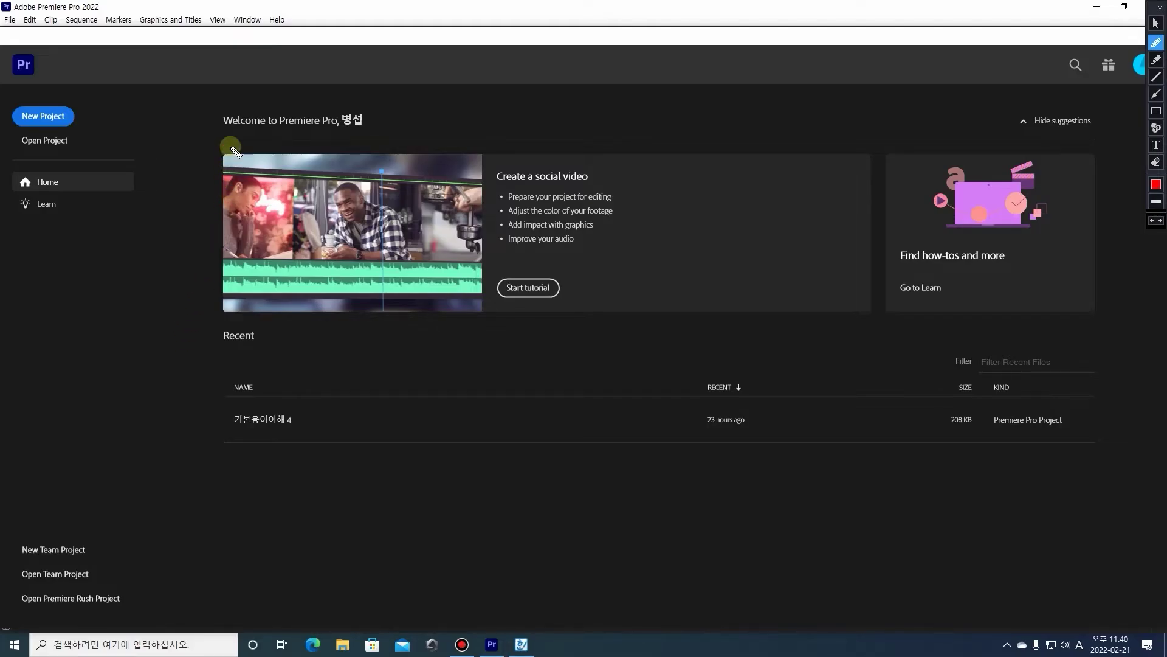
left_click_drag(224, 130, 290, 131)
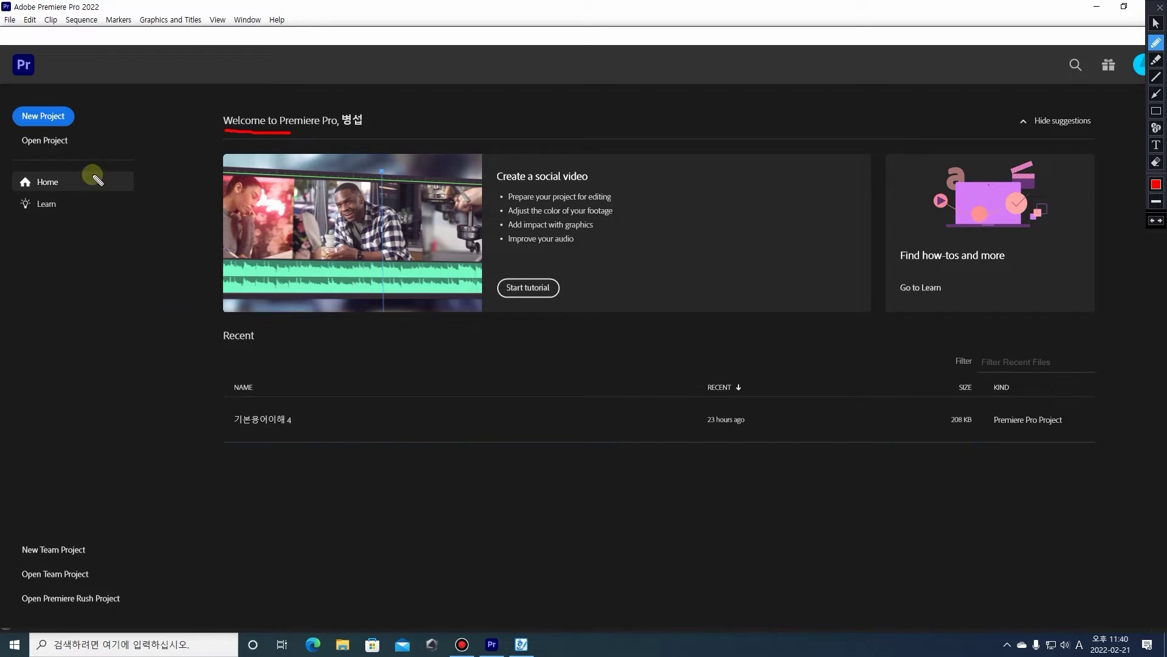
left_click_drag(65, 108, 86, 99)
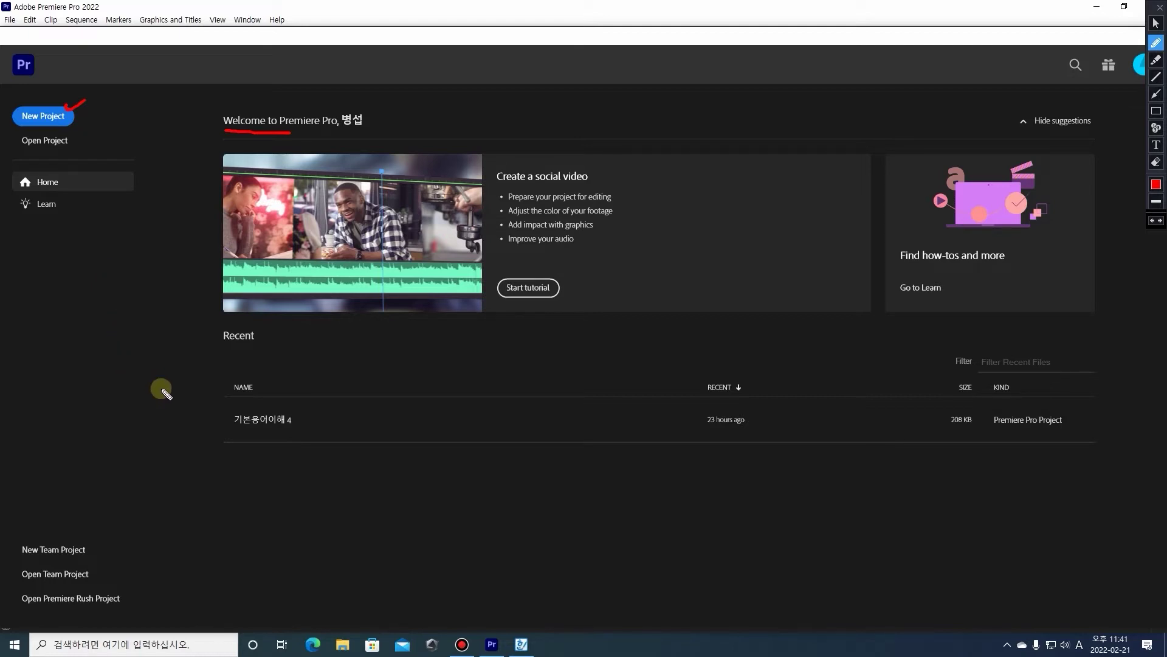
left_click_drag(217, 349, 262, 348)
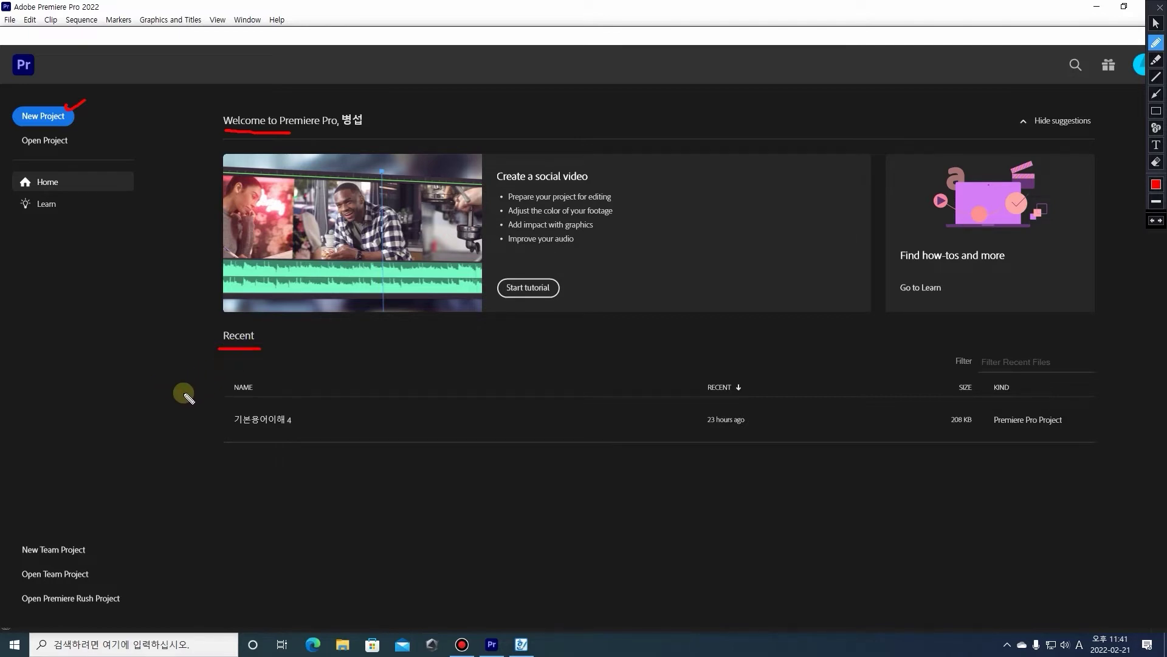
left_click_drag(214, 387, 210, 527)
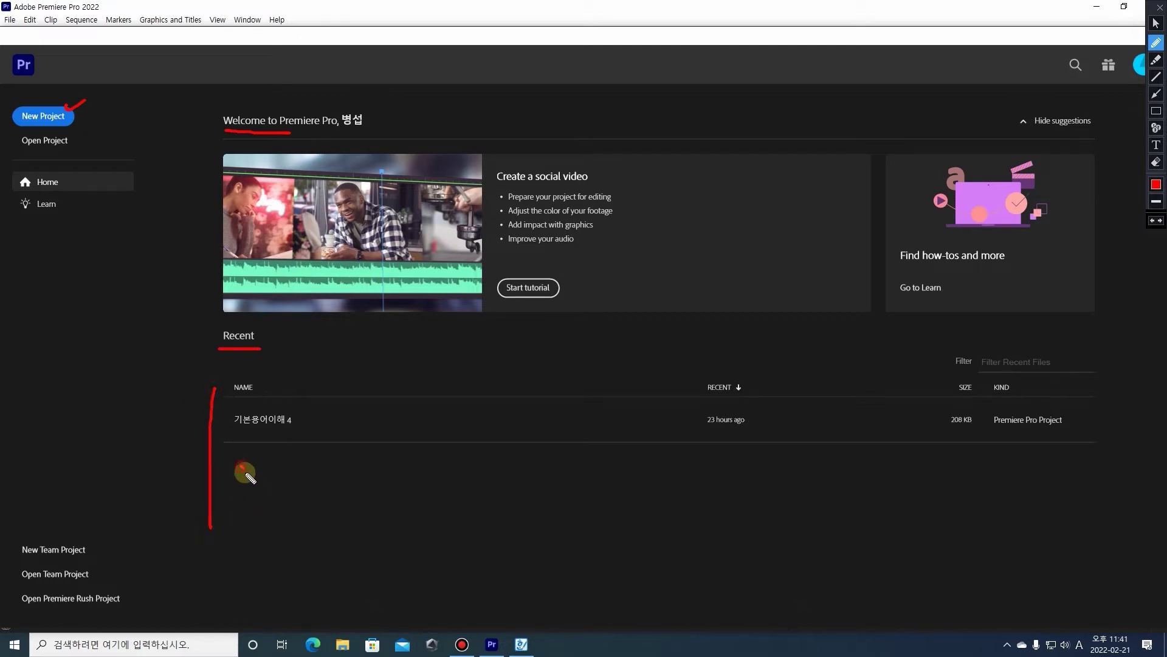
left_click_drag(245, 472, 264, 465)
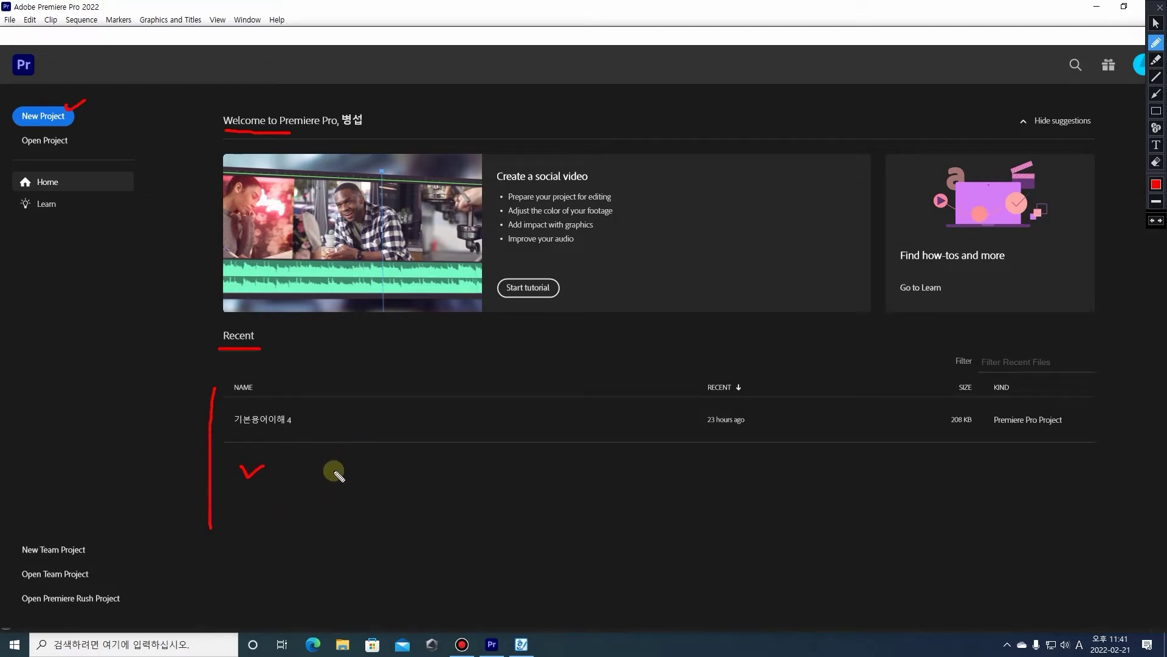
left_click_drag(19, 154, 76, 154)
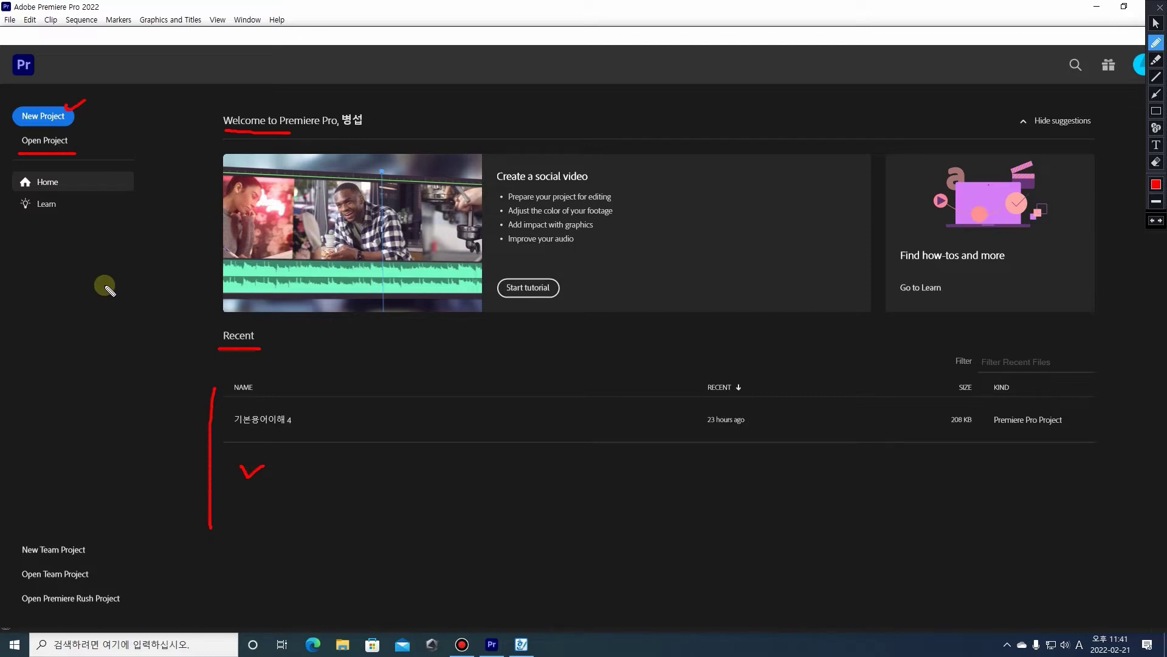
left_click_drag(74, 176, 76, 215)
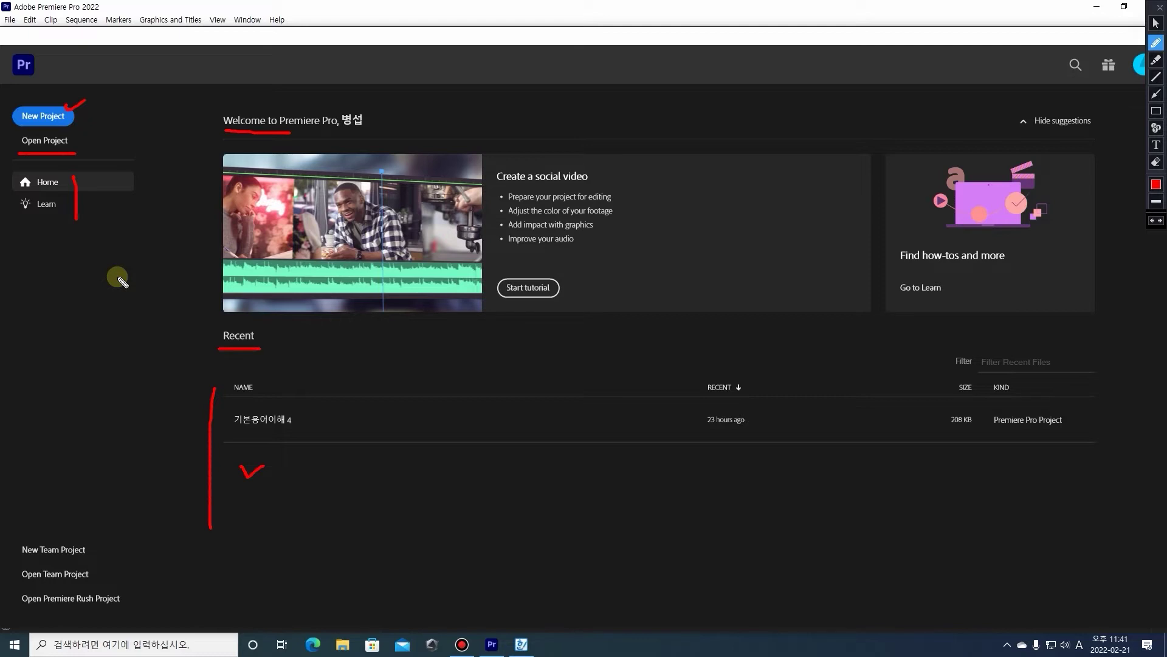
mouse_move(78, 232)
left_mouse_down()
mouse_move(76, 210)
mouse_move(91, 215)
mouse_move(70, 196)
left_mouse_up()
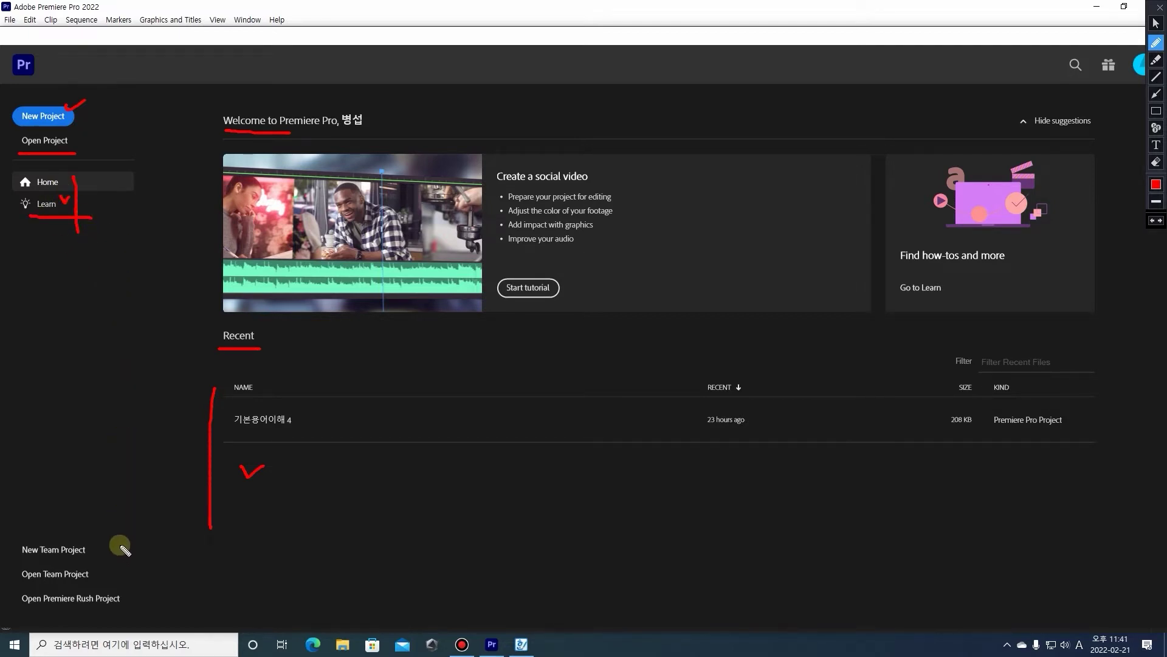
left_click_drag(124, 546, 145, 608)
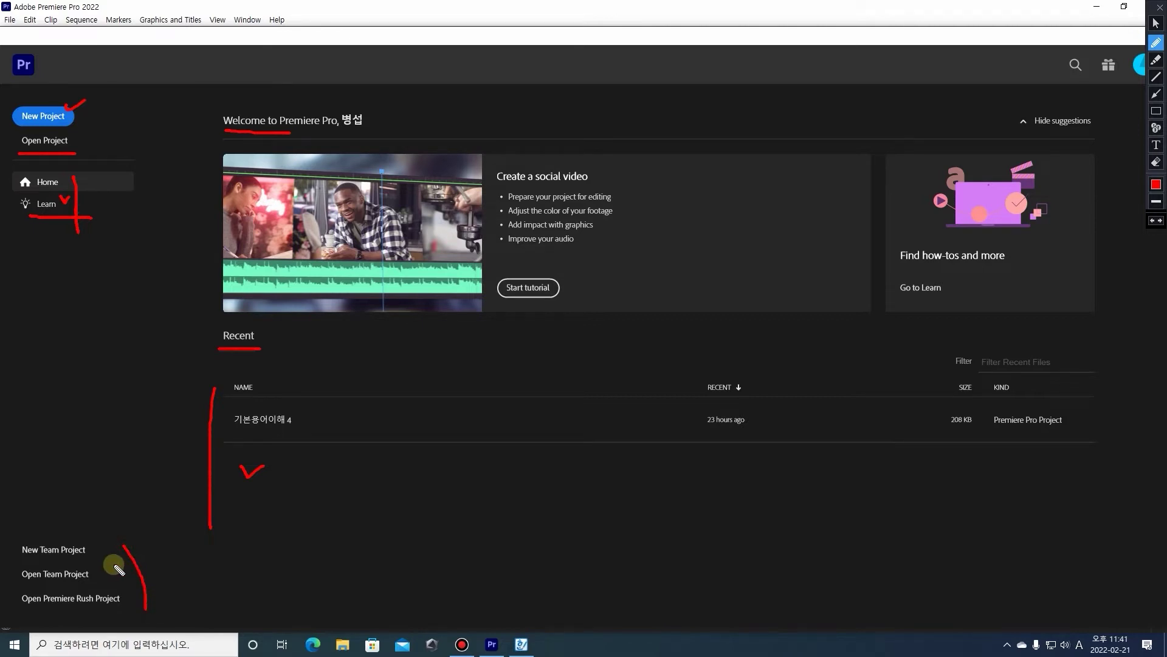
left_click_drag(98, 546, 99, 573)
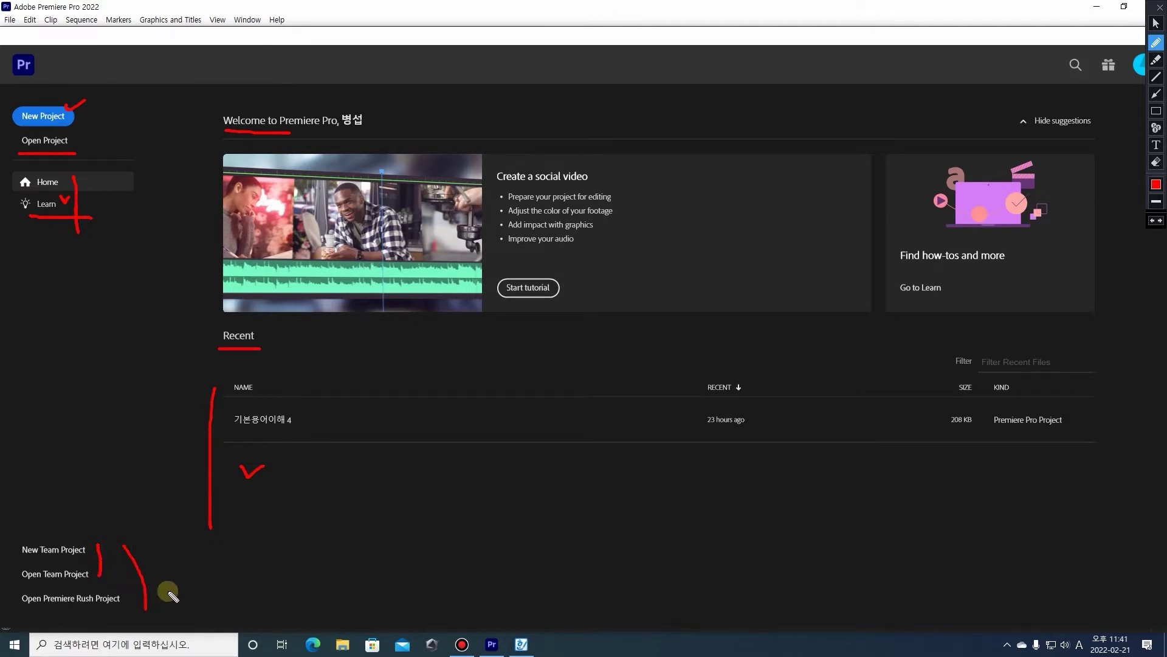
mouse_move(42, 604)
left_mouse_down()
mouse_move(123, 610)
mouse_move(135, 590)
left_mouse_up()
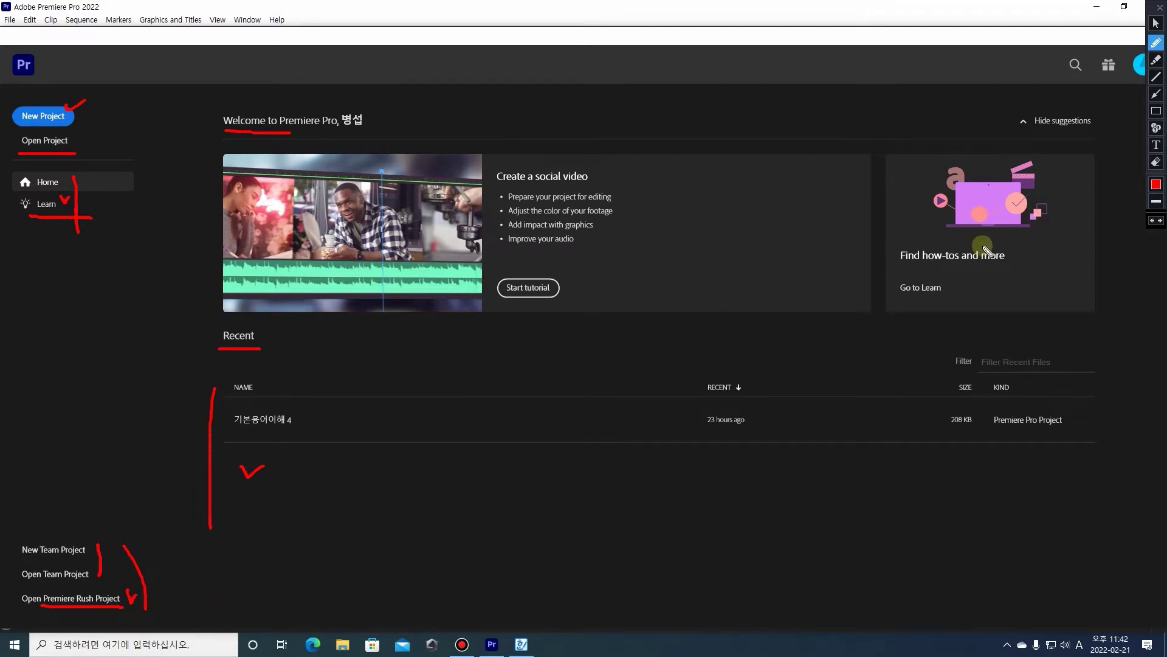
left_click(1156, 162)
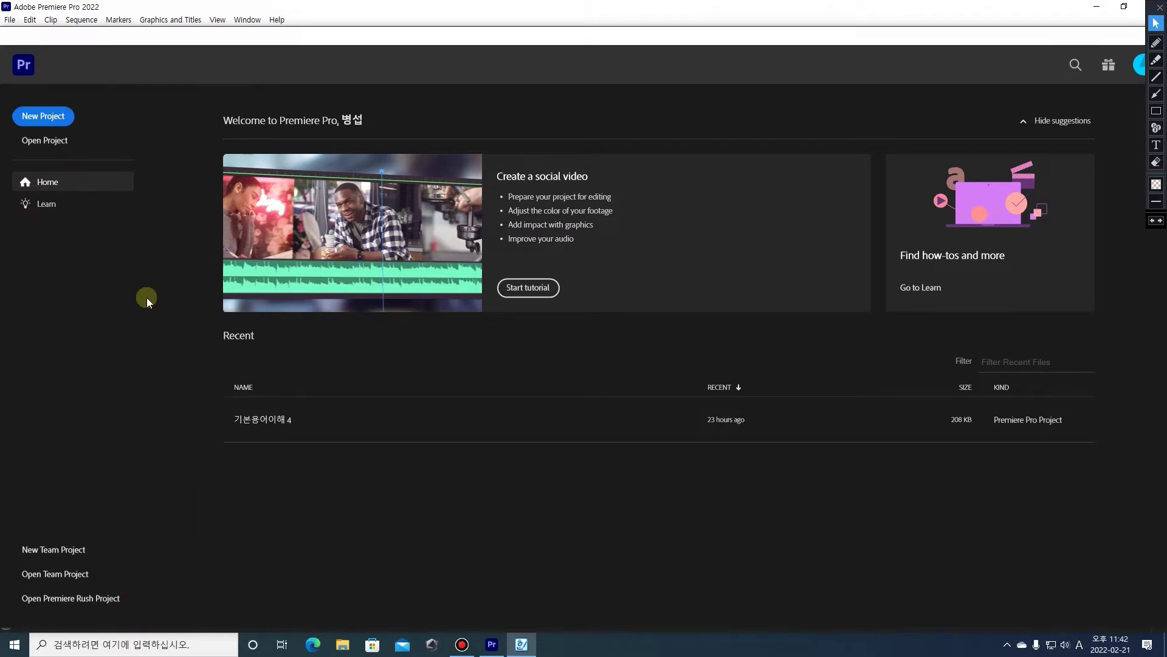
Start a new project and name it 환경설정 및 시퀀스 세팅 방법
left_click(60, 122)
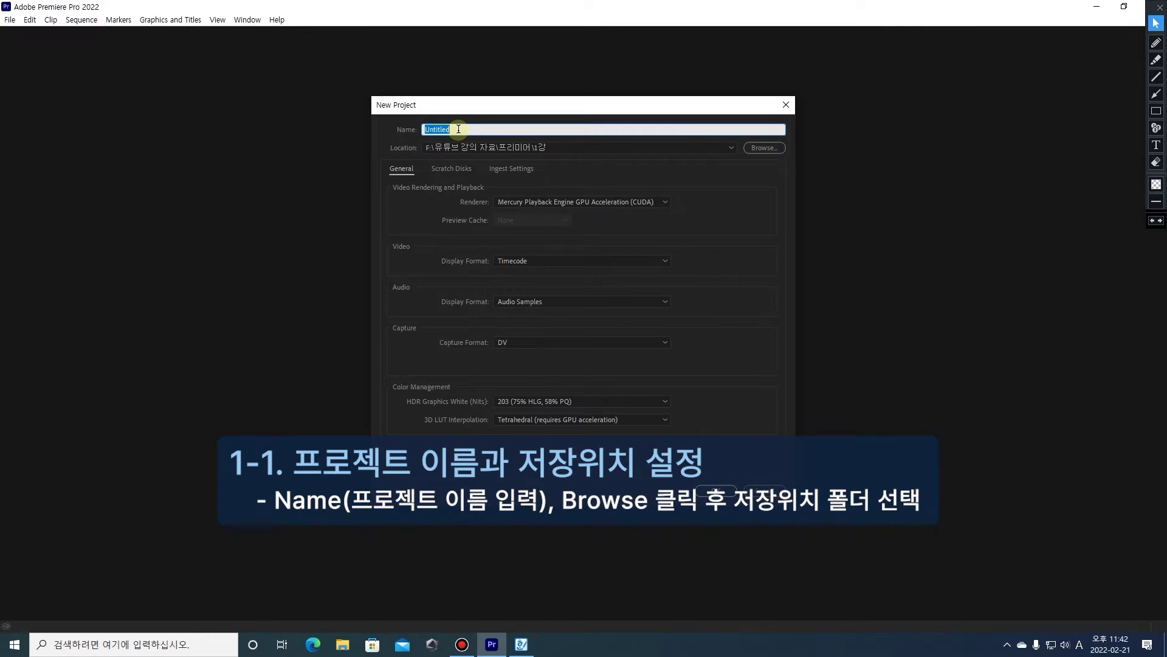
type("test")
key("BackSpace")
key("BackSpace")
key("BackSpace")
key("BackSpace")
key("Hangul")
type("환경설정 및 시퀀스 세팅 방법")
Set the new project's save location to the 2강 folder inside 프리미어
left_click(763, 149)
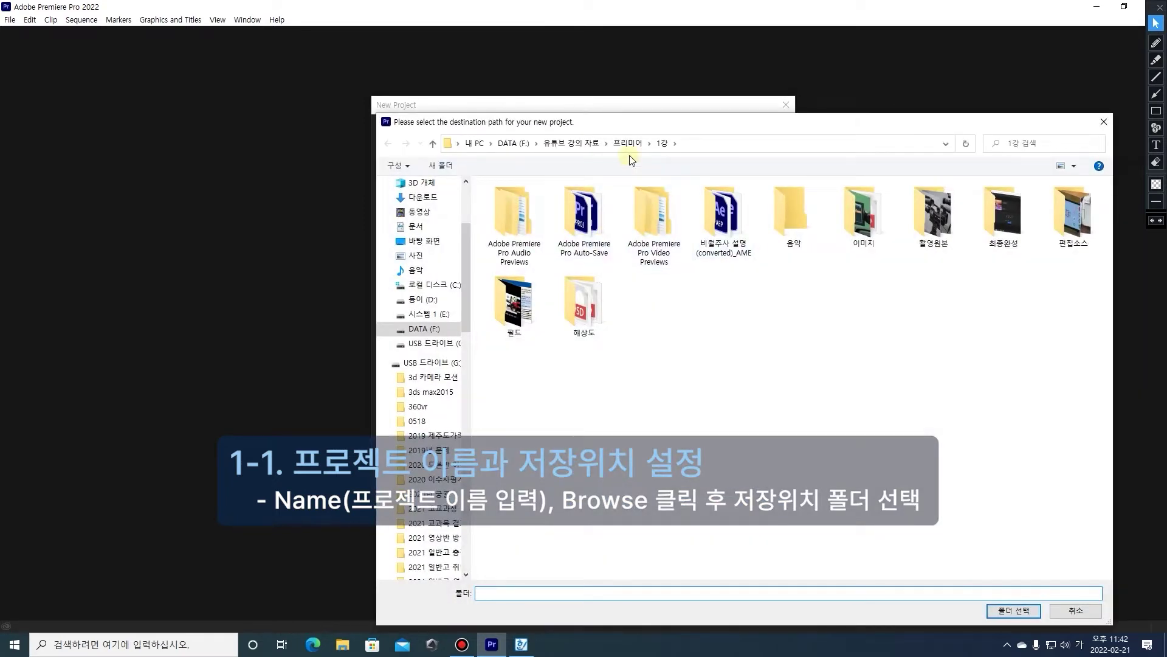
left_click(628, 143)
left_click(504, 214)
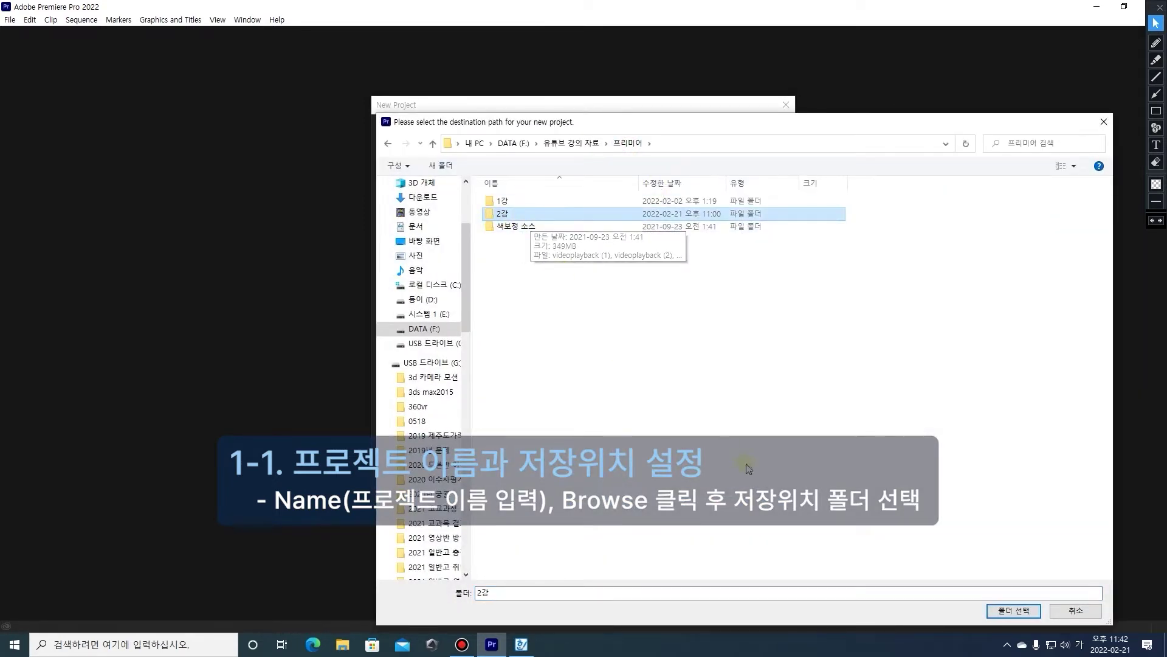
left_click(991, 611)
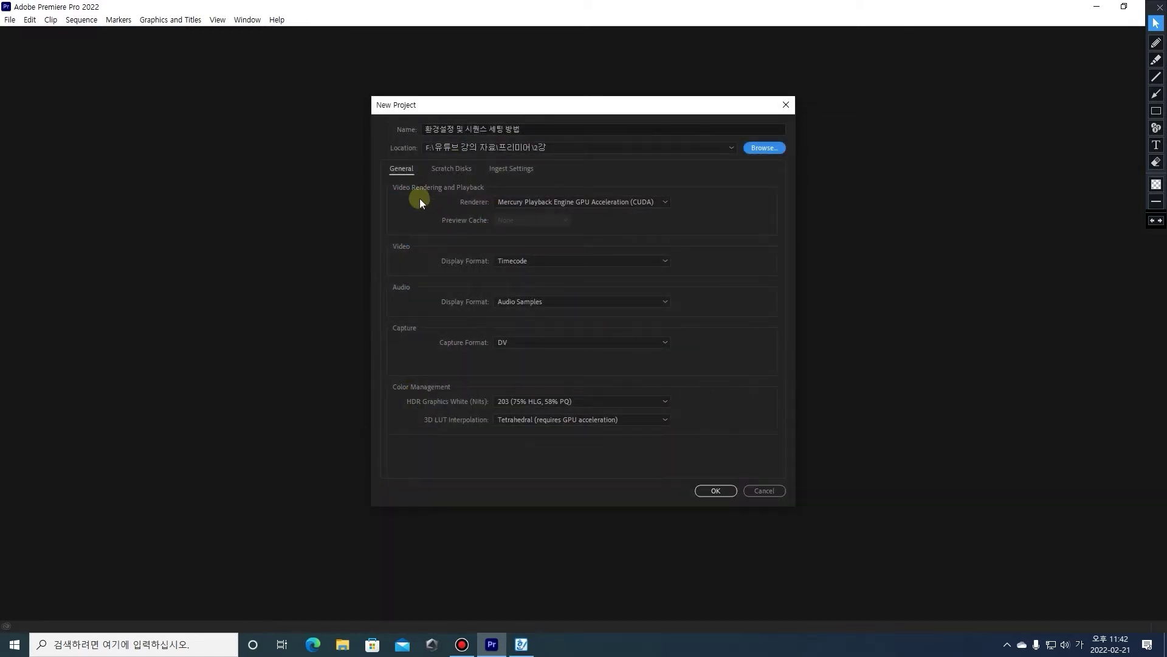
Review the new project's General, Scratch Disks and Ingest settings, including the auto-save path
left_click(453, 170)
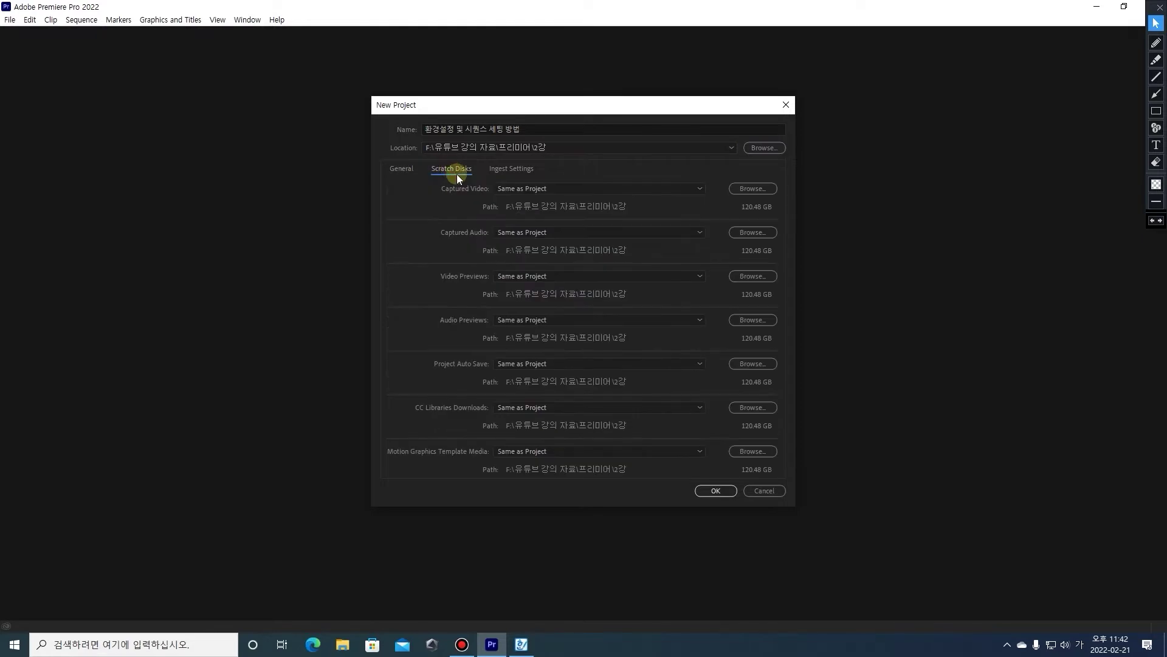
left_click(509, 173)
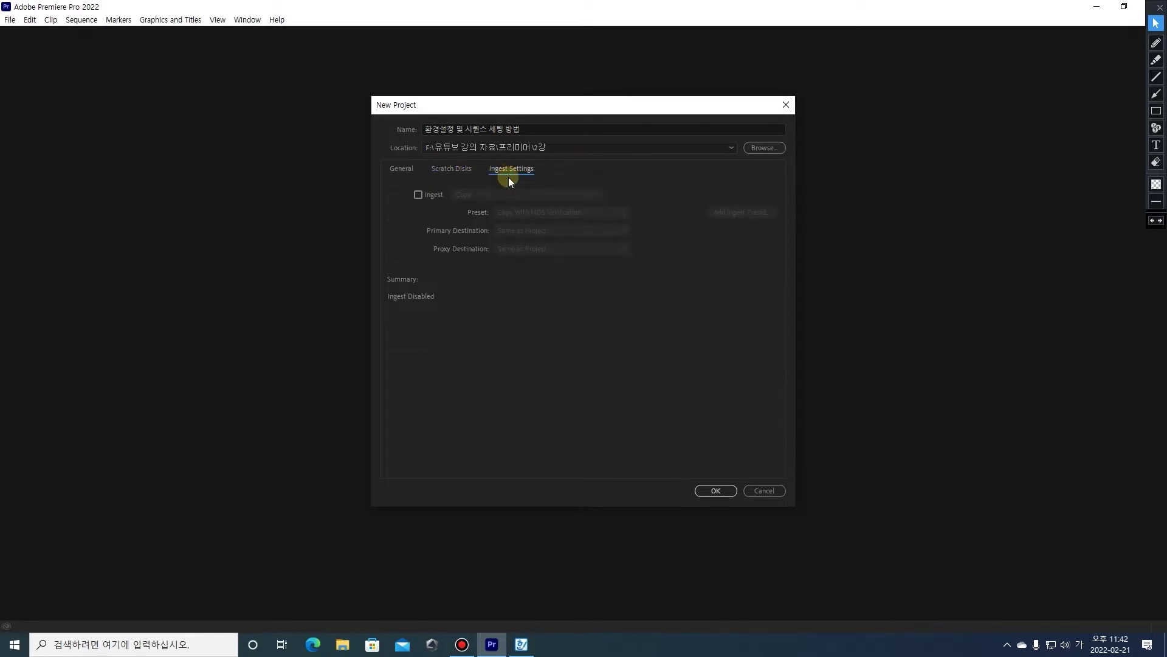
left_click(404, 170)
left_click(434, 170)
left_click(401, 172)
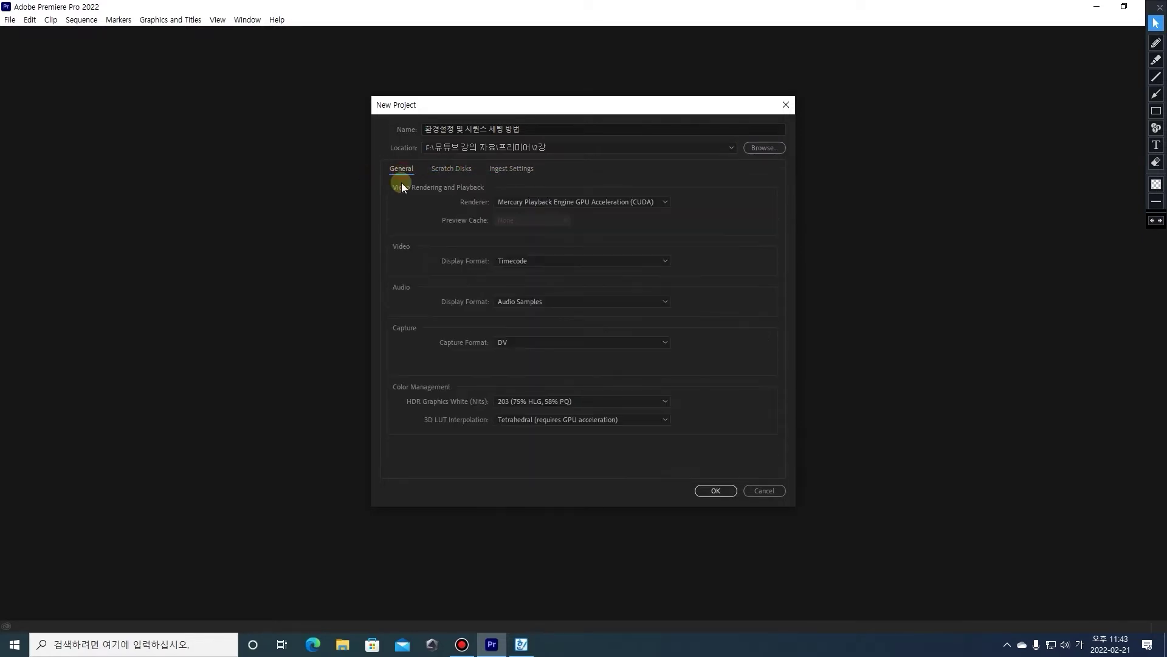
left_click(443, 170)
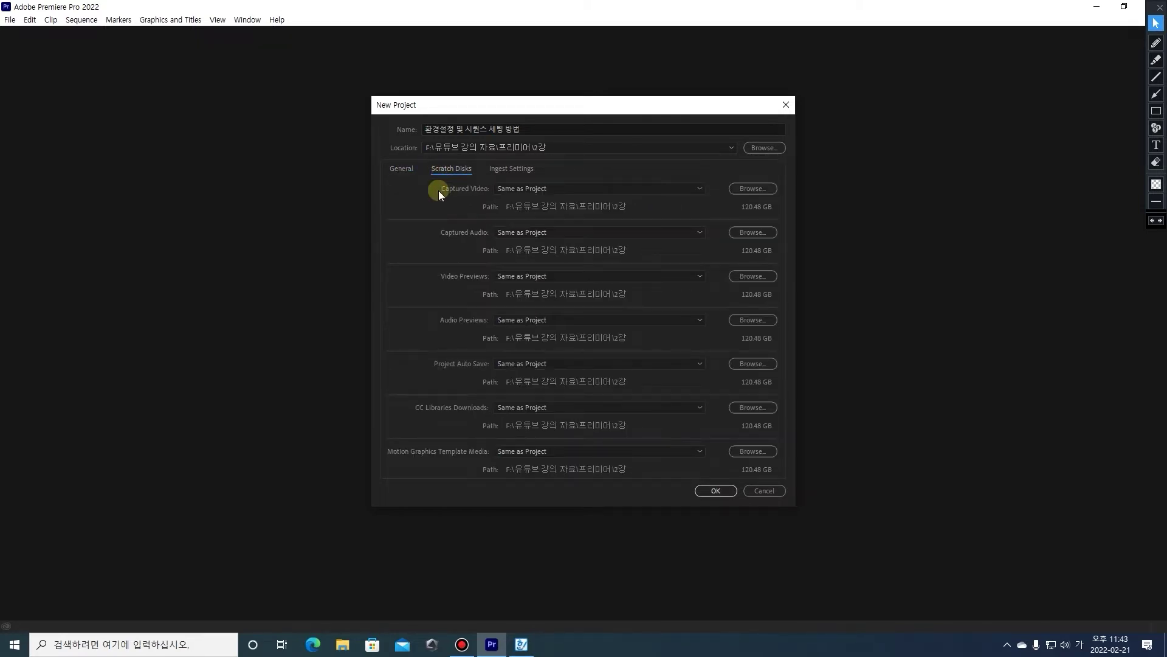
left_click(406, 173)
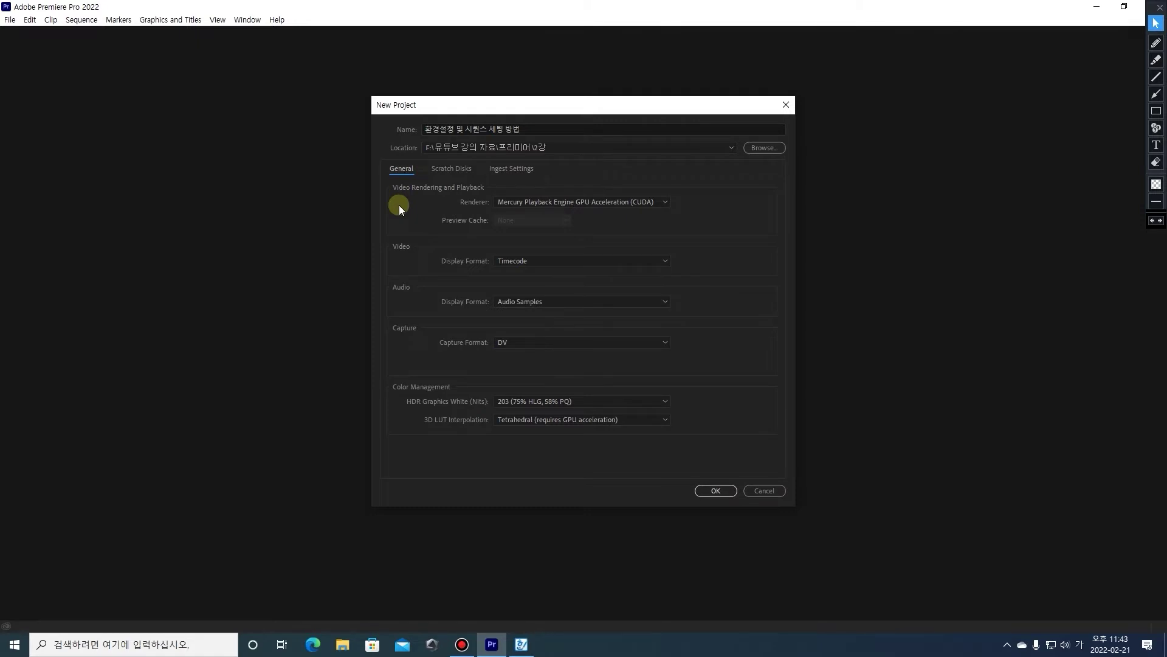
left_click(458, 175)
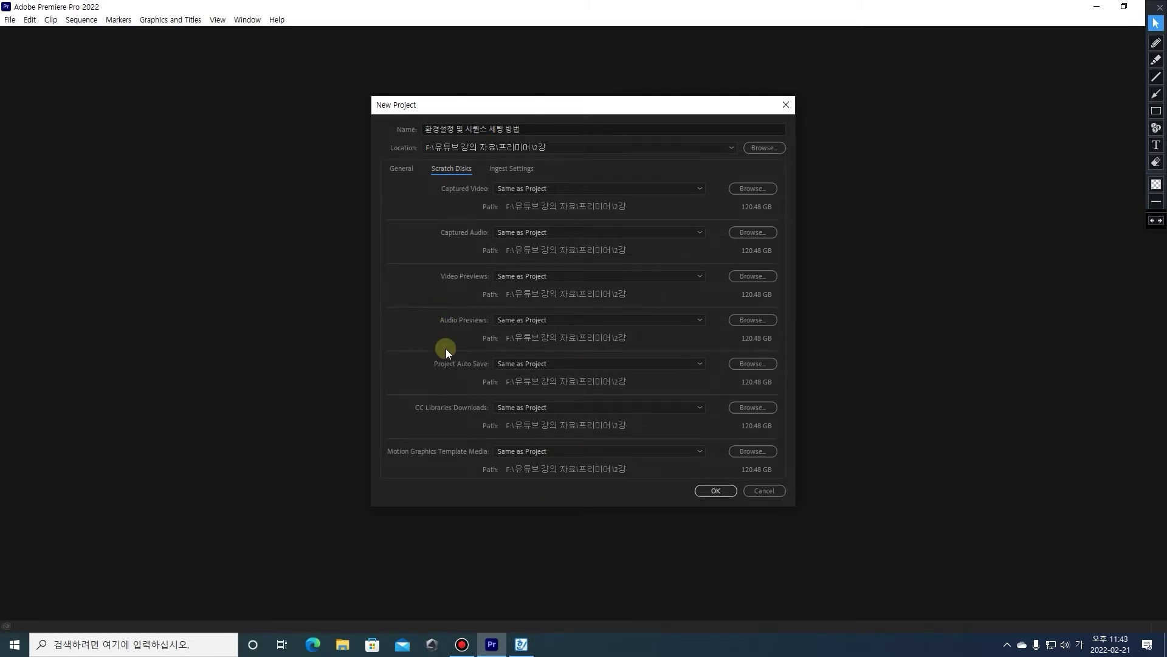
left_click(1156, 43)
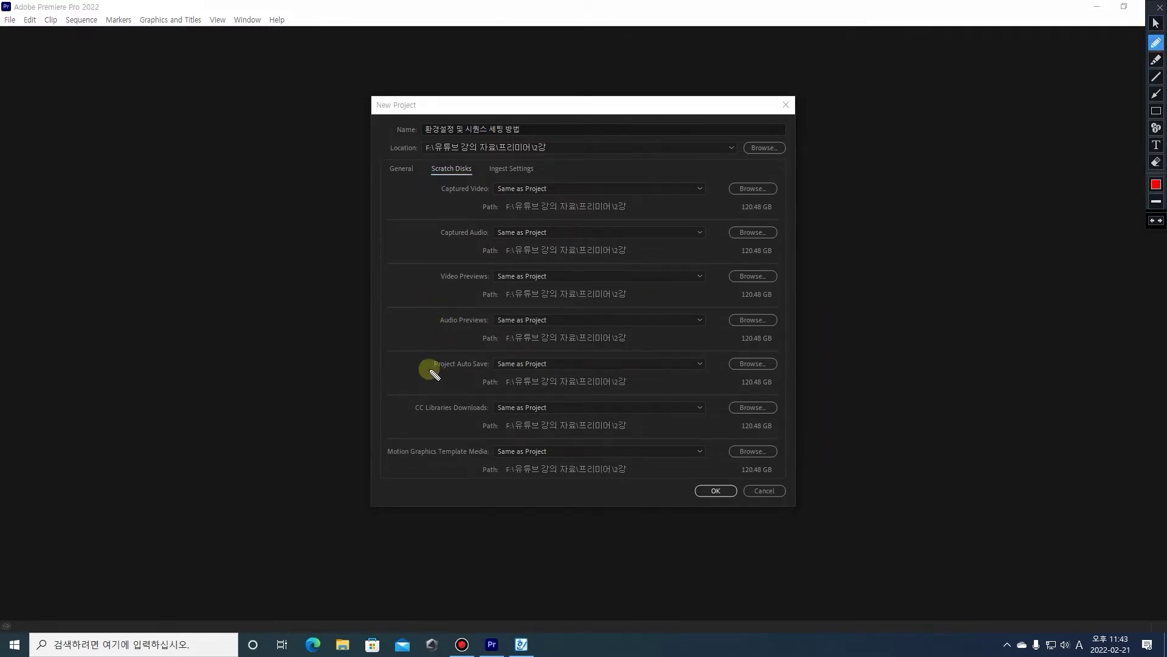
left_click_drag(430, 369, 497, 370)
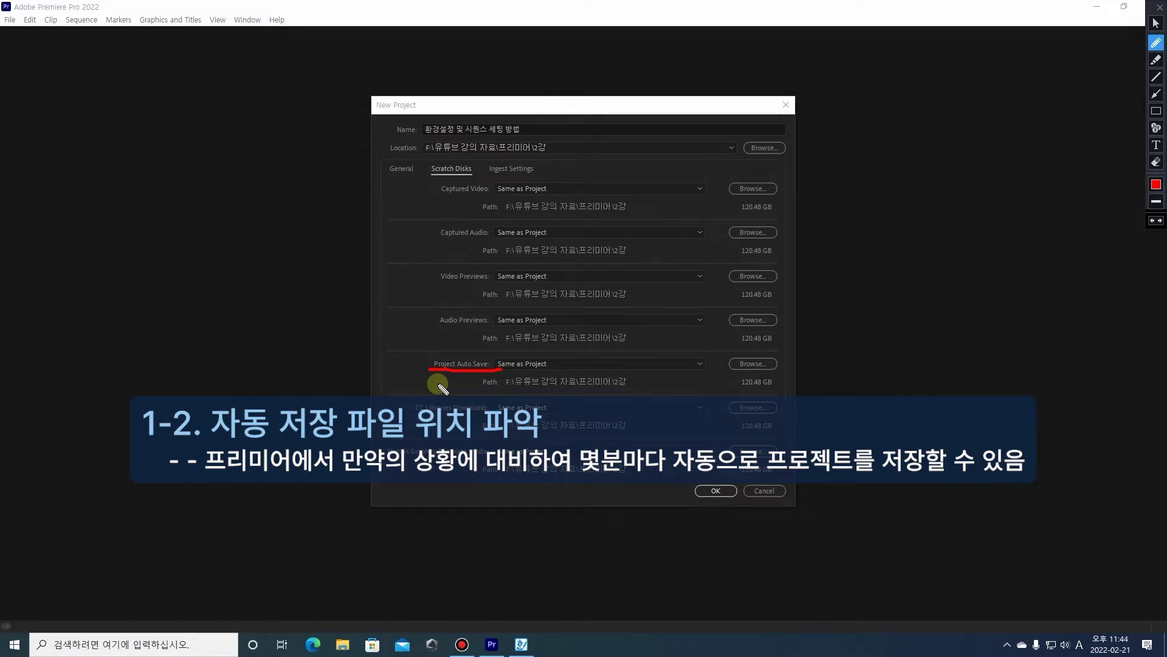
left_click_drag(484, 393, 628, 389)
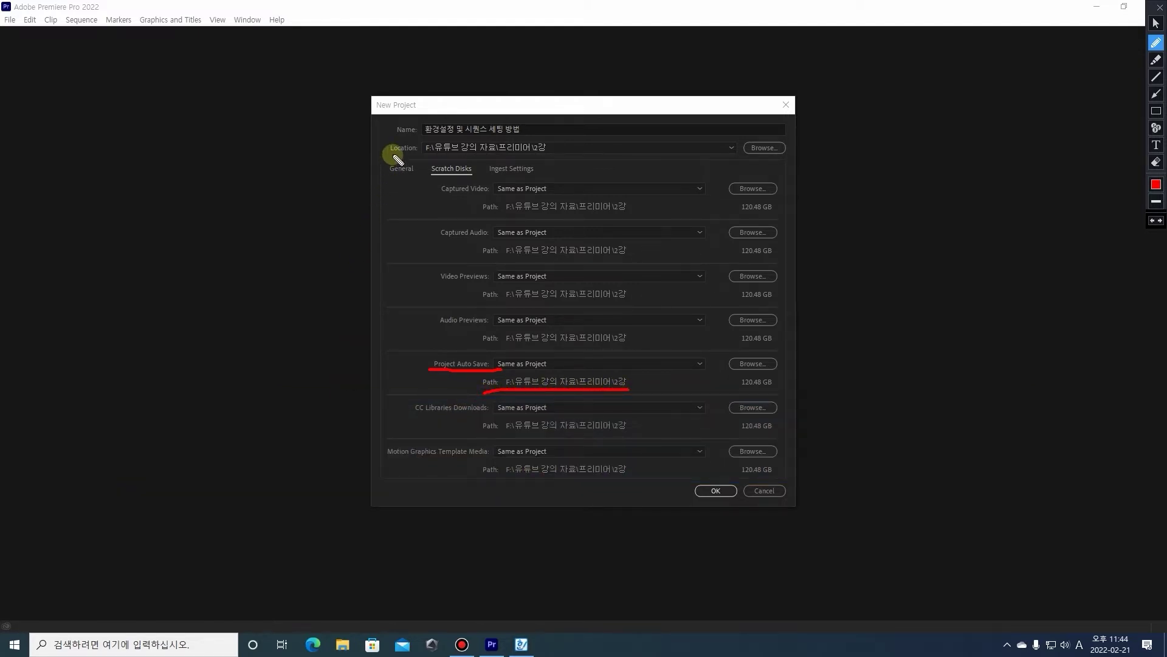
left_click_drag(392, 154, 535, 158)
left_click(1155, 162)
left_click(1156, 23)
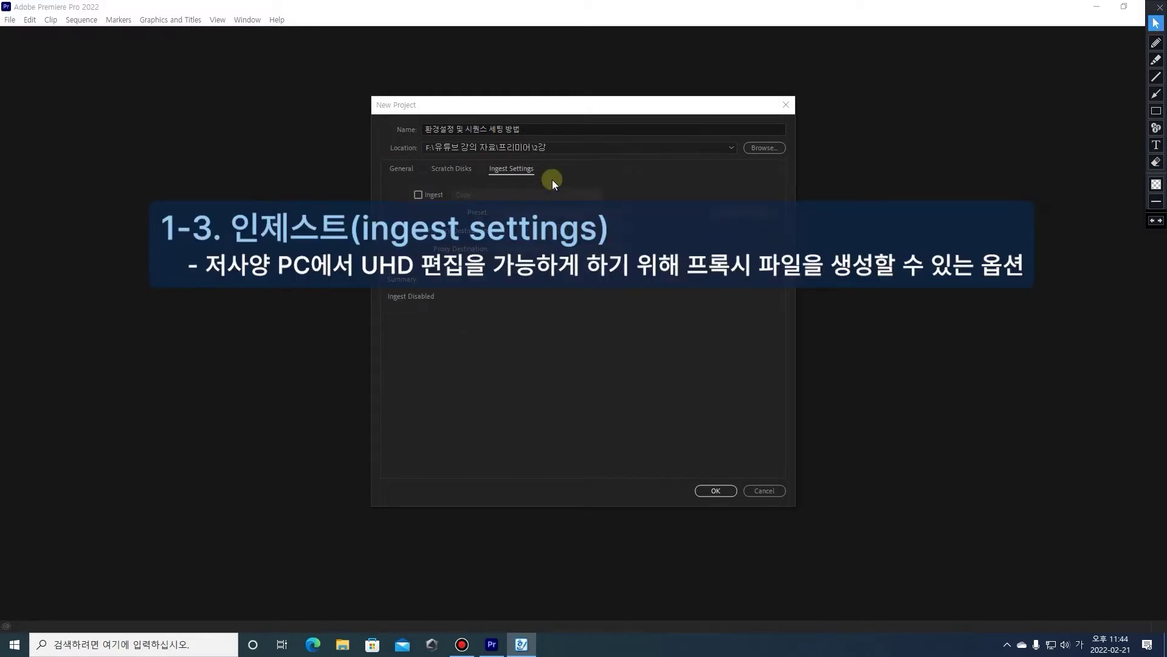
Enable ingest with the Create Proxies option in the ingest settings, and turn ingest back off
left_click(427, 197)
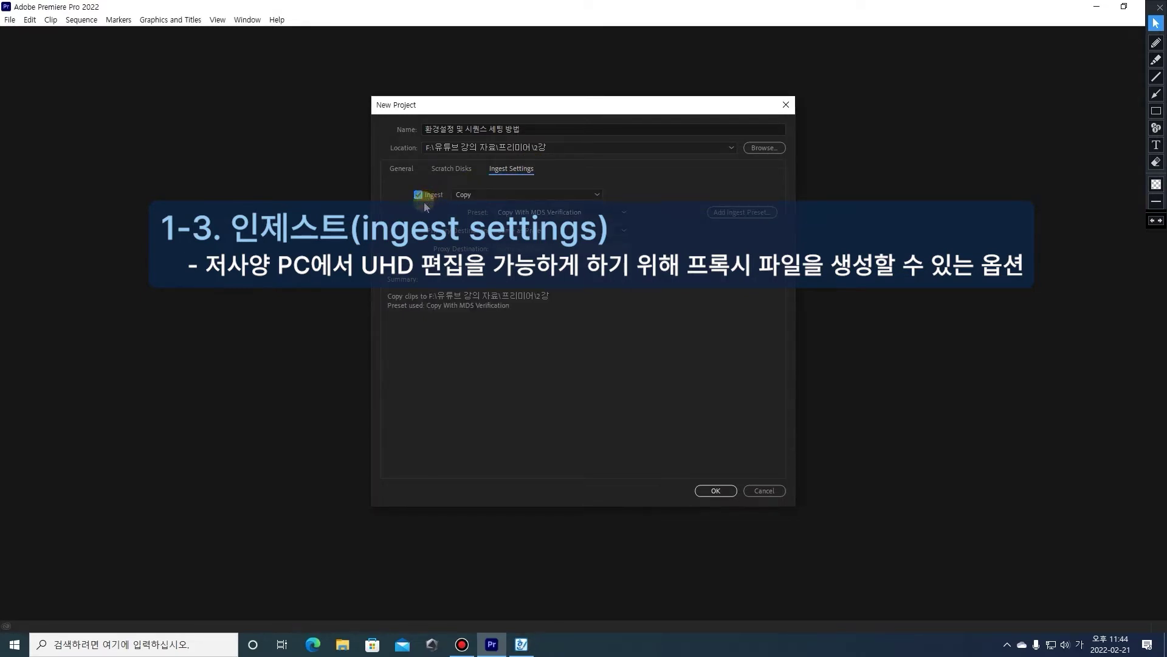
left_click(560, 195)
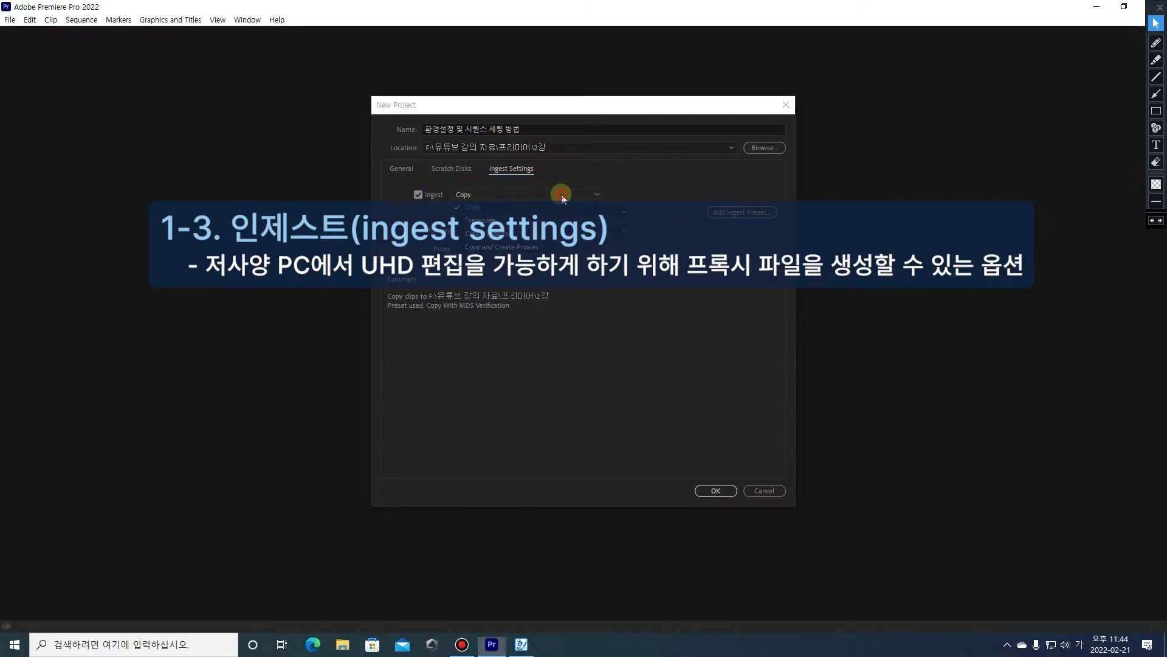
left_click(515, 234)
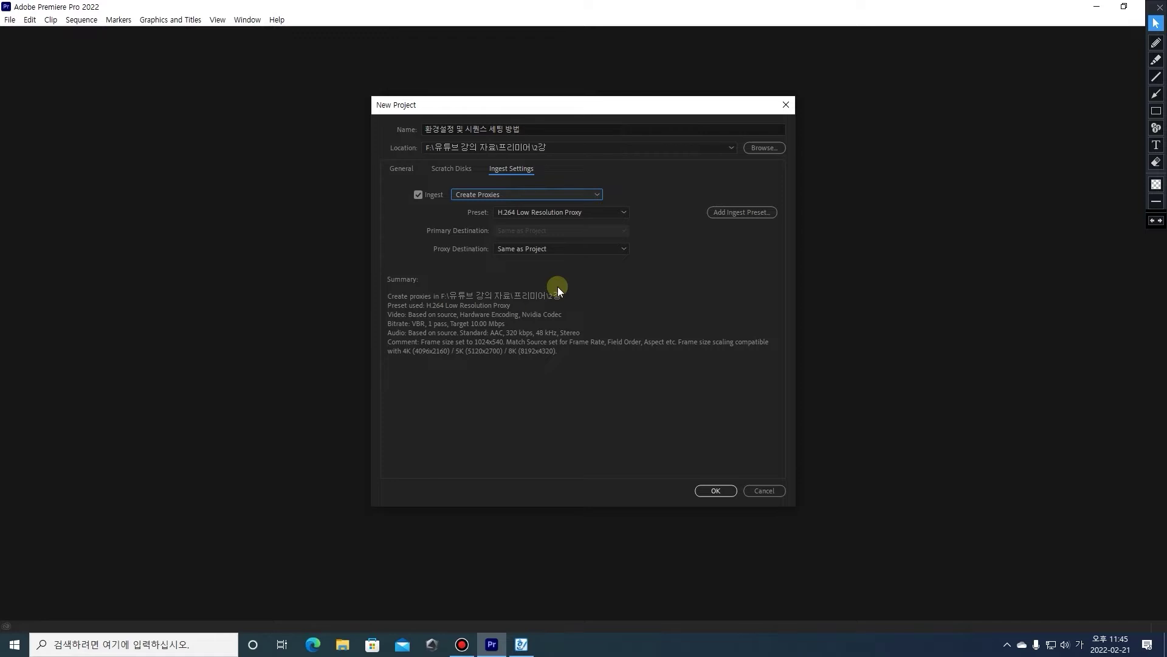
left_click(418, 195)
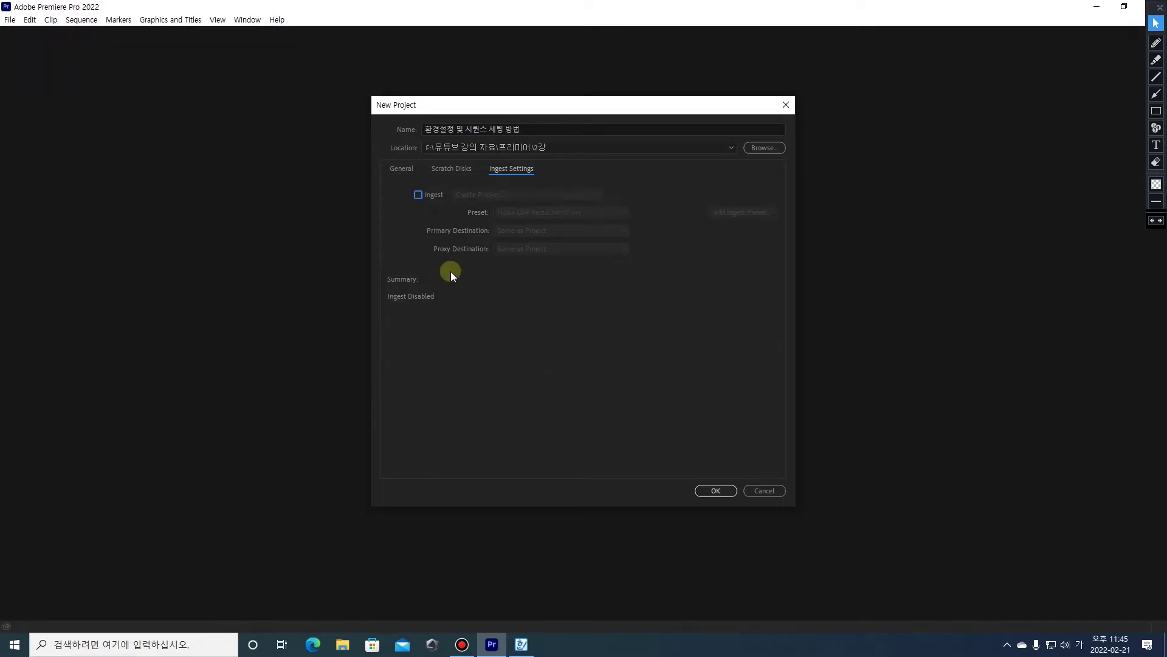
Create the project with the chosen name and location
left_click(702, 489)
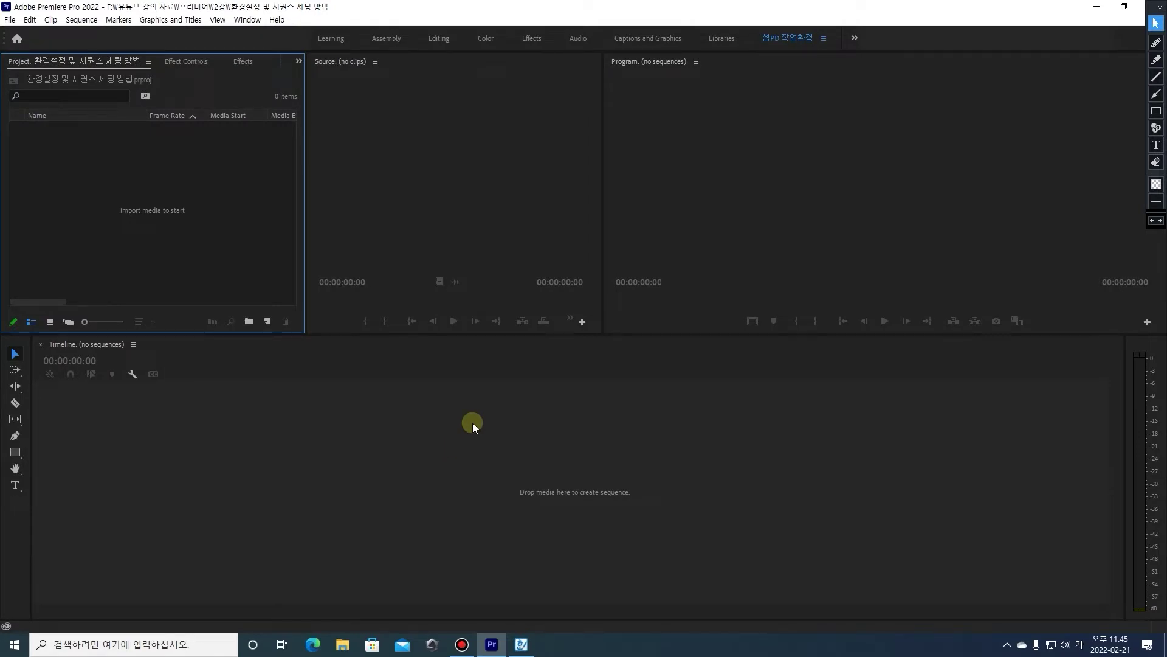
Look through the Learning, Assembly, Editing, Color and Effects workspace layouts, ending in the Editing workspace
left_click(338, 38)
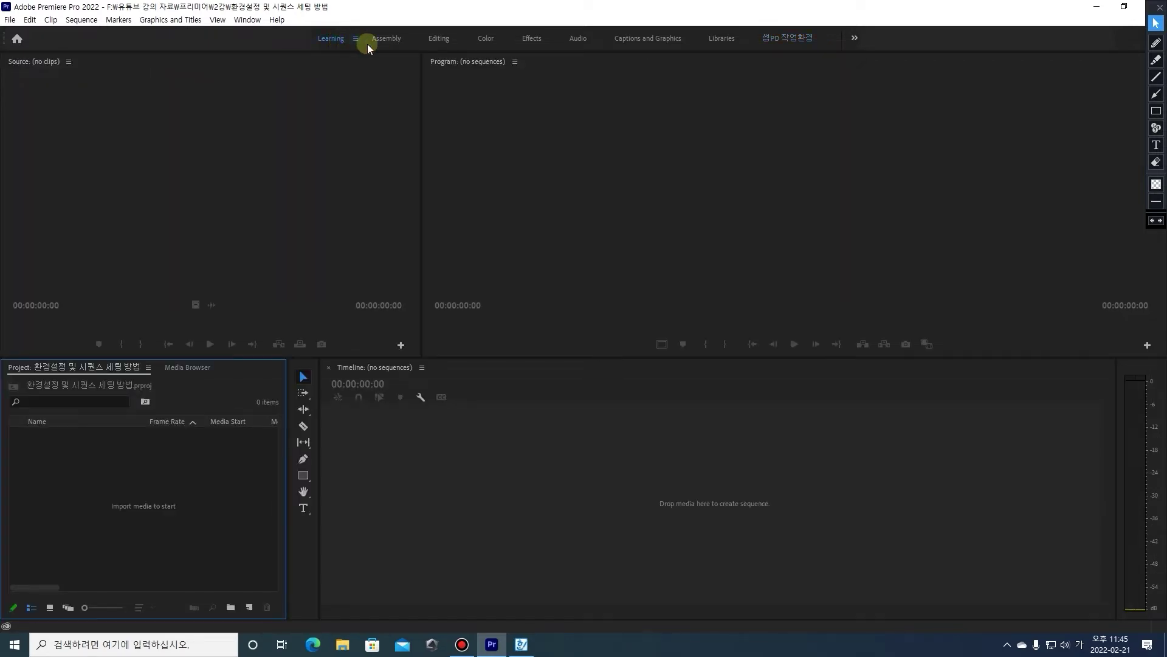
left_click(388, 40)
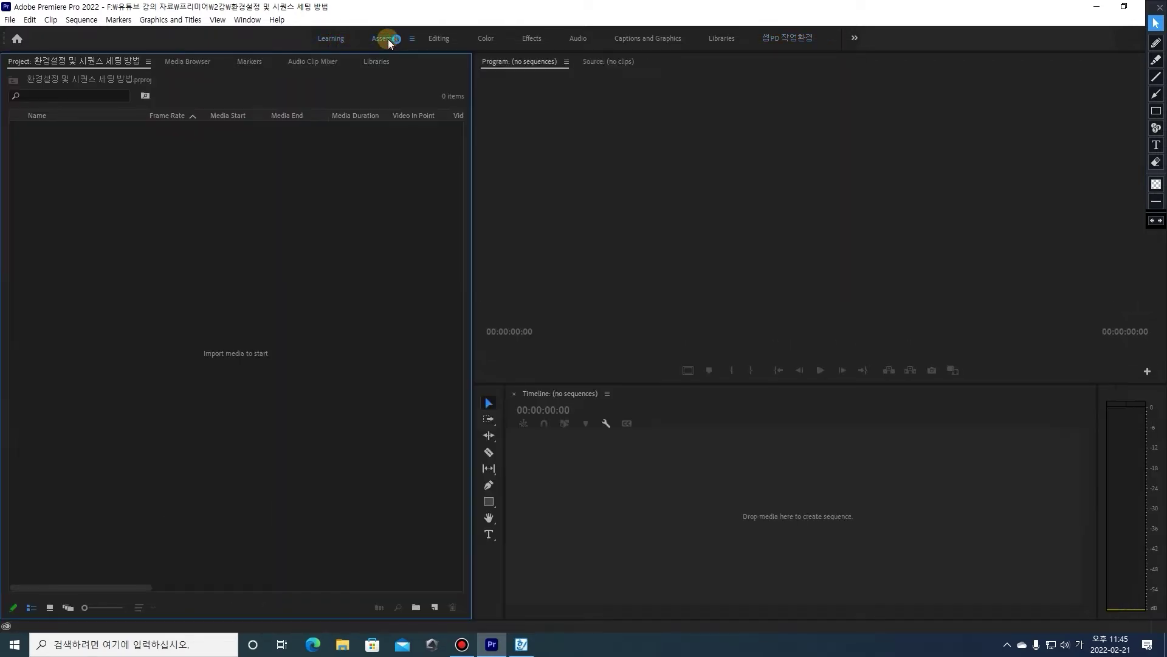
left_click(435, 40)
left_click(486, 39)
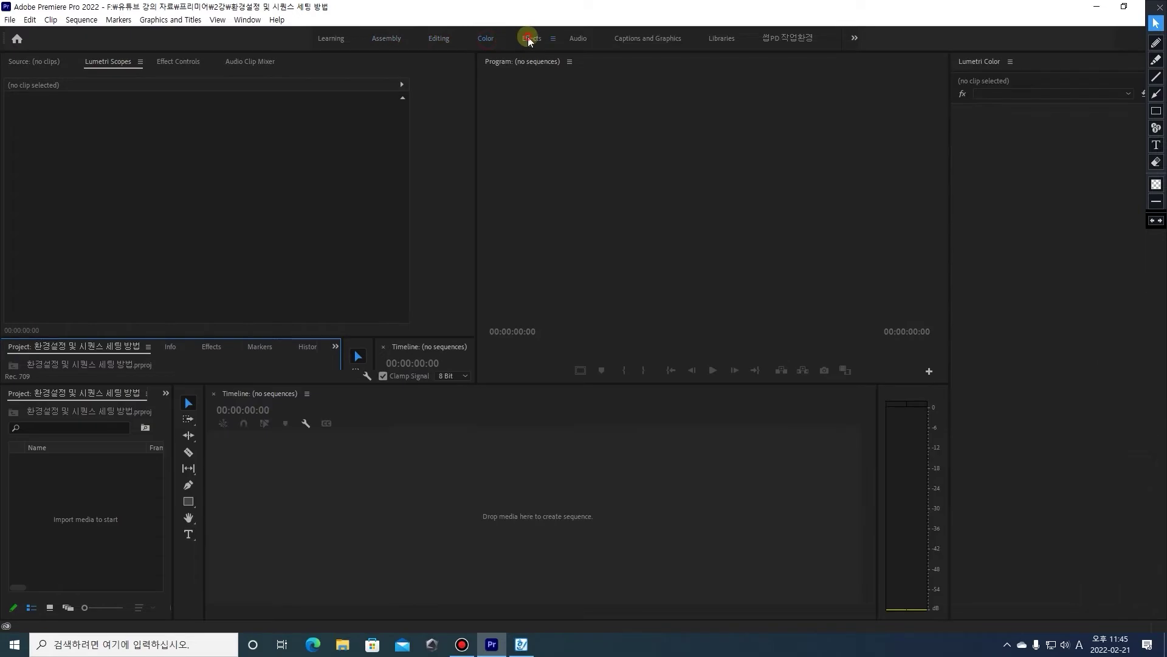
left_click(528, 39)
left_click(438, 41)
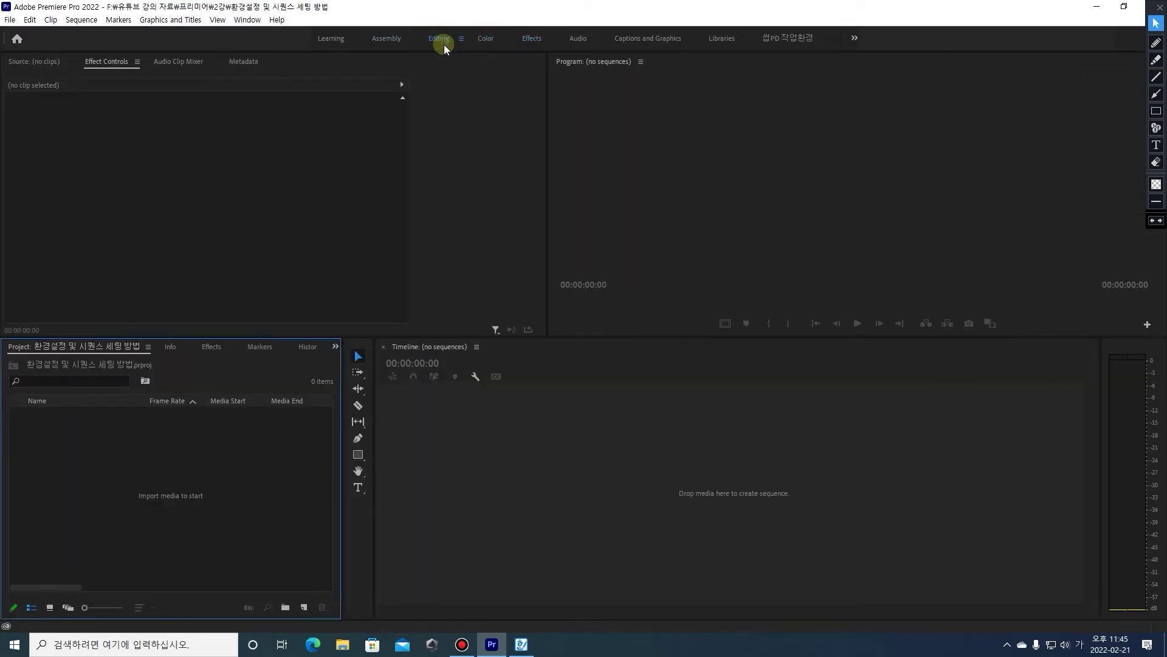
Look through the Color, Effects and Audio workspace layouts and return to the Editing workspace
left_click(486, 39)
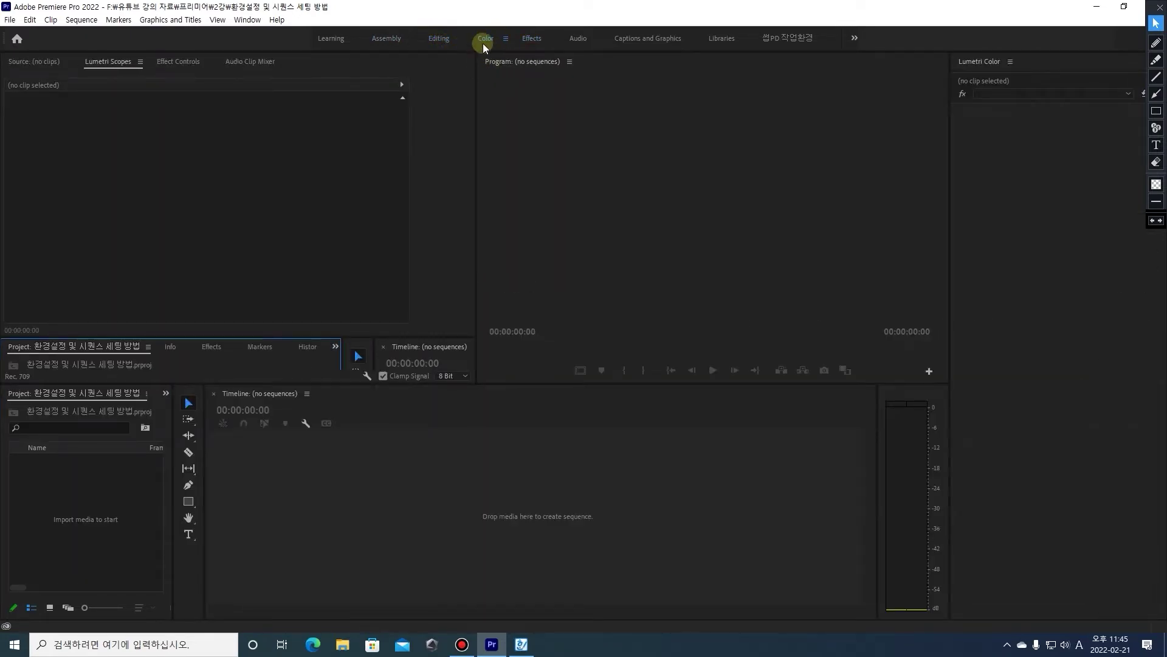
left_click(535, 39)
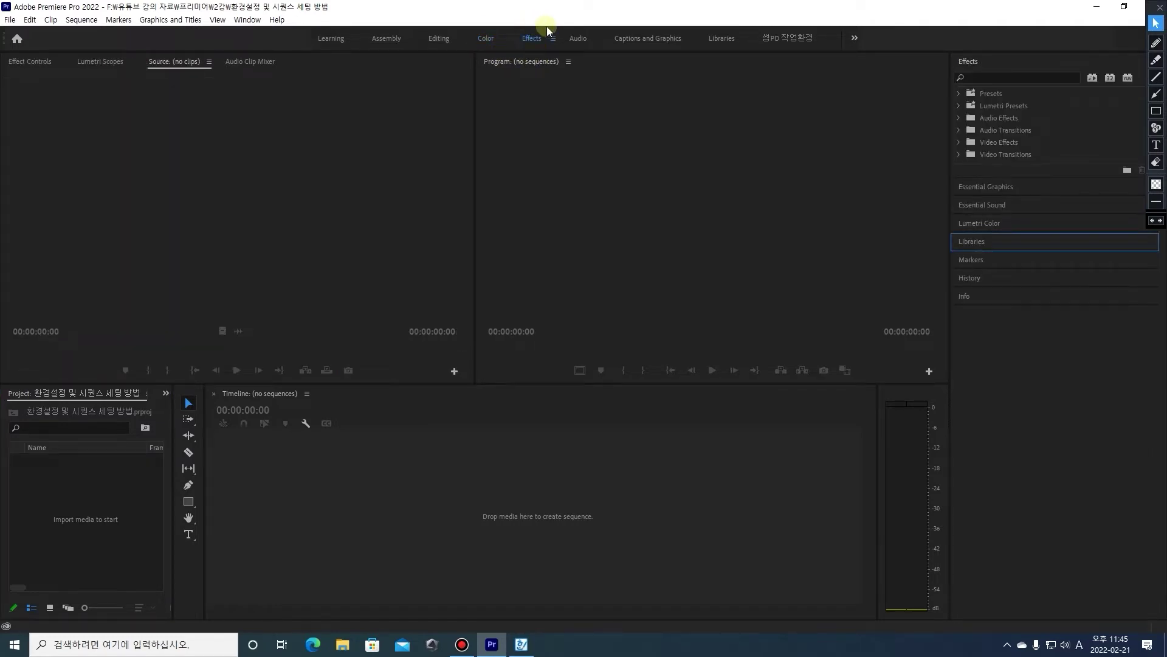
left_click(578, 40)
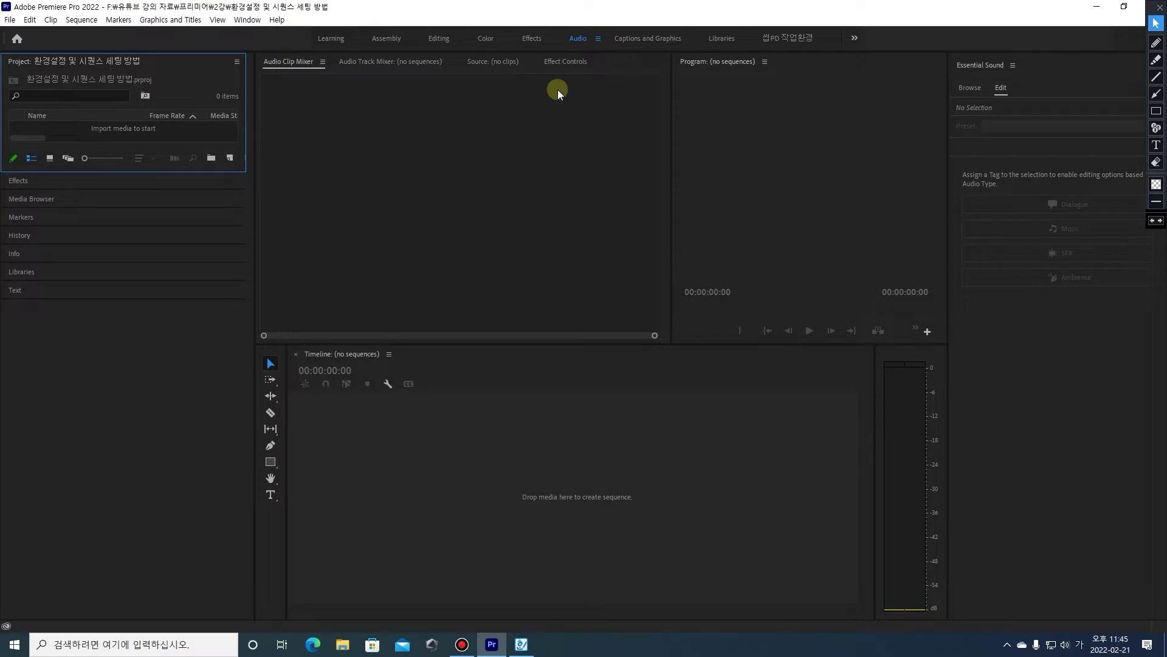
left_click(439, 41)
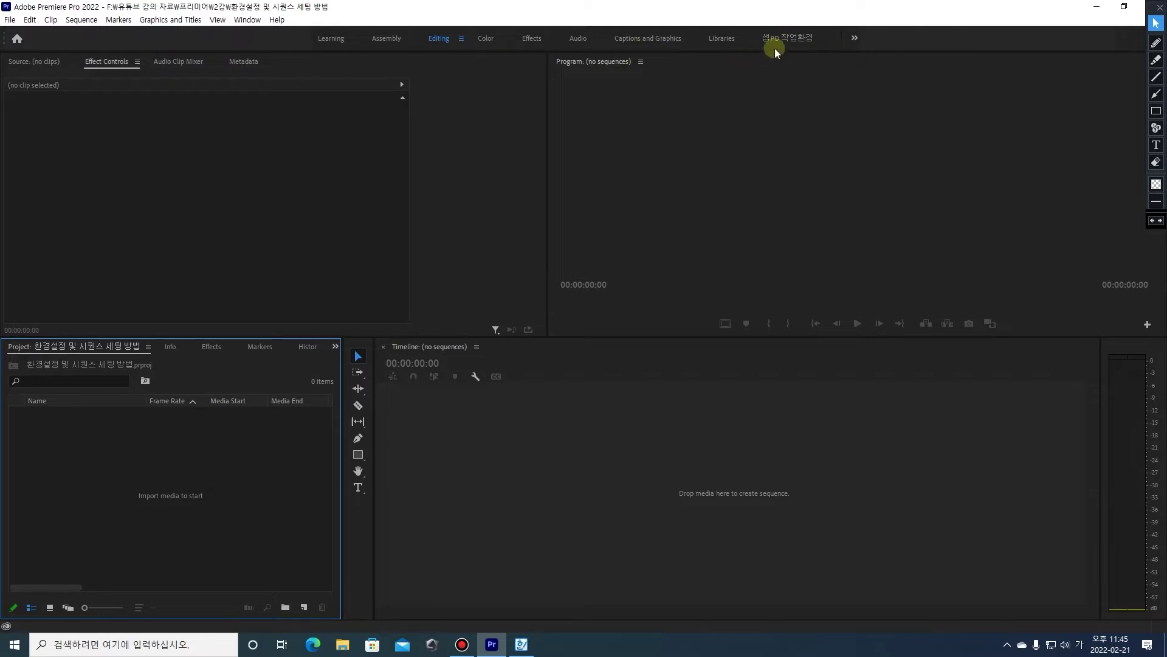
Delete the custom workspace 썹PD 작업환경 from the list of workspaces
left_click(257, 22)
mouse_move(315, 34)
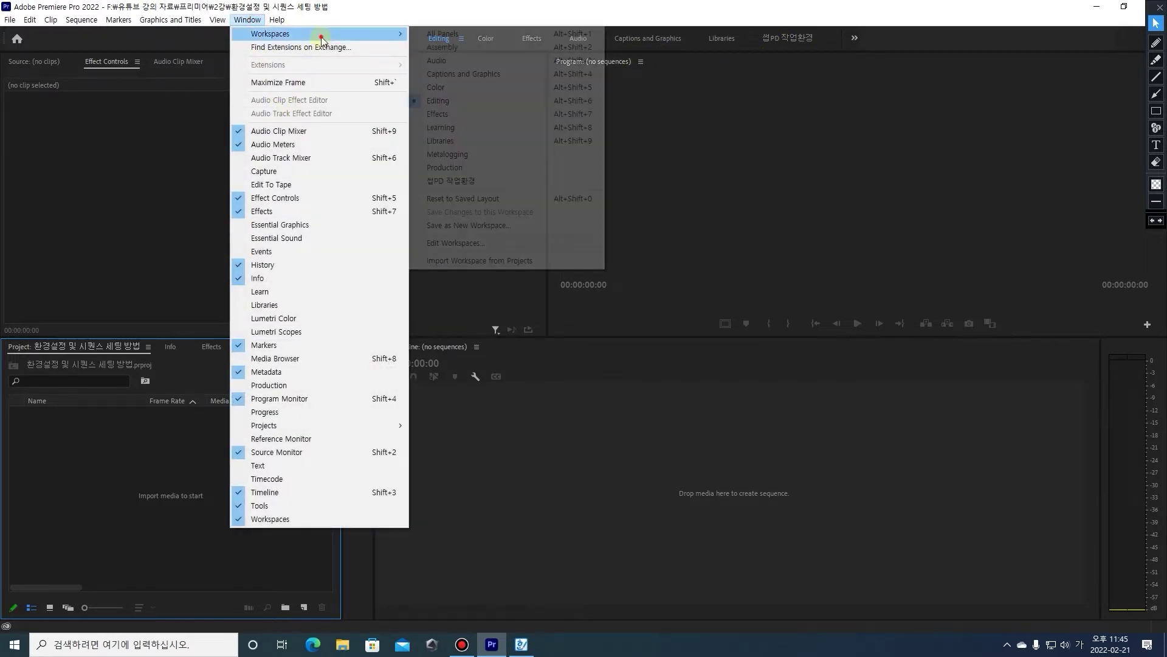
left_click(462, 243)
left_click(522, 382)
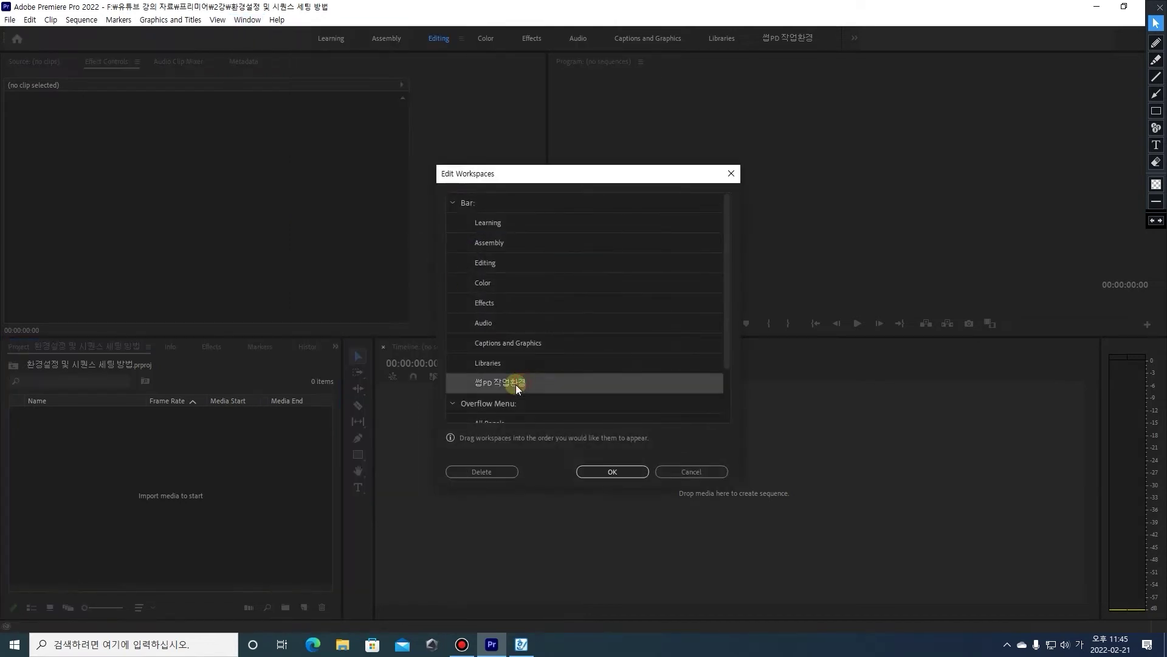
left_click(507, 472)
left_click(597, 472)
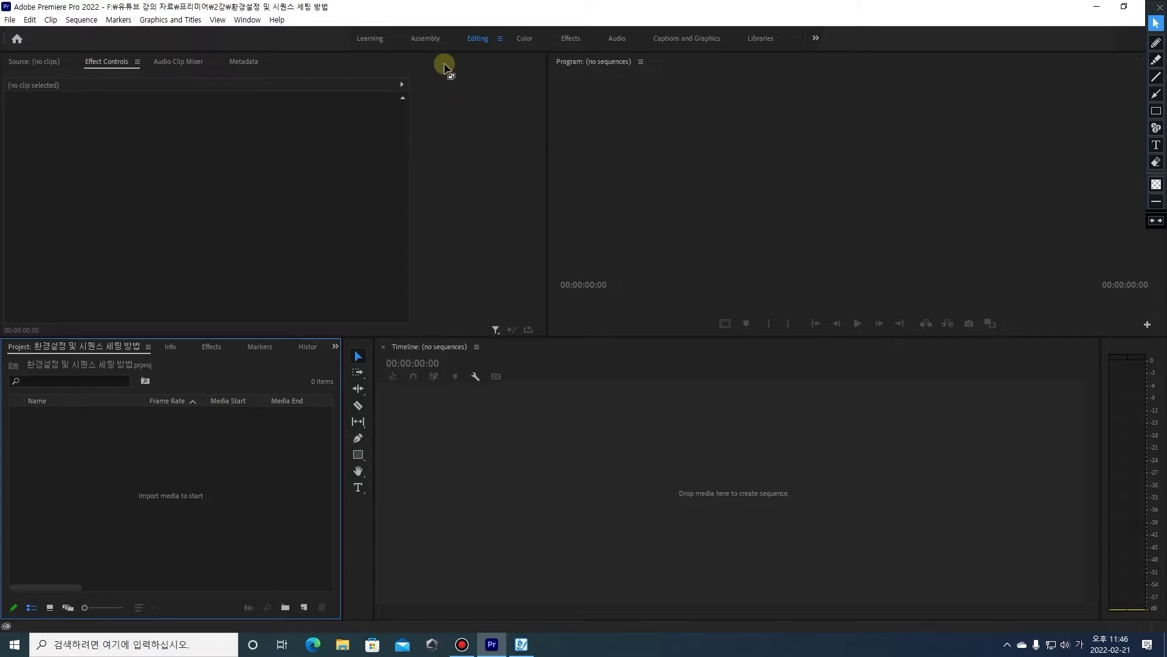
Mark the panel names with the red annotation pen, link the Timeline to a handwritten "패널", and clear all markings
left_click(495, 134)
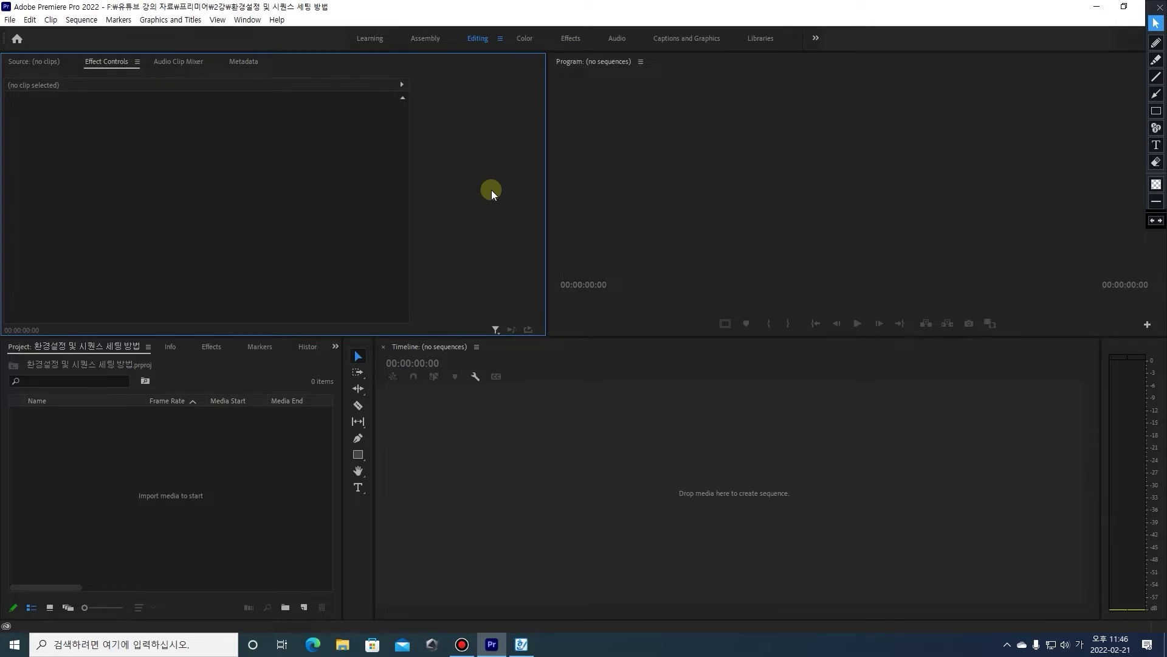
left_click(1157, 42)
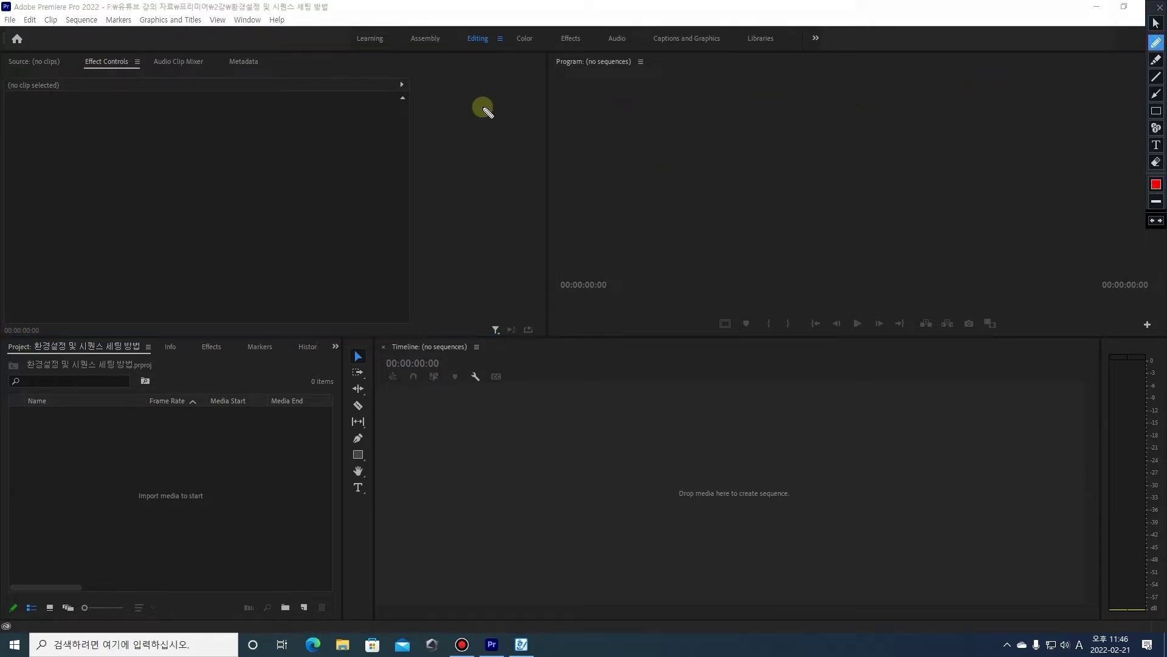
left_click_drag(58, 69, 19, 66)
left_click_drag(159, 69, 271, 70)
left_click_drag(584, 78, 593, 71)
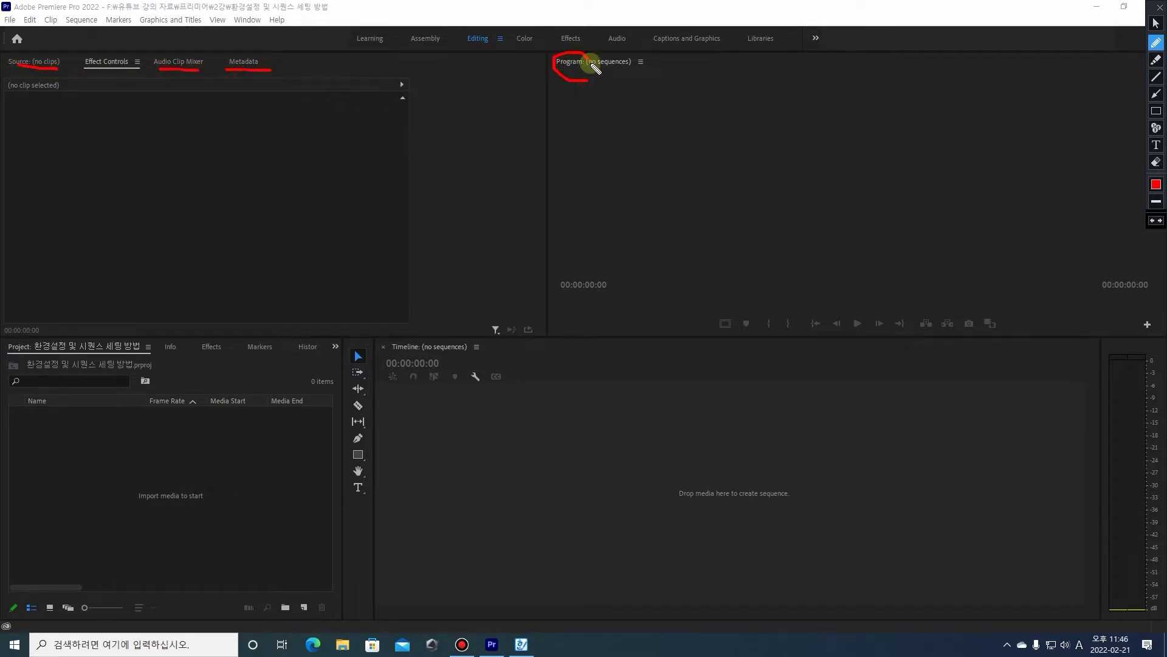
mouse_move(414, 357)
left_mouse_down()
mouse_move(573, 213)
mouse_move(574, 233)
mouse_move(642, 200)
mouse_move(619, 213)
mouse_move(644, 199)
left_mouse_up()
left_click_drag(620, 210, 621, 222)
mouse_move(630, 209)
left_mouse_down()
mouse_move(633, 223)
mouse_move(662, 236)
left_mouse_up()
mouse_move(664, 196)
left_mouse_down()
mouse_move(700, 193)
mouse_move(695, 230)
left_mouse_up()
left_click_drag(702, 193, 716, 256)
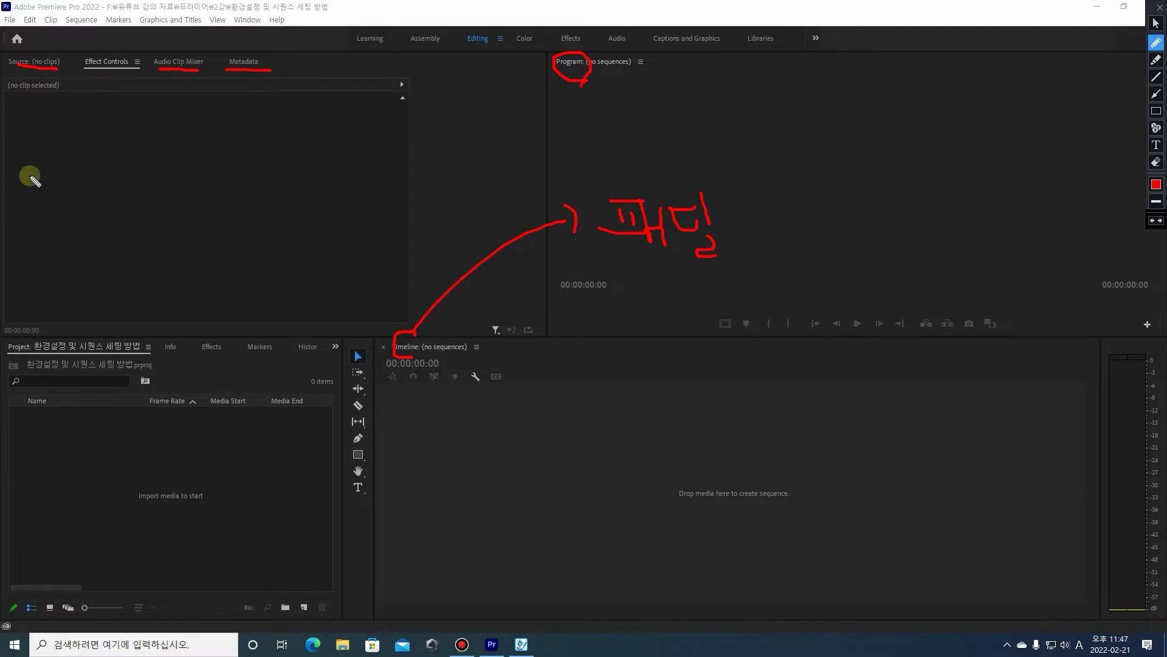
mouse_move(23, 352)
left_mouse_down()
mouse_move(15, 367)
mouse_move(5, 356)
mouse_move(27, 333)
mouse_move(35, 357)
left_mouse_up()
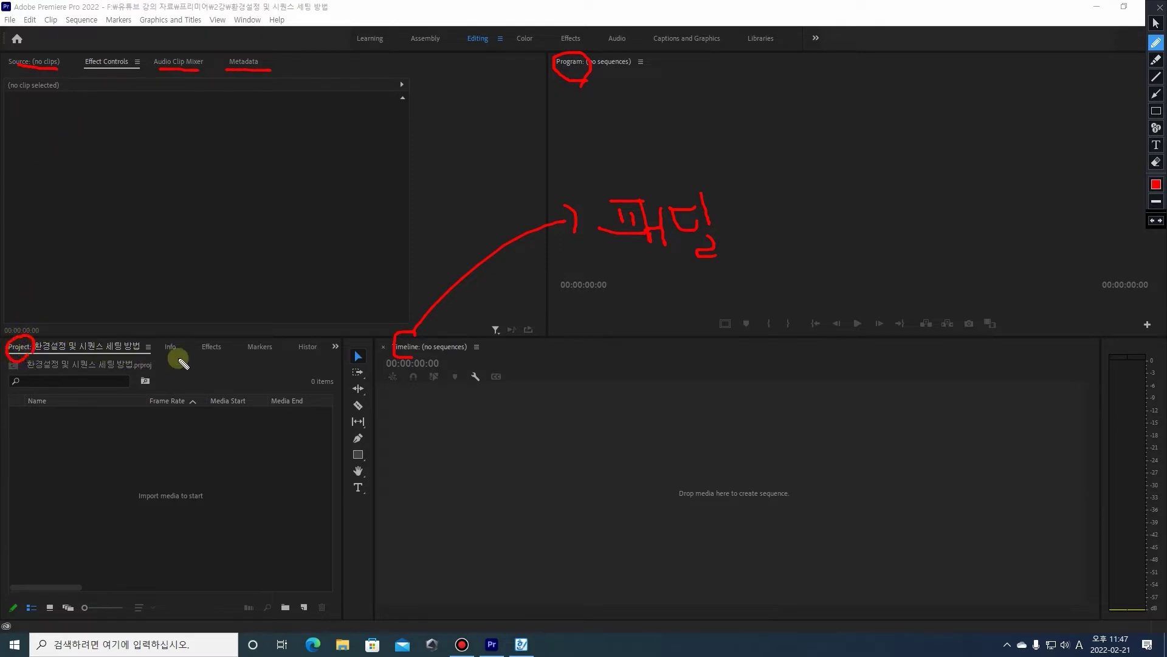
left_click_drag(201, 352, 224, 352)
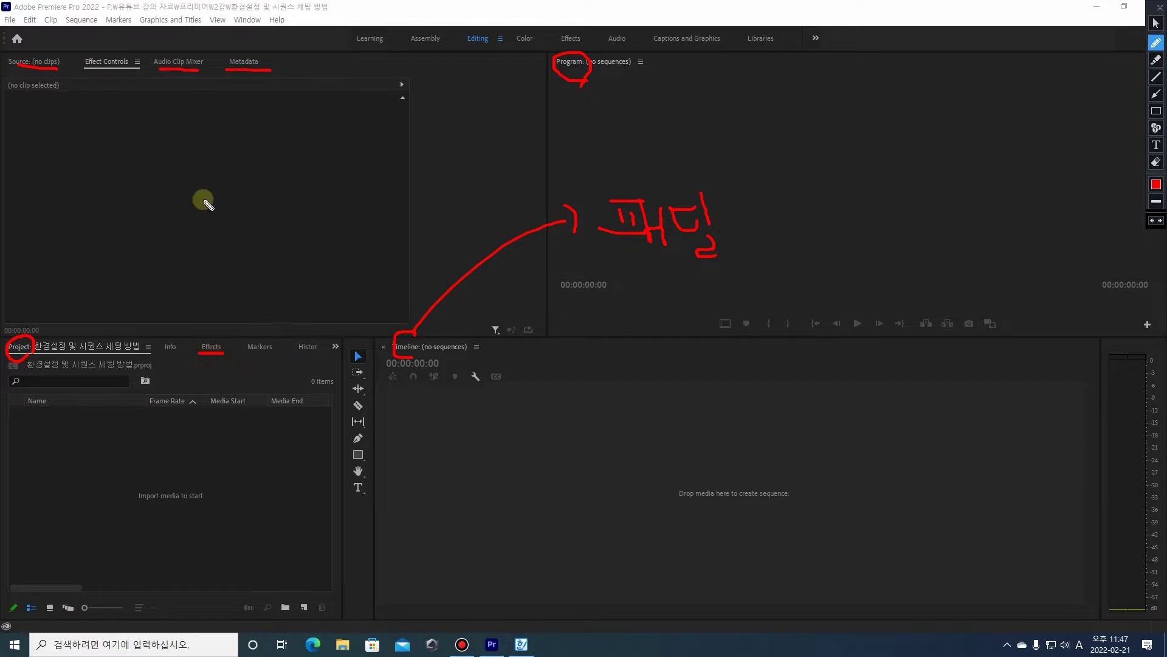
mouse_move(133, 76)
left_mouse_down()
mouse_move(89, 74)
mouse_move(86, 57)
mouse_move(142, 60)
mouse_move(123, 80)
left_mouse_up()
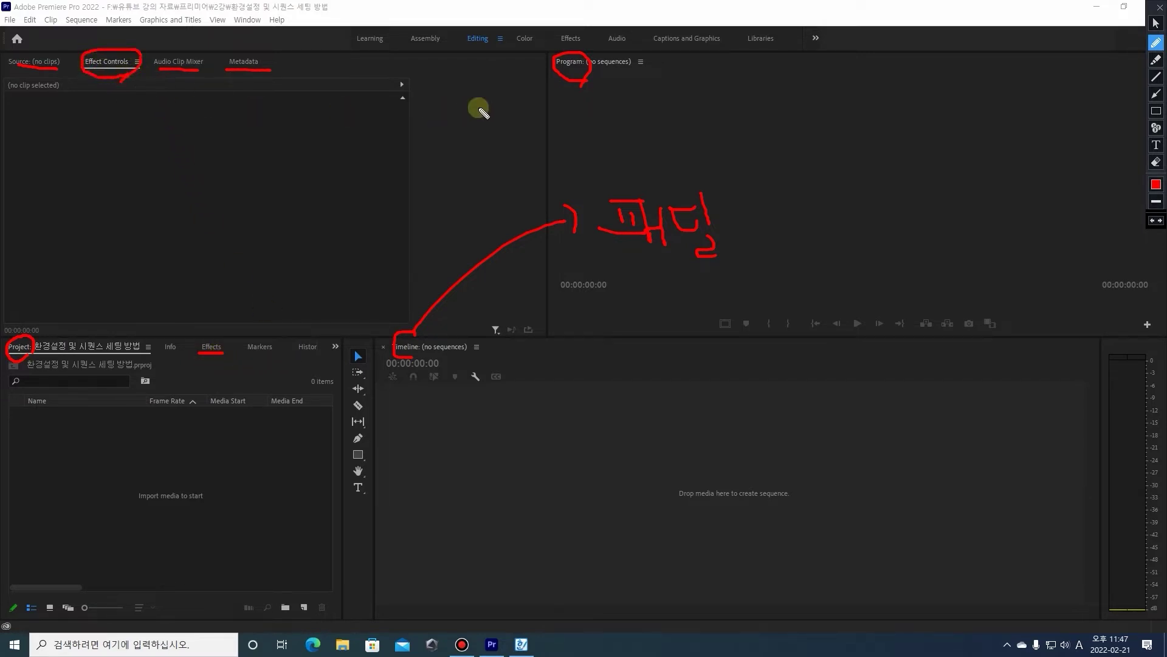
mouse_move(582, 73)
left_mouse_down()
mouse_move(552, 56)
mouse_move(585, 79)
left_mouse_up()
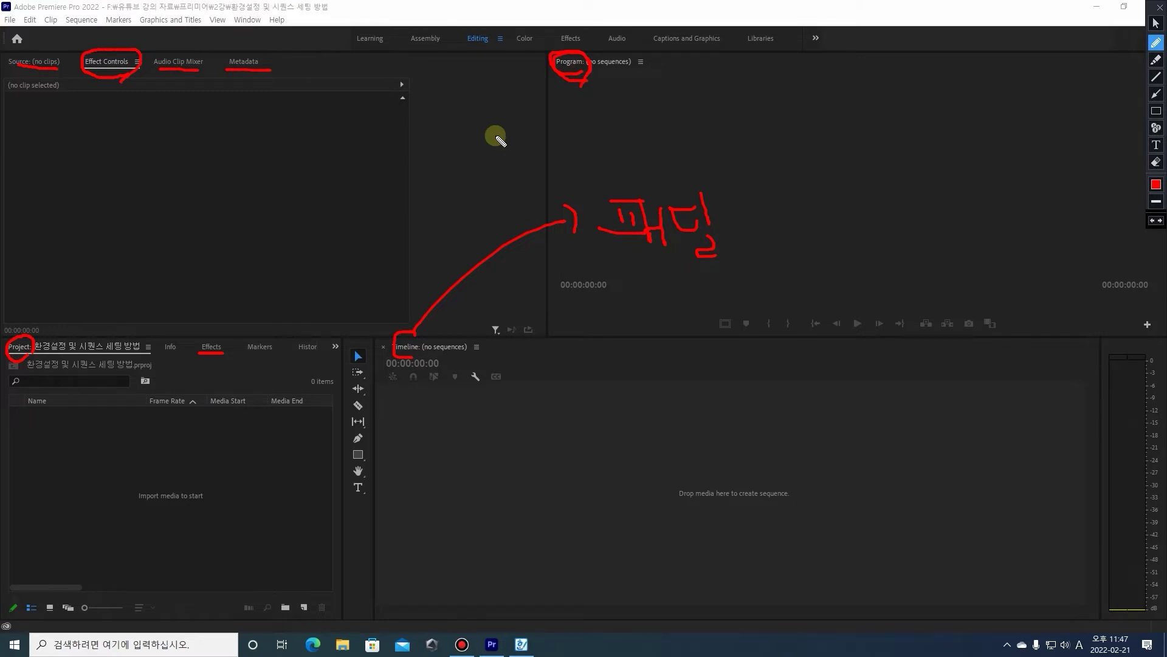
key("Escape")
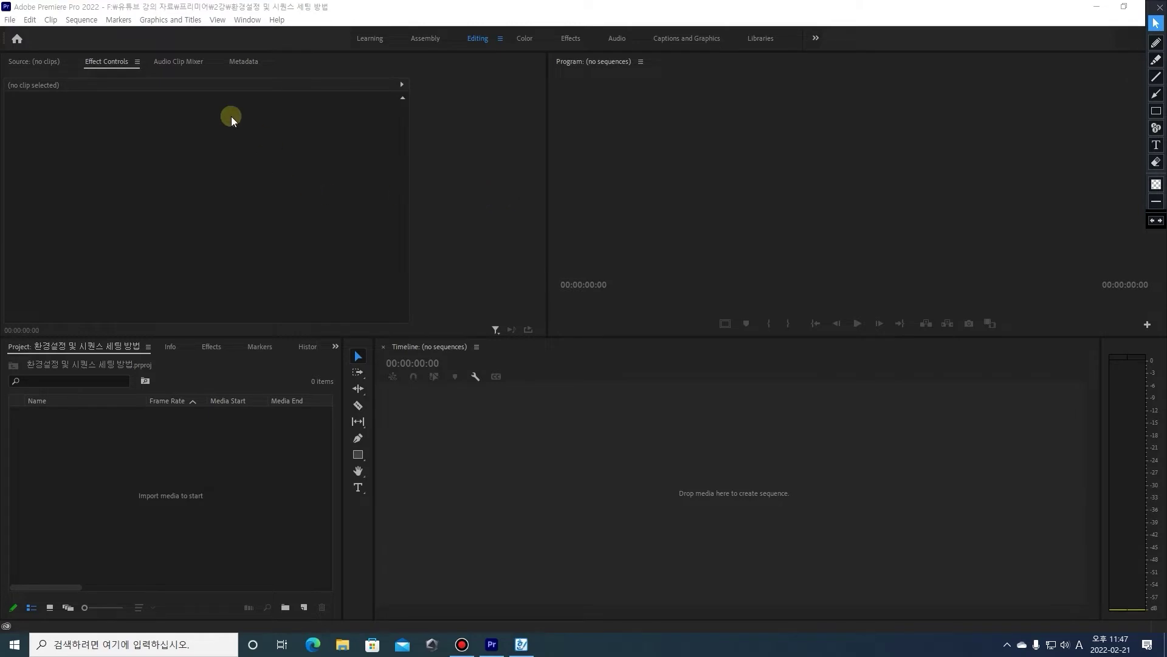
View the Audio Clip Mixer and Metadata panels in the source panel group and return to Effect Controls
left_click(178, 61)
left_click(244, 62)
left_click(116, 61)
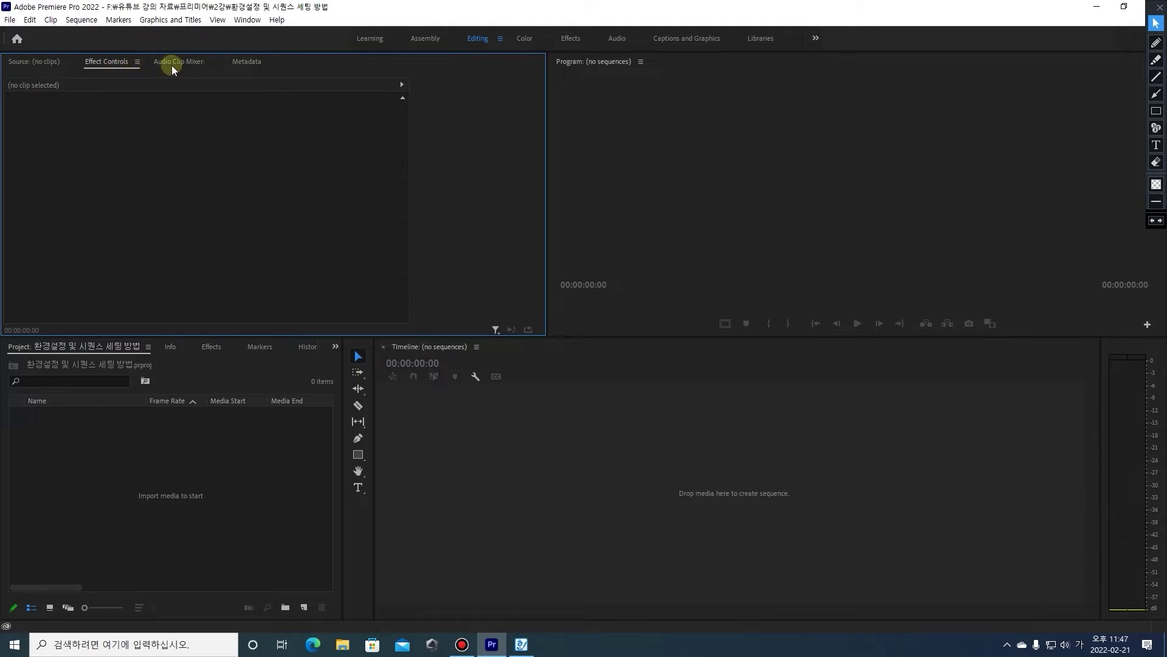
left_click(203, 64)
left_click(239, 65)
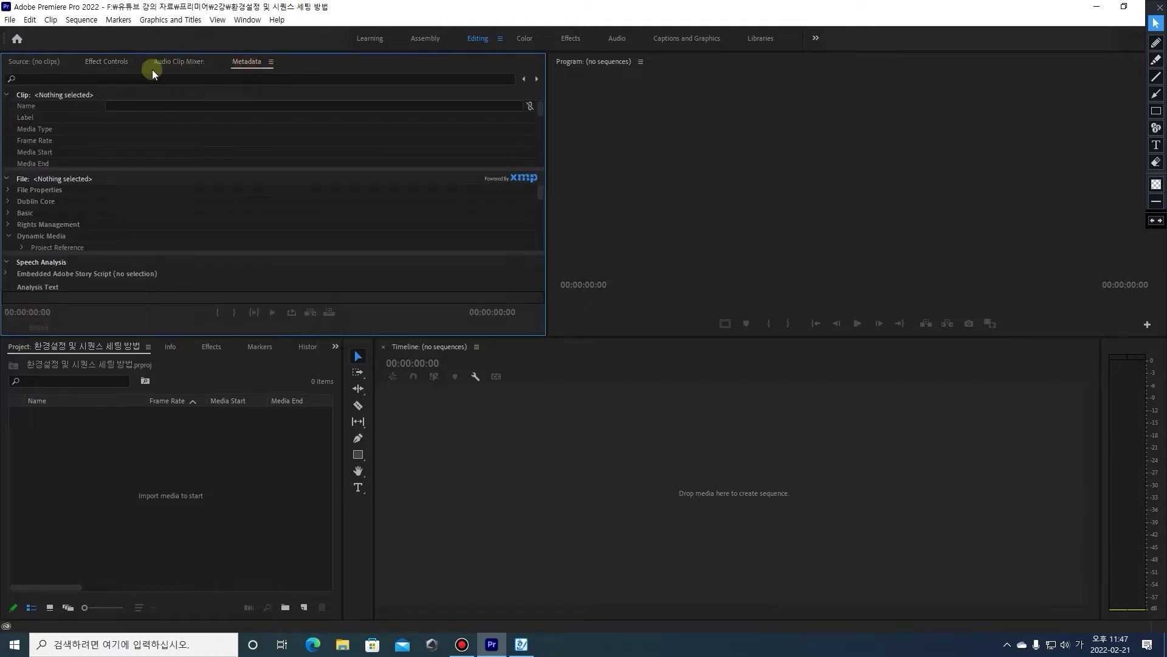
left_click(128, 70)
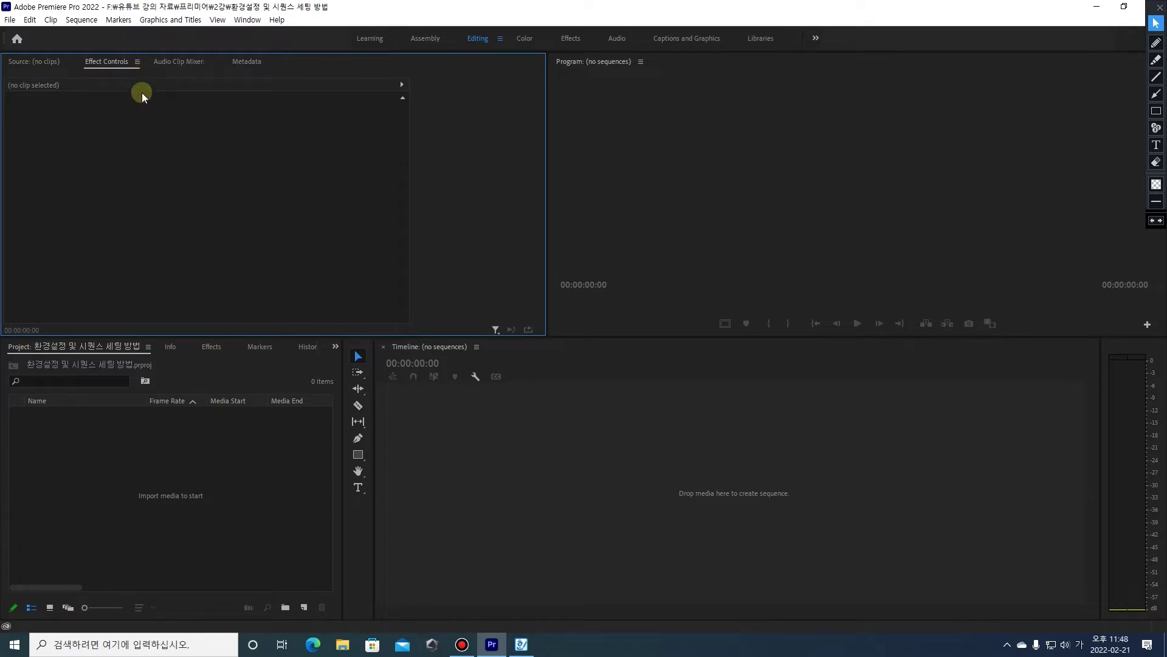
Close the Metadata panel and reopen it in the same panel group
left_click(244, 64)
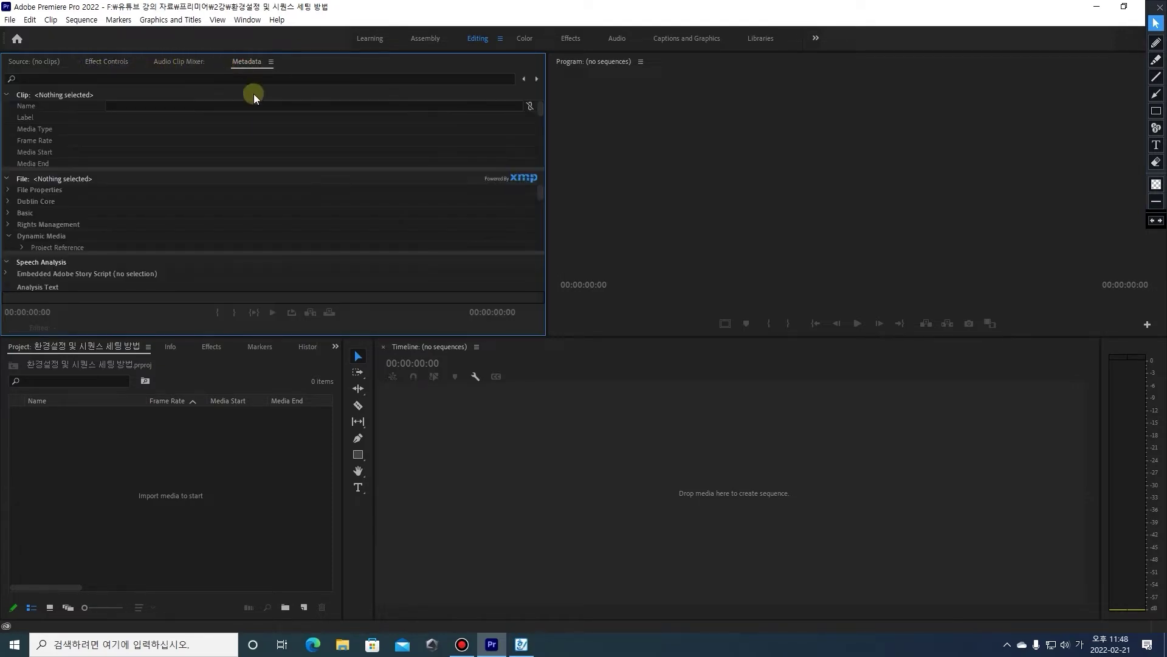
left_click(271, 62)
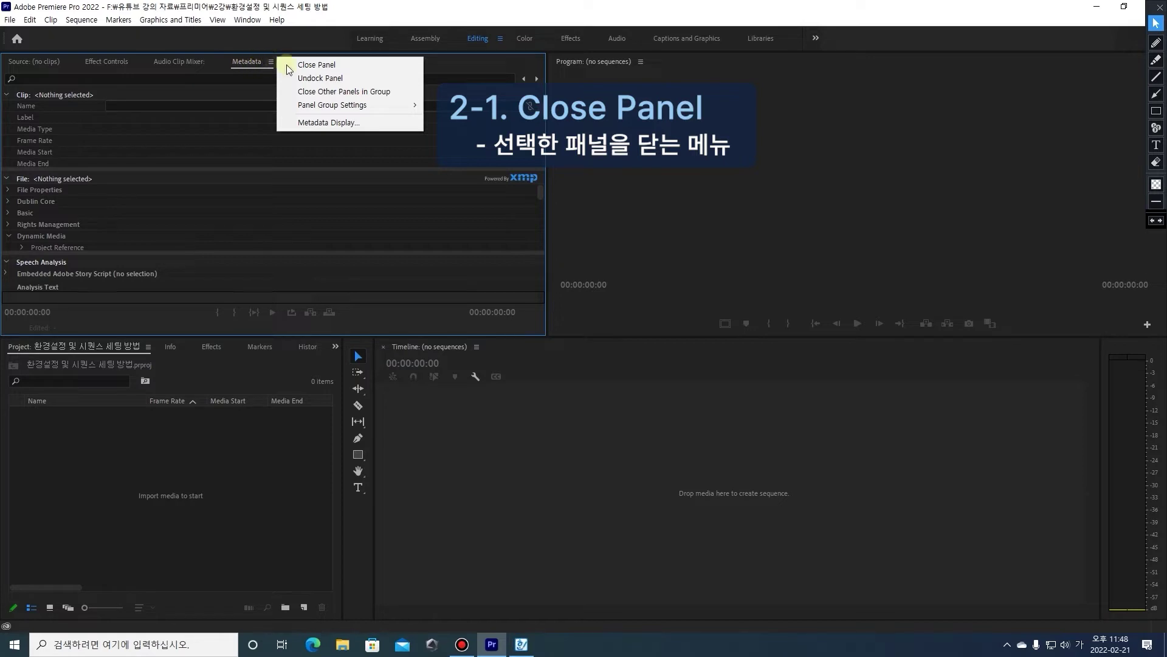
left_click(335, 64)
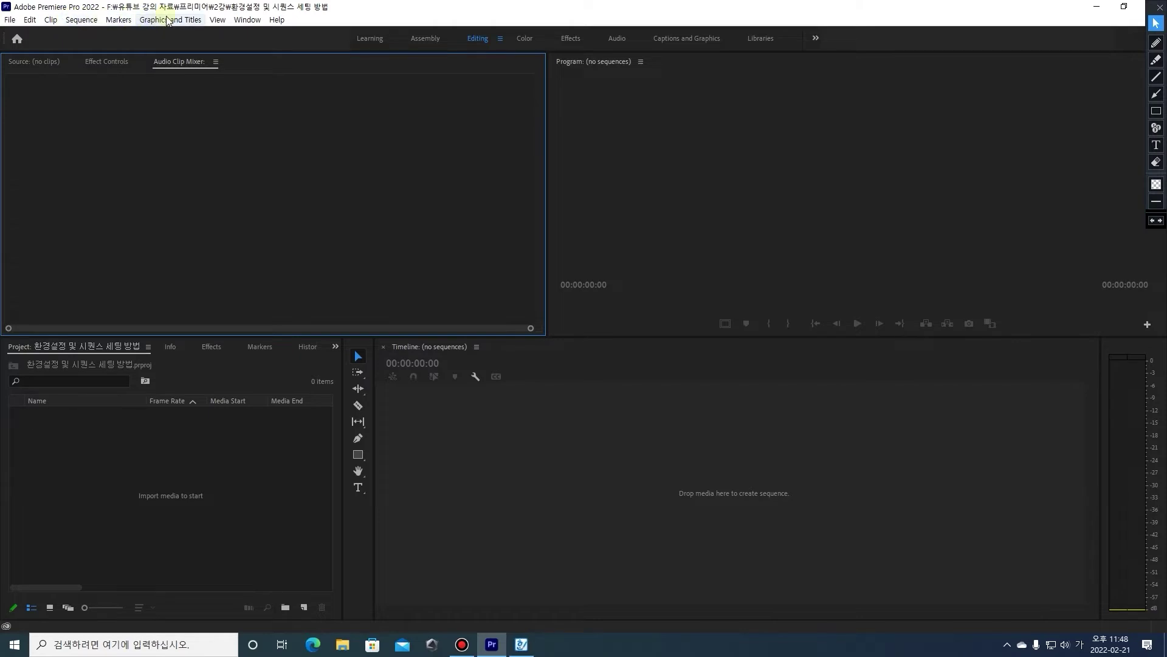
left_click(247, 19)
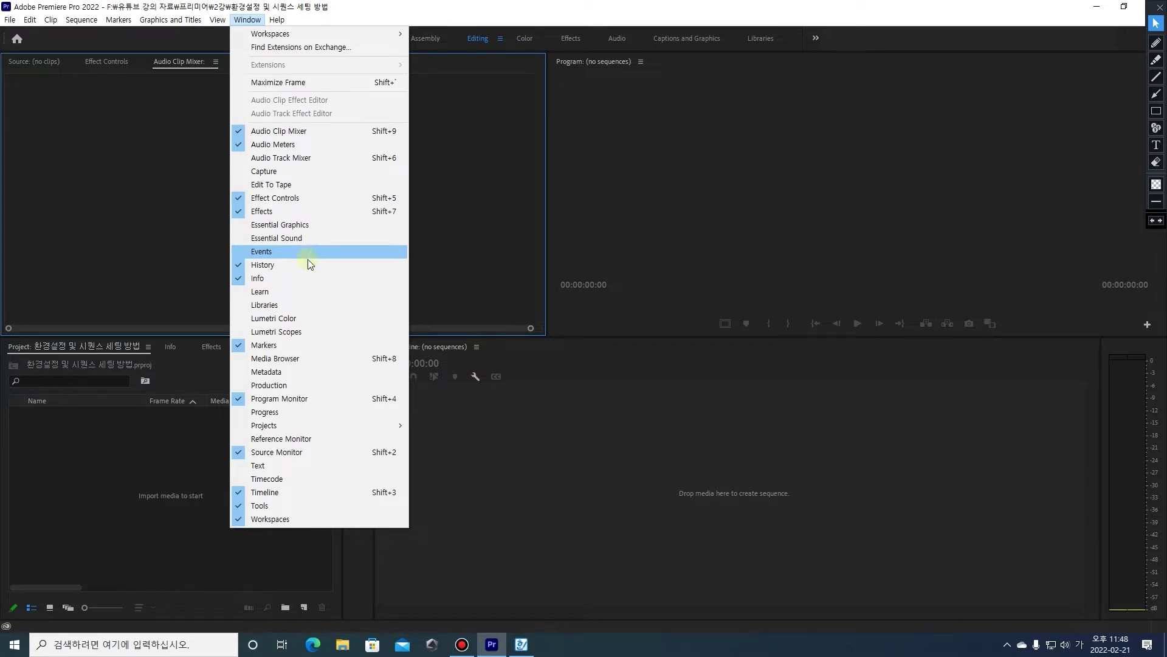
left_click(286, 373)
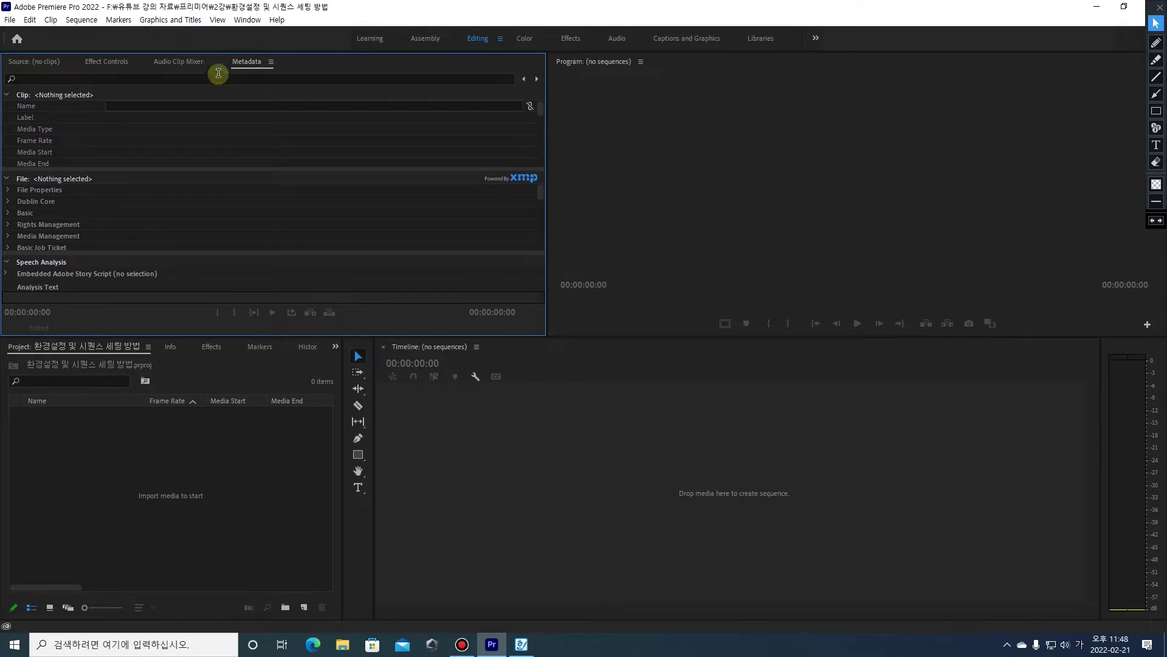
View the panel options of the Audio Clip Mixer and dismiss them without choosing any
left_click(200, 65)
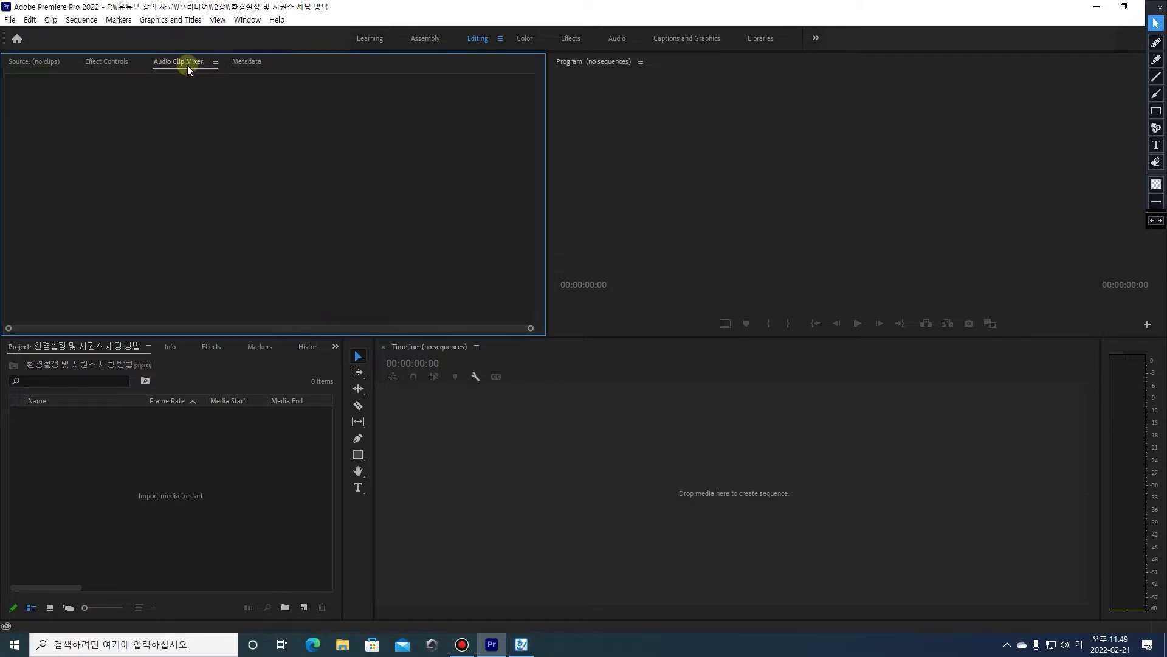
left_click(216, 63)
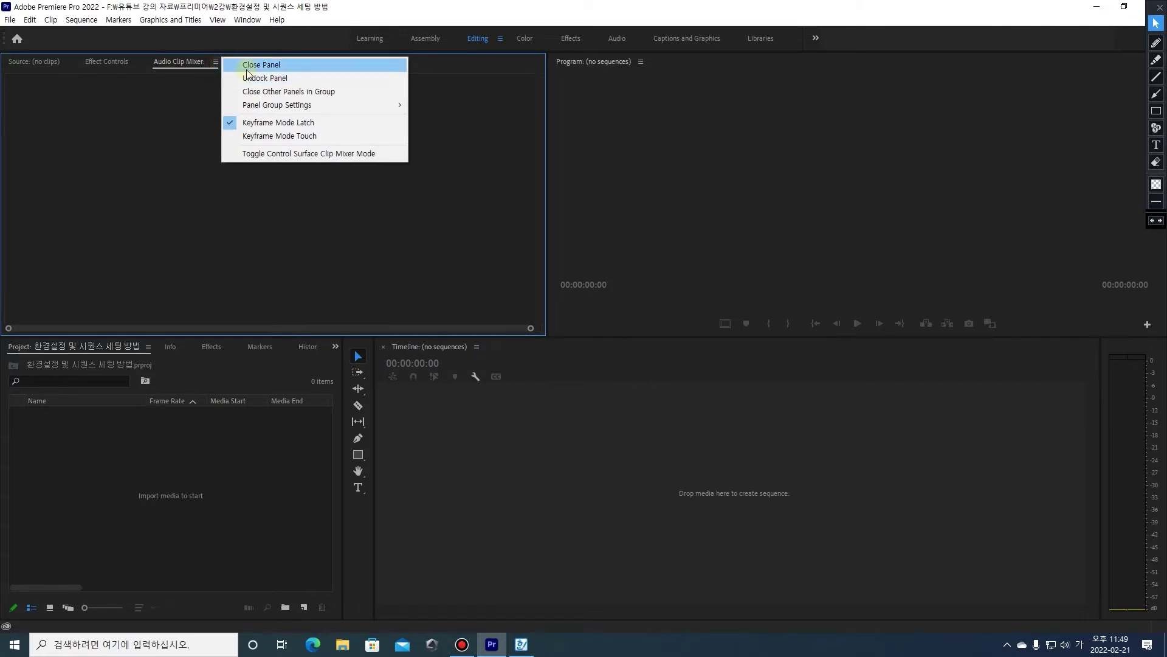
left_click(191, 152)
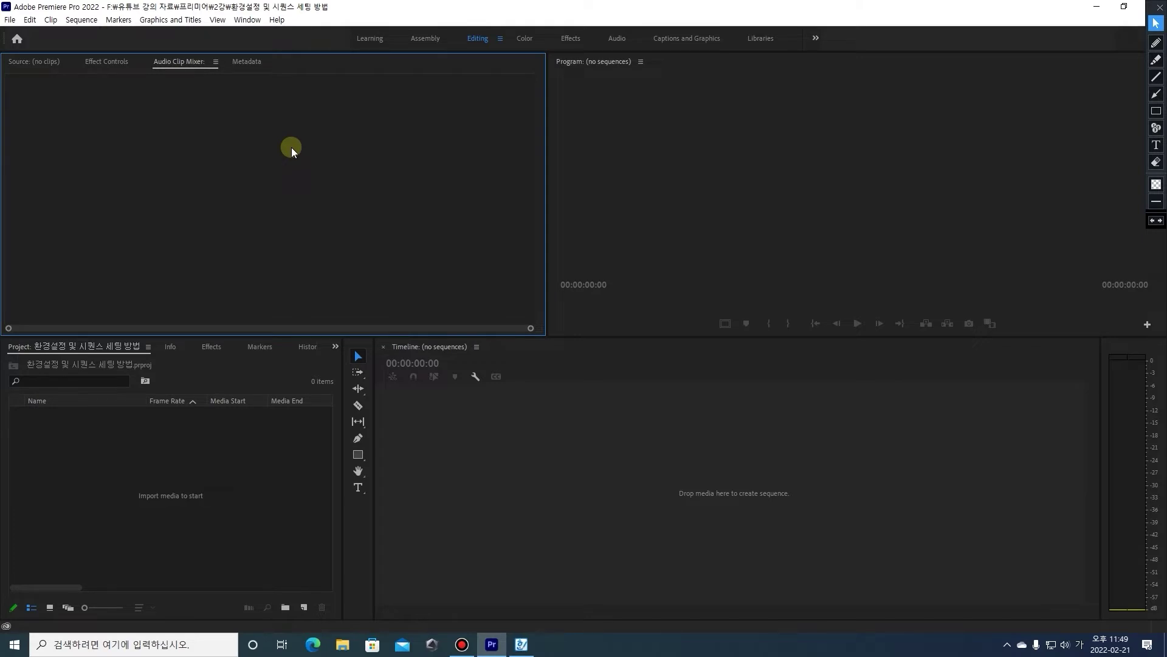
Activate the Program, Audio Clip Mixer, Timeline and Project panel groups in turn to examine the active-group outline, ending in Effect Controls
left_click(619, 246)
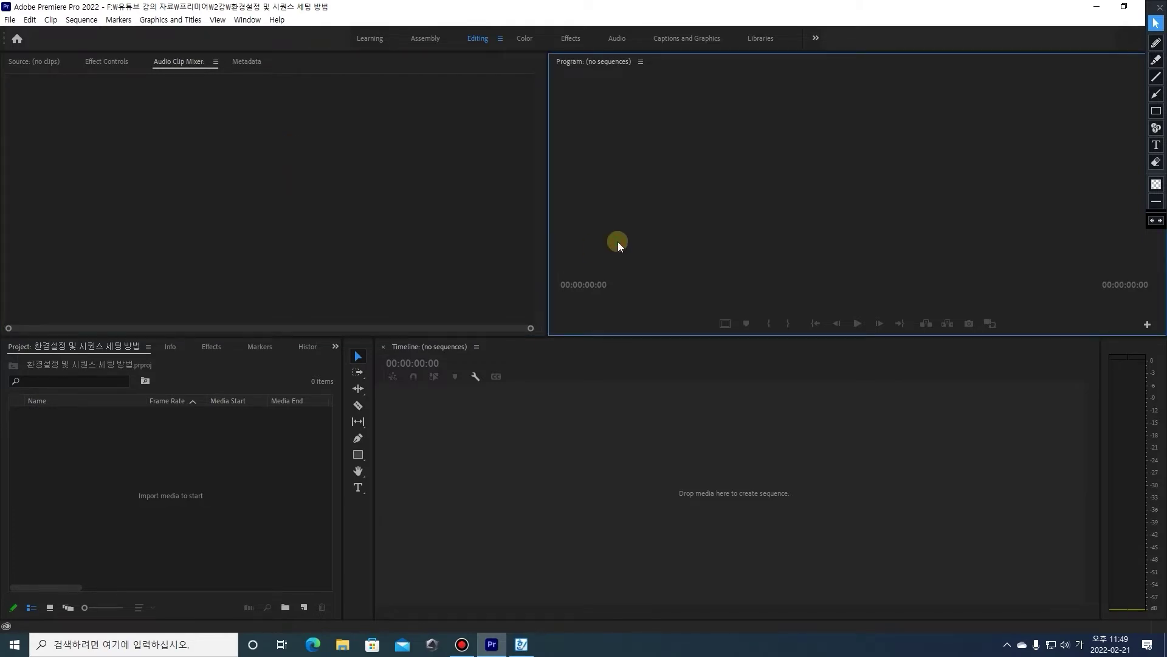
left_click(271, 201)
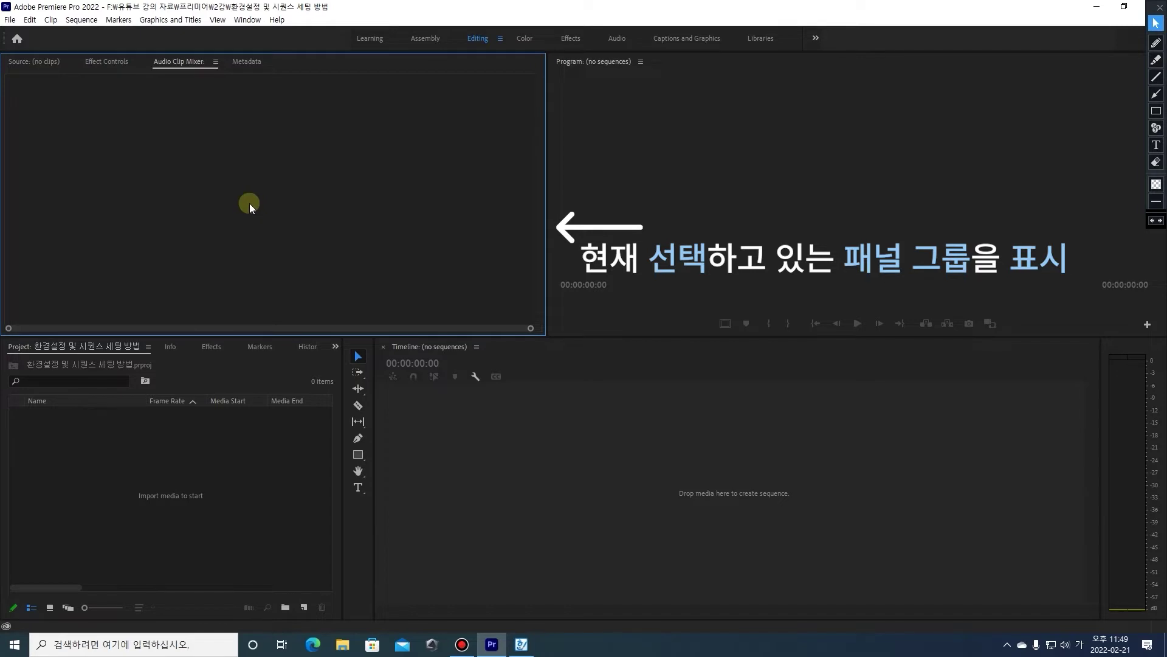
left_click(622, 268)
left_click(534, 451)
left_click(240, 506)
left_click(270, 253)
left_click(633, 249)
left_click(323, 221)
left_click(98, 59)
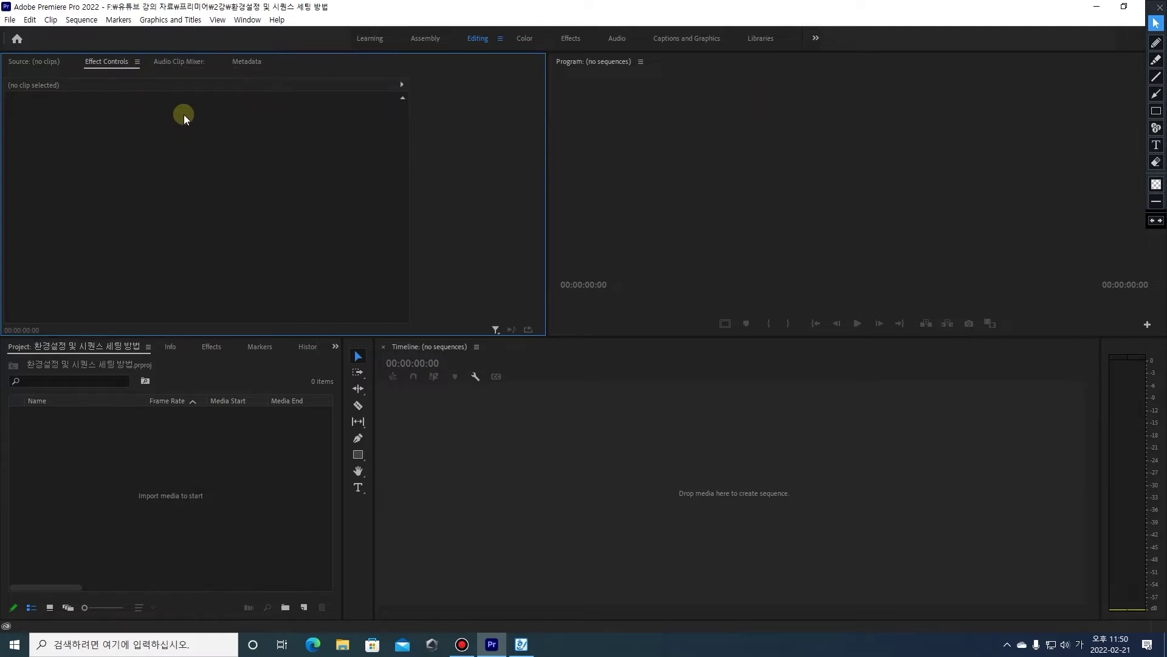
Undock the Metadata panel into its own floating window and move it to the middle of the workspace
left_click(246, 63)
left_click(270, 62)
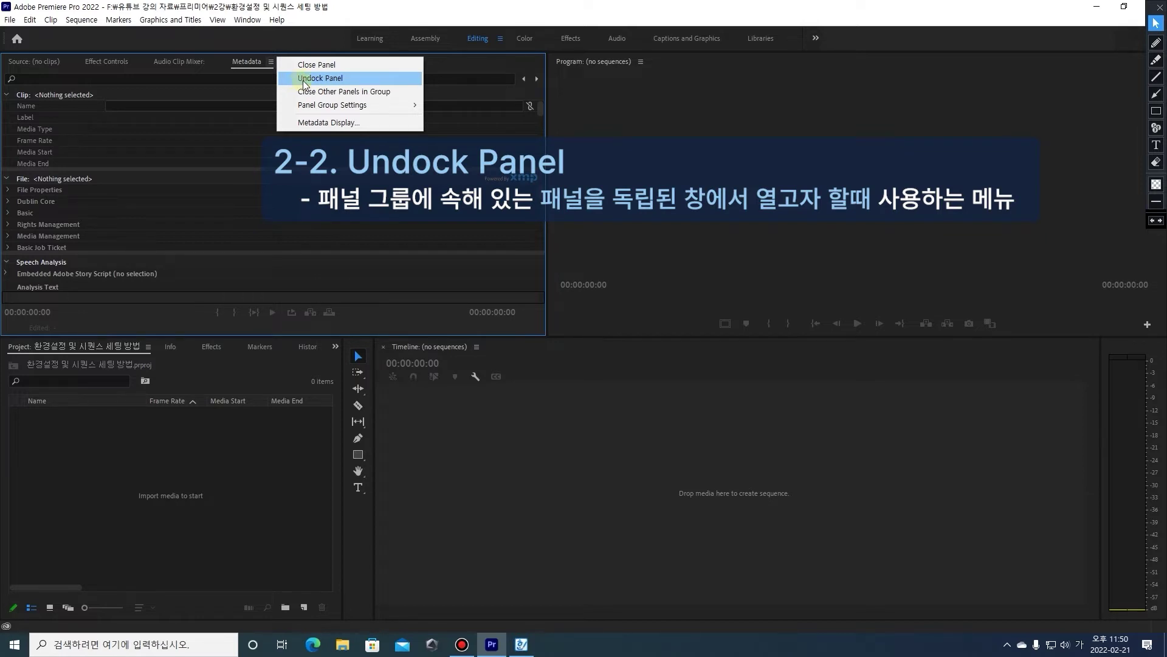
left_click(245, 66)
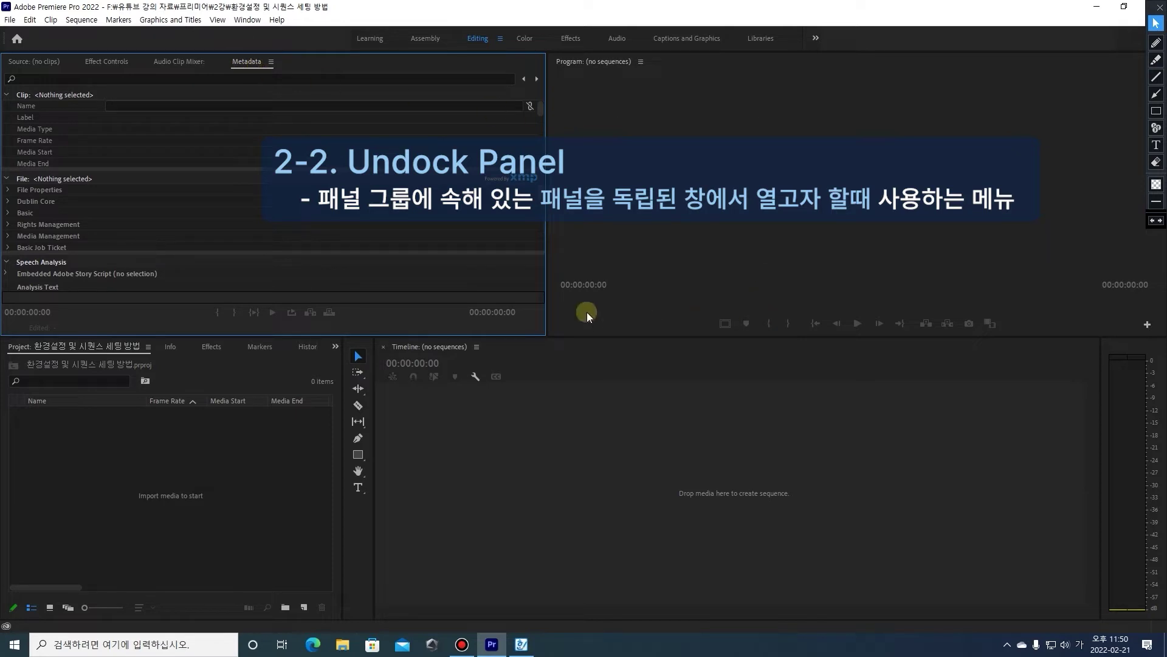
left_click(271, 62)
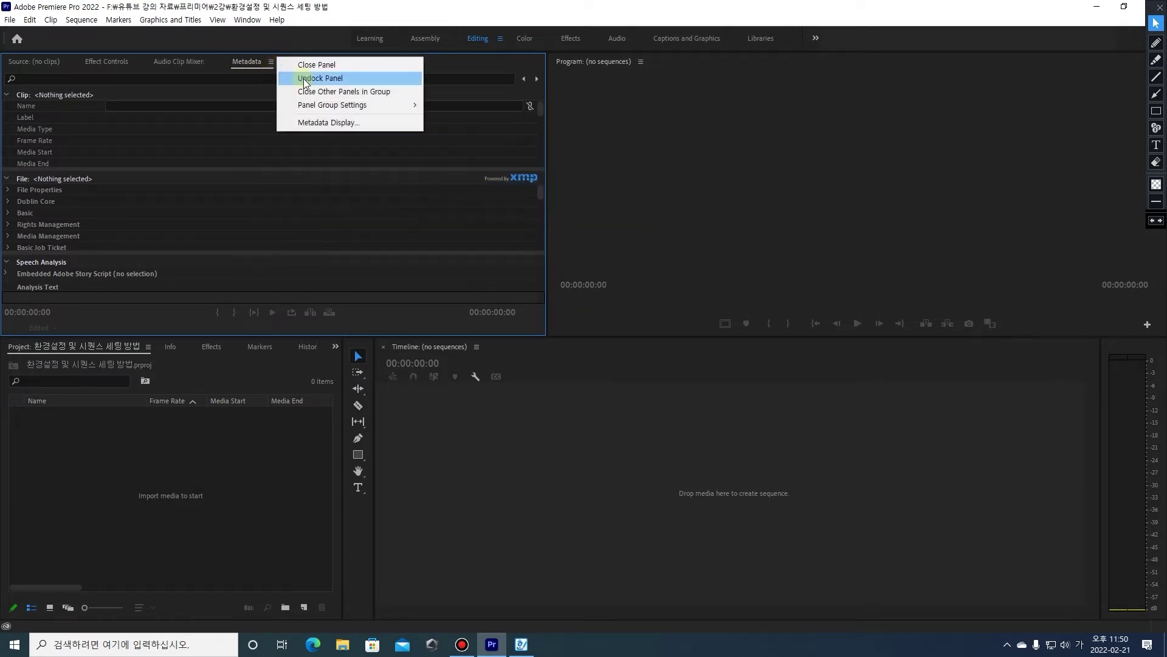
left_click(306, 83)
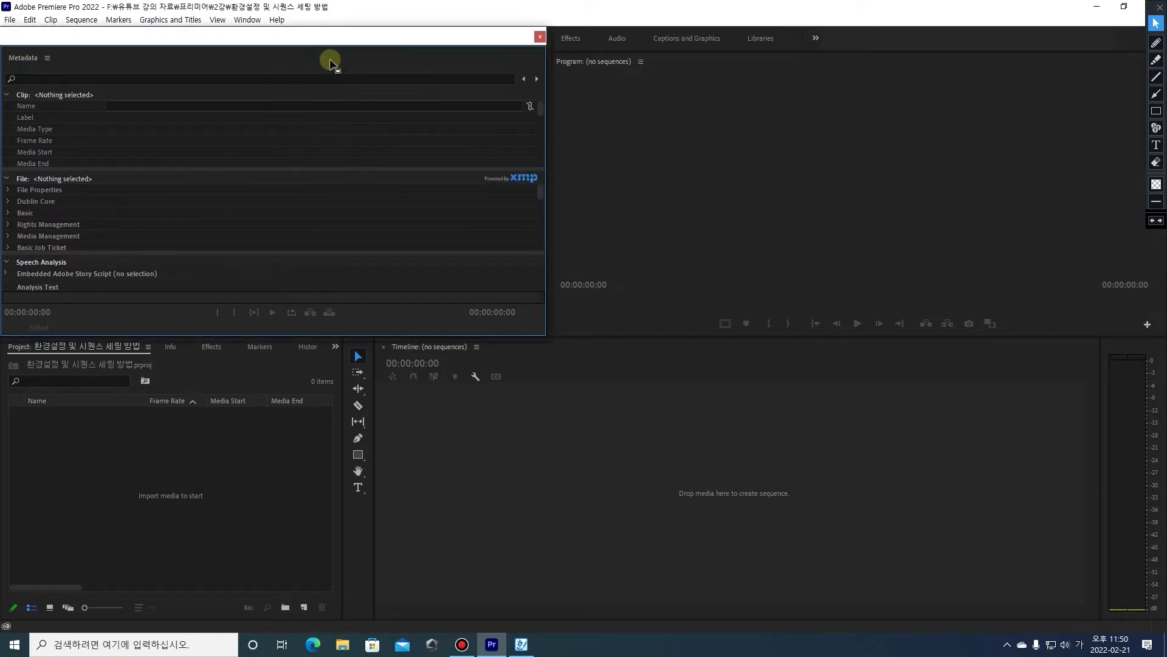
left_click_drag(331, 63, 620, 173)
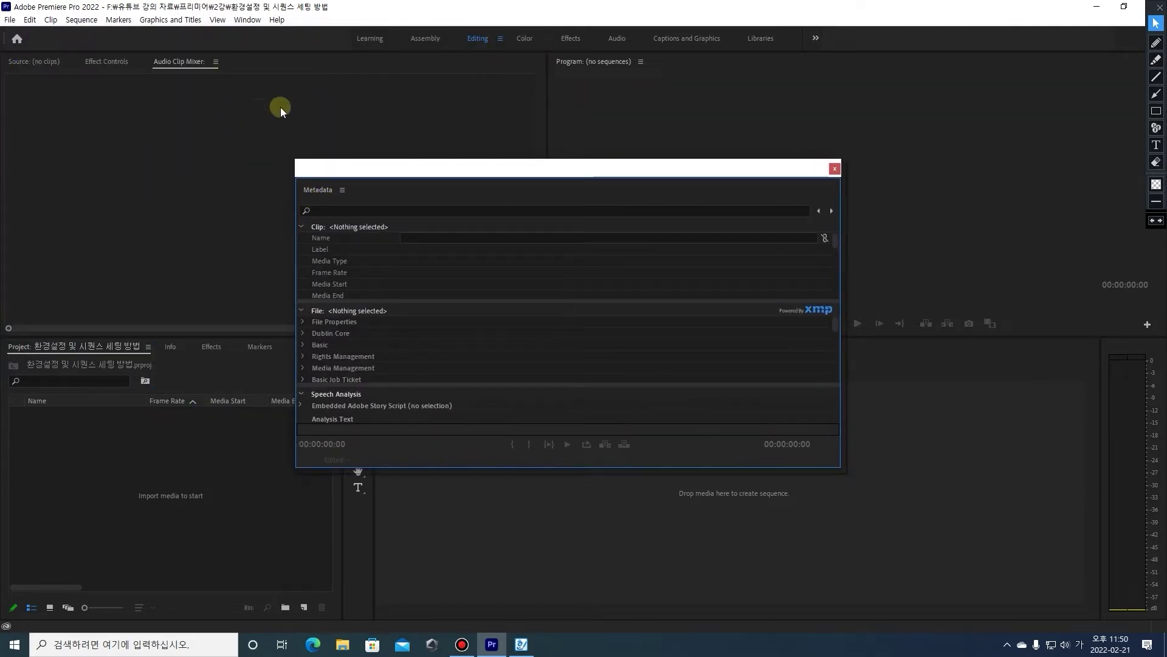
Move the floating Metadata window around the workspace and dock the panel back into the Source panel group
left_click_drag(366, 174, 547, 127)
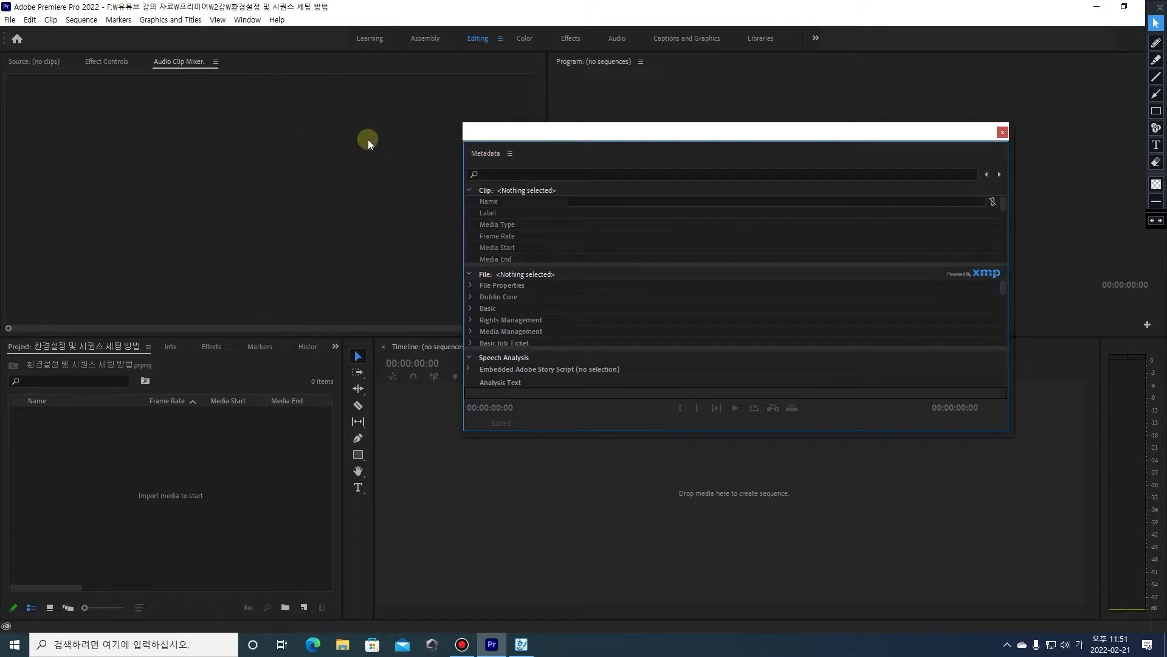
left_click_drag(539, 137, 551, 205)
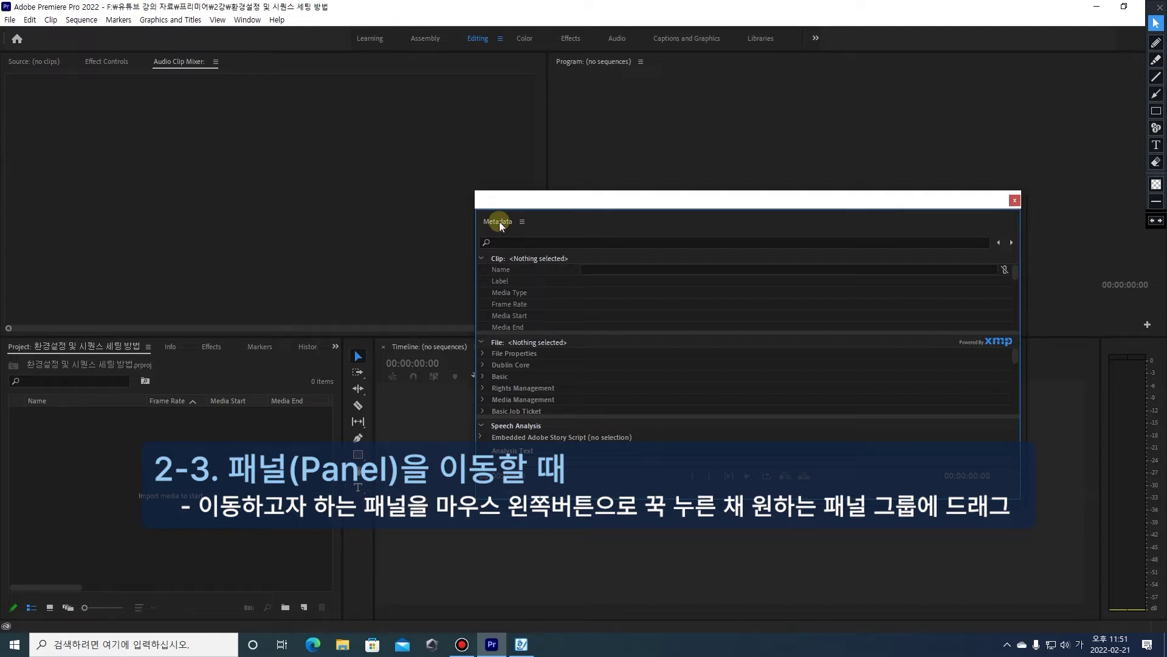
left_click_drag(499, 221, 261, 194)
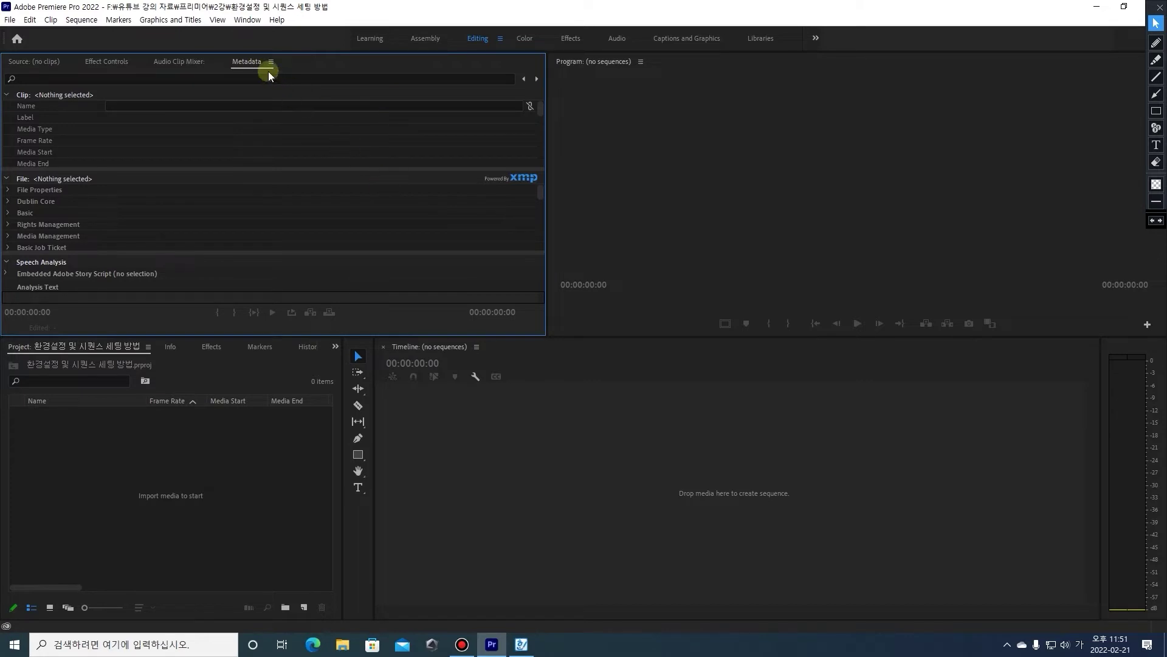
Split the Metadata panel into its own group beside the Audio Clip Mixer, and return it to the Source panel group
left_click_drag(251, 63, 529, 210)
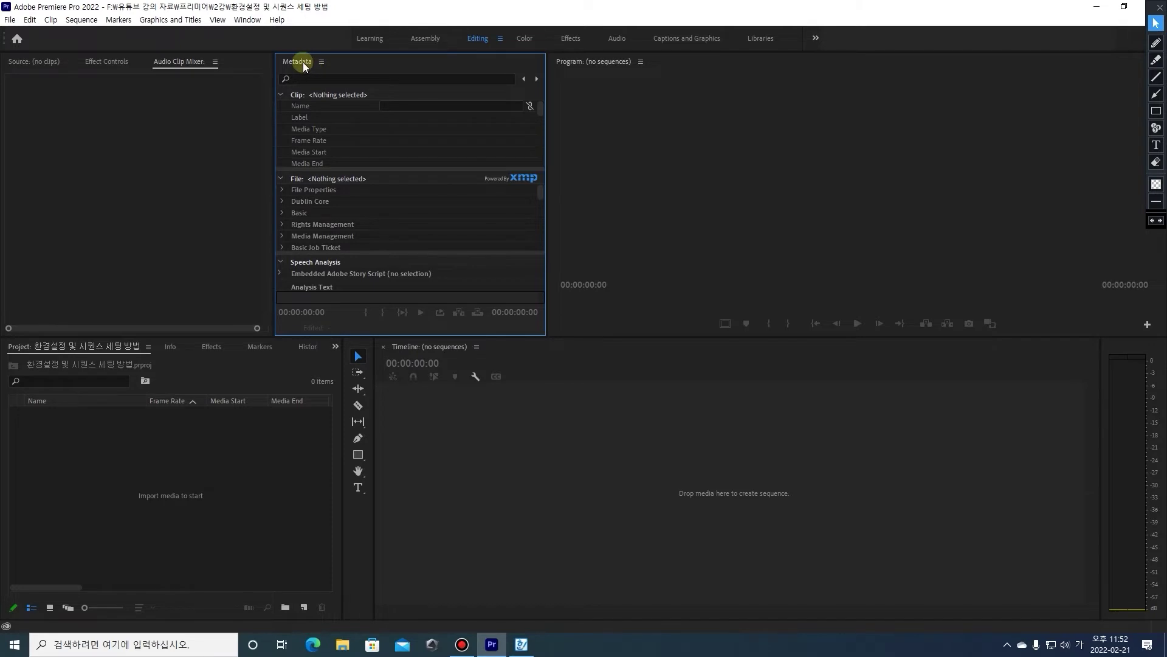
left_click_drag(303, 62, 194, 144)
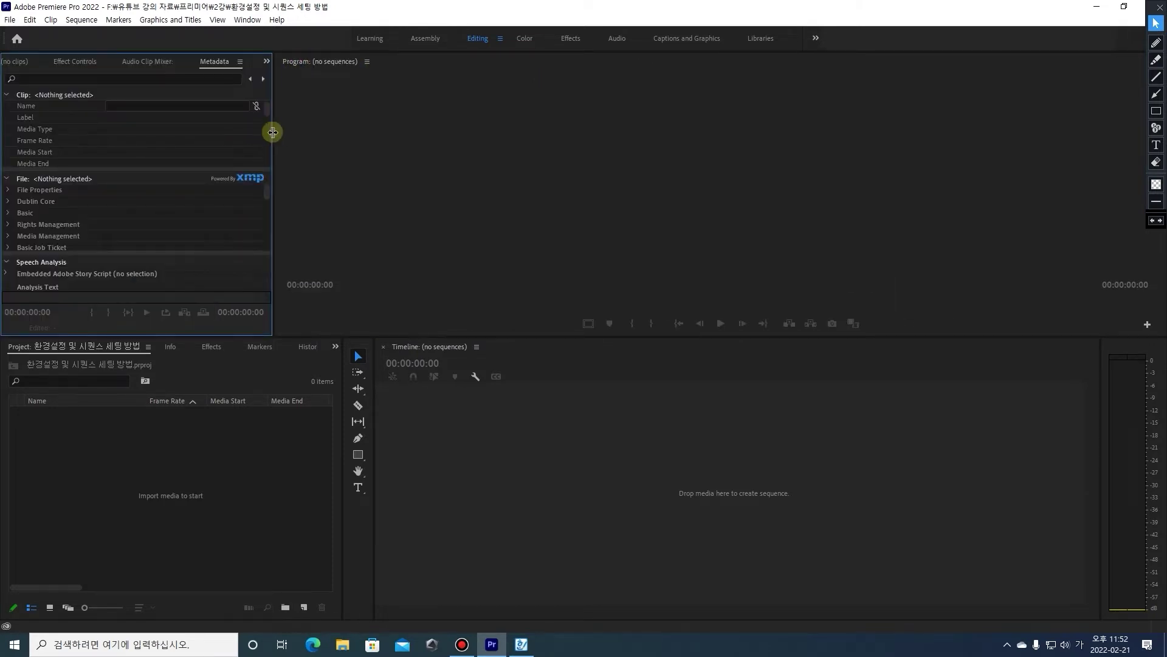
Widen the Metadata panel's group to about half the workspace and slightly raise the border above the Timeline and Project groups
left_click_drag(273, 132, 394, 156)
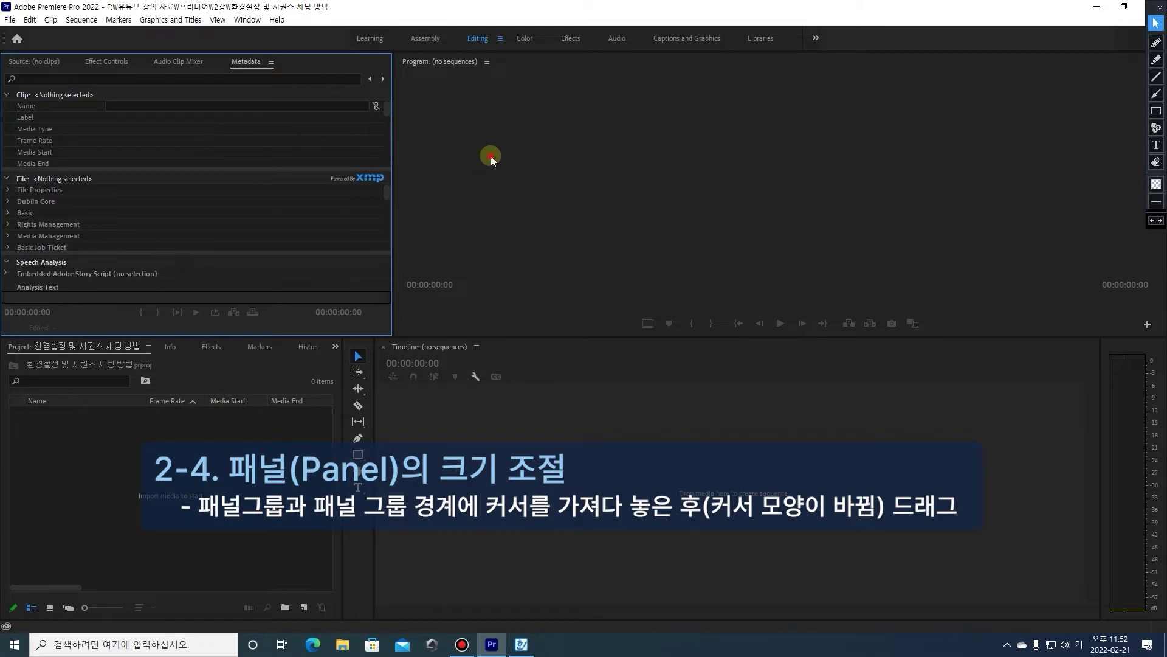
left_click(442, 157)
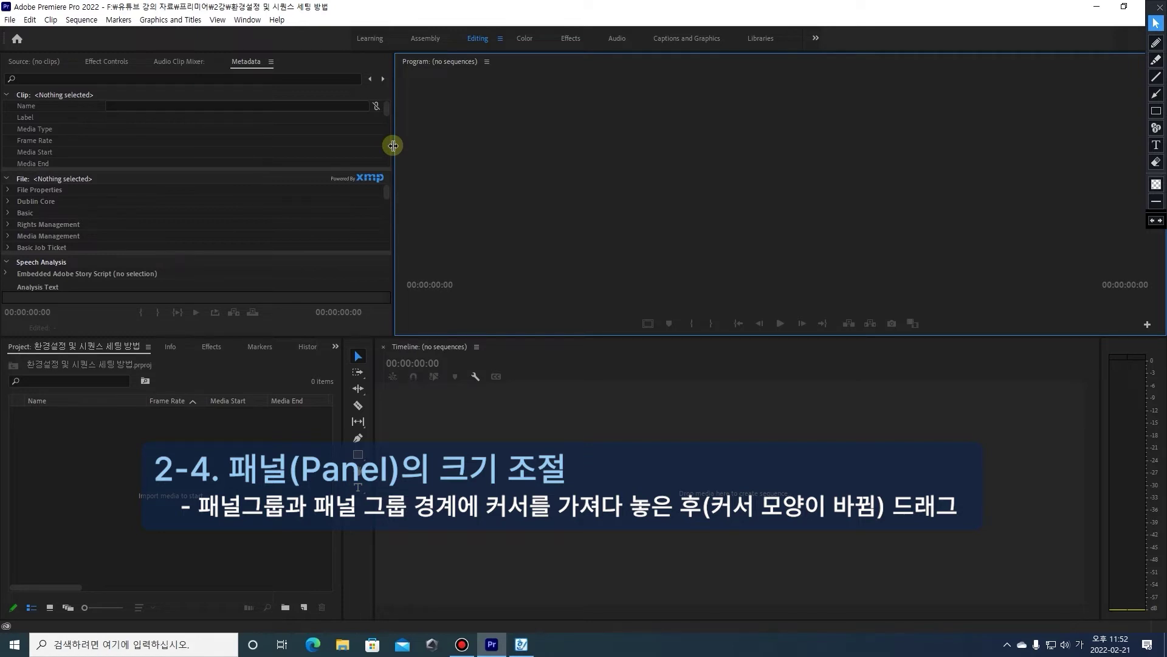
left_click_drag(514, 151, 567, 177)
mouse_move(512, 334)
left_mouse_down()
mouse_move(513, 198)
mouse_move(531, 369)
mouse_move(531, 237)
mouse_move(533, 333)
left_mouse_up()
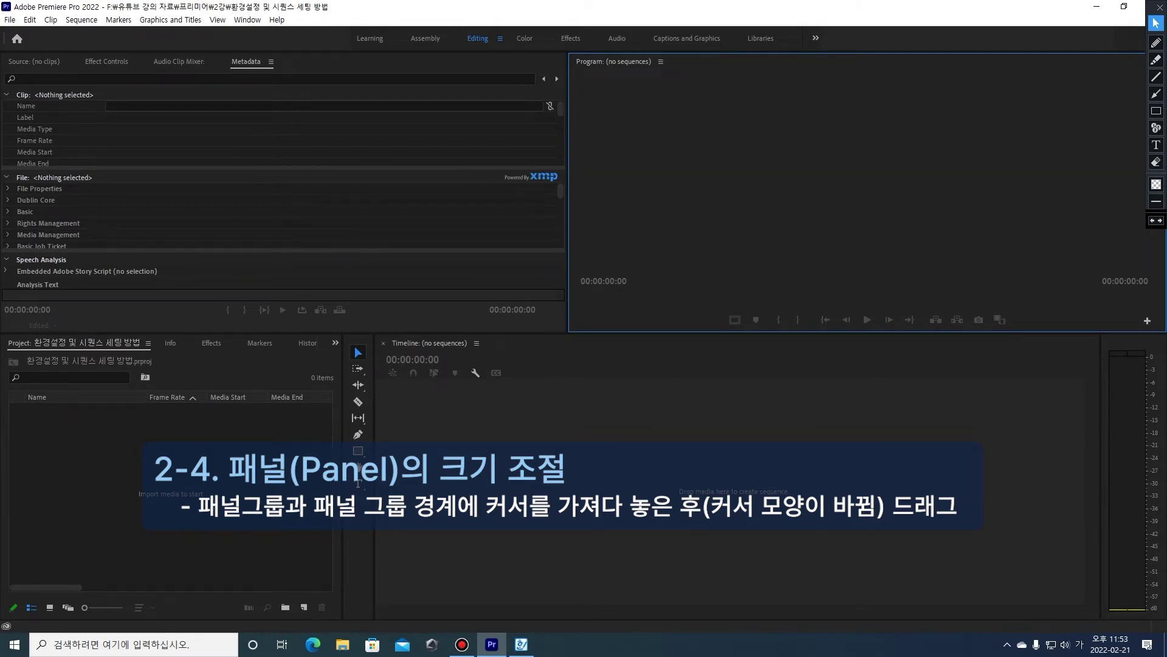
left_click(496, 236)
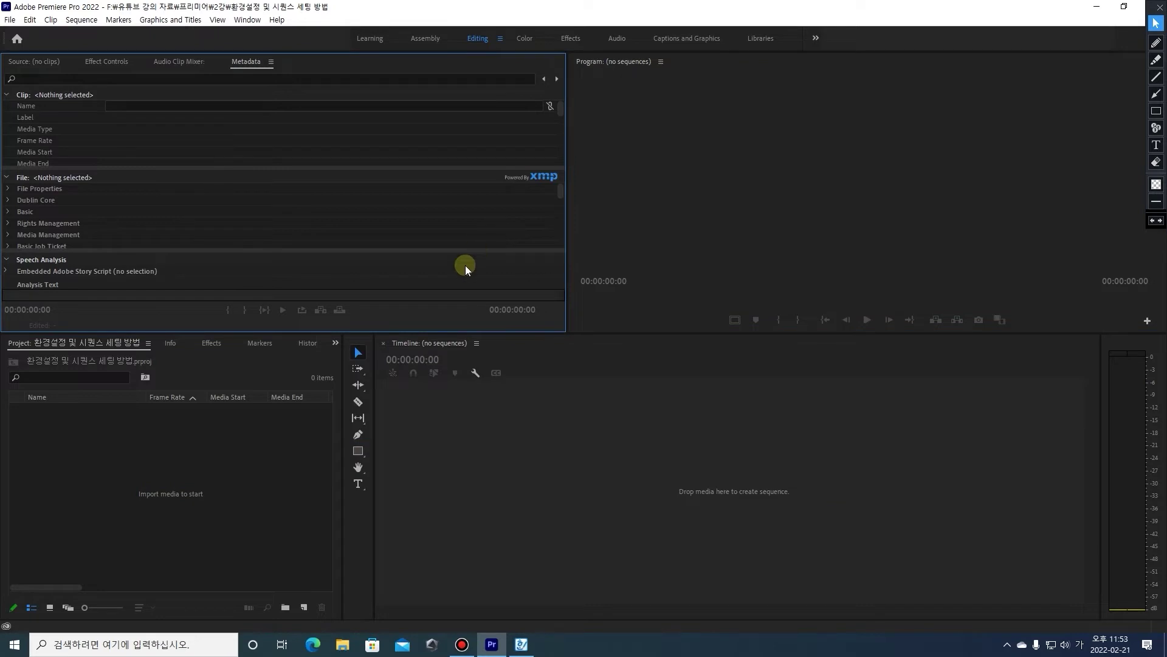
View the Metadata panel's options without choosing any, and look through the Source, Effect Controls, Audio Clip Mixer and Metadata panels
left_click(271, 61)
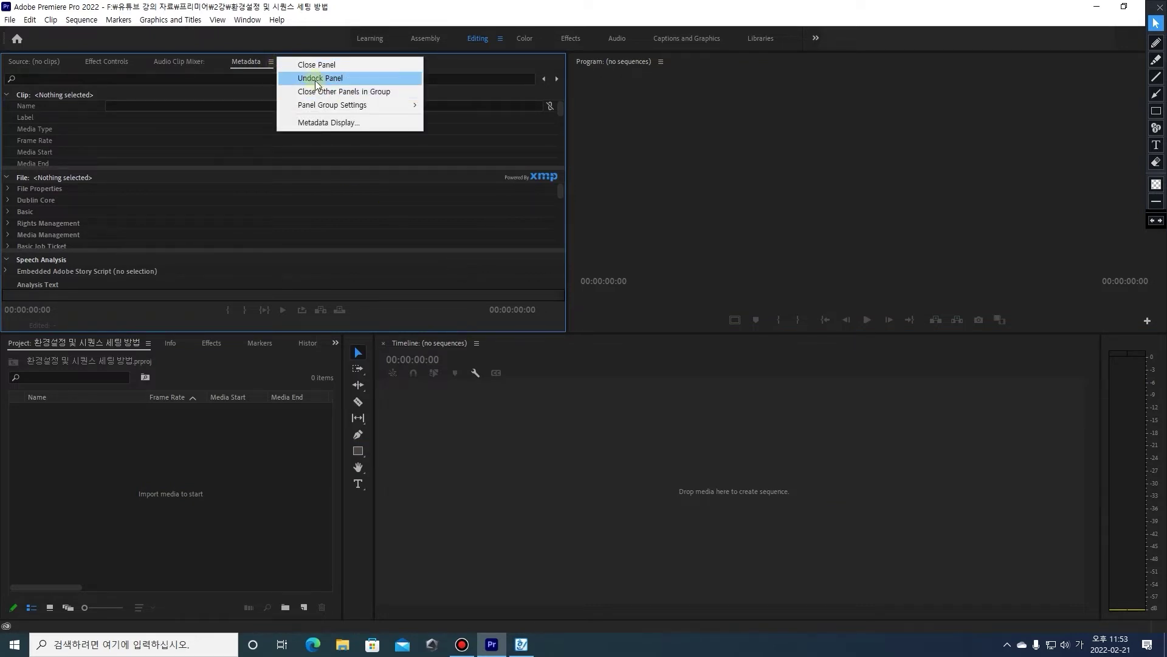
left_click(436, 213)
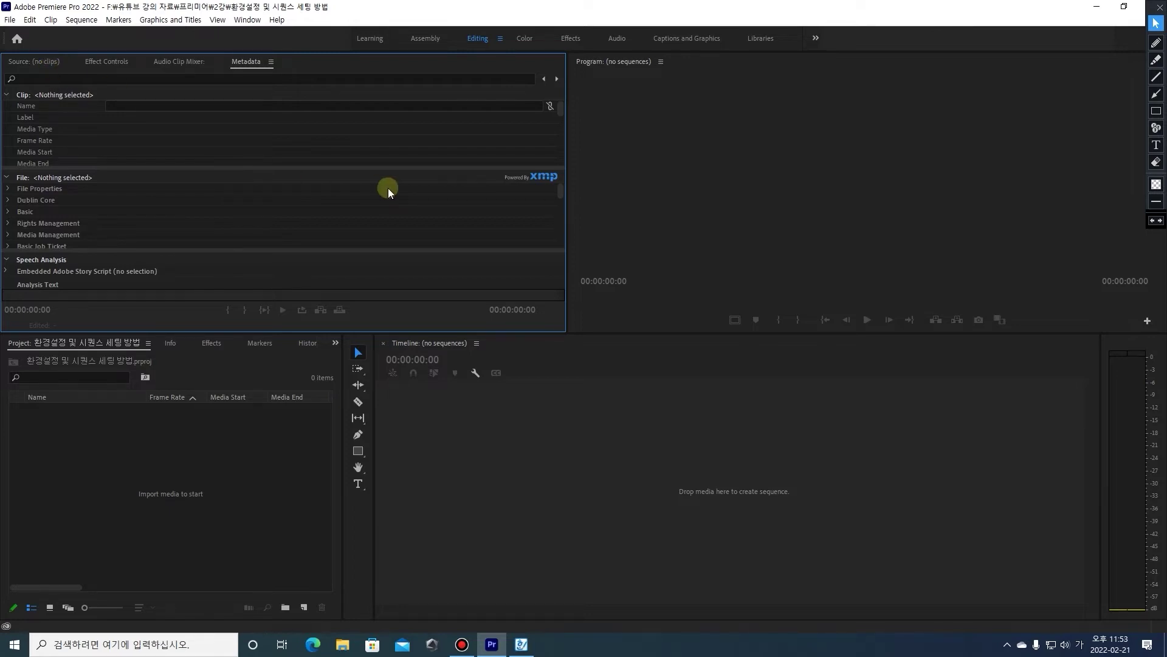
left_click(35, 62)
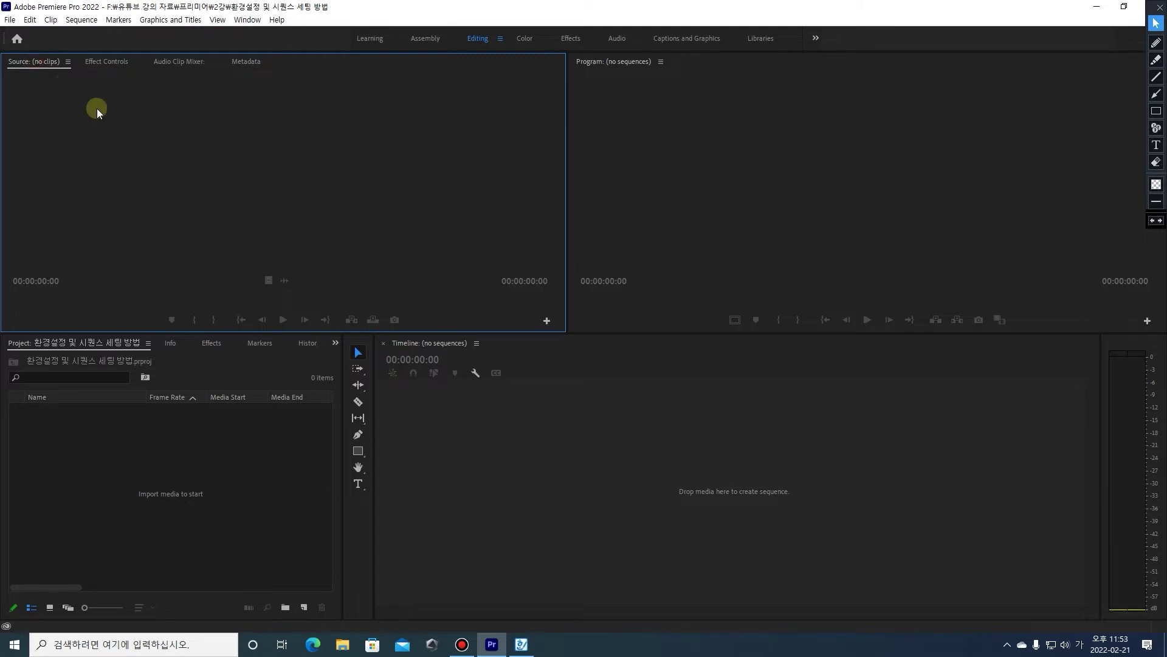
left_click(99, 63)
left_click(175, 63)
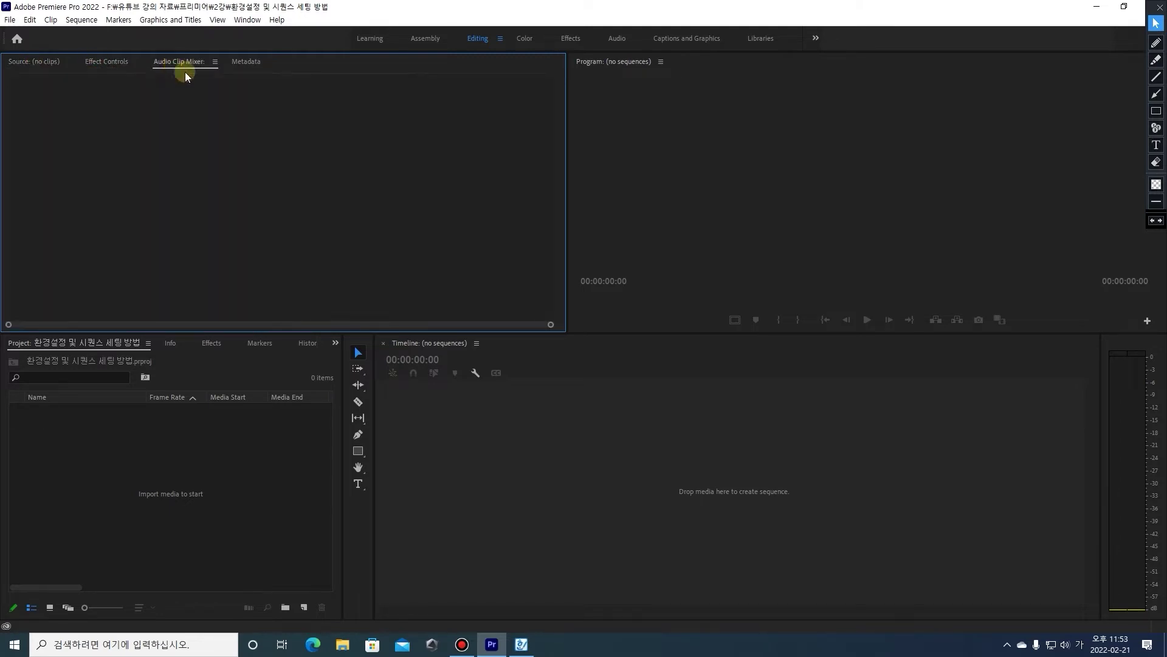
left_click(245, 63)
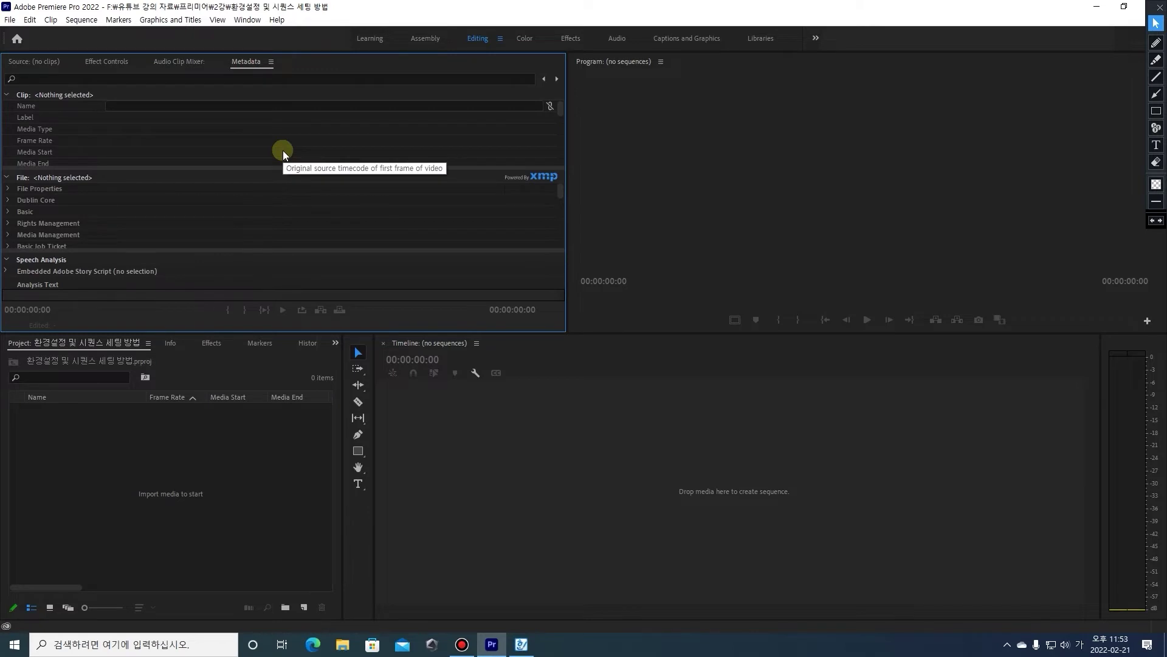
Close the Audio Clip Mixer and Metadata panels in the Source panel group
left_click(167, 67)
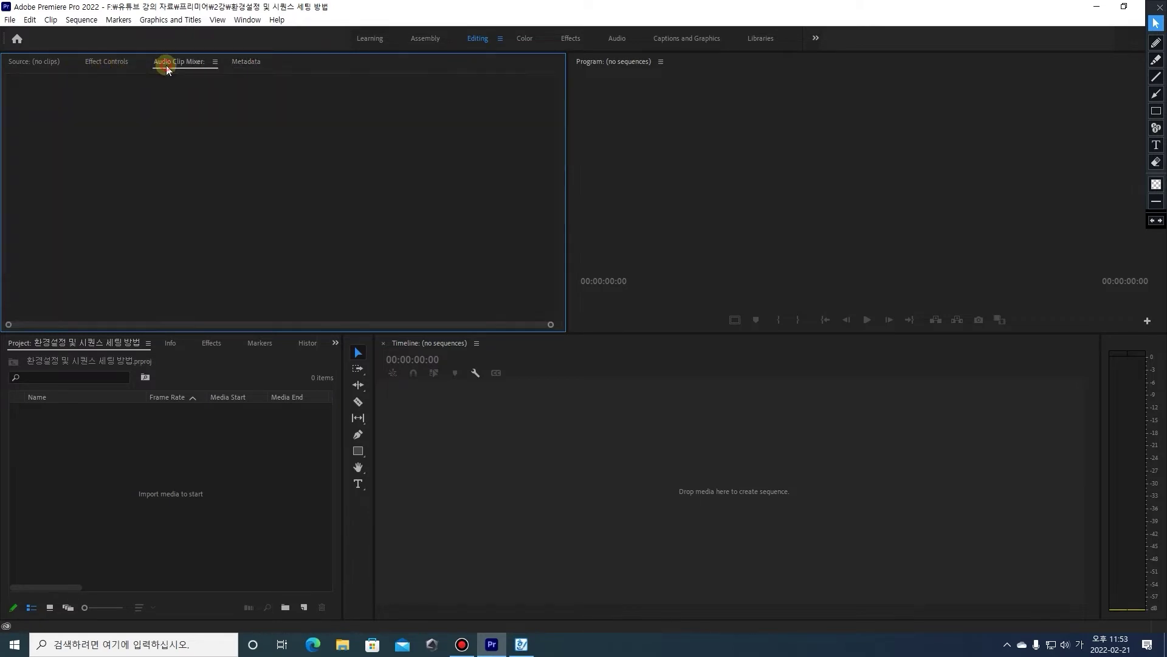
left_click(217, 64)
left_click(243, 70)
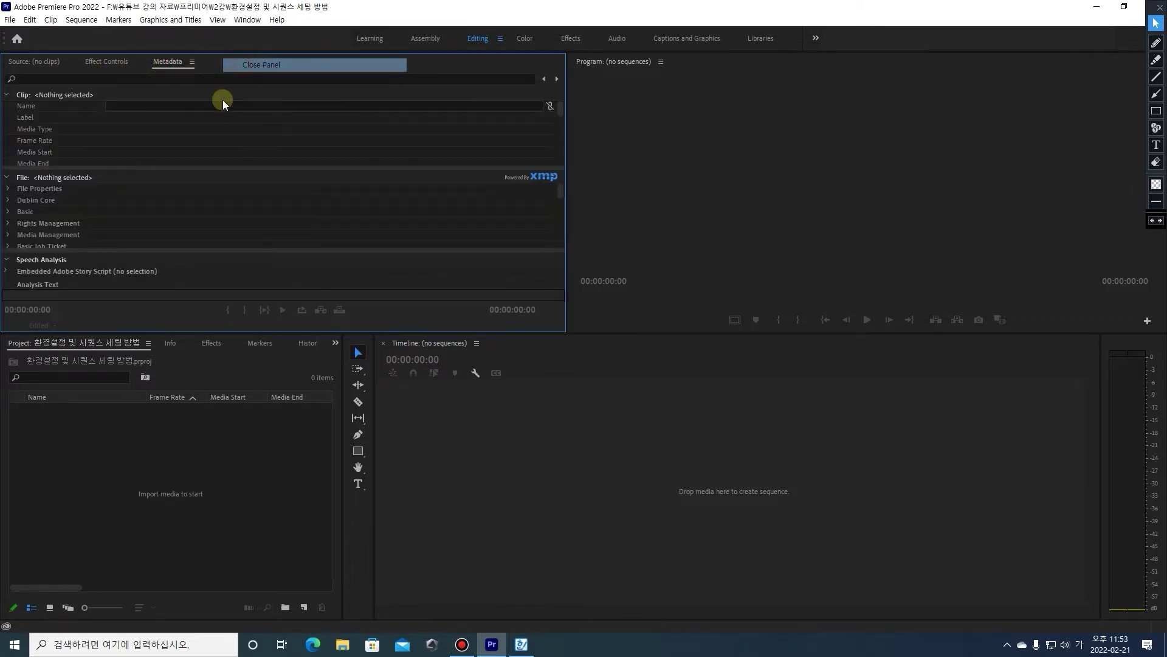
left_click(194, 66)
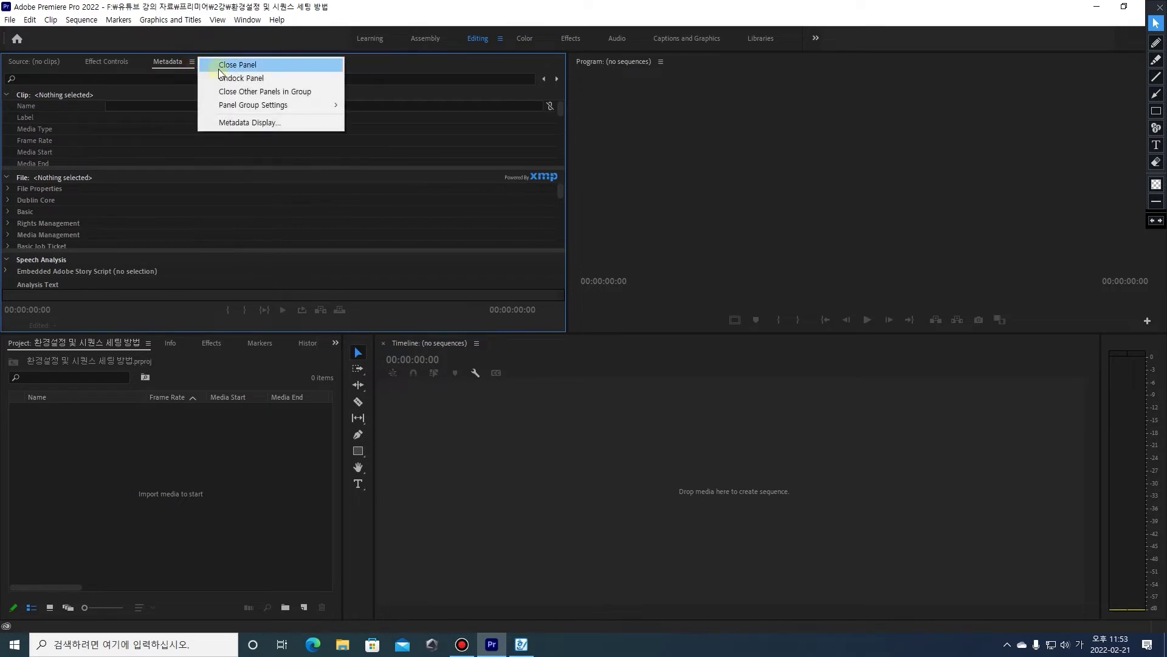
left_click(220, 67)
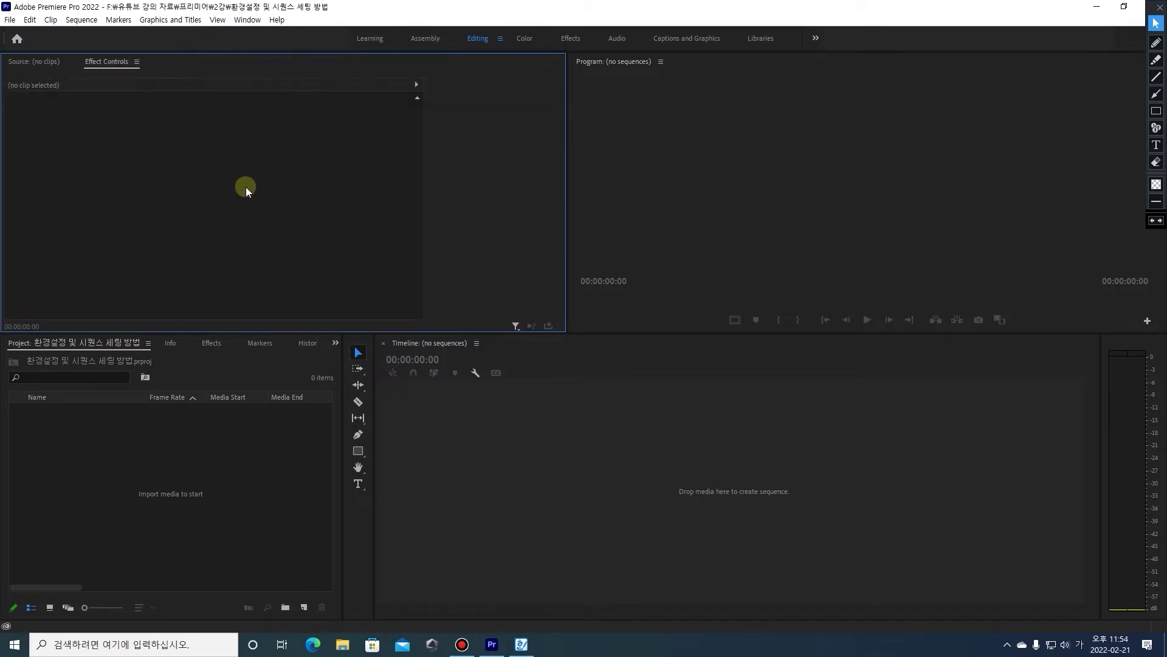
Close the Info and History panels in the Project panel group
left_click(133, 432)
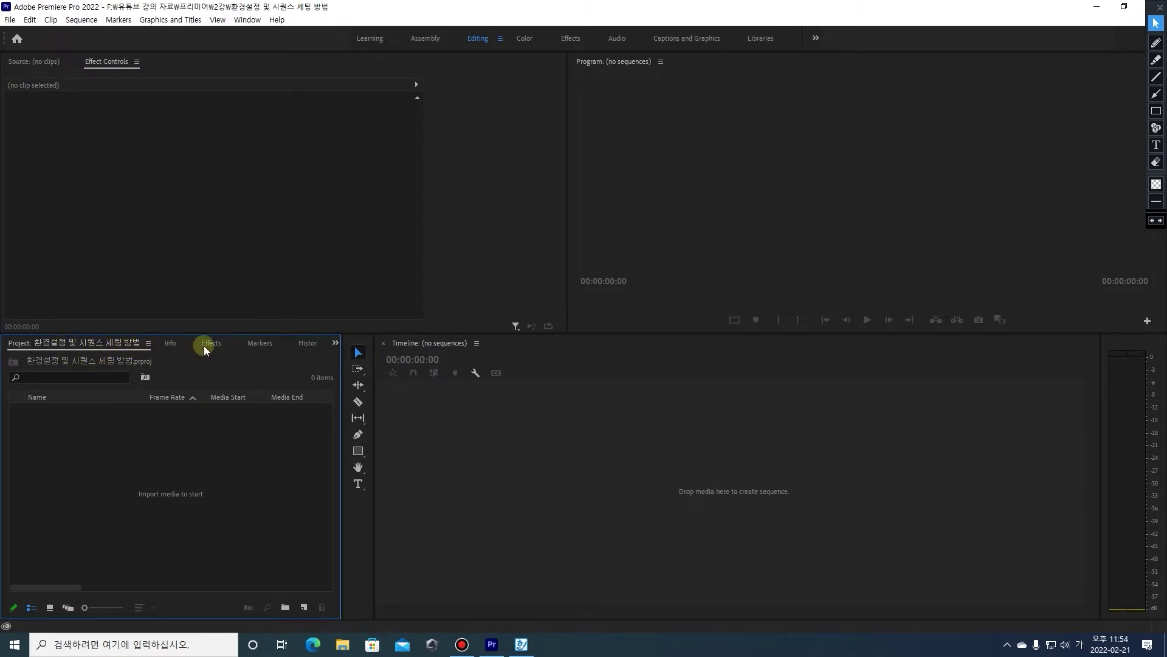
left_click(171, 344)
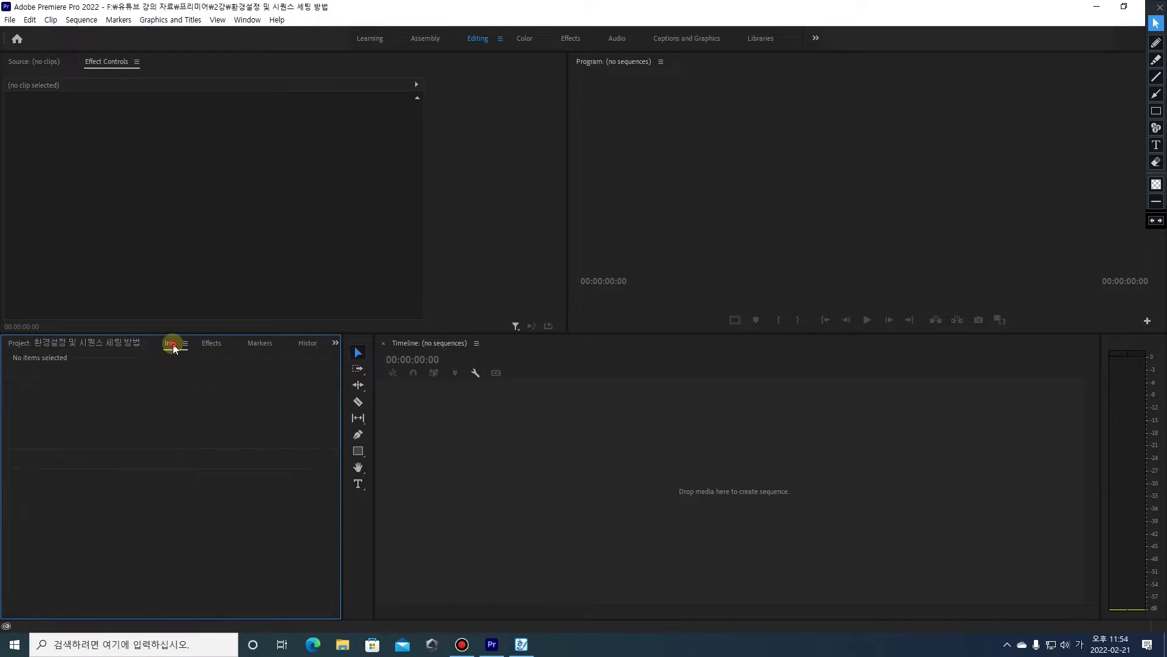
left_click(186, 344)
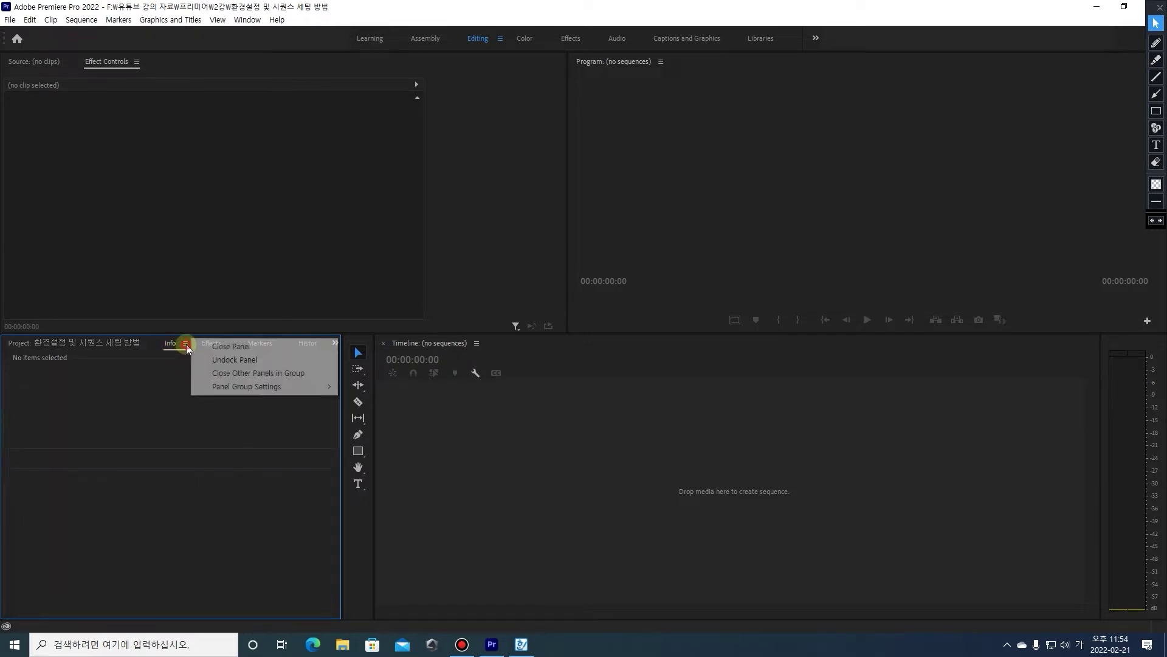
left_click(201, 347)
left_click(221, 347)
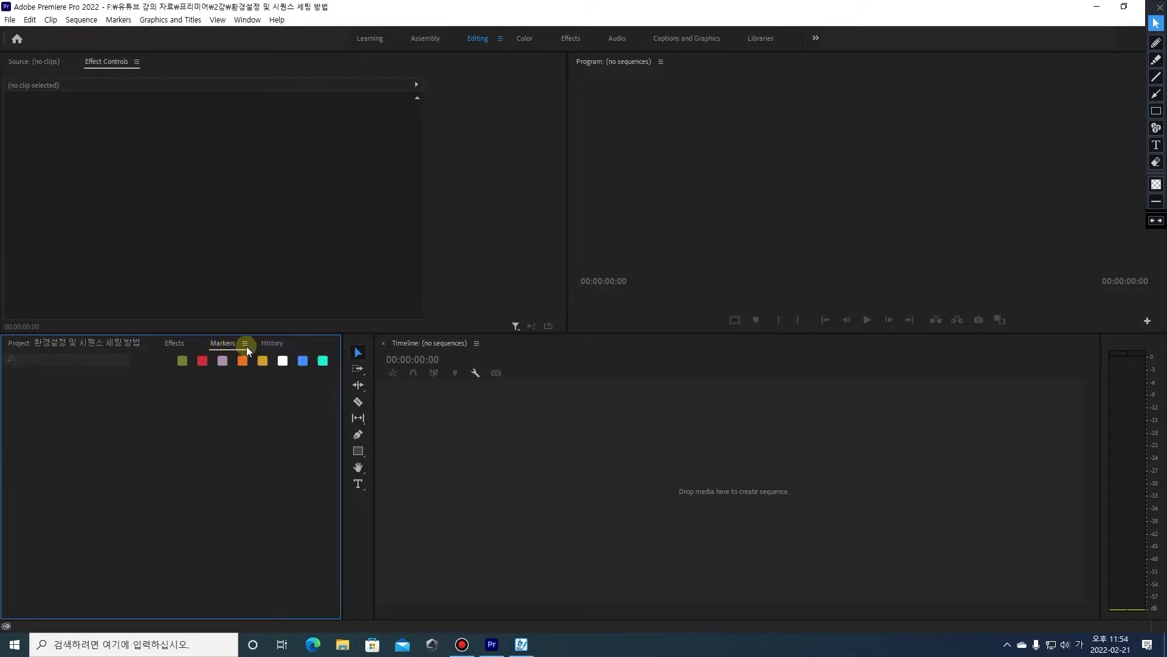
left_click(278, 345)
left_click(290, 344)
left_click(313, 352)
Move the Project, Effects and Markers panels into the Source and Effect Controls panel group
left_click(67, 349)
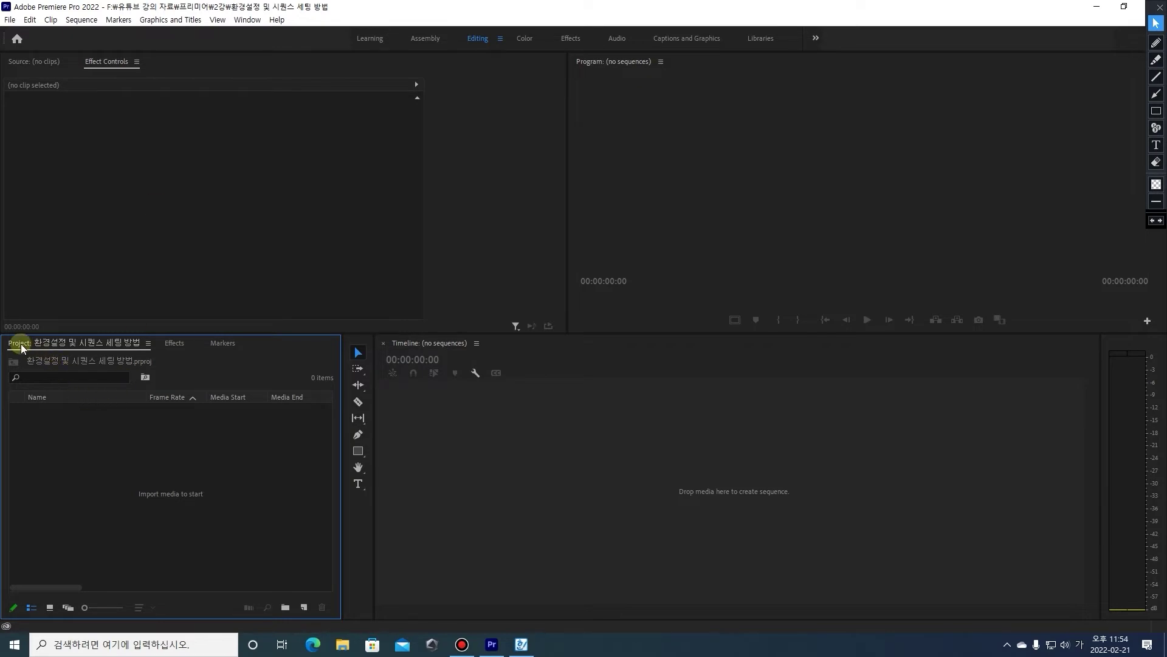
left_click_drag(21, 344, 122, 228)
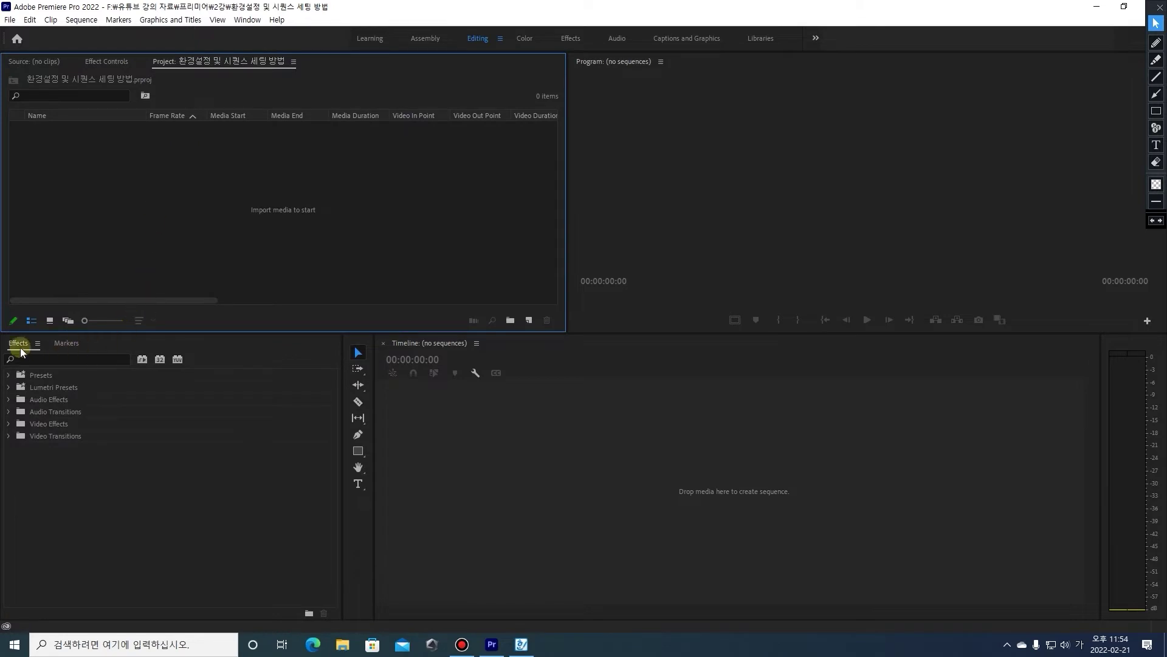
left_click_drag(19, 343, 179, 239)
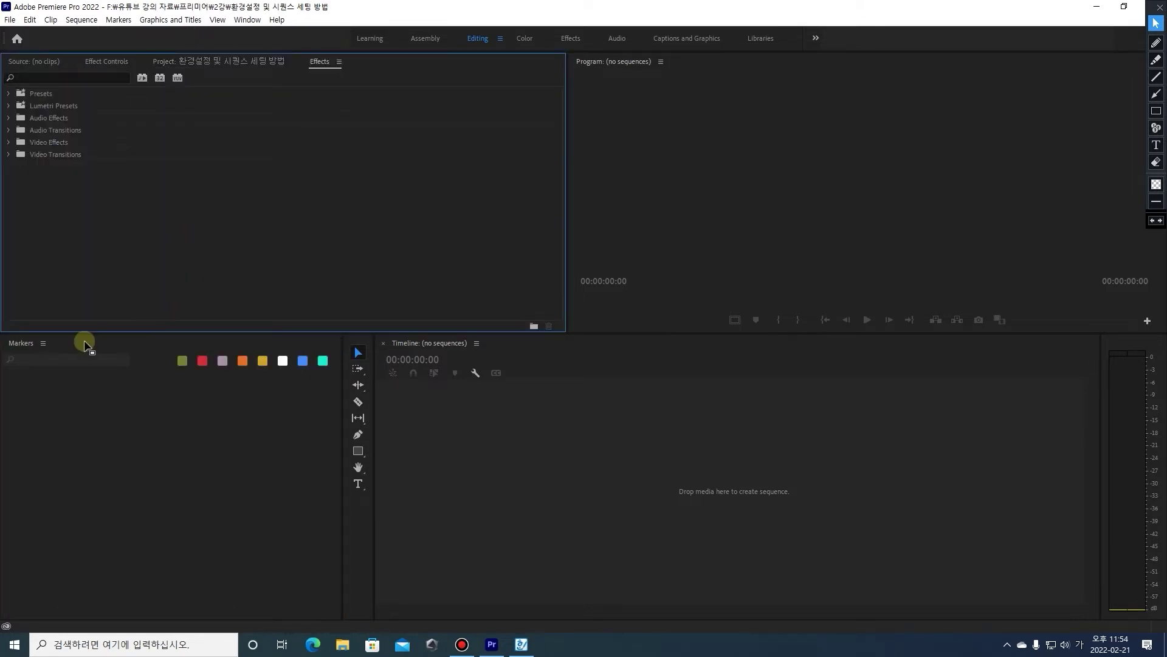
left_click_drag(21, 340, 167, 238)
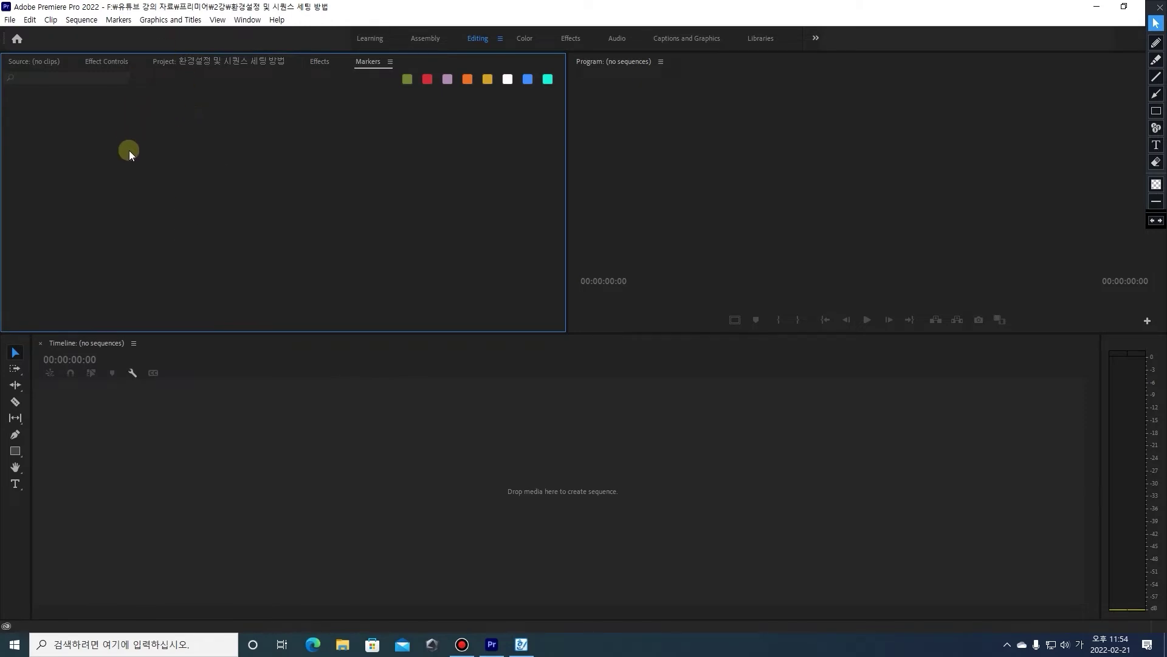
Dock the Source monitor as its own group between the Project group and the Program monitor, and lower the border above the Timeline
left_click(13, 65)
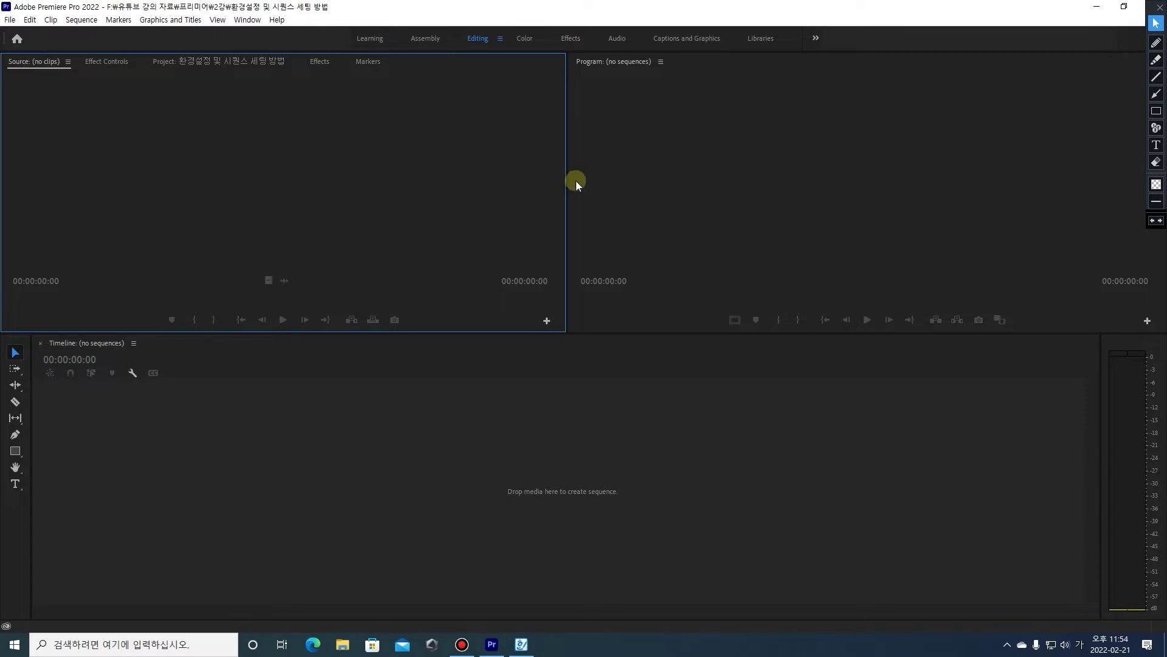
left_click(649, 194)
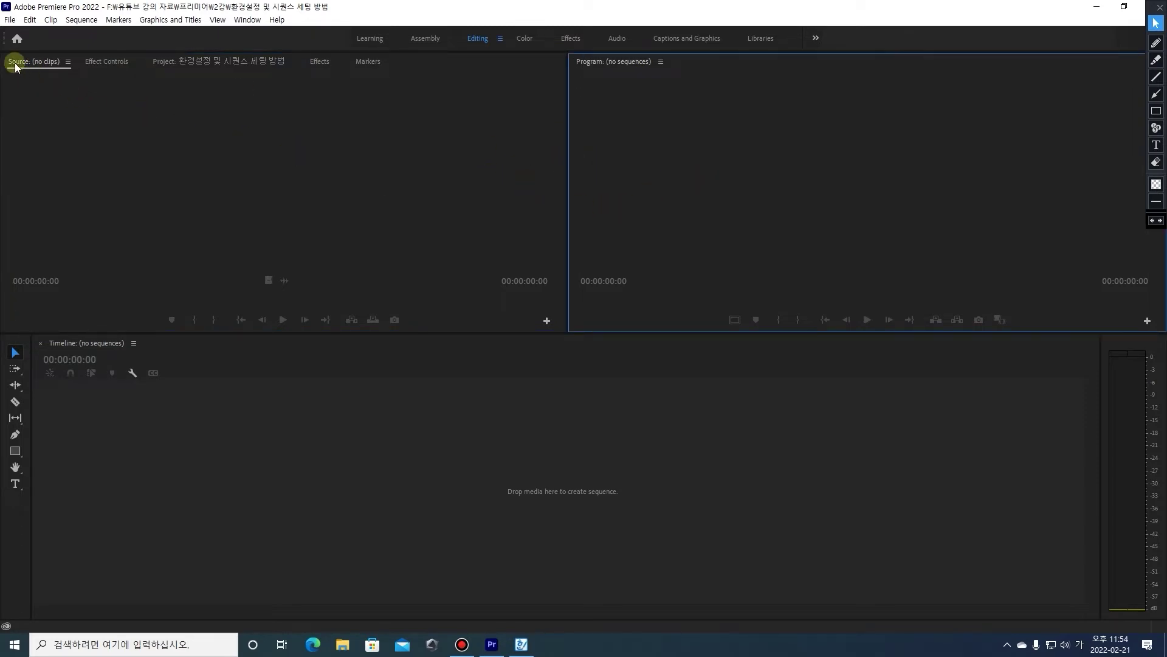
left_click_drag(18, 61, 585, 213)
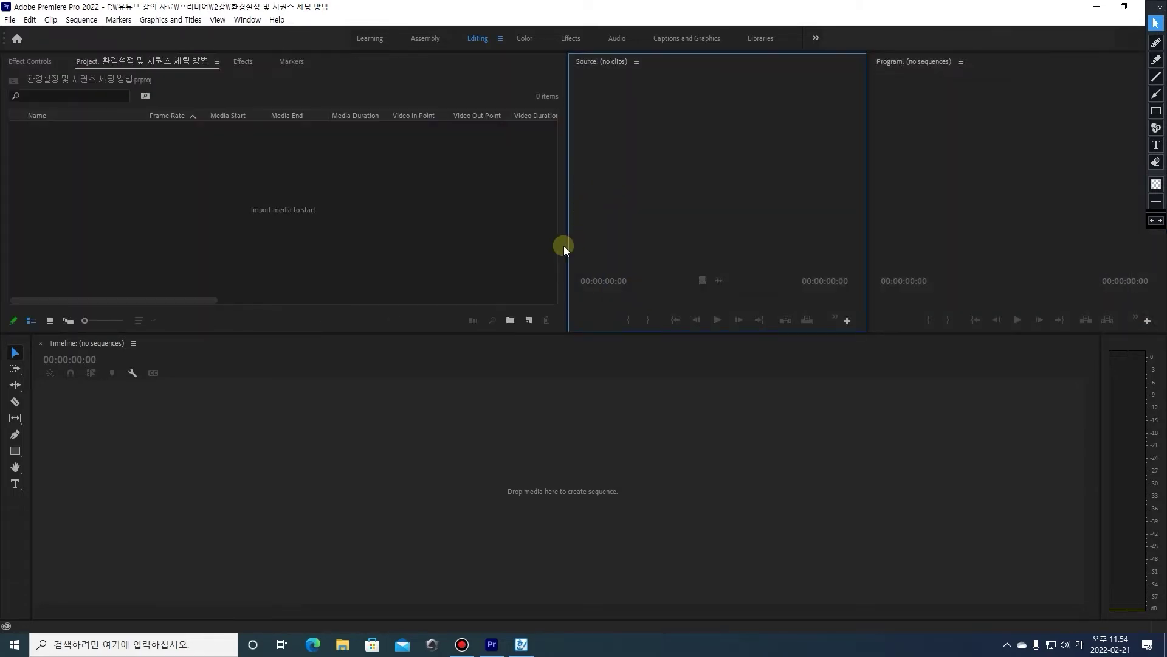
left_click(345, 219)
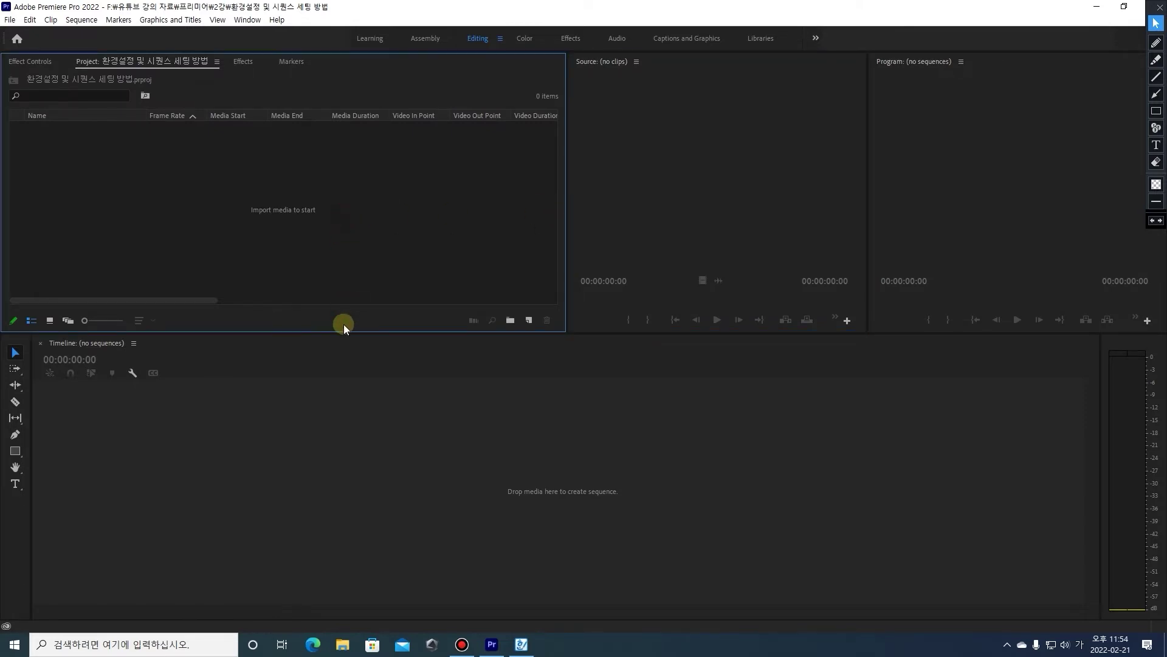
left_click_drag(344, 331, 355, 366)
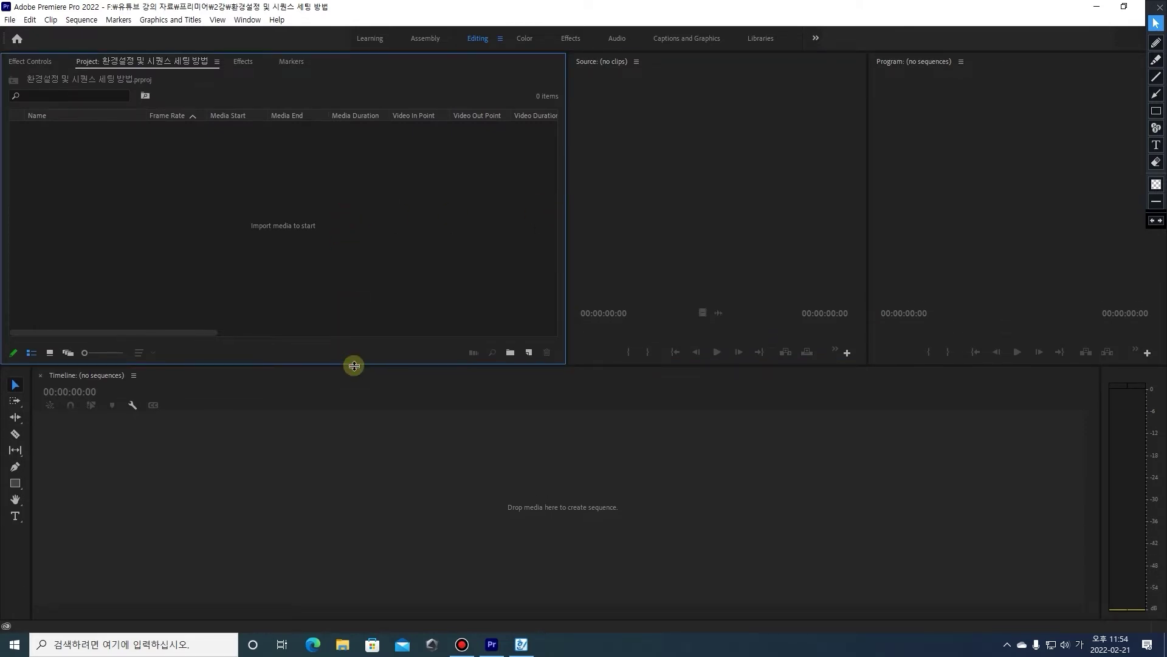
Narrow the Project group to about a third of the workspace and make the Source and Program monitors about equally wide
left_click(676, 240)
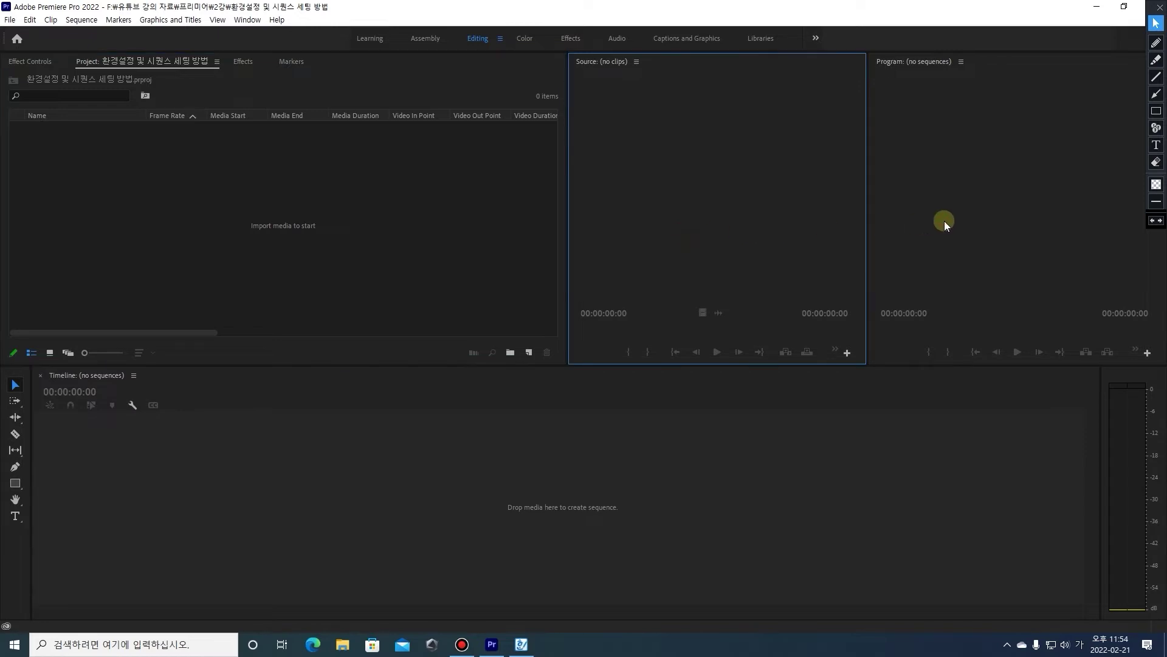
left_click(943, 219)
left_click(695, 214)
left_click(939, 212)
left_click(768, 214)
left_click_drag(566, 226, 363, 231)
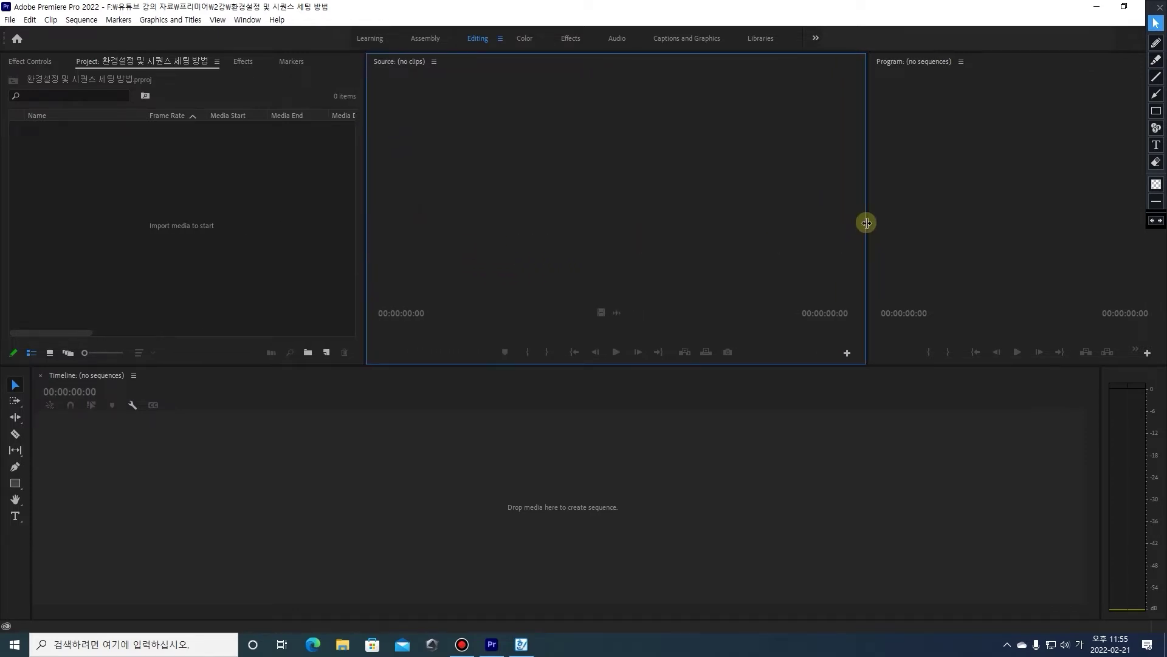
left_click_drag(866, 223, 752, 230)
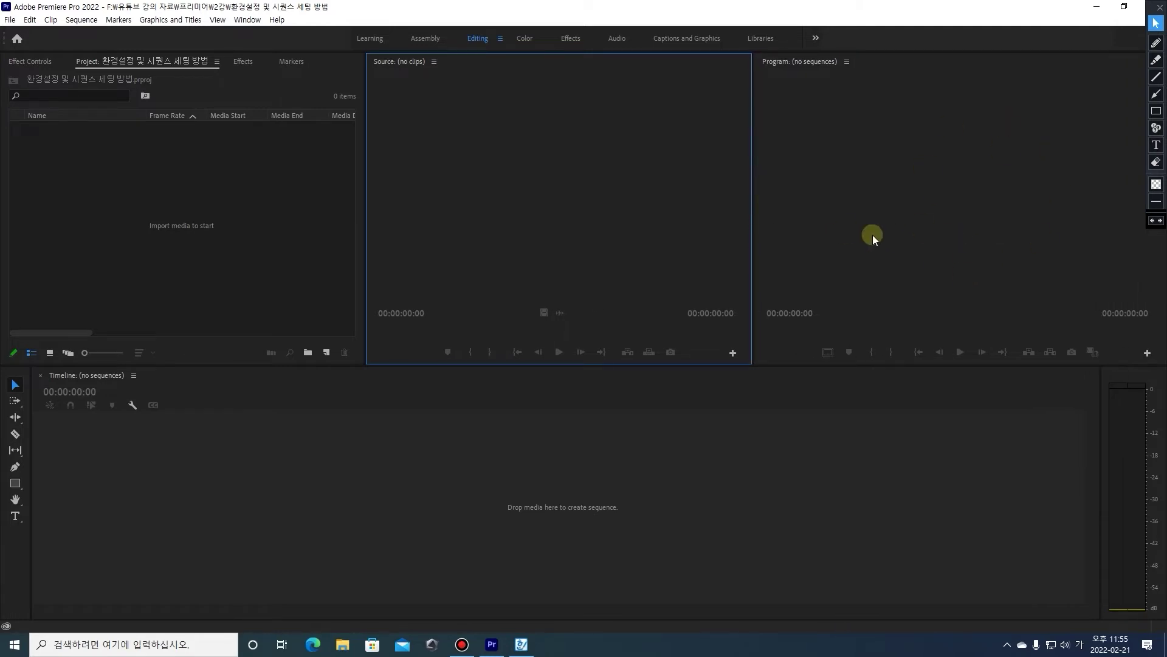
left_click(254, 268)
left_click(229, 443)
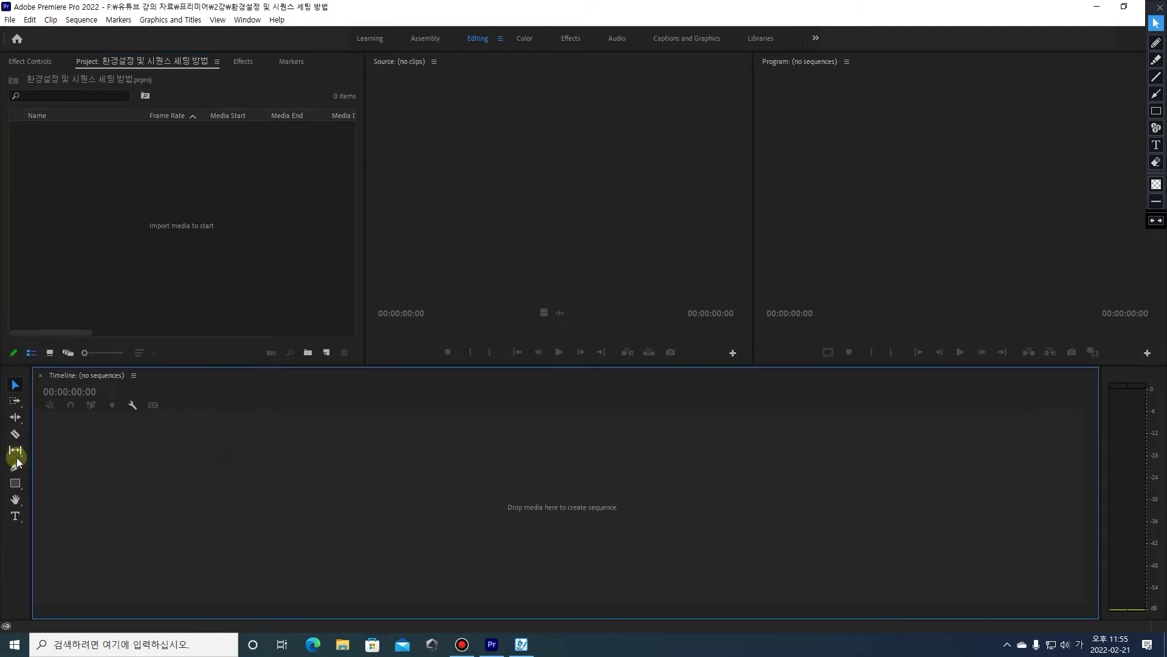
Widen the Tools panel to about a quarter of the workspace width and shrink it back to a single column of tools
left_click(17, 554)
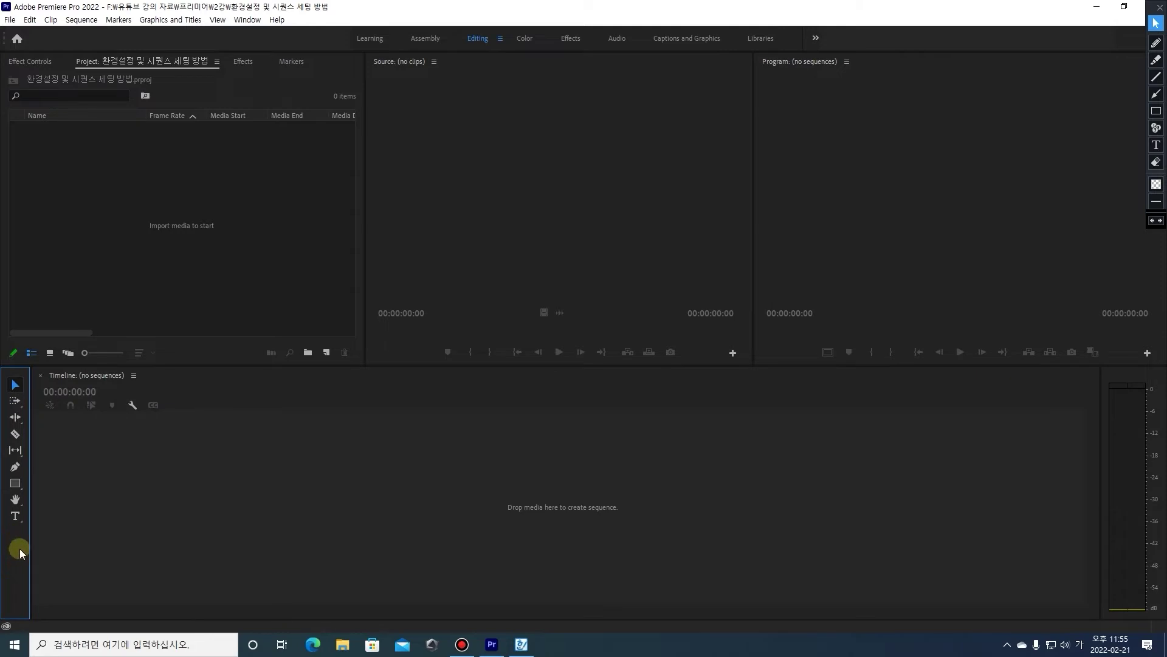
left_click_drag(31, 524, 305, 532)
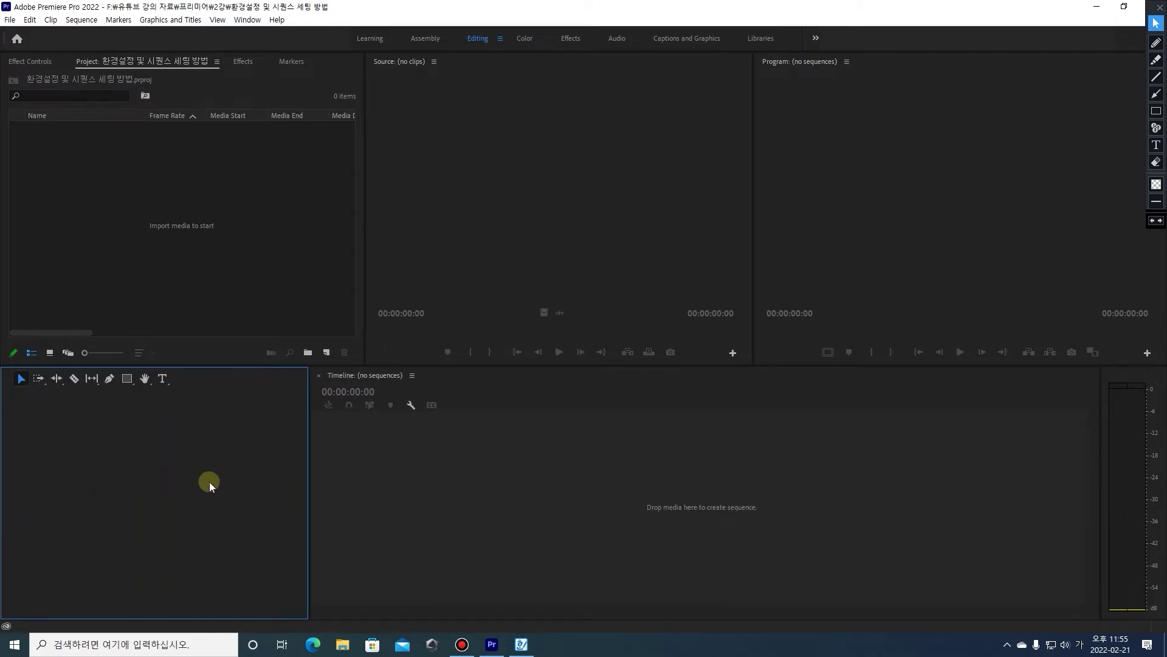
left_click_drag(310, 465, 35, 480)
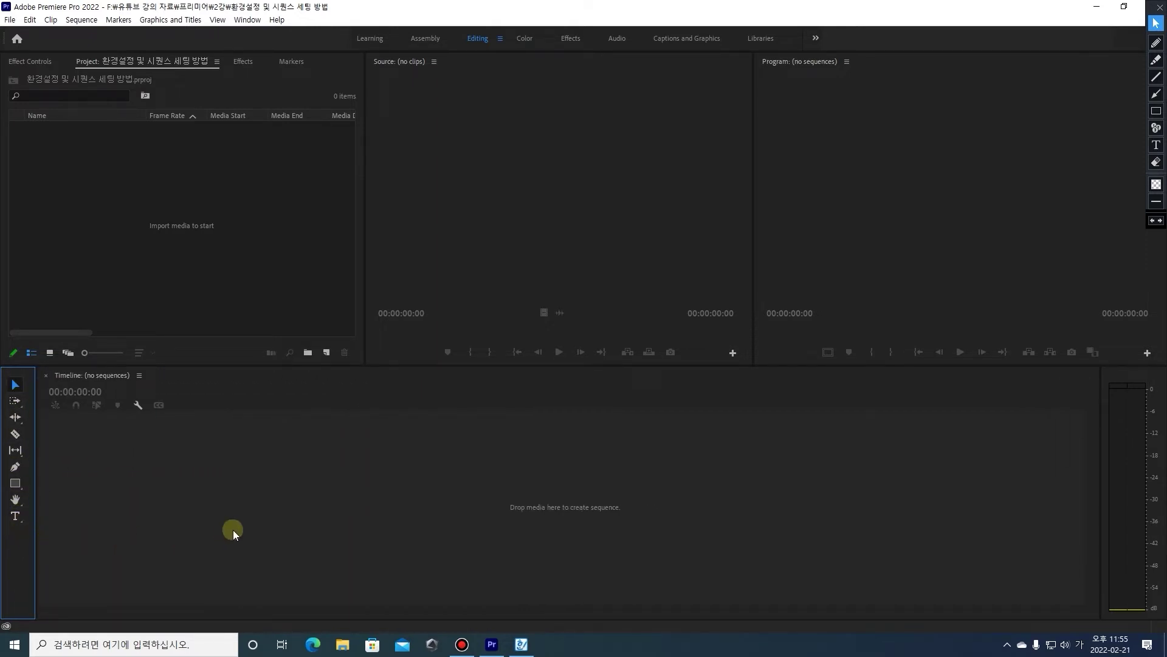
Raise the border above the Timeline slightly and narrow the audio meters by widening the Timeline
left_click(239, 514)
left_click_drag(409, 363, 409, 352)
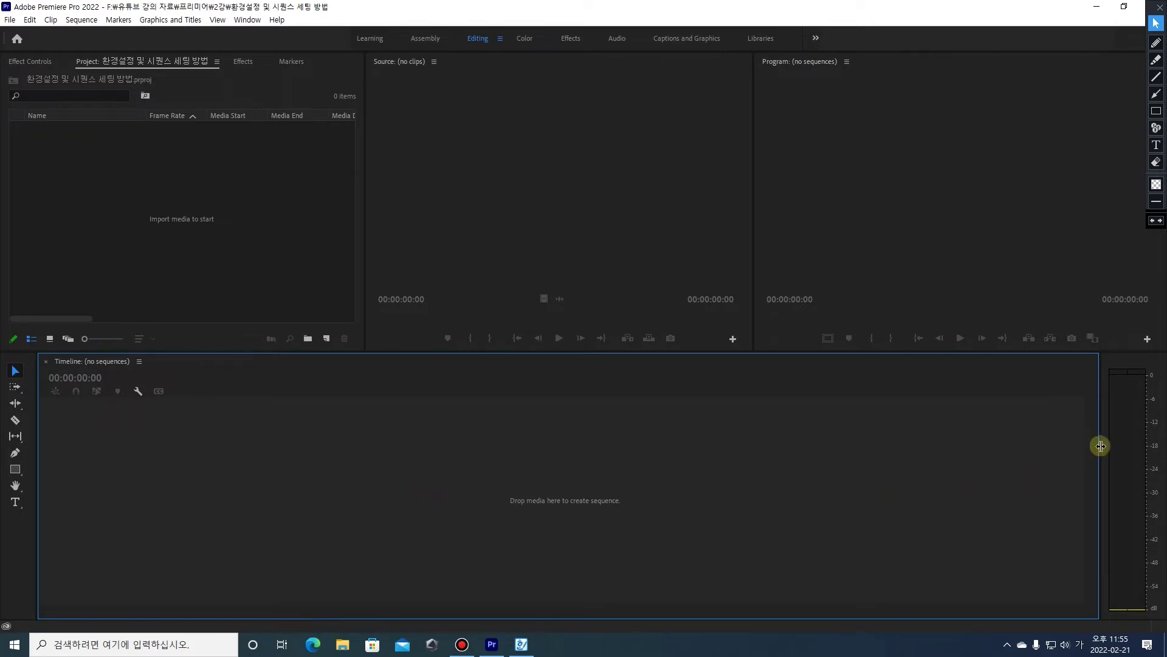
left_click_drag(1099, 445, 1122, 449)
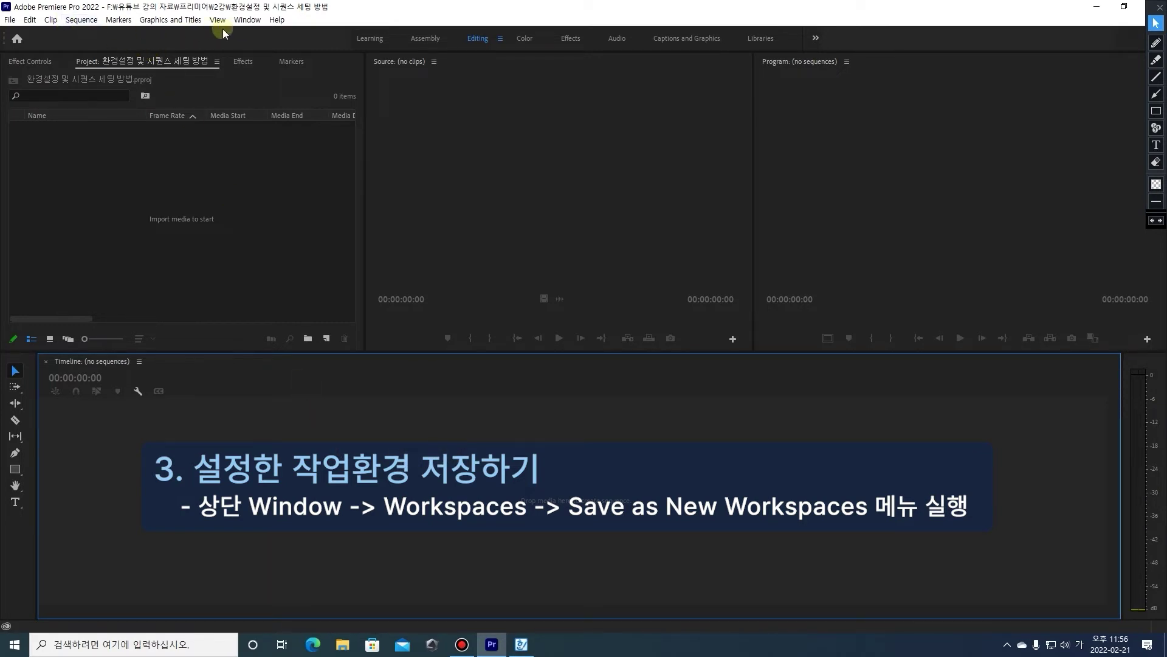
Save the current panel layout as a new workspace named "썹pd 작업환경"
left_click(246, 20)
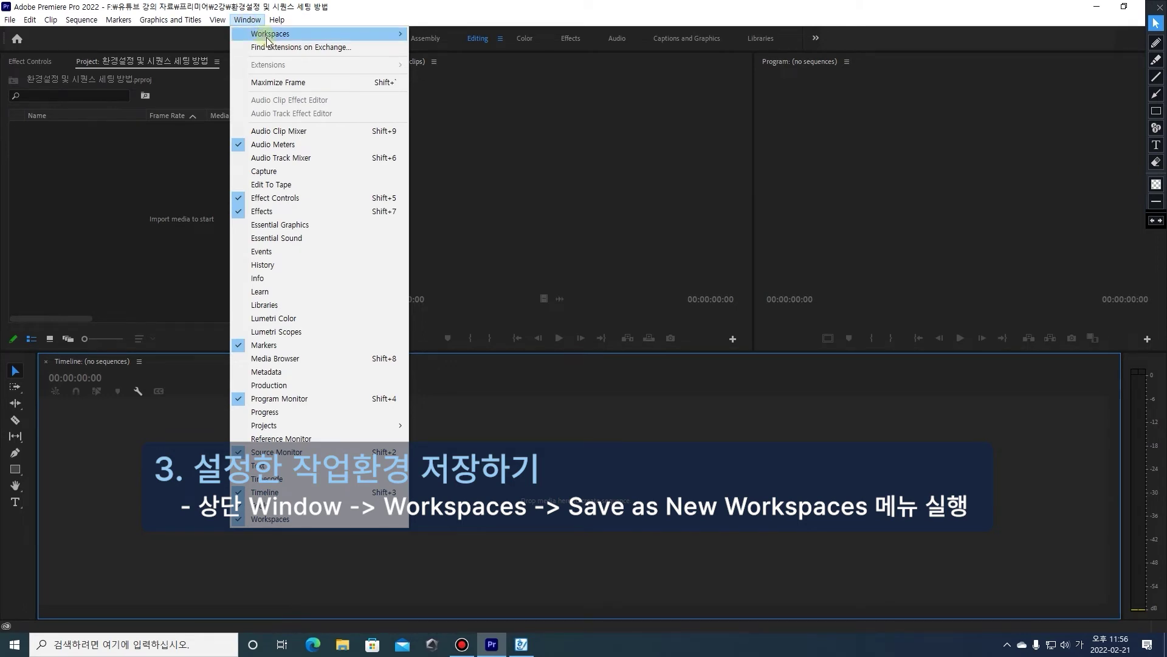
mouse_move(277, 41)
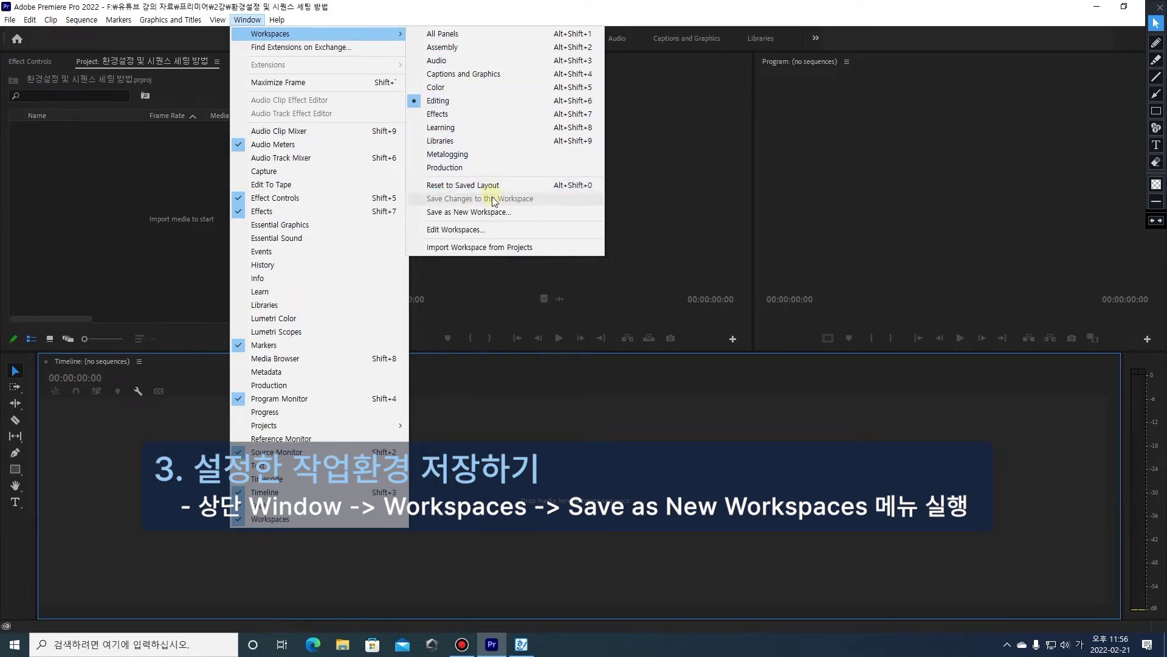
left_click(519, 212)
left_click_drag(534, 287, 470, 178)
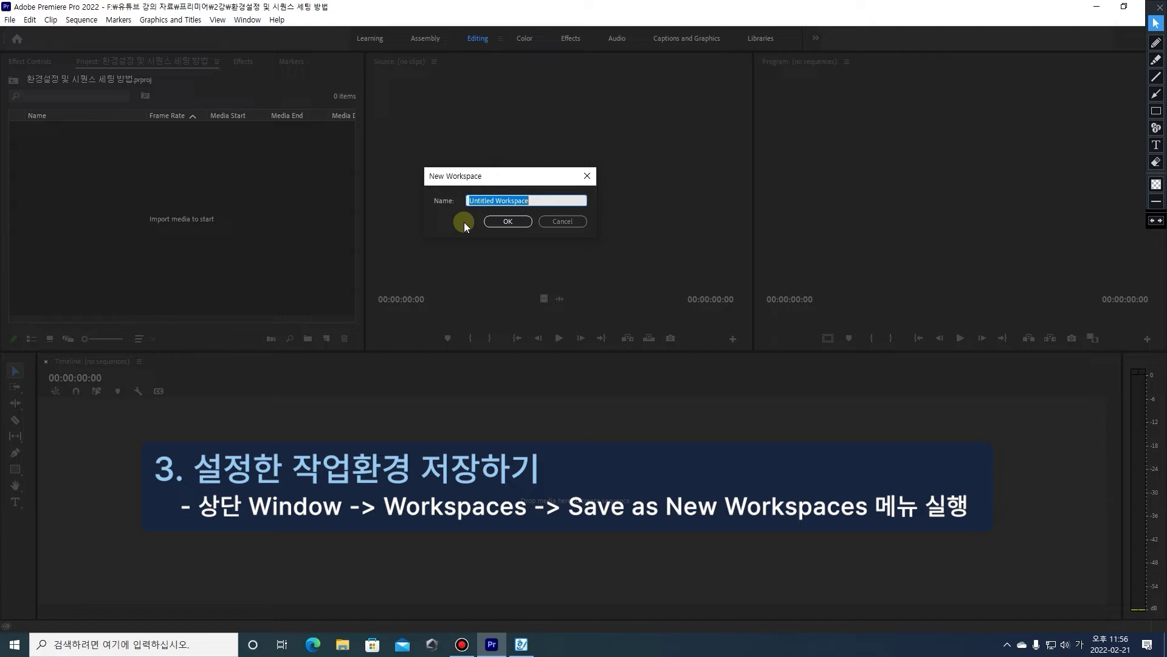
type("ㅆ")
type("pd")
type(" 작업환경")
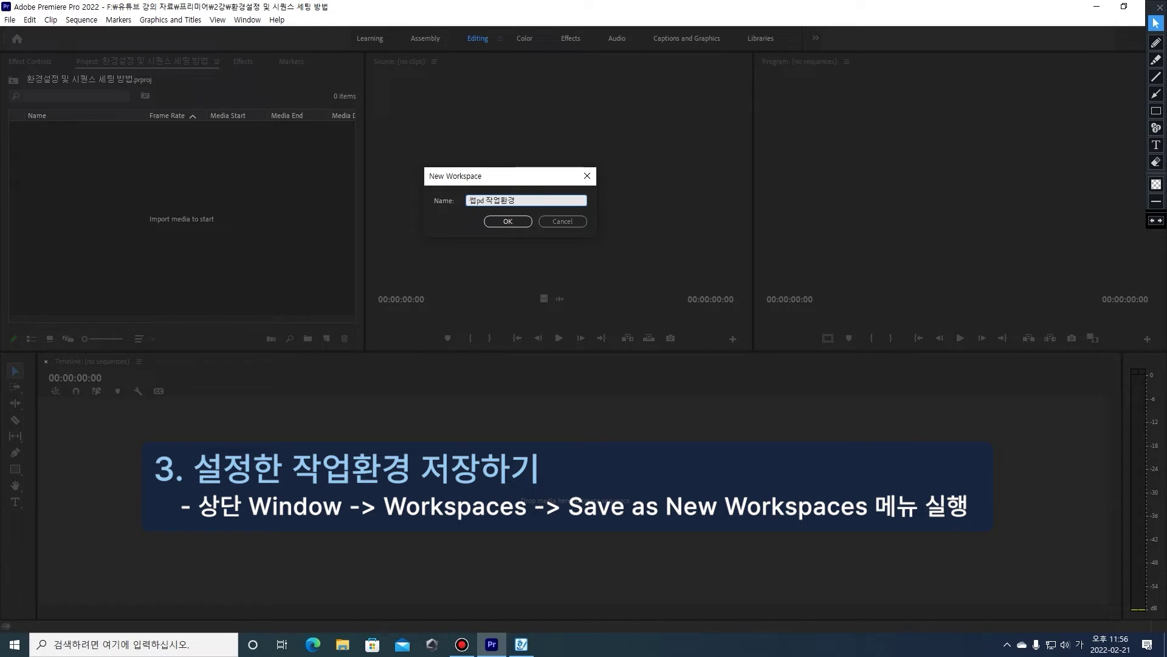
left_click(496, 221)
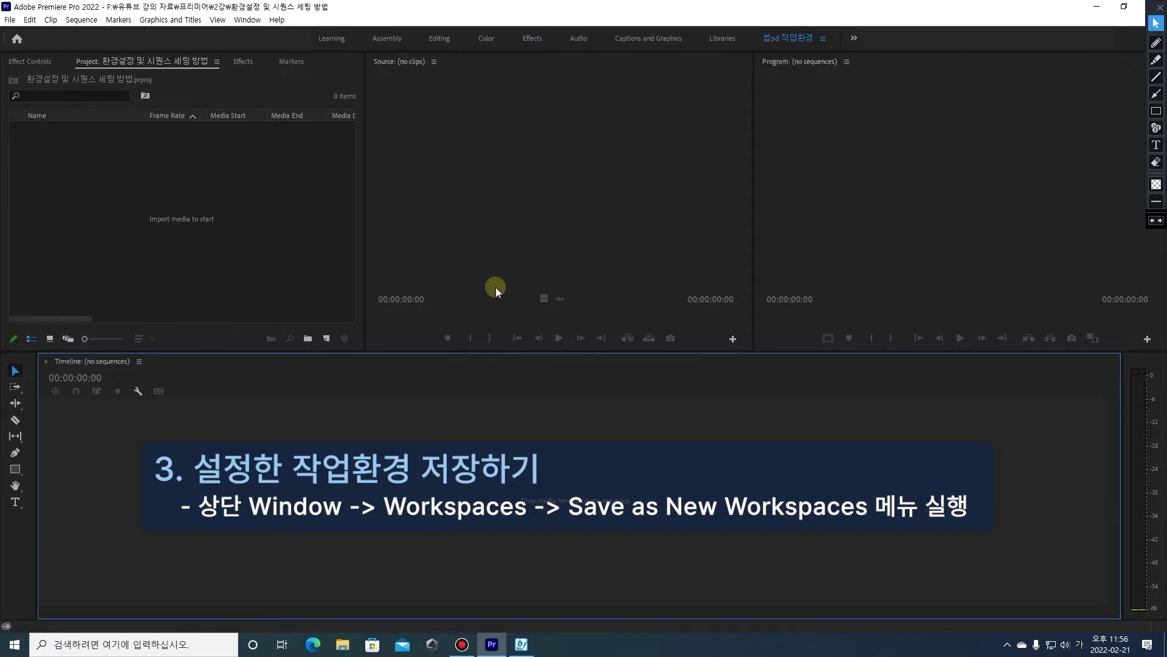
left_click(1156, 42)
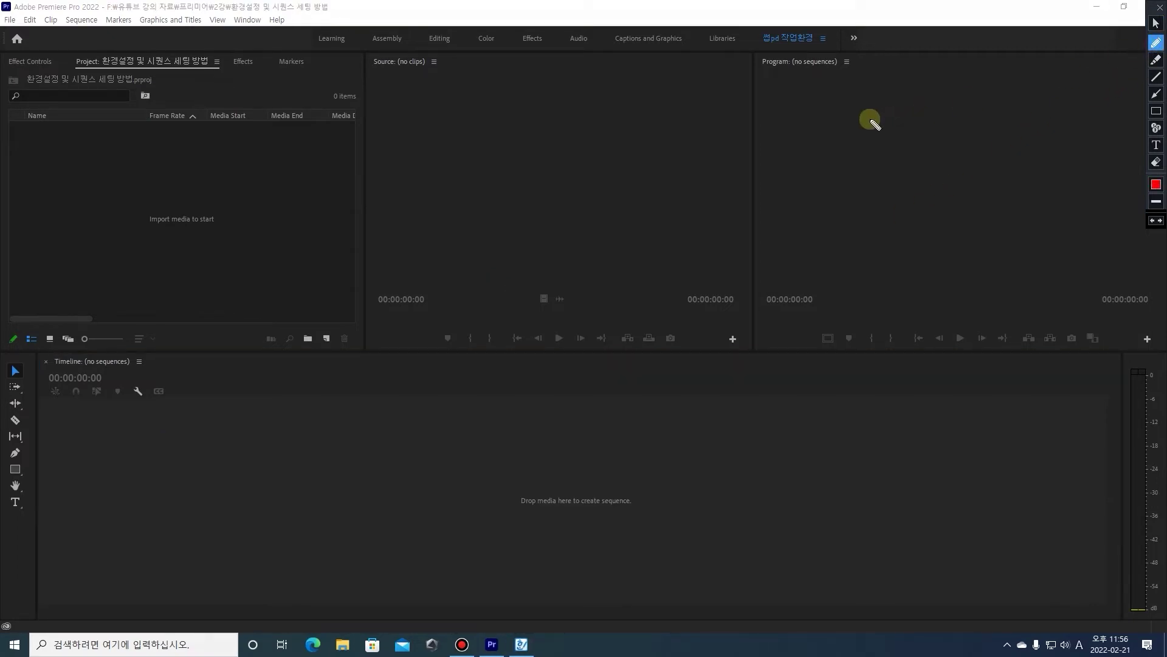
mouse_move(762, 44)
left_mouse_down()
mouse_move(826, 47)
mouse_move(833, 31)
left_mouse_up()
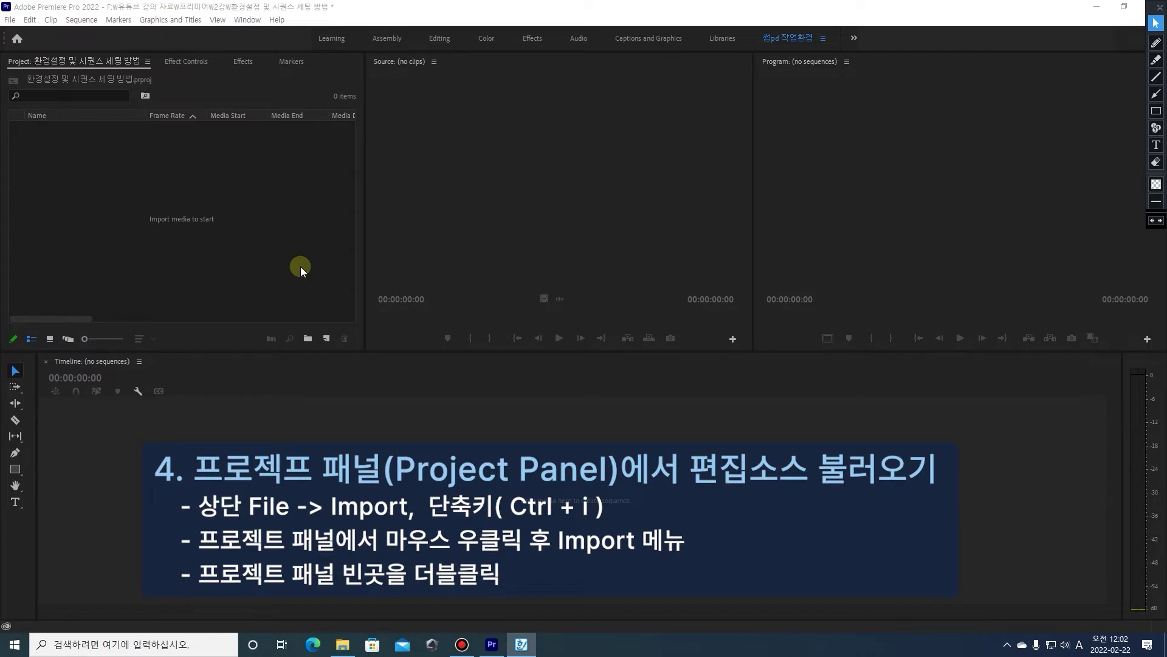
left_click(44, 68)
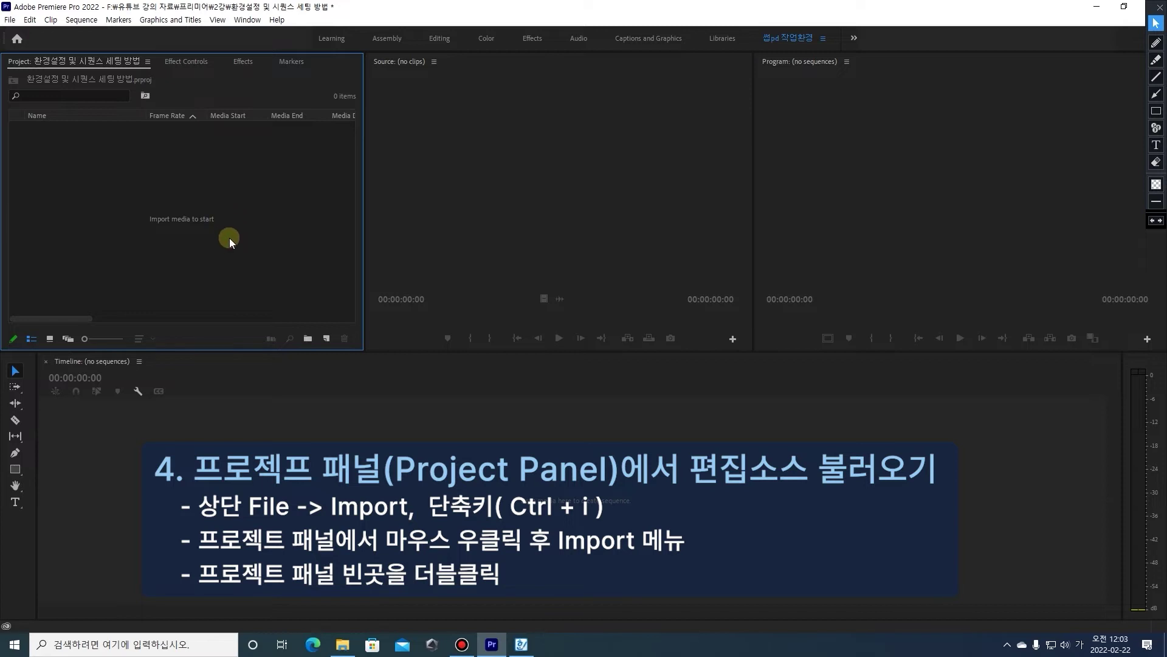
left_click(10, 21)
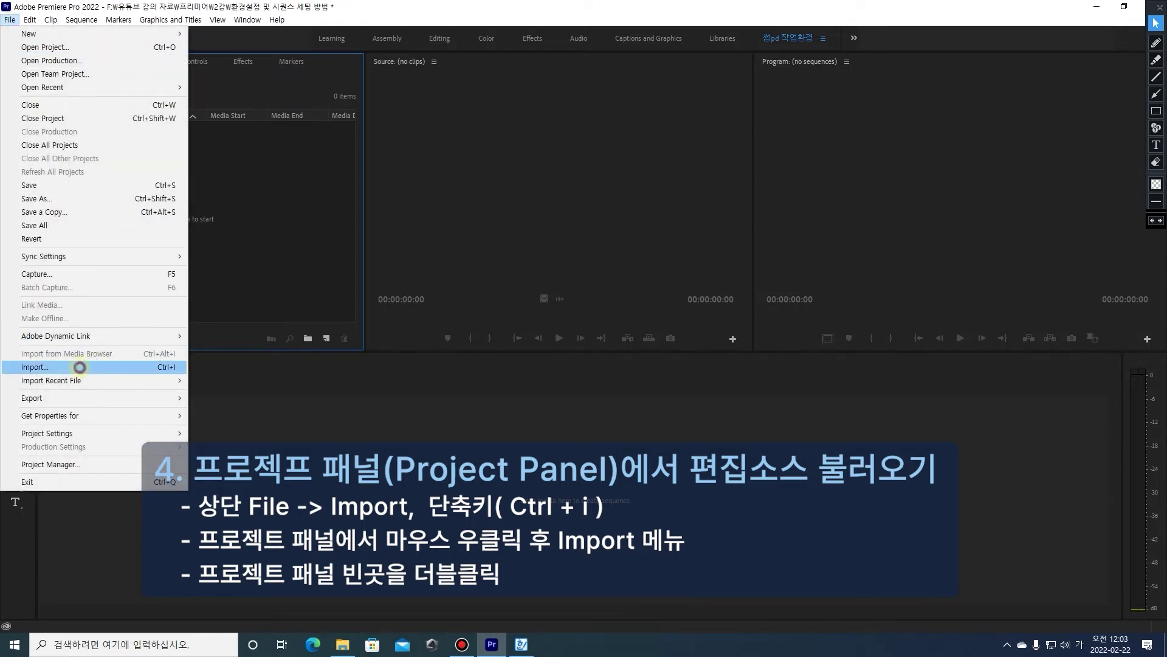
left_click(79, 367)
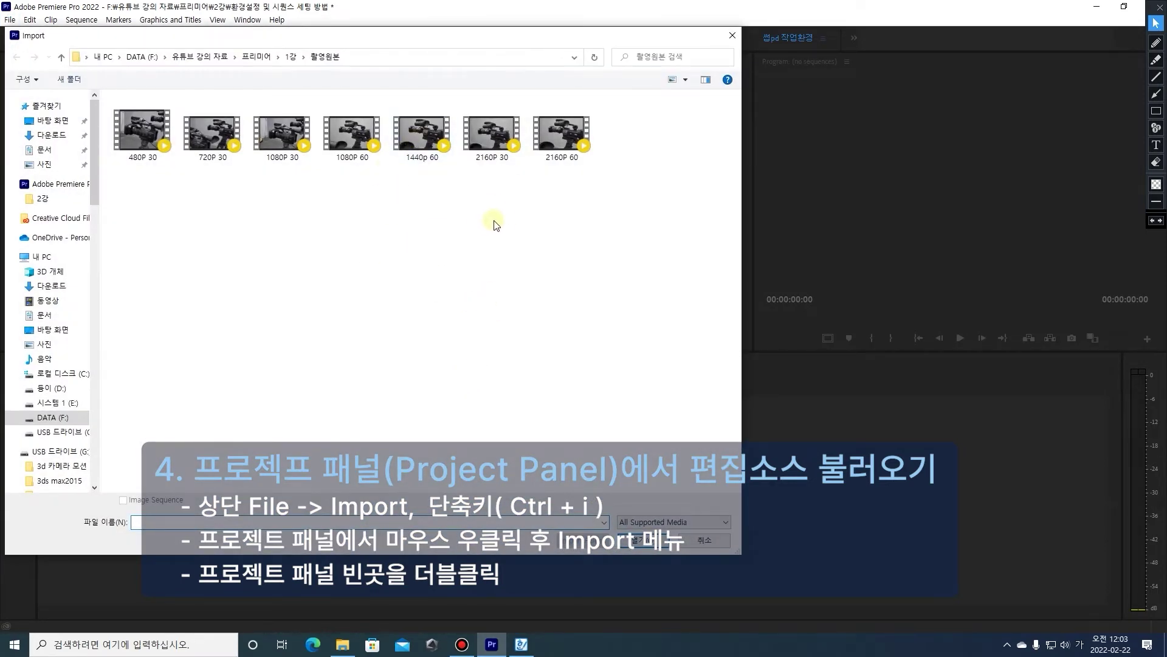
left_click_drag(508, 217, 238, 126)
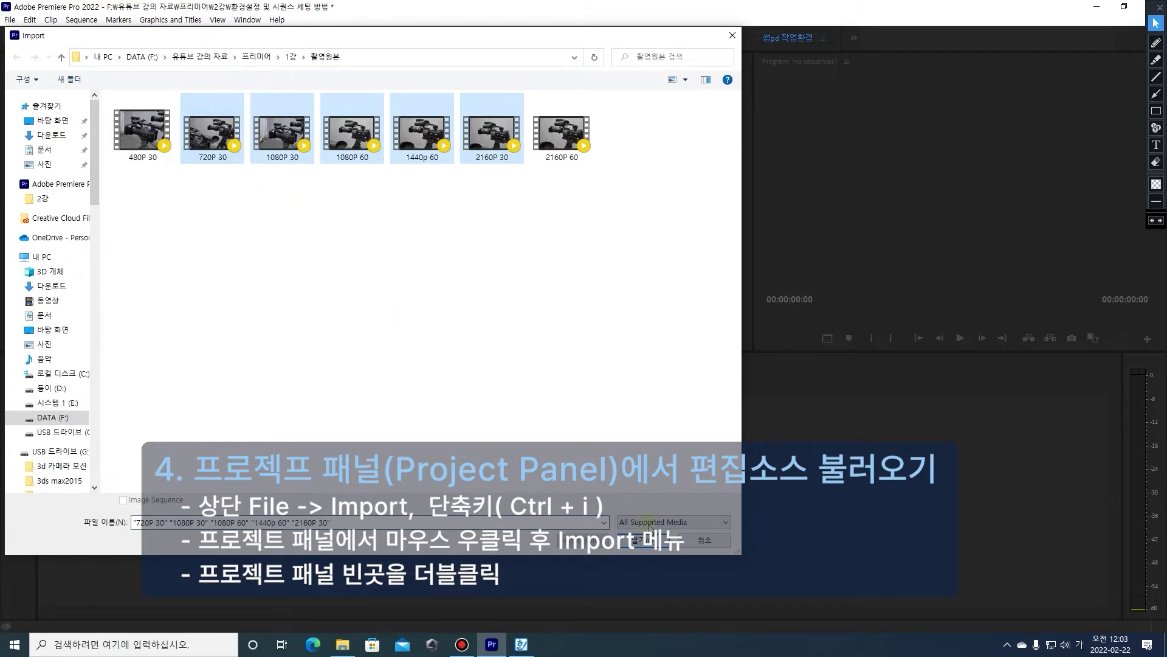
left_click(705, 539)
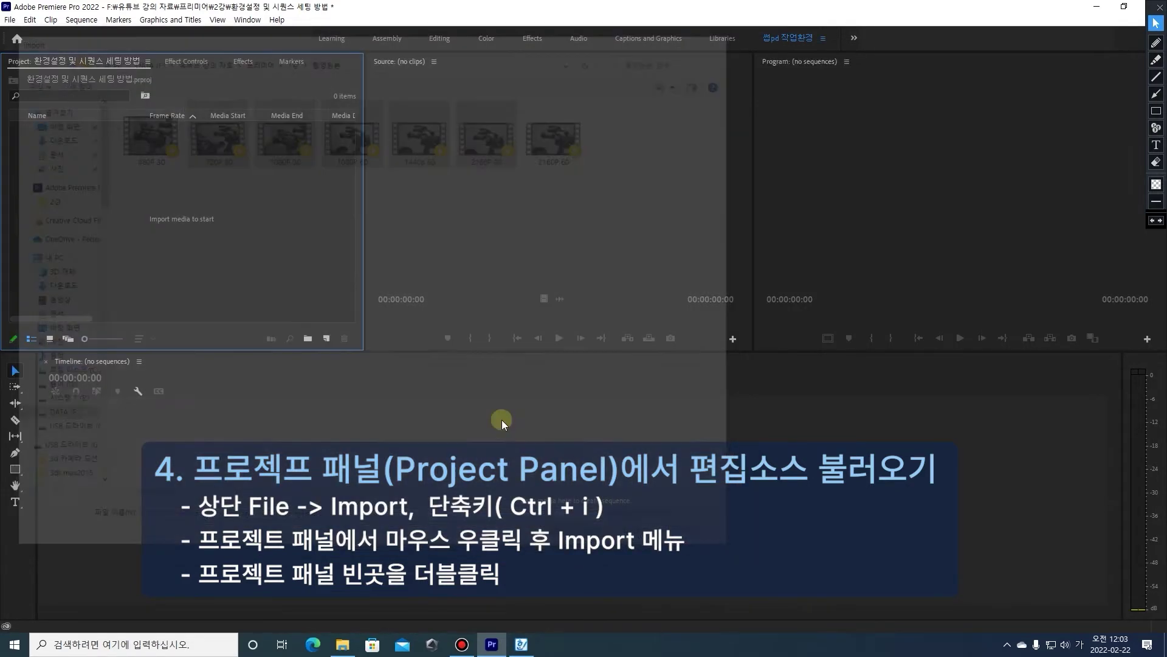
left_click(11, 19)
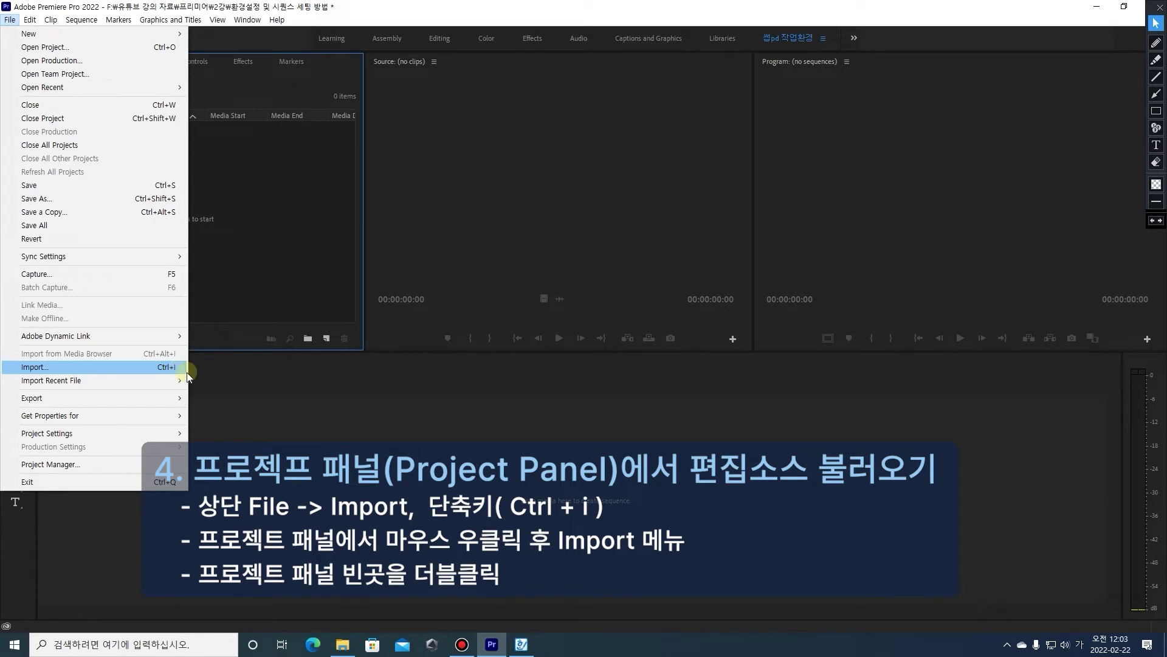
left_click(276, 285)
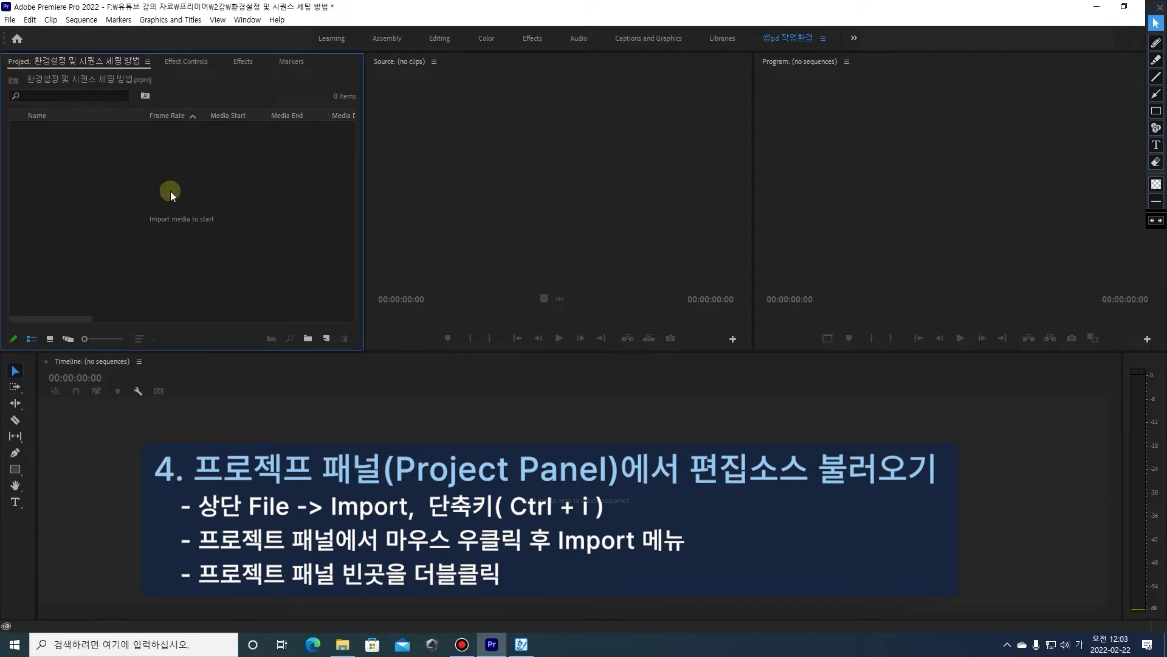
right_click(206, 162)
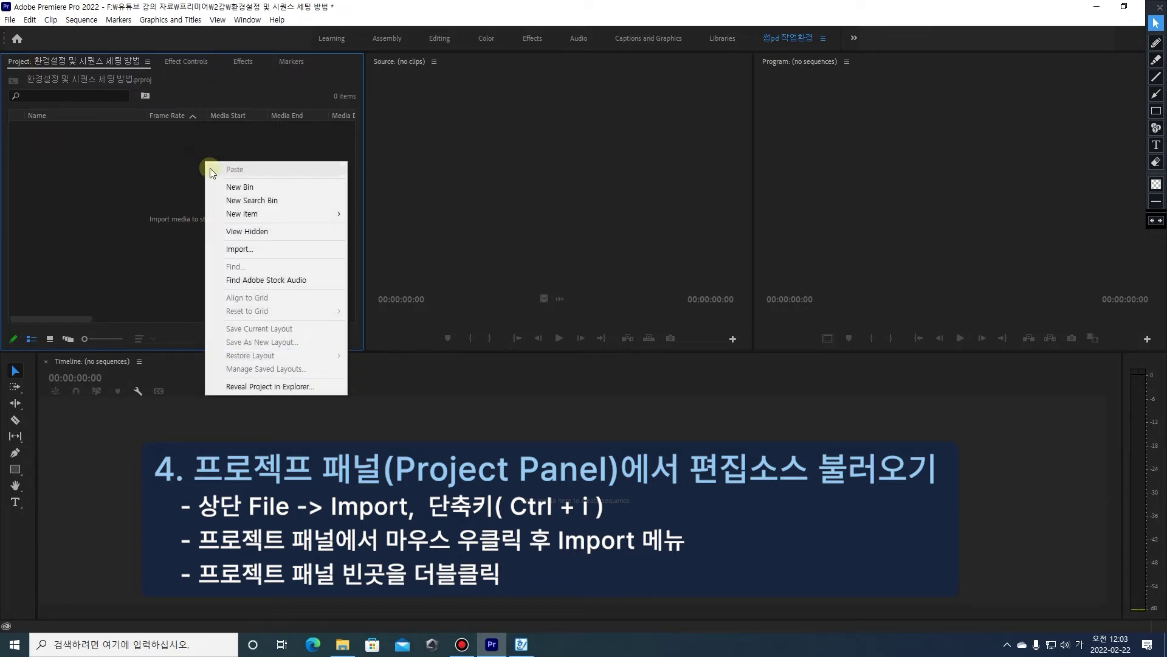
left_click(260, 247)
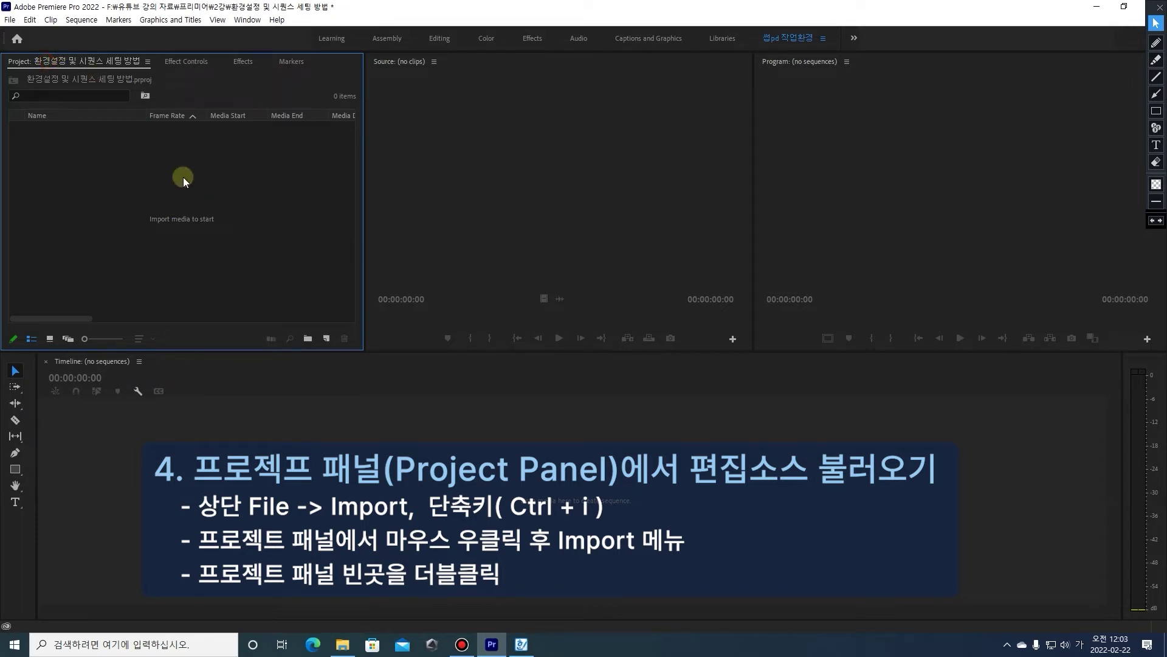
double_click(232, 197)
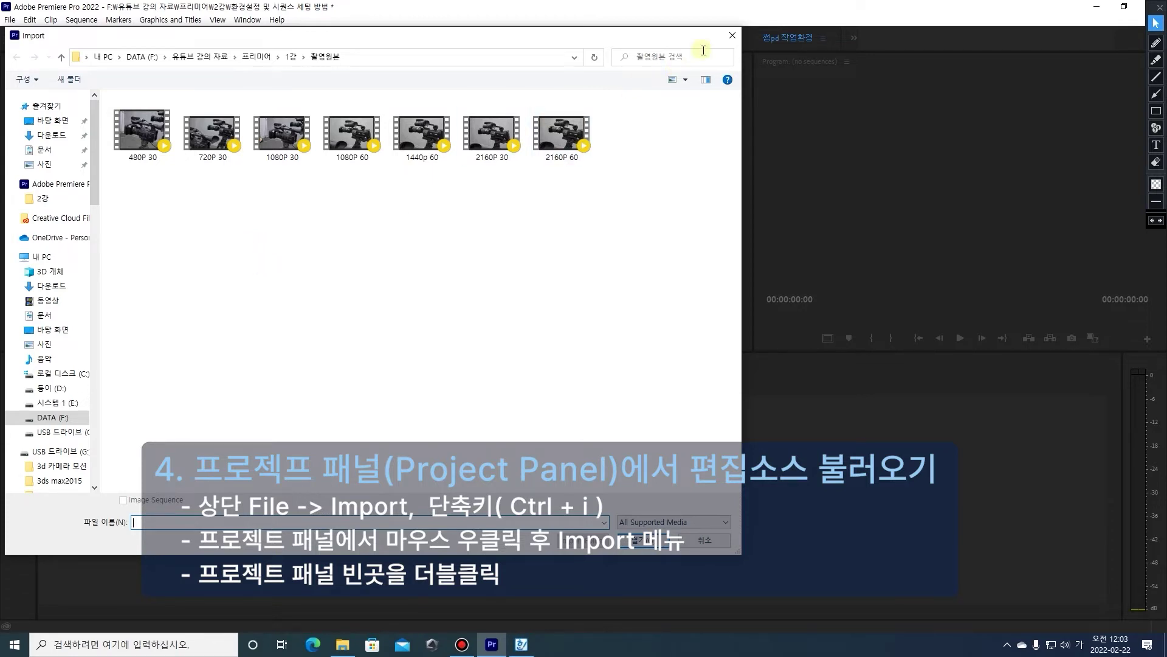
left_click(733, 36)
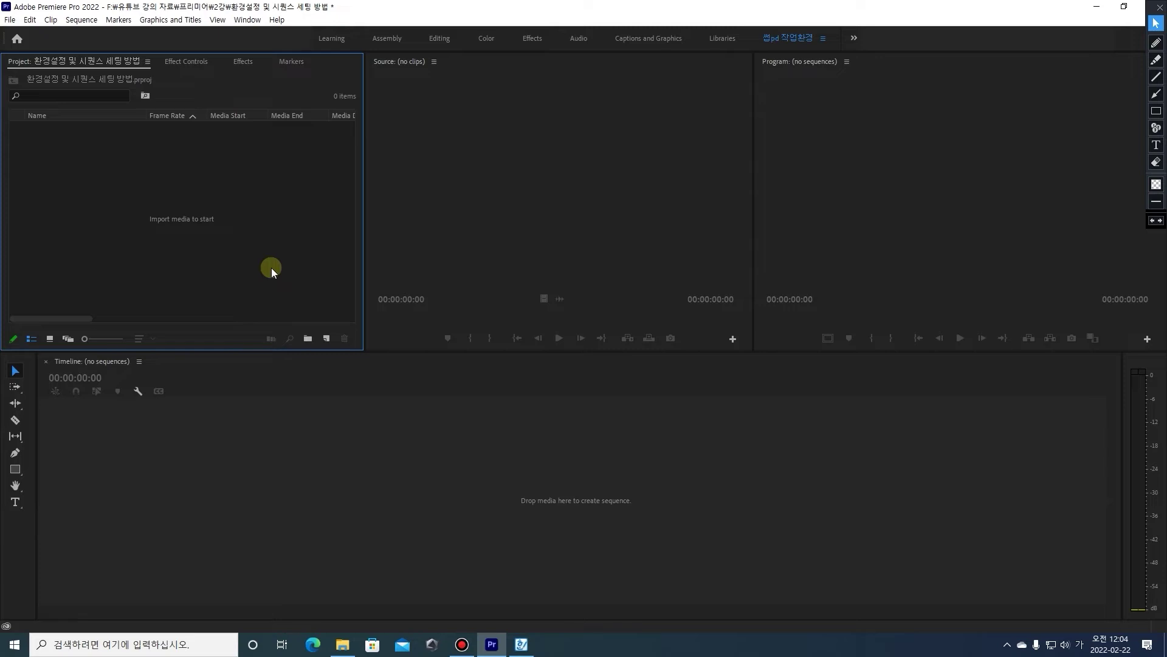
Import all seven video clips from the 촬영원본 folder into the Project panel and clear their selection
double_click(272, 271)
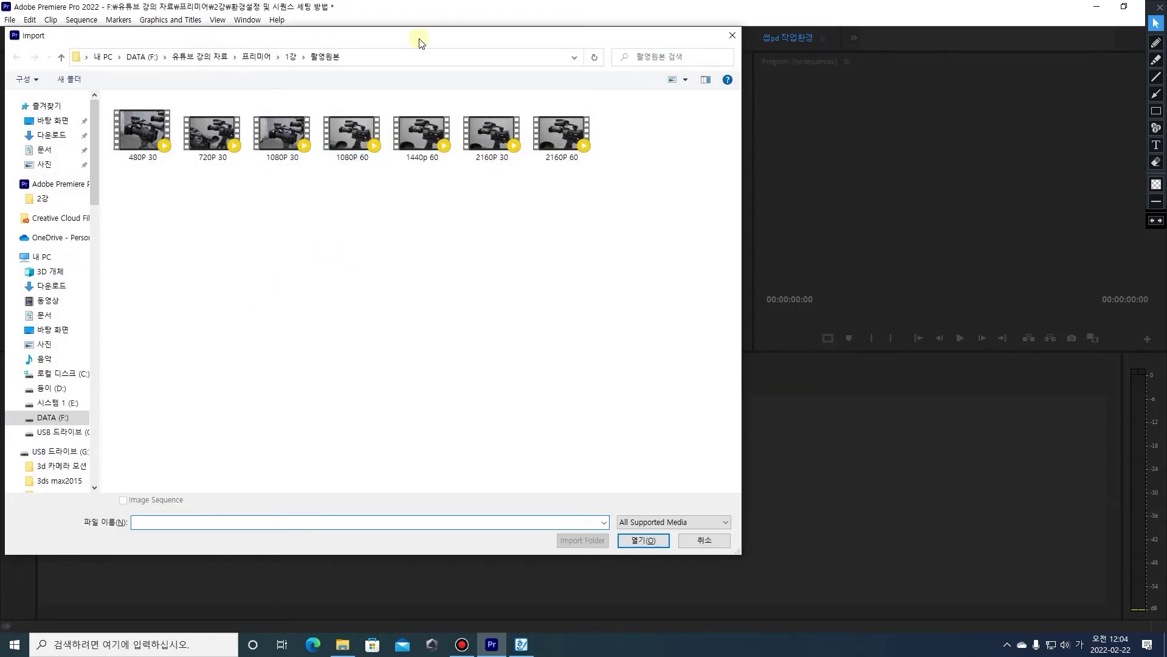
left_click_drag(417, 38, 510, 78)
left_click_drag(696, 278, 249, 178)
left_click(723, 579)
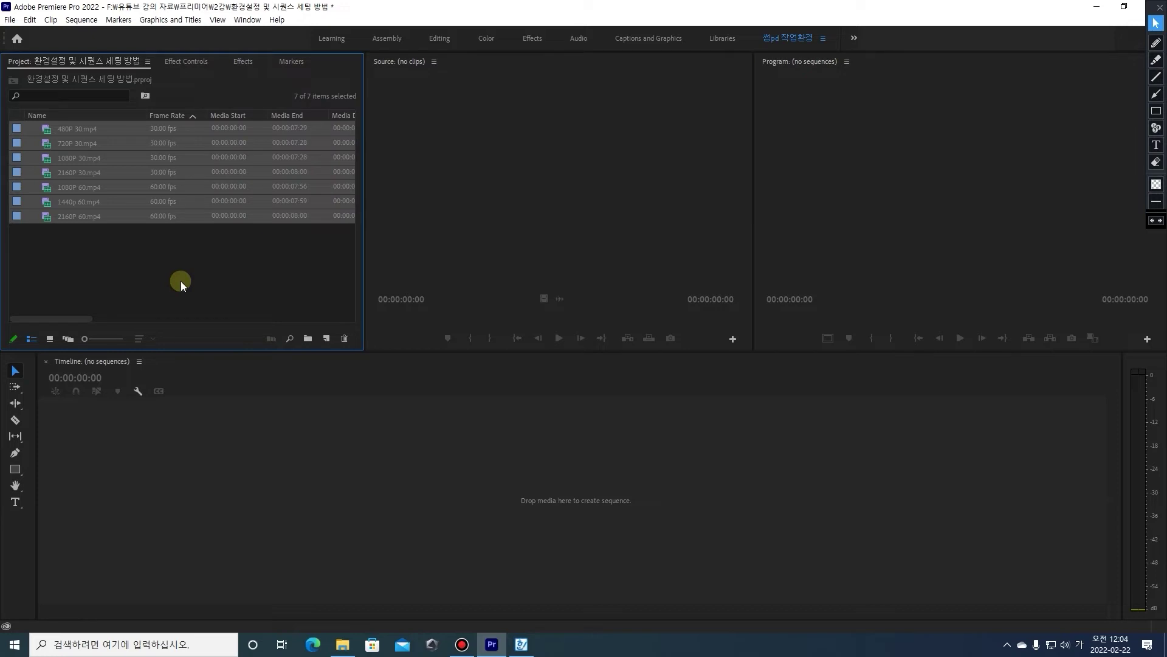
left_click(181, 281)
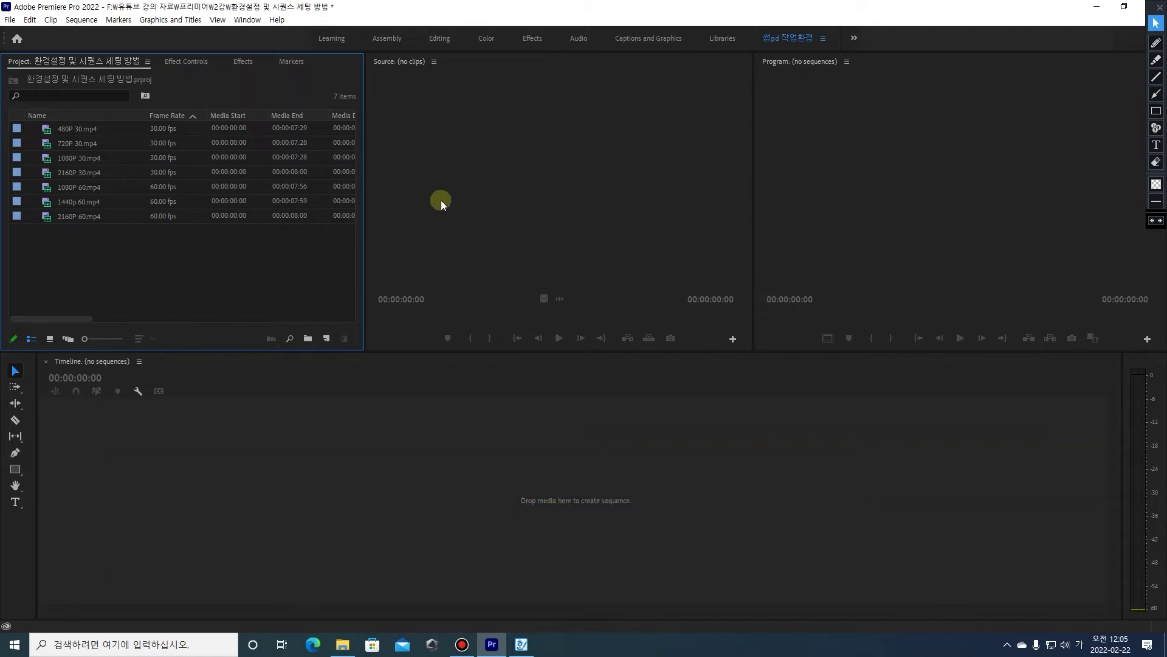
Widen the Project panel to examine the clips' metadata columns, and narrow it again to about a third of the workspace
mouse_move(365, 180)
left_mouse_down()
mouse_move(505, 185)
mouse_move(926, 241)
left_mouse_up()
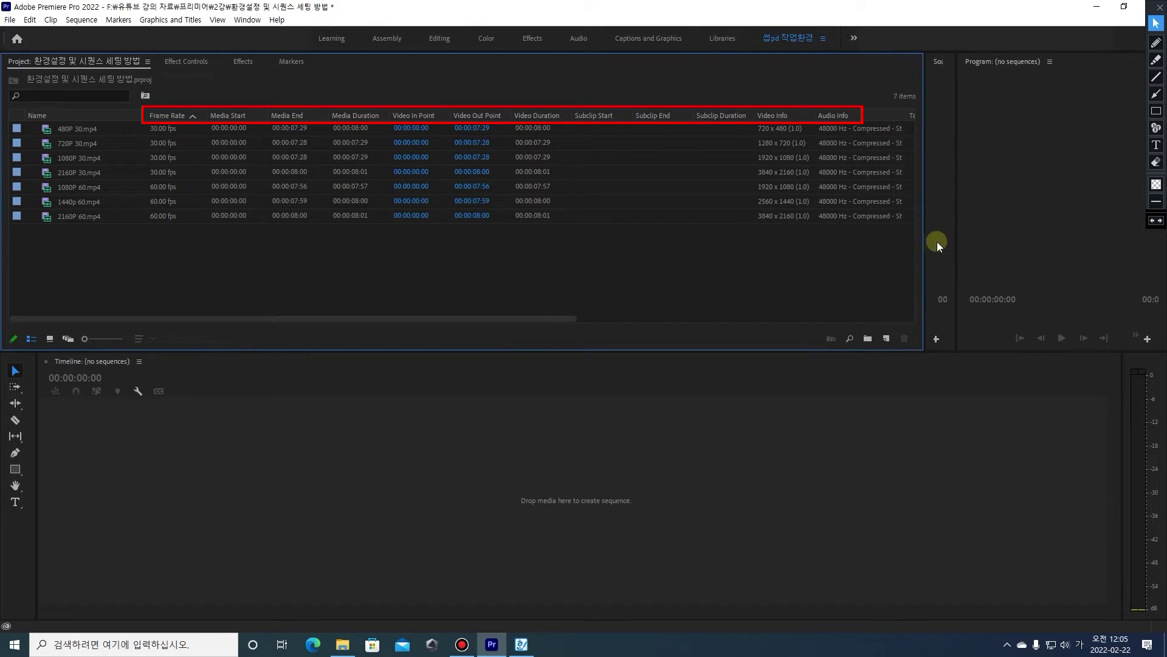
left_click(1156, 42)
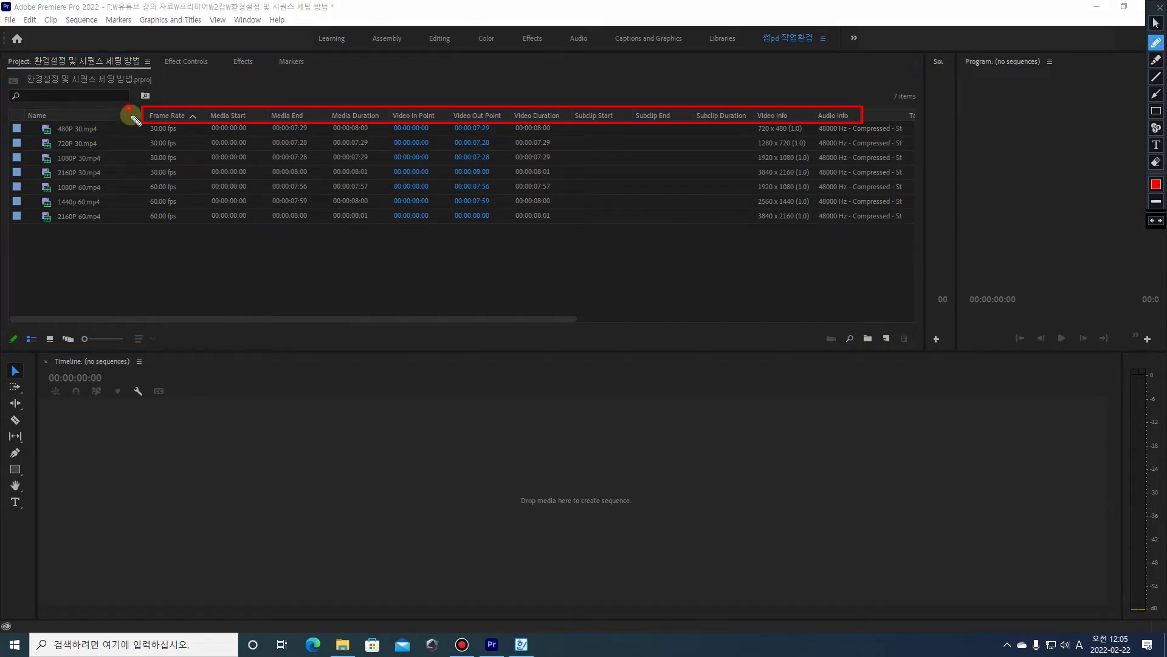
left_click_drag(132, 123, 139, 111)
key("Escape")
left_click_drag(924, 193, 408, 204)
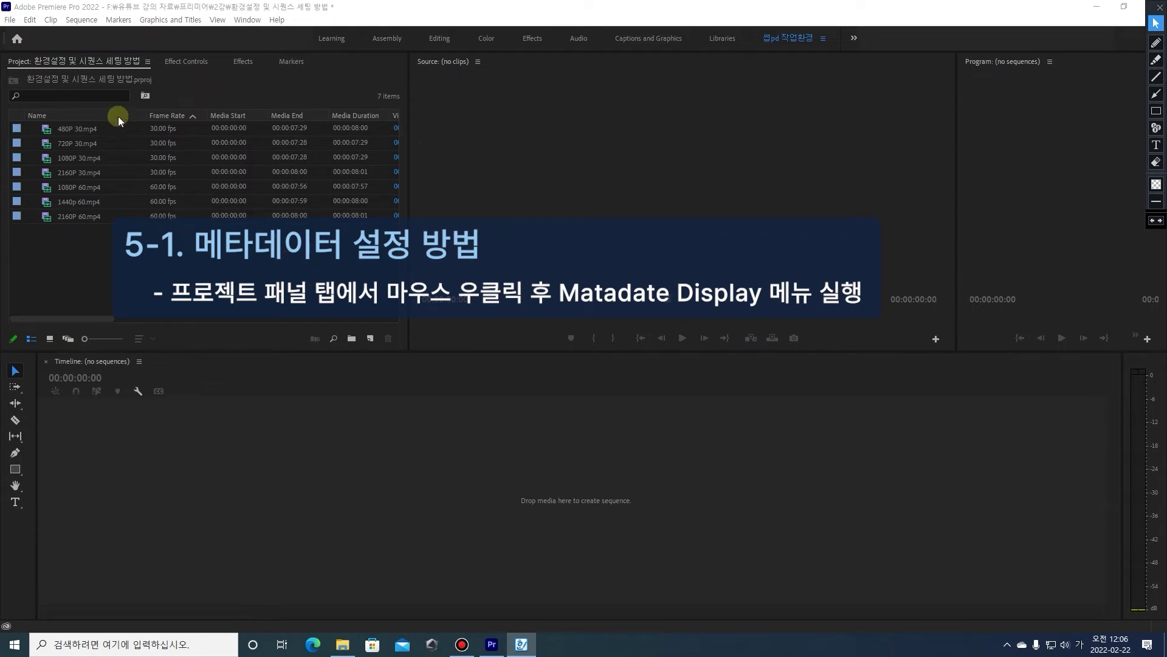
Open the Project panel's Metadata Display settings and expand the Premiere Pro Project Metadata group
left_click(17, 66)
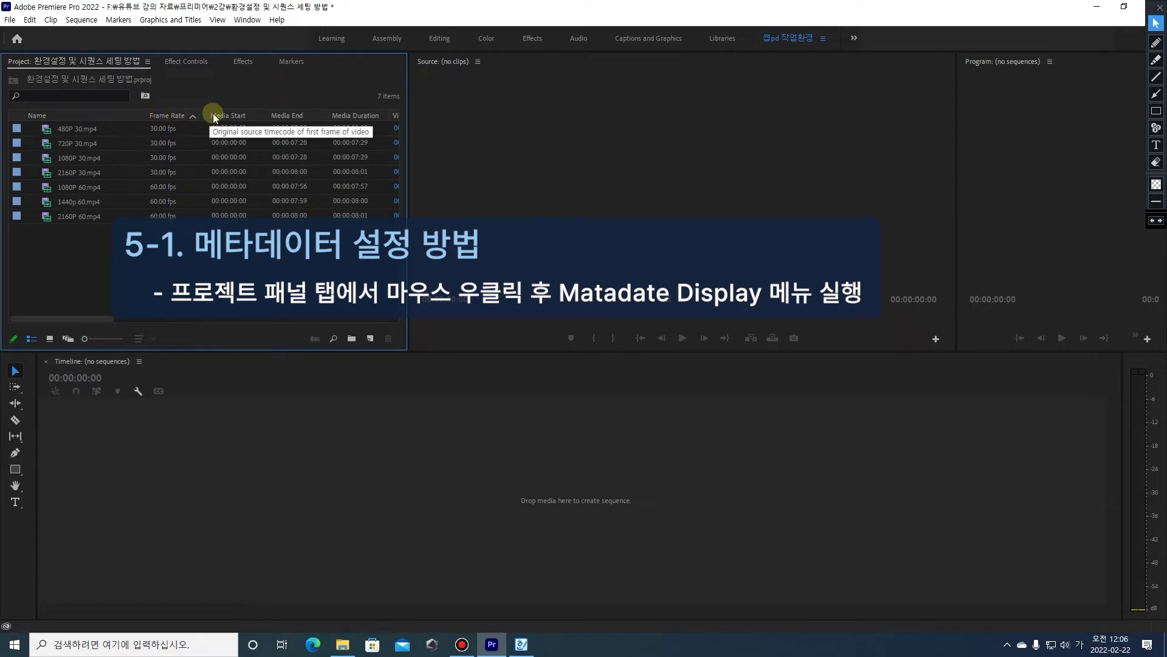
right_click(134, 114)
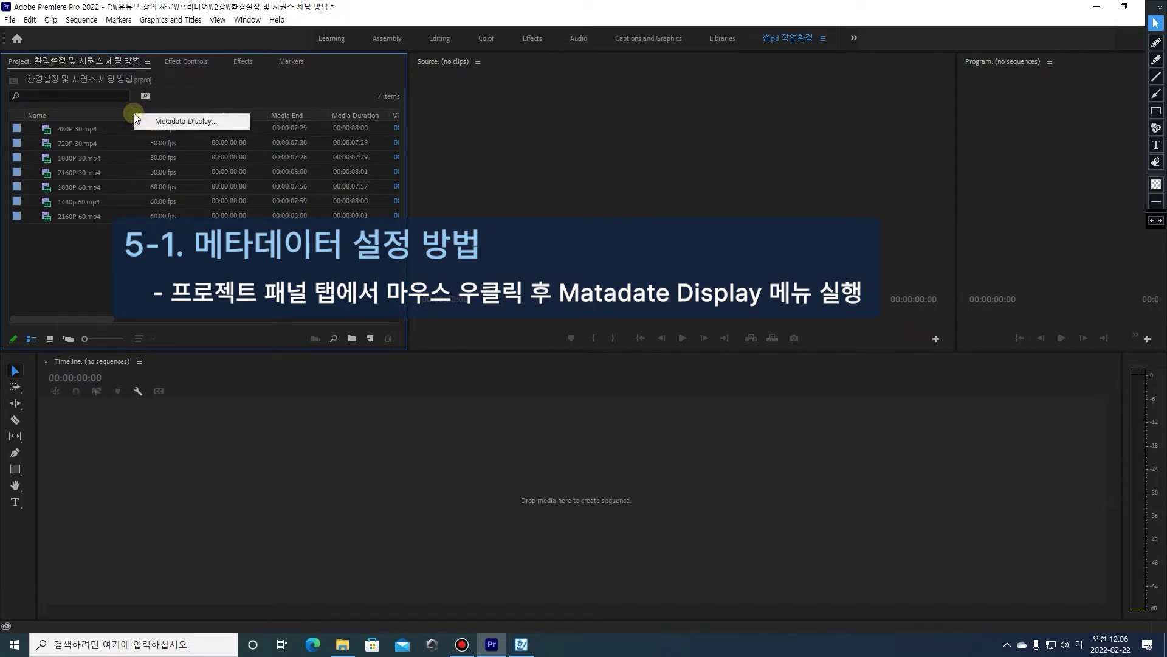
left_click(201, 122)
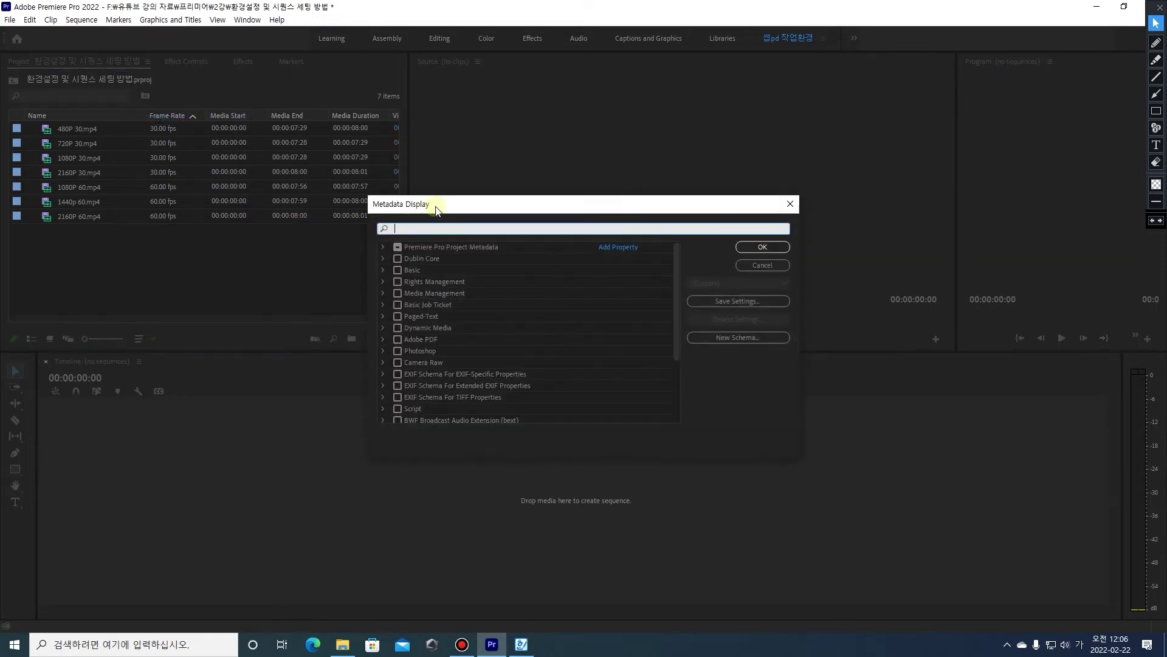
left_click_drag(437, 192, 426, 169)
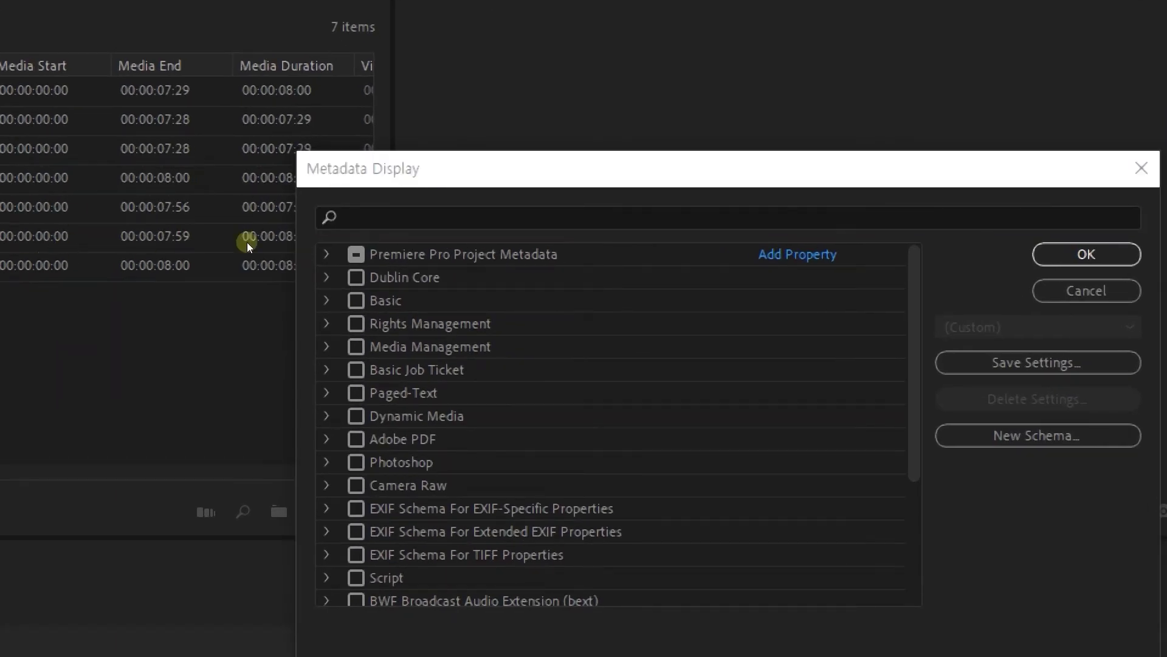
left_click_drag(394, 176, 351, 115)
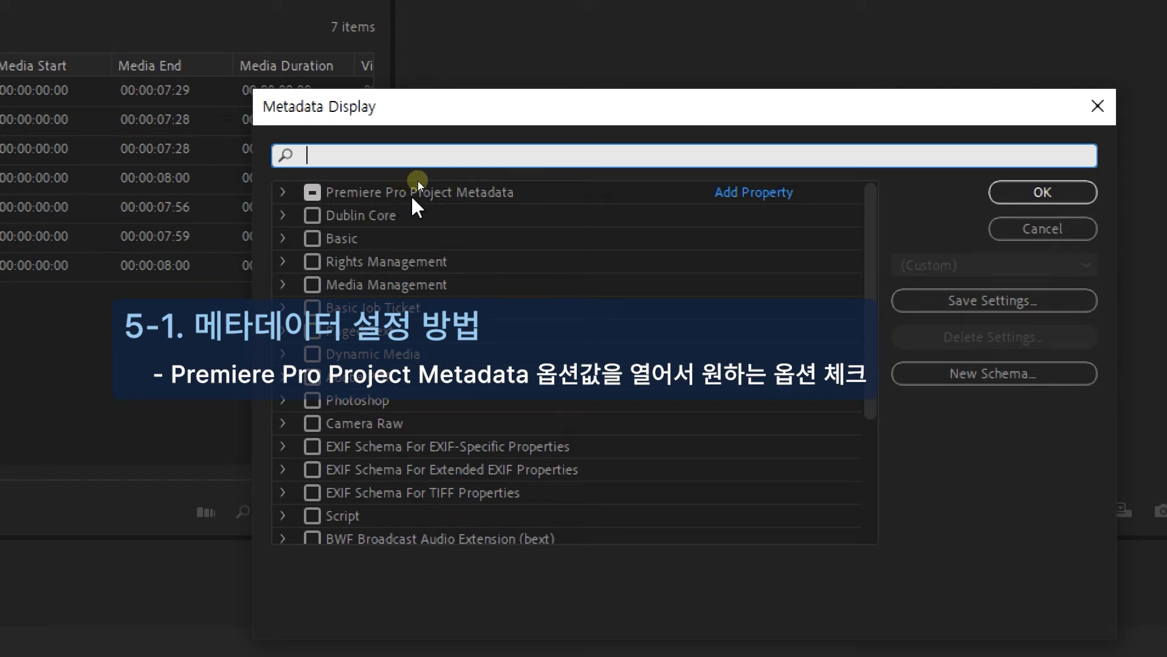
left_click(282, 193)
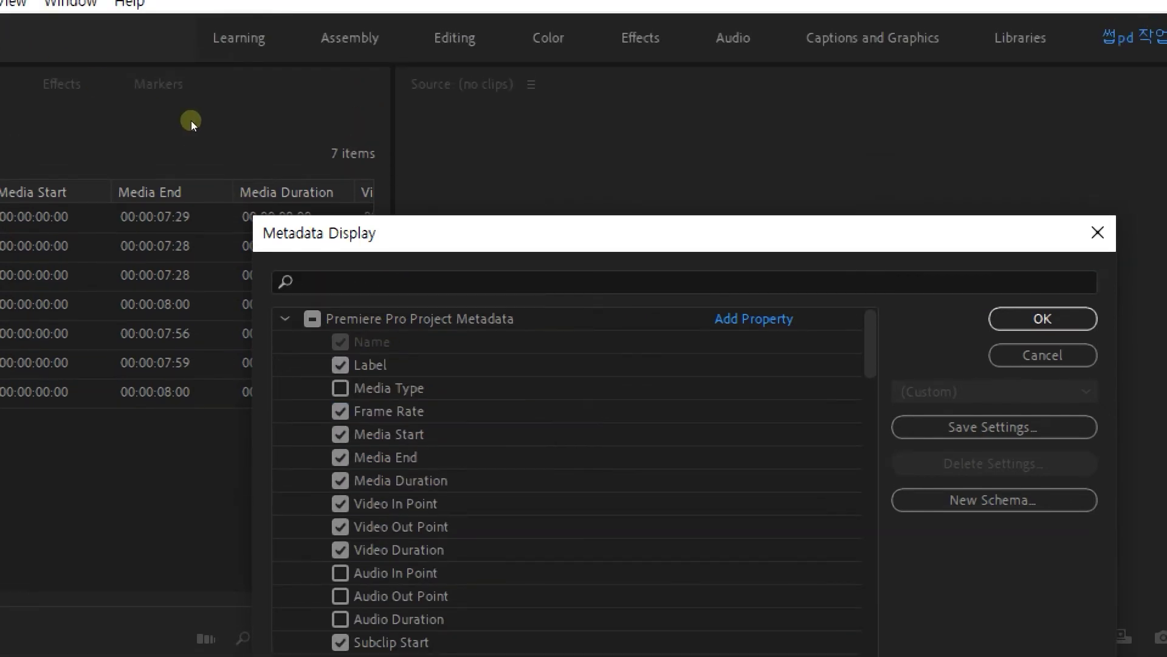
Move the Metadata Display dialog beside the clip list and deselect all optional properties under Premiere Pro Project Metadata
left_click_drag(410, 185, 520, 76)
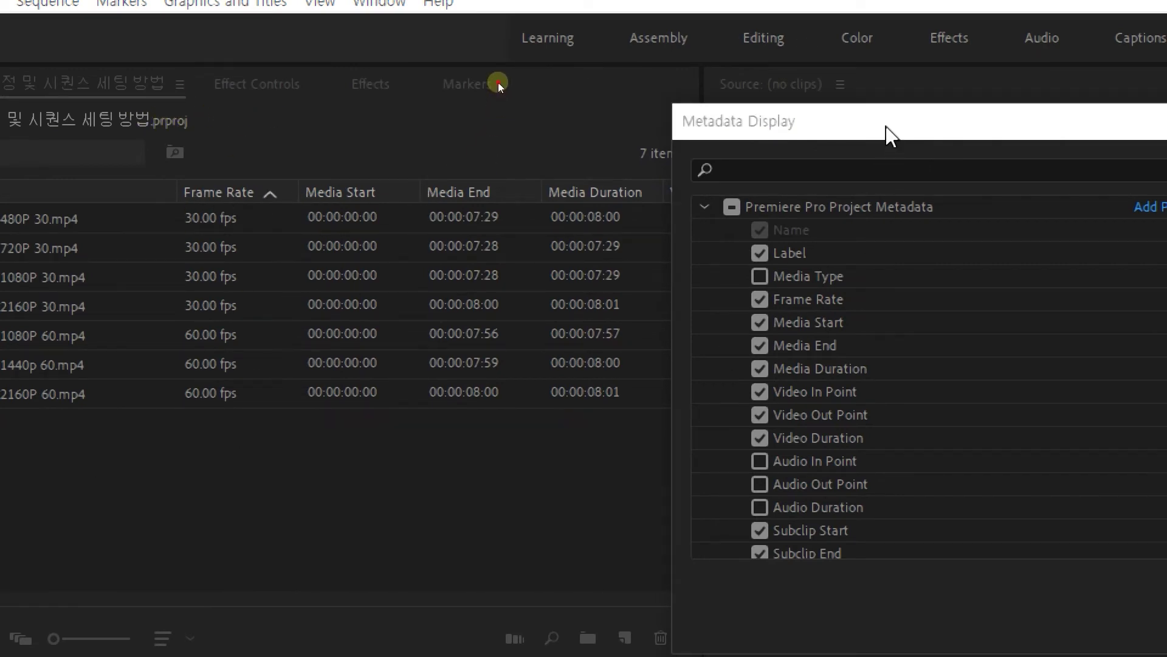
left_click_drag(886, 130, 849, 101)
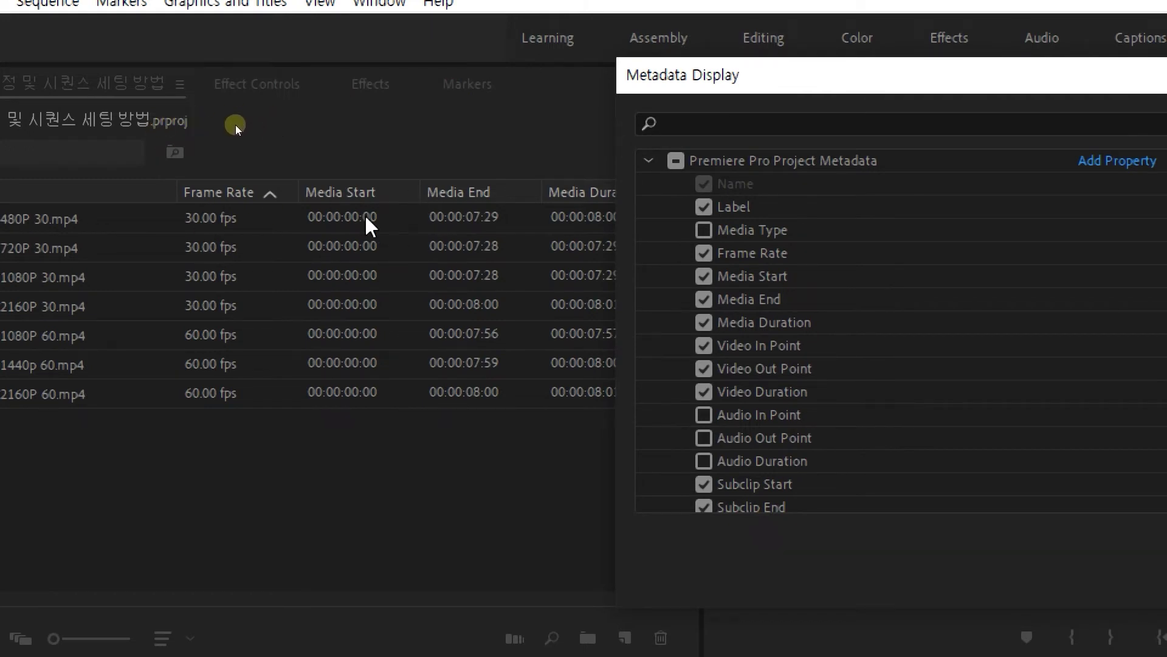
left_click_drag(781, 86, 620, 66)
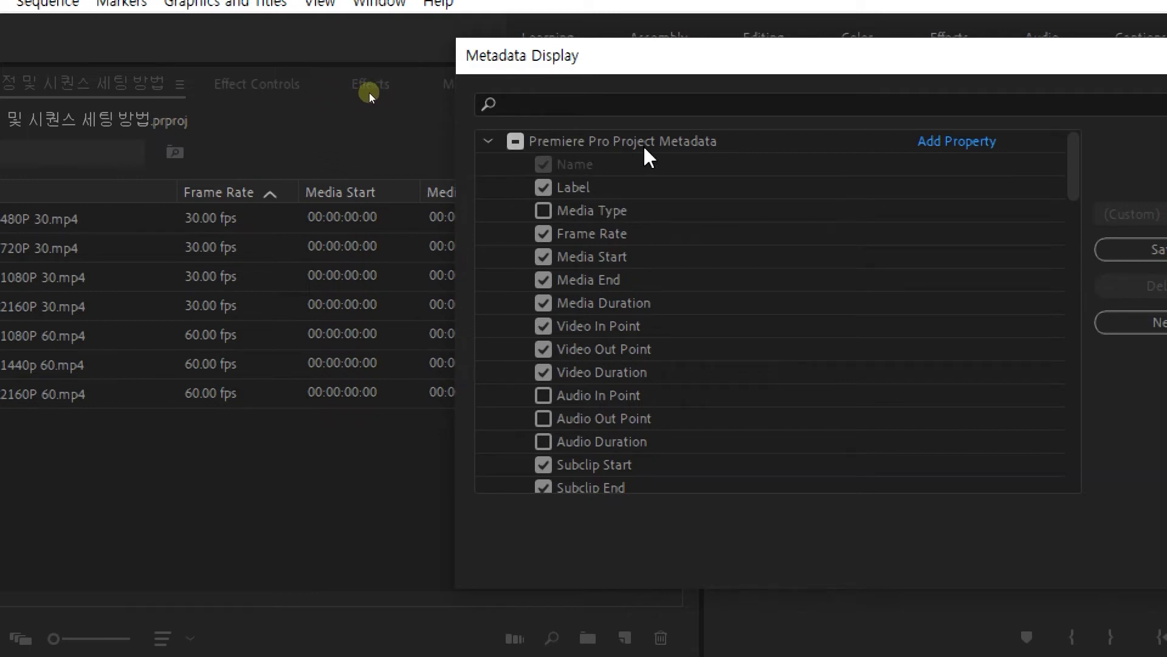
left_click(515, 142)
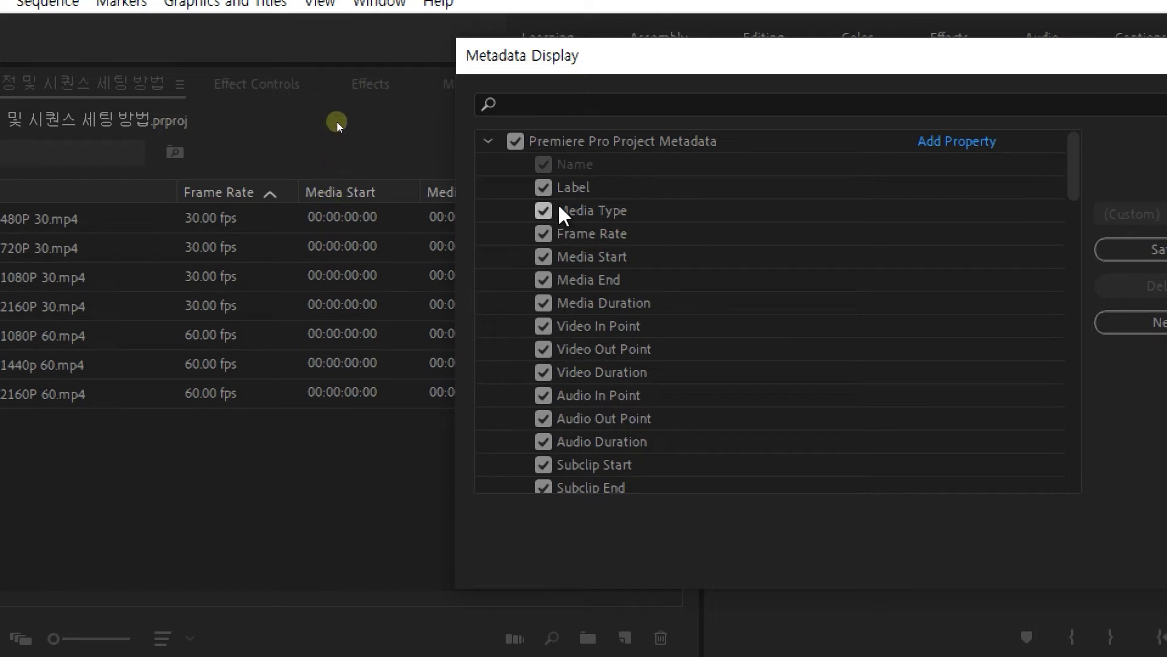
left_click(515, 142)
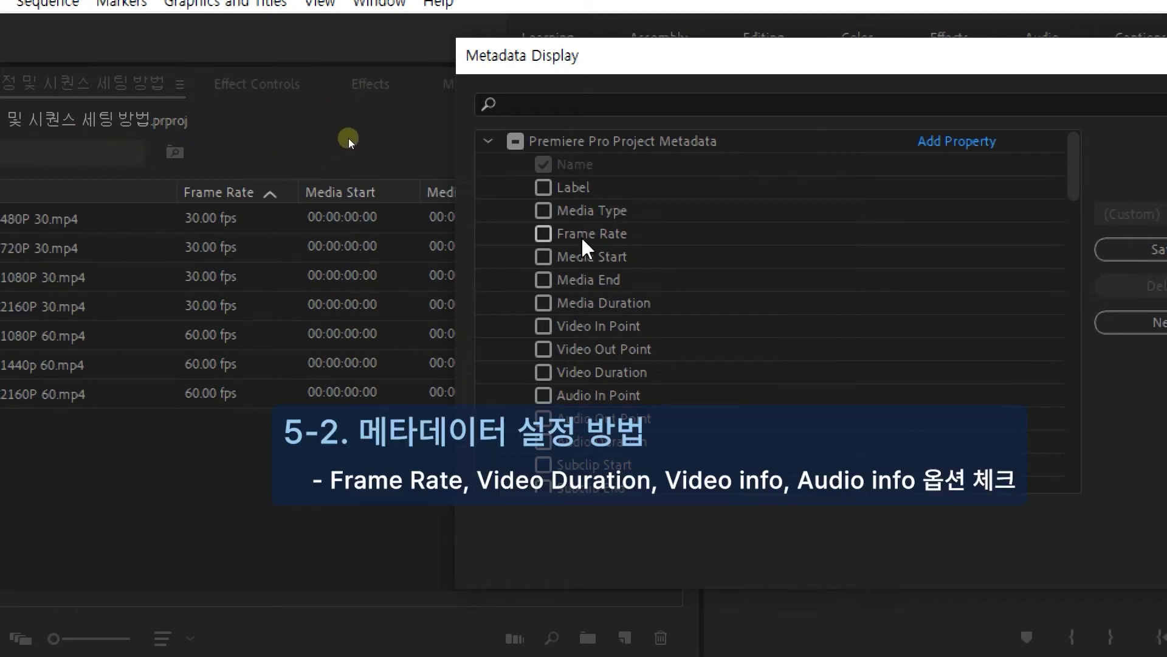
Enable only the Frame Rate, Media Duration, Video Info and Audio Info properties for display
left_click(543, 234)
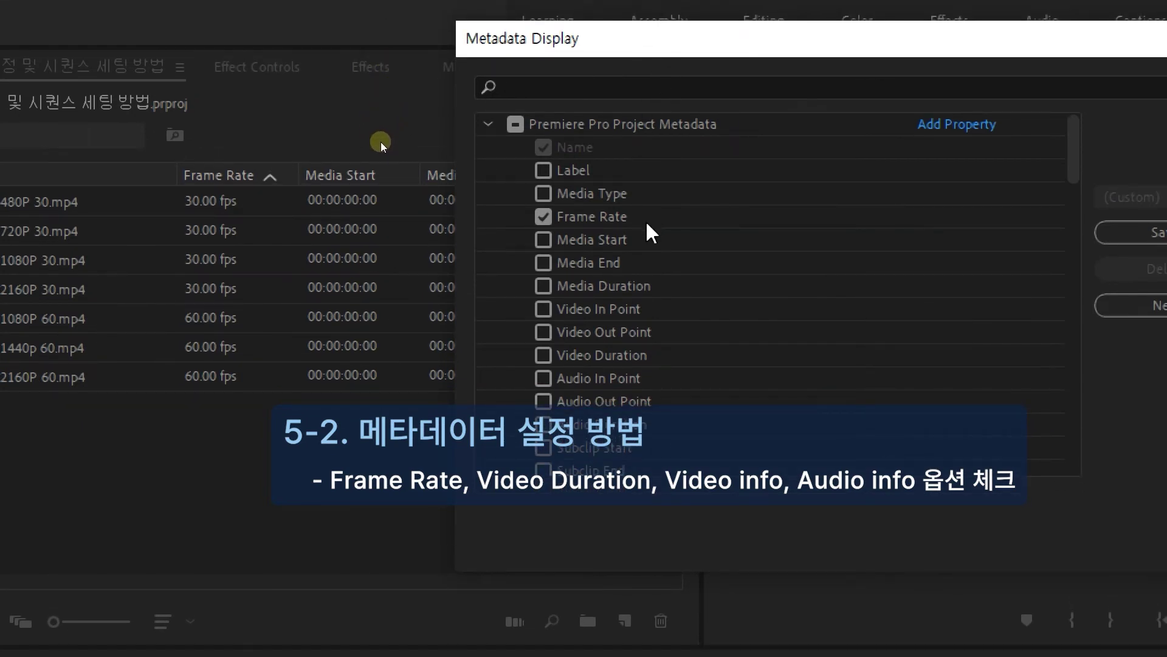
left_click(662, 287)
scroll(677, 286, "down", 2)
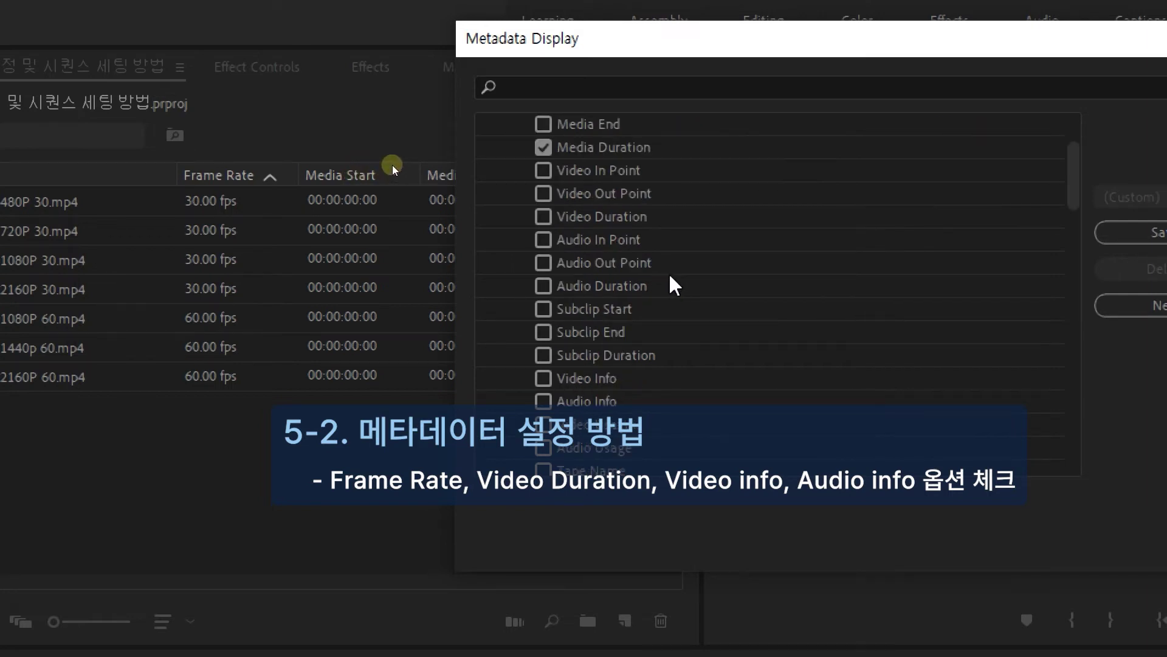
scroll(675, 285, "down", 2)
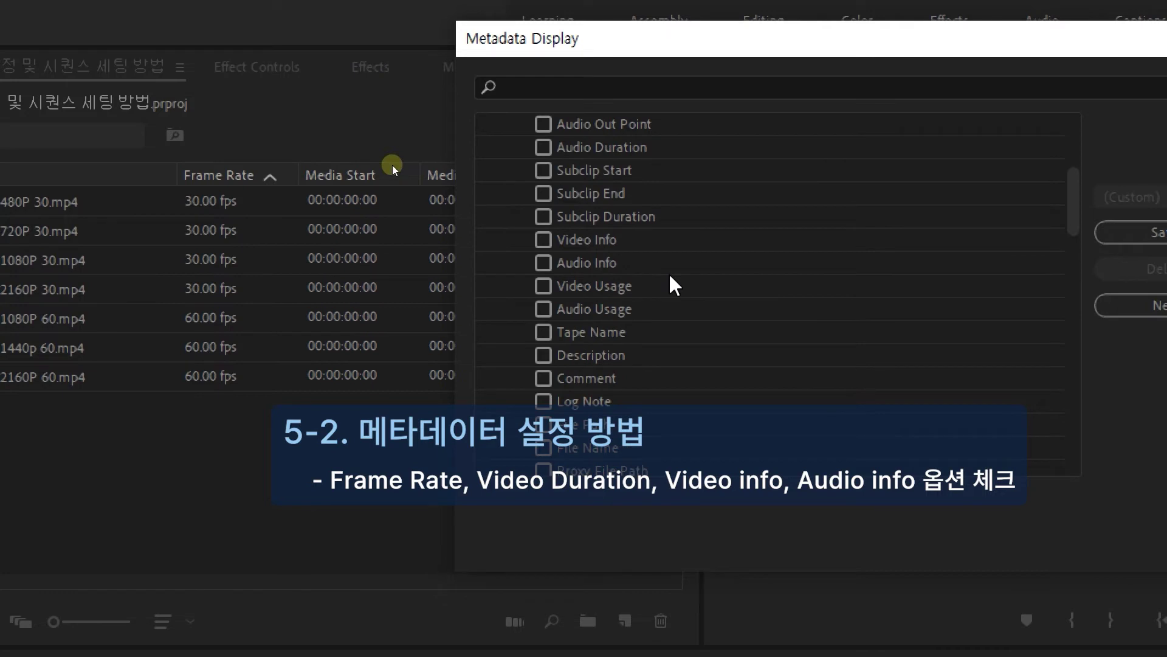
scroll(672, 289, "down", 1)
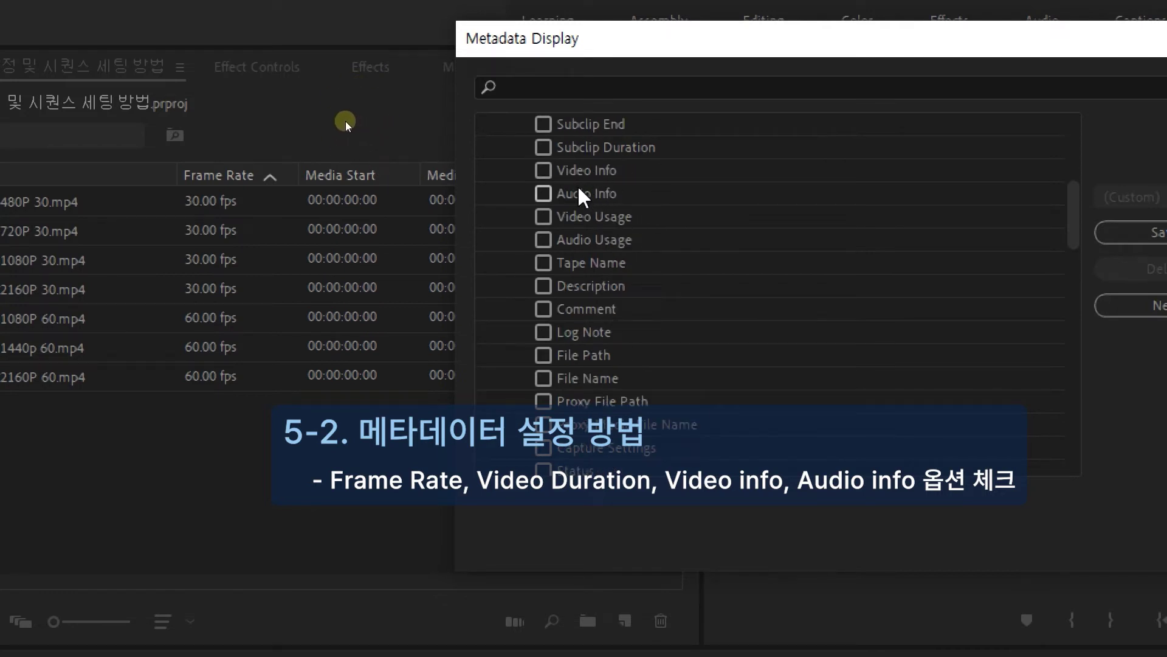
left_click(542, 170)
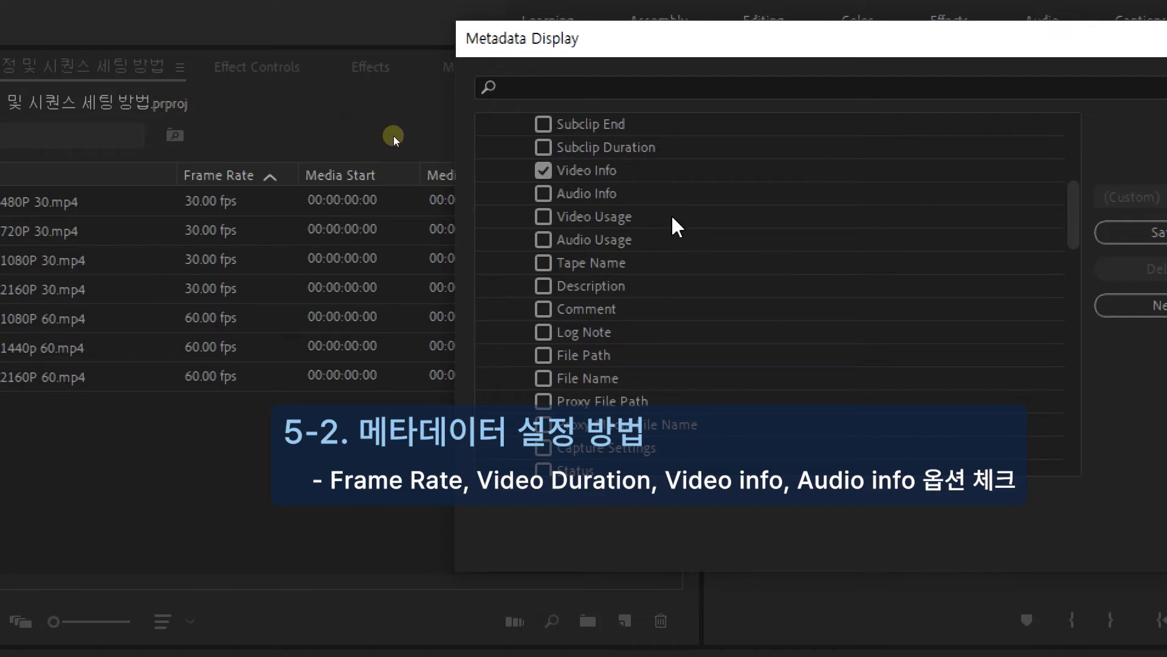
left_click(543, 194)
scroll(693, 284, "down", 7)
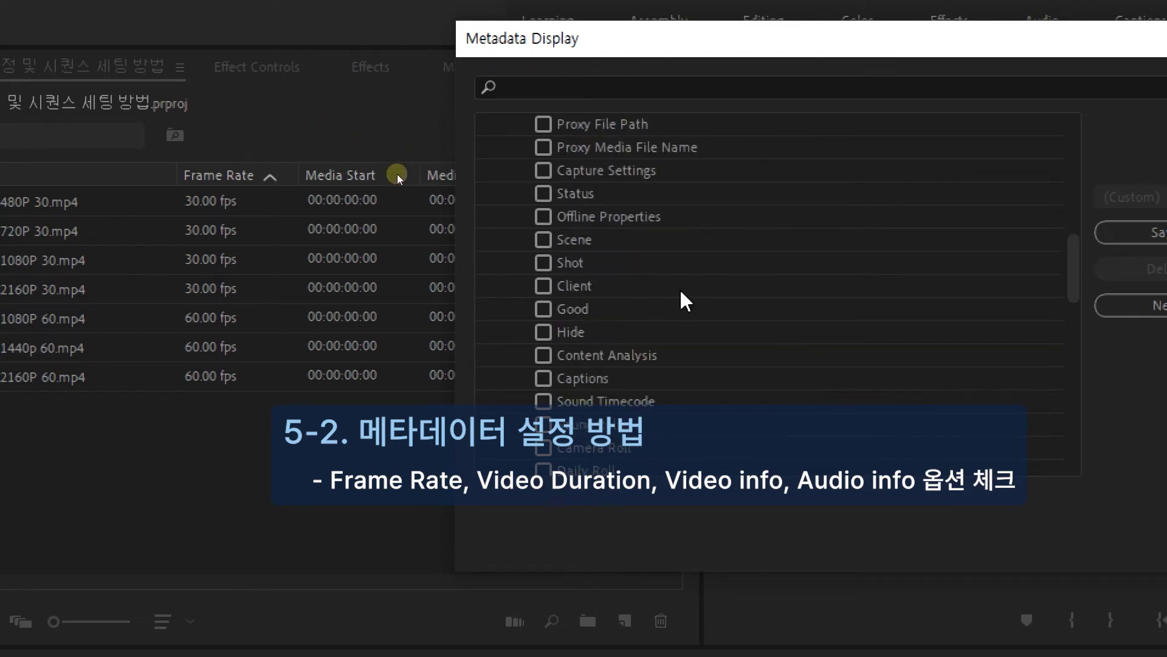
scroll(687, 320, "up", 11)
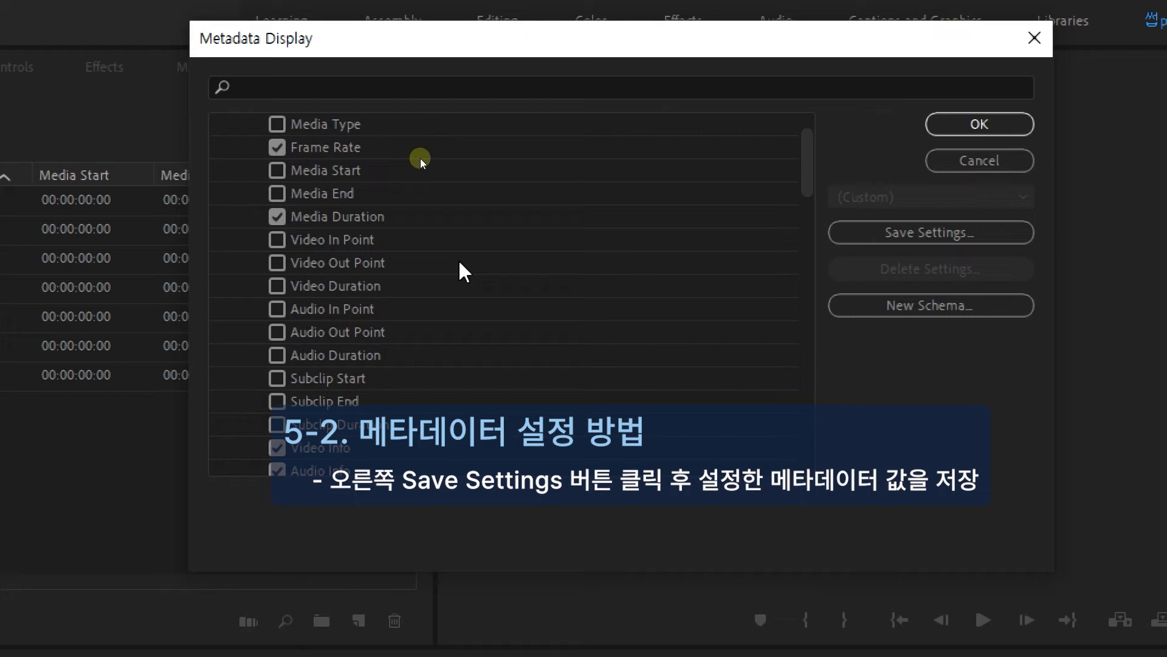
Save the chosen metadata properties as a settings preset named "메타데이터 세팅"
left_click(904, 236)
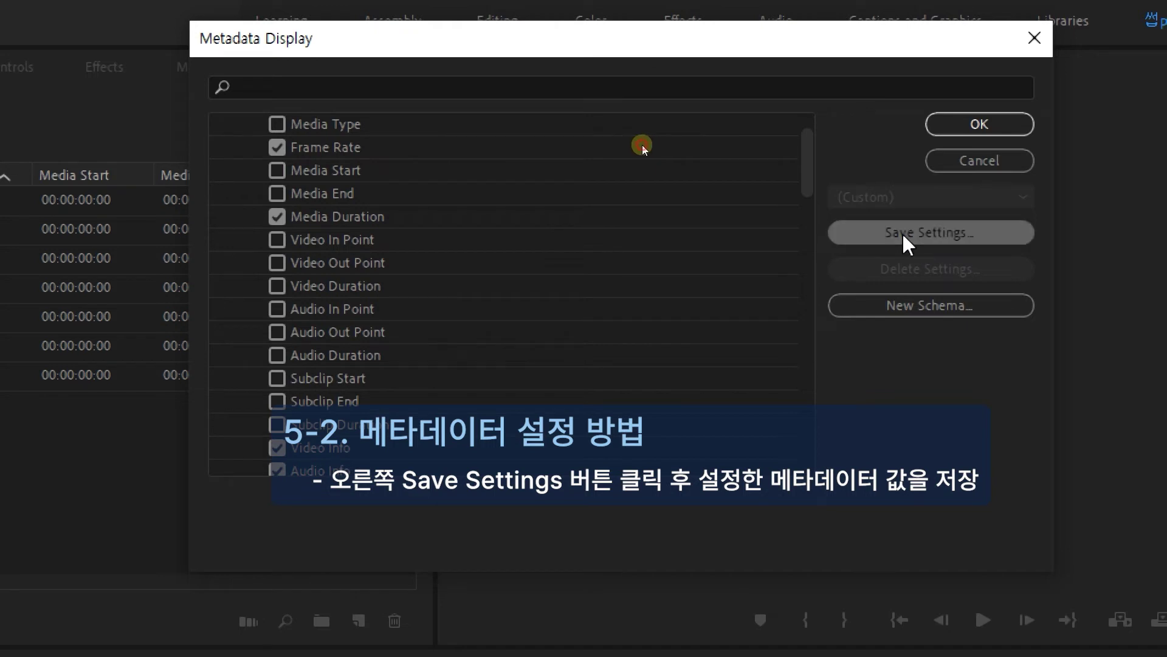
left_click_drag(662, 250, 571, 173)
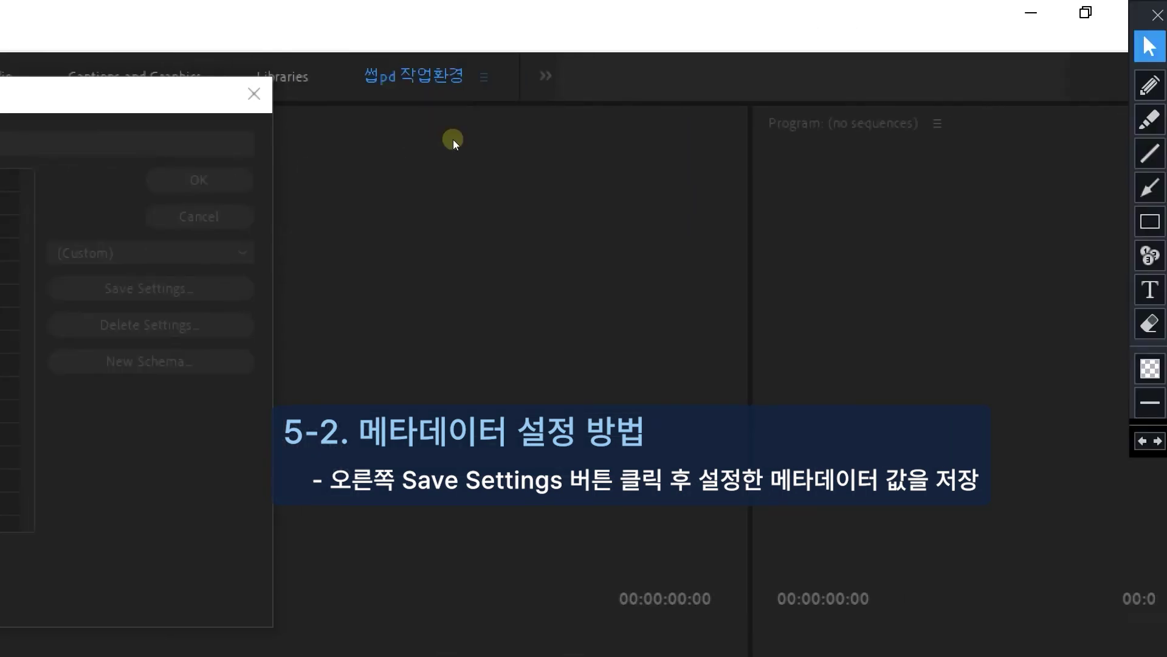
type("메타")
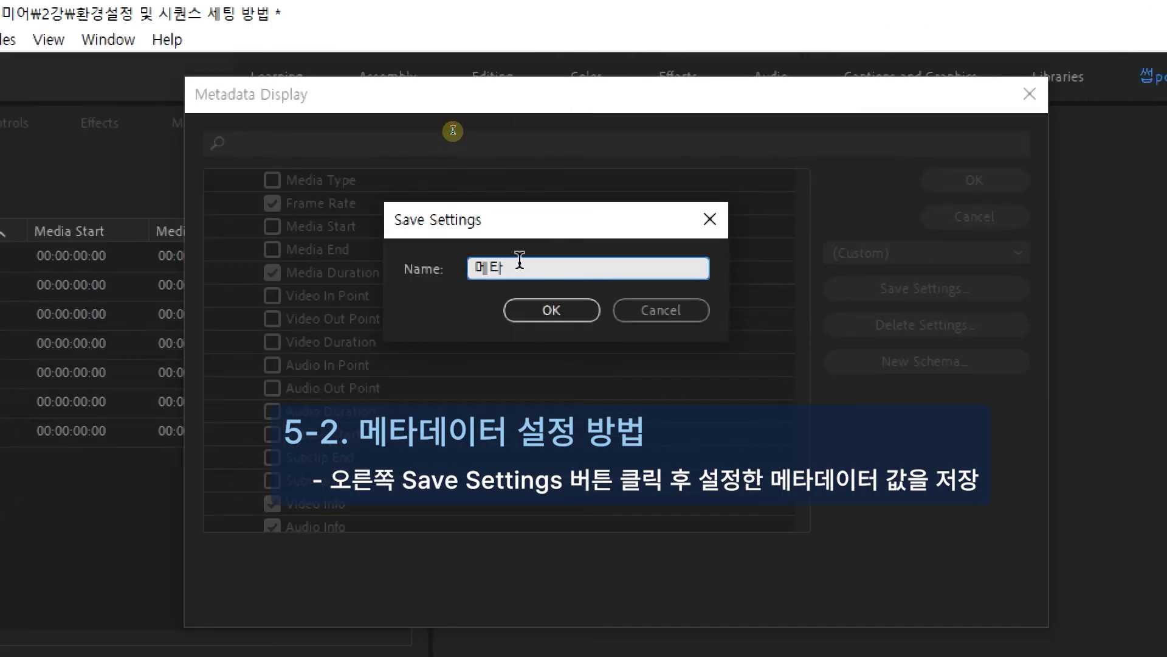
type("ㄷ")
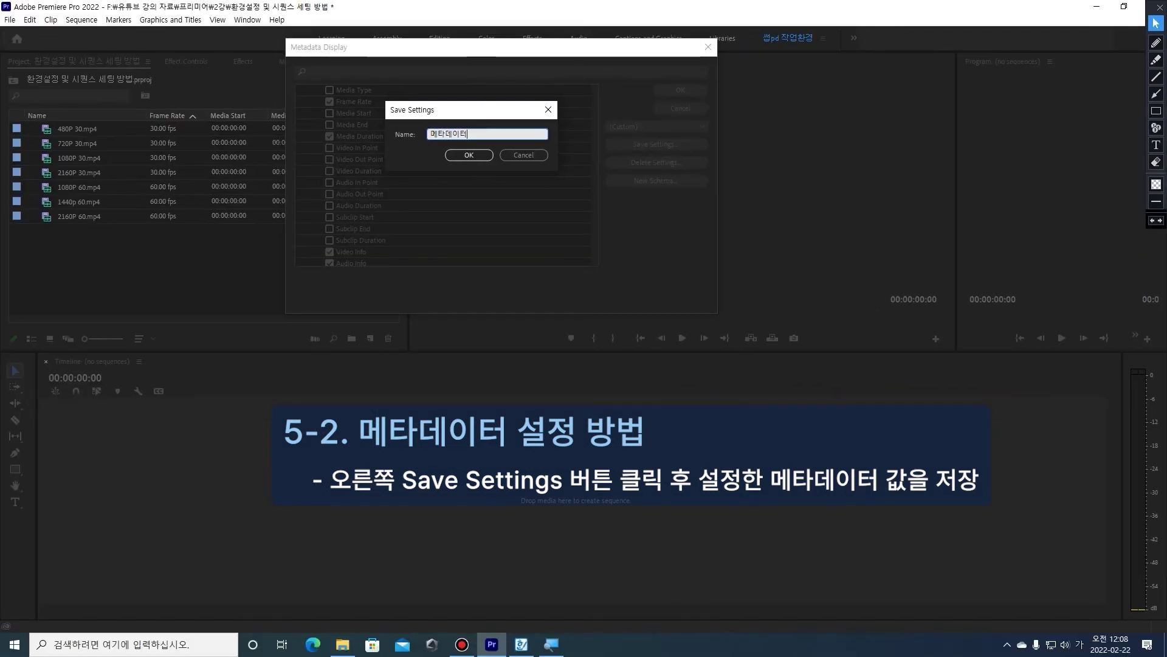
type("데이터")
key("BackSpace")
key("BackSpace")
key("BackSpace")
type("세팅")
left_click(481, 133)
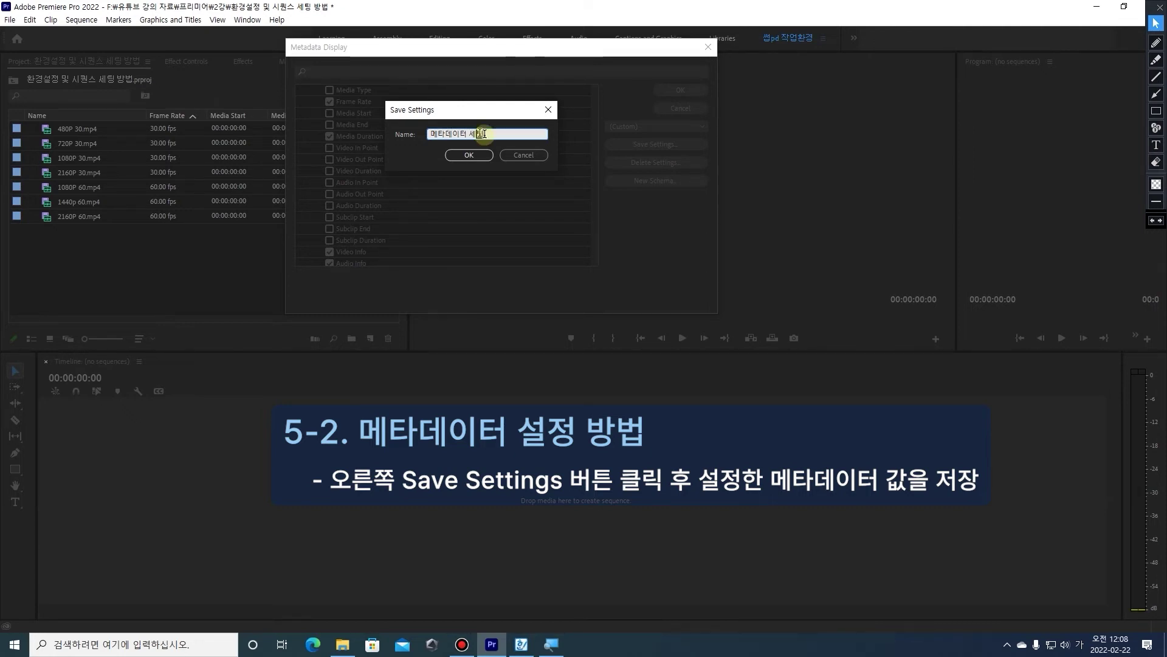
left_click(457, 155)
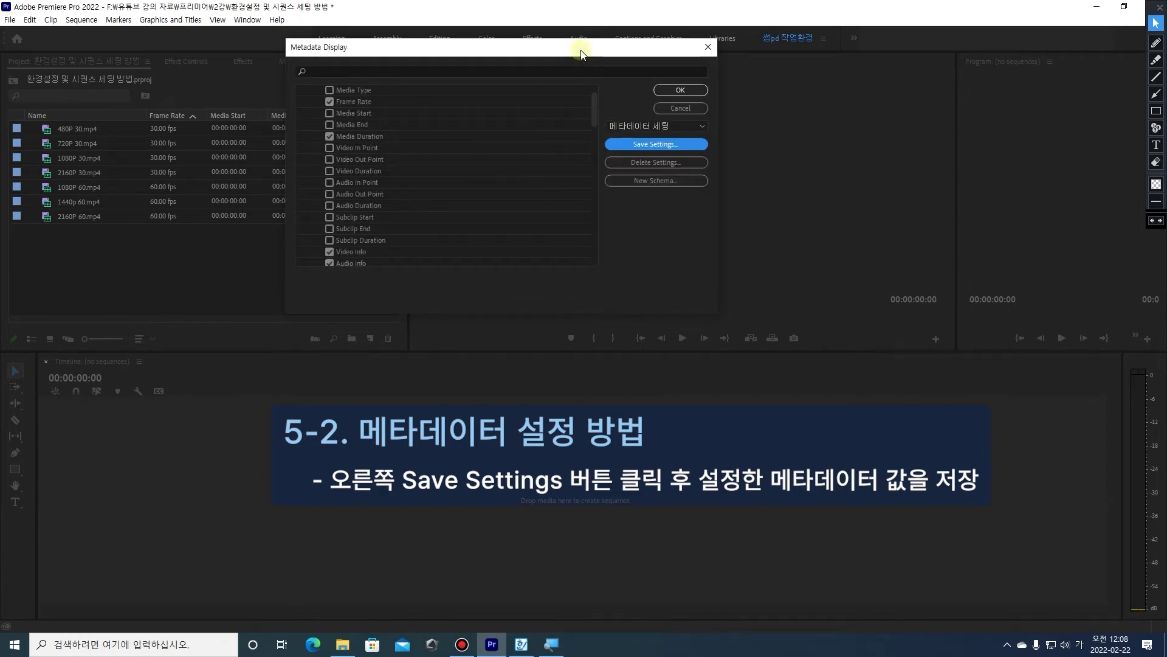
Choose the "메타데이터 세팅" preset and apply it to the Project panel's columns
left_click_drag(581, 50, 614, 175)
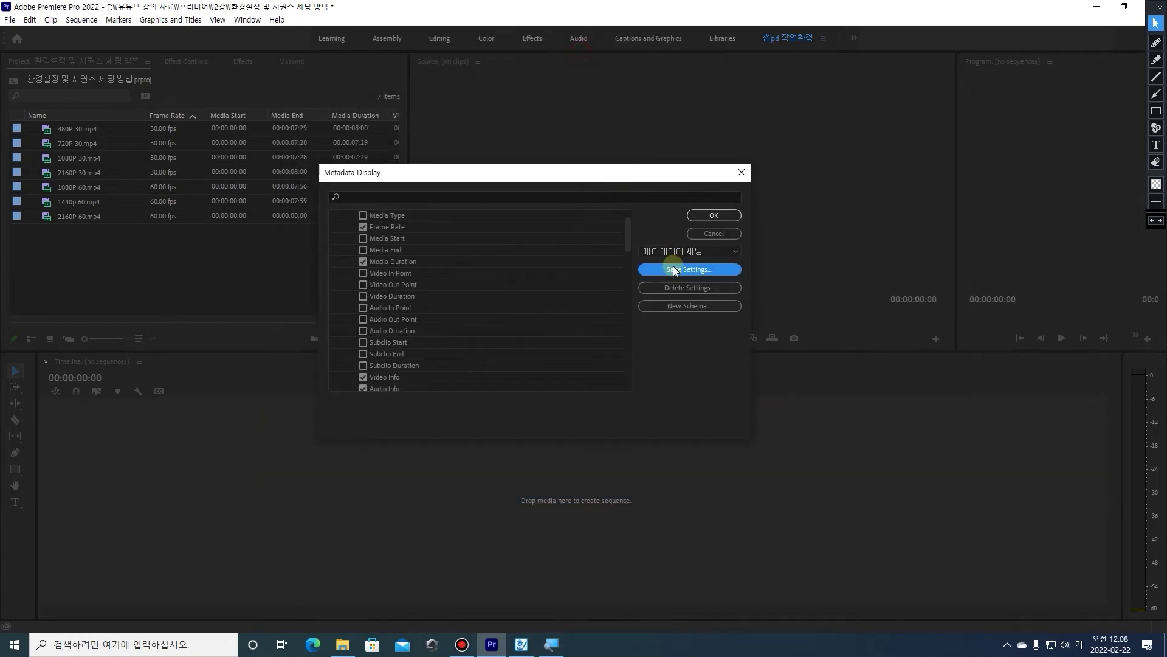
left_click(716, 251)
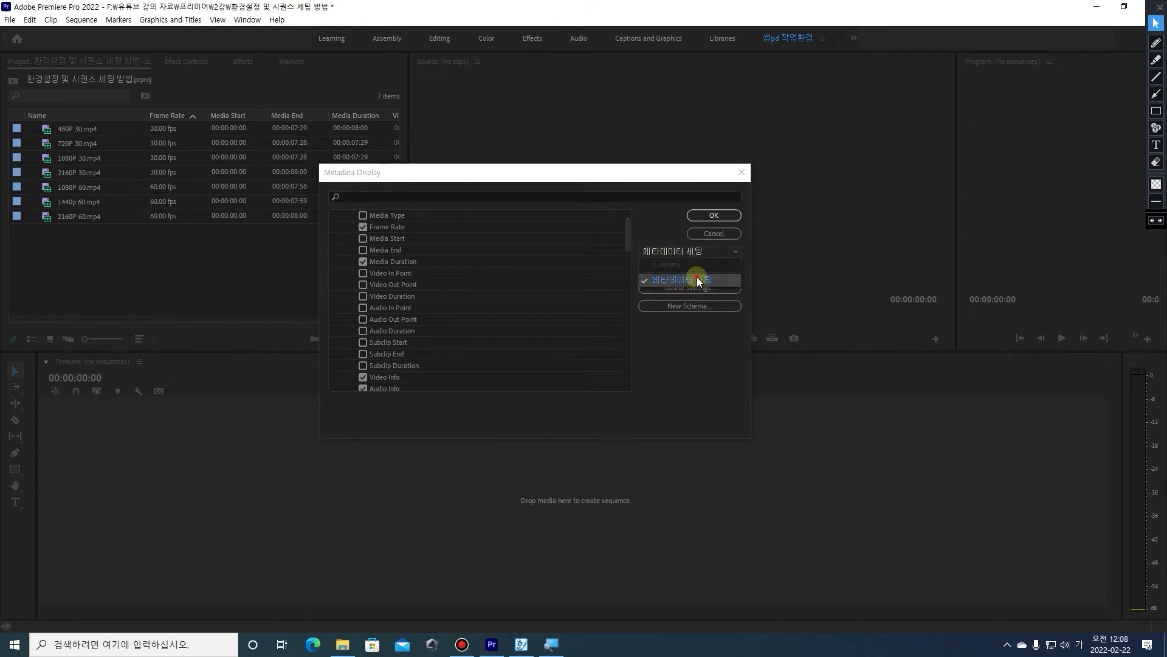
left_click(698, 282)
left_click(711, 216)
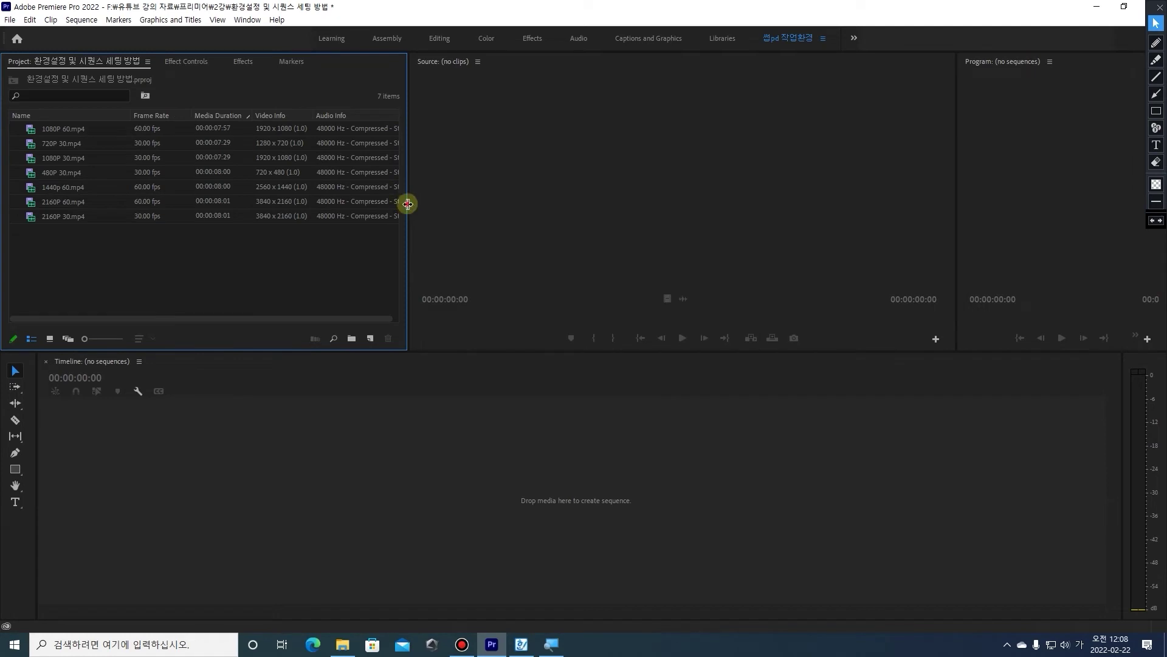
Sort the clips ascending by Video Info with that column directly after Name, and fit the Project panel's width to its columns
left_click_drag(408, 203, 861, 220)
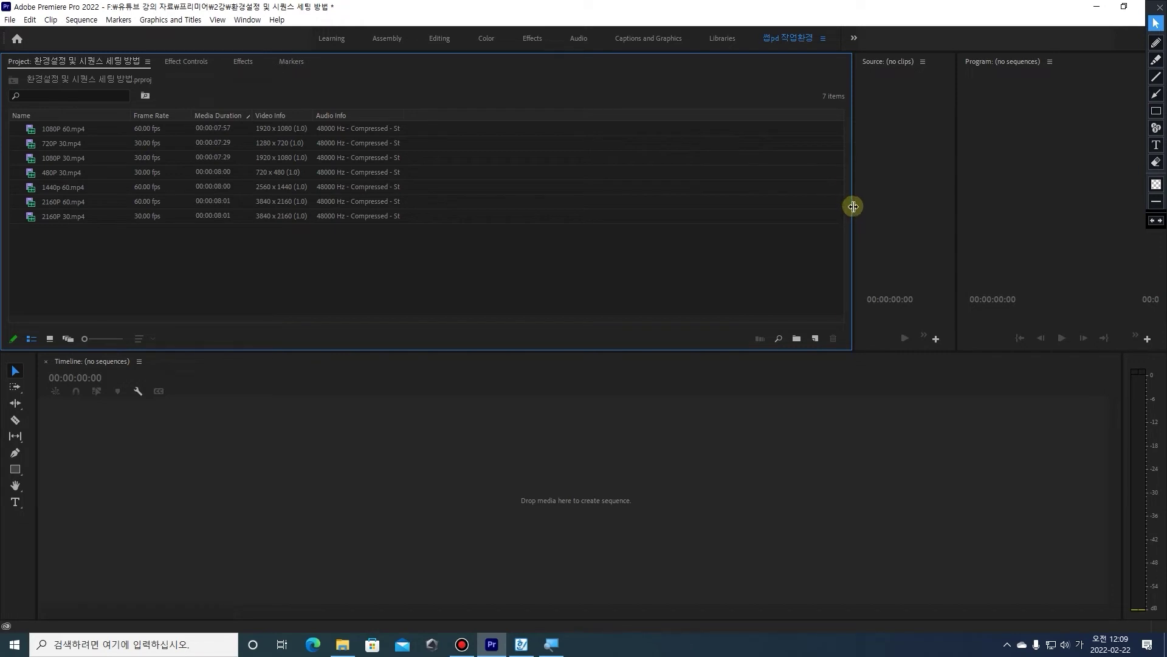
left_click_drag(851, 208, 488, 219)
left_click(269, 116)
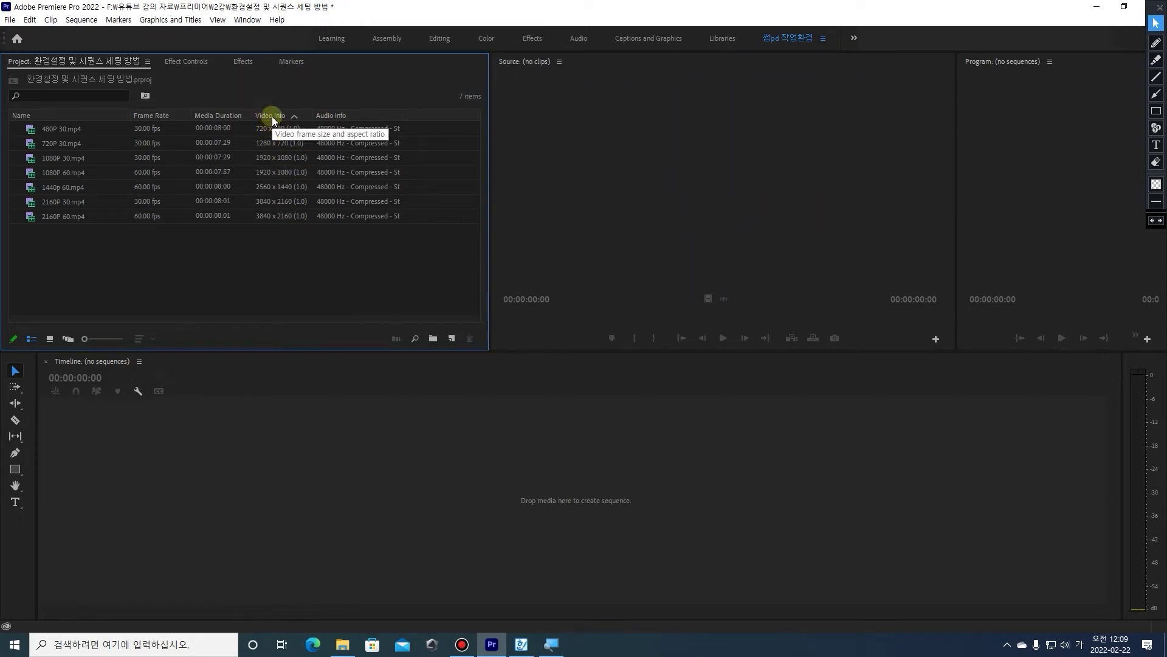
left_click_drag(272, 116, 151, 136)
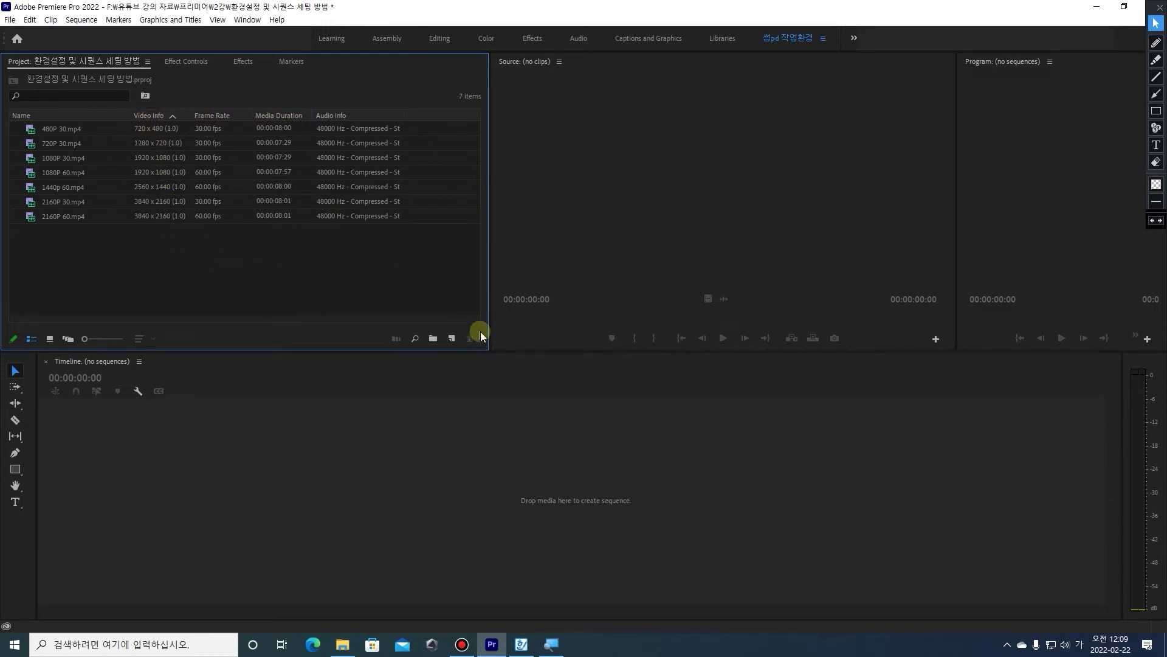
left_click_drag(487, 316, 433, 301)
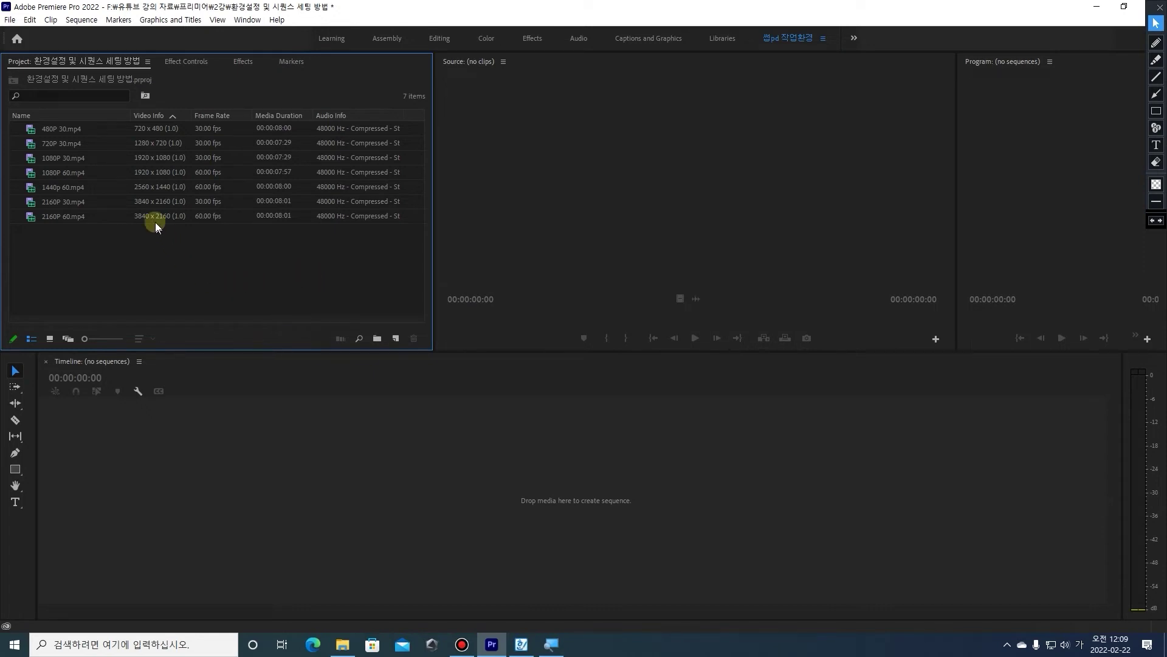
Examine the full file properties of the clip 1440p 60.mp4 and close them again
mouse_move(72, 129)
left_click(68, 133)
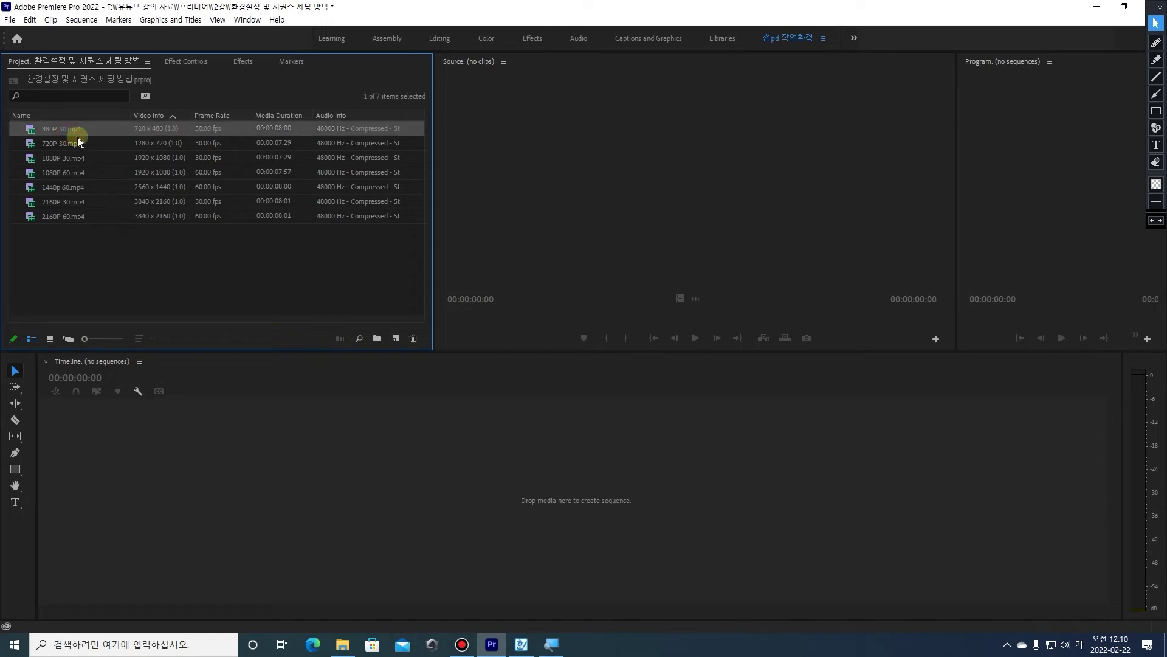
left_click(78, 157)
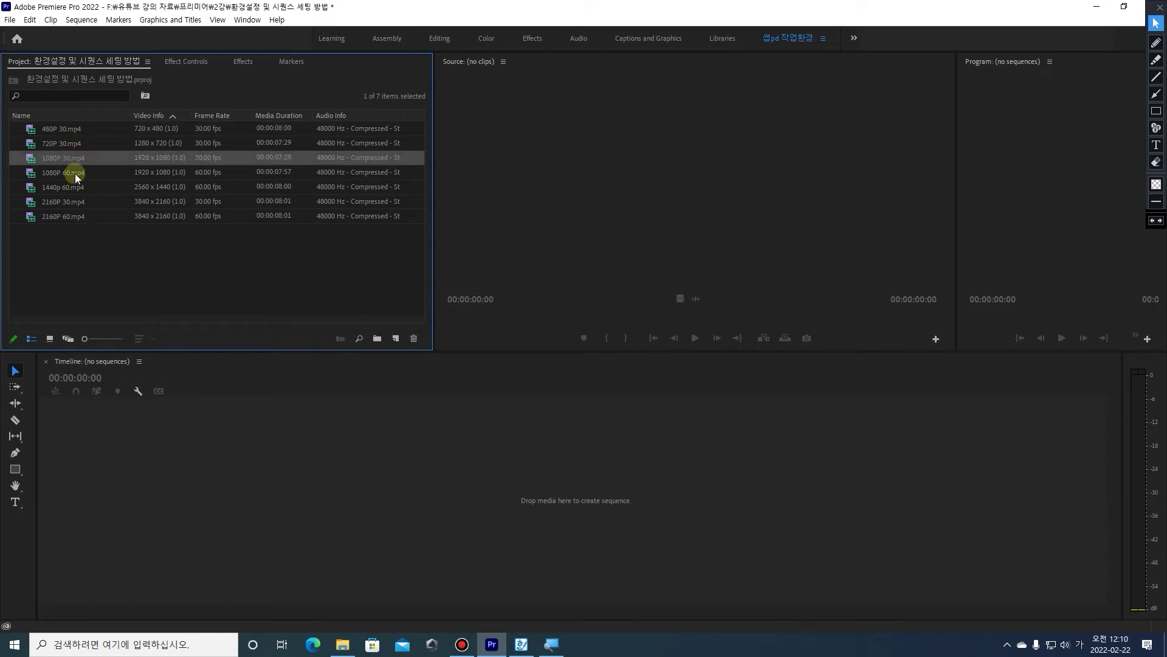
left_click(78, 175)
left_click(79, 189)
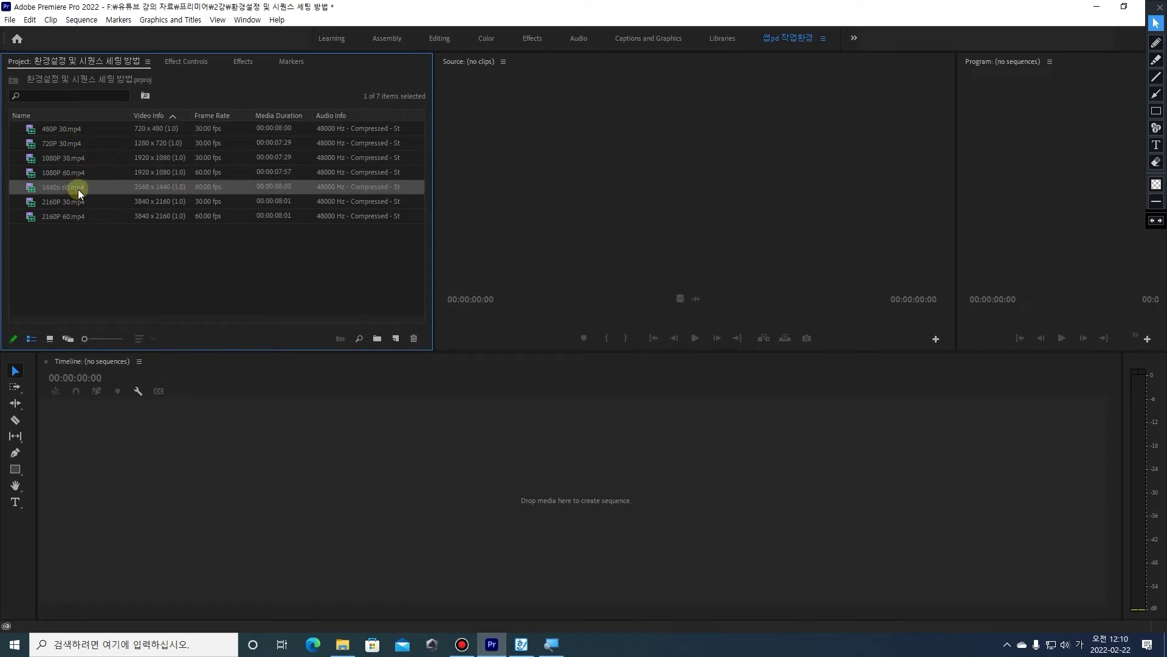
right_click(75, 188)
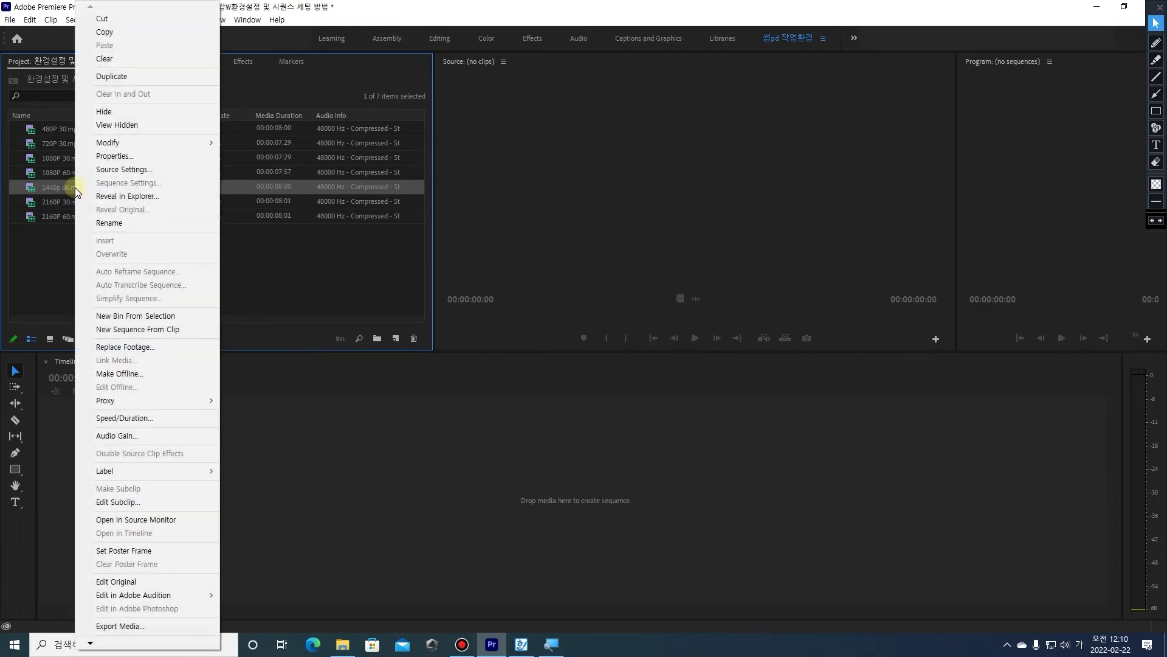
left_click(124, 157)
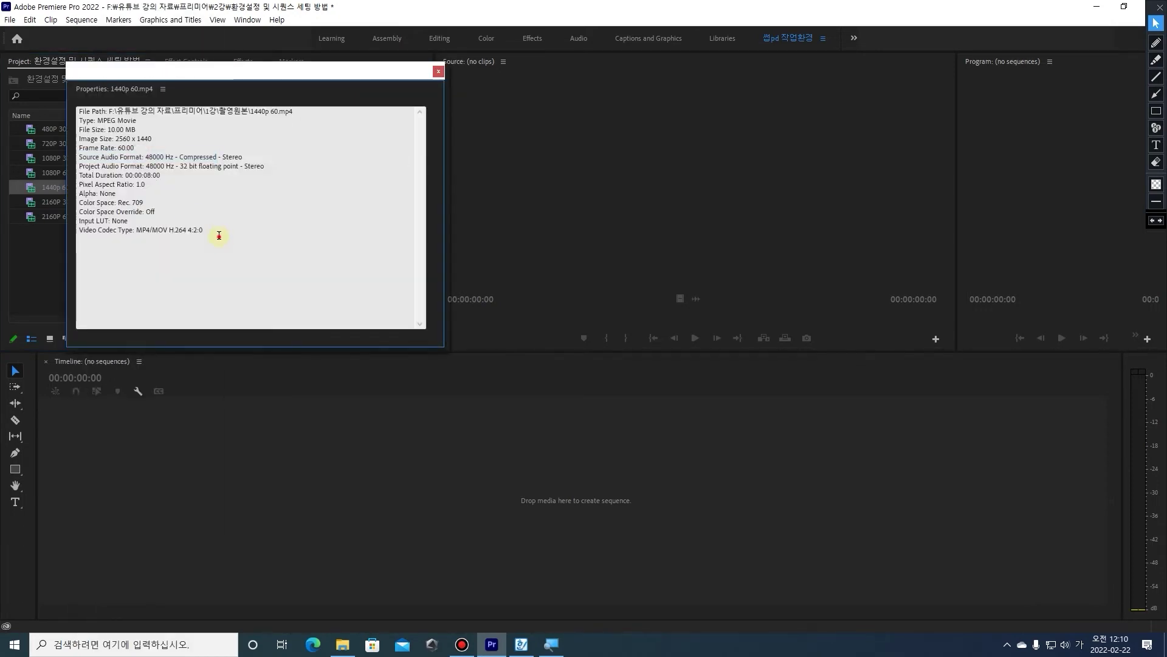
left_click_drag(219, 235, 68, 110)
left_click(222, 219)
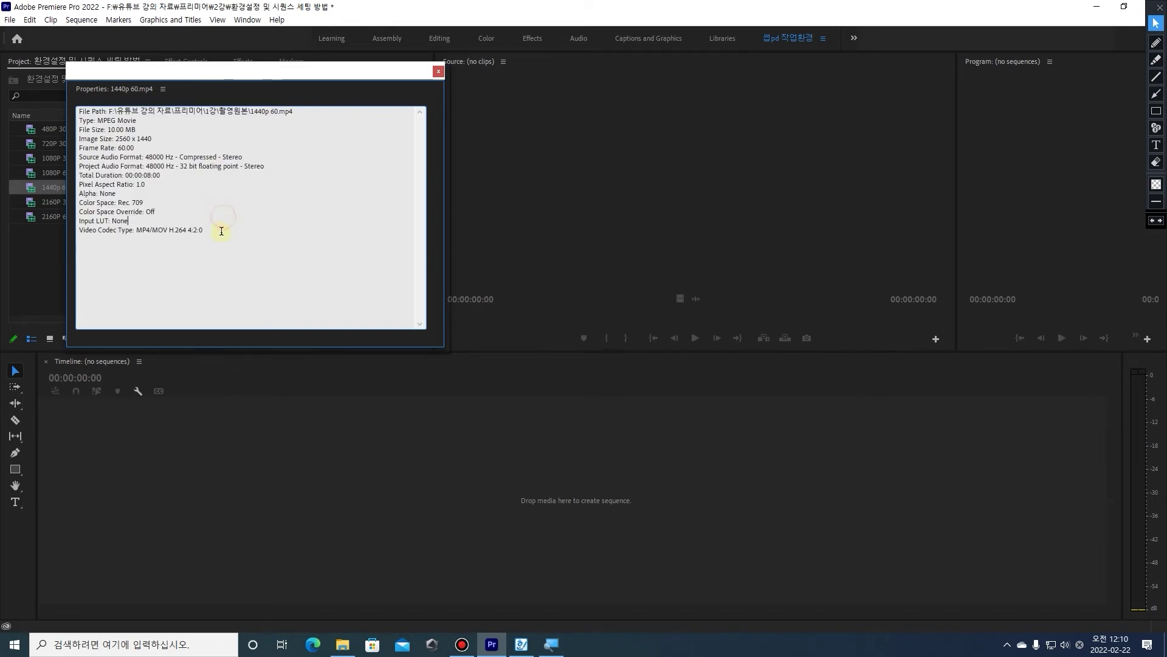
left_click_drag(222, 231, 79, 111)
left_click(242, 207)
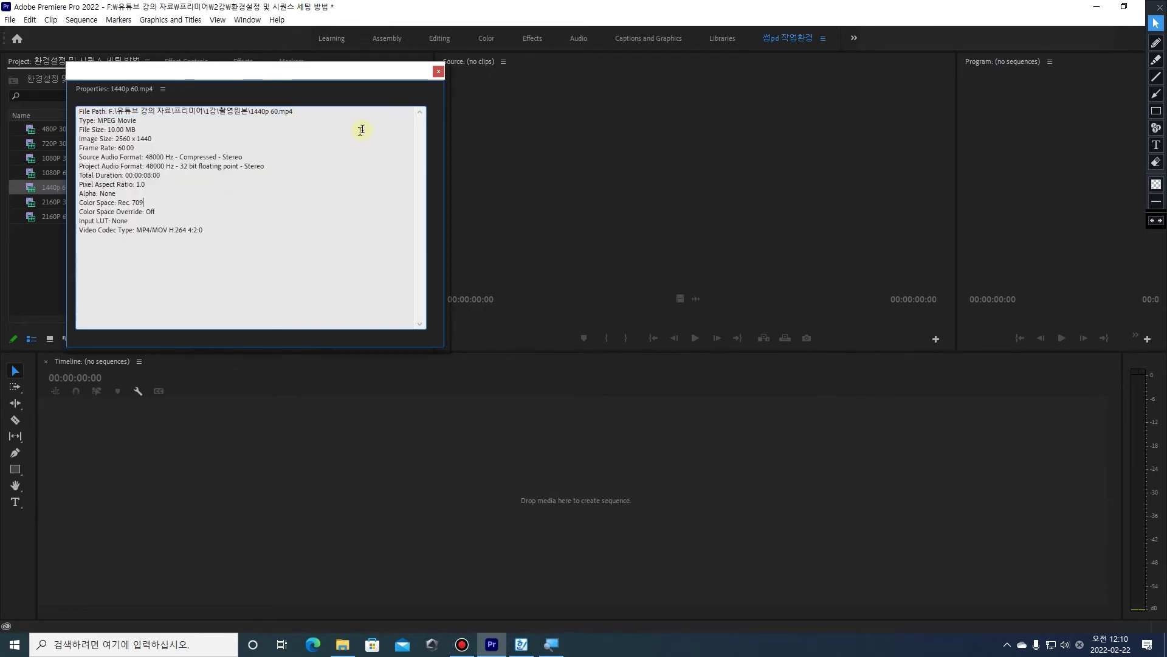
left_click(439, 71)
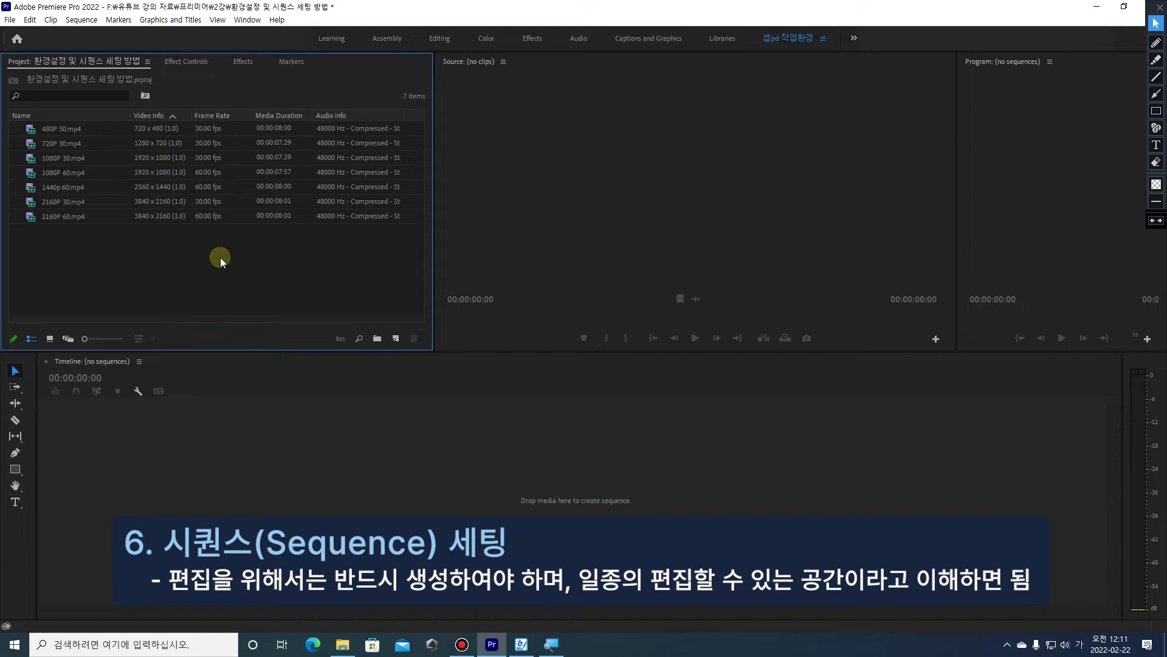
Underline the Timeline panel's title with the red annotation pen and sketch a box labelled "FHD 60fps" over the Source monitor
left_click(1155, 43)
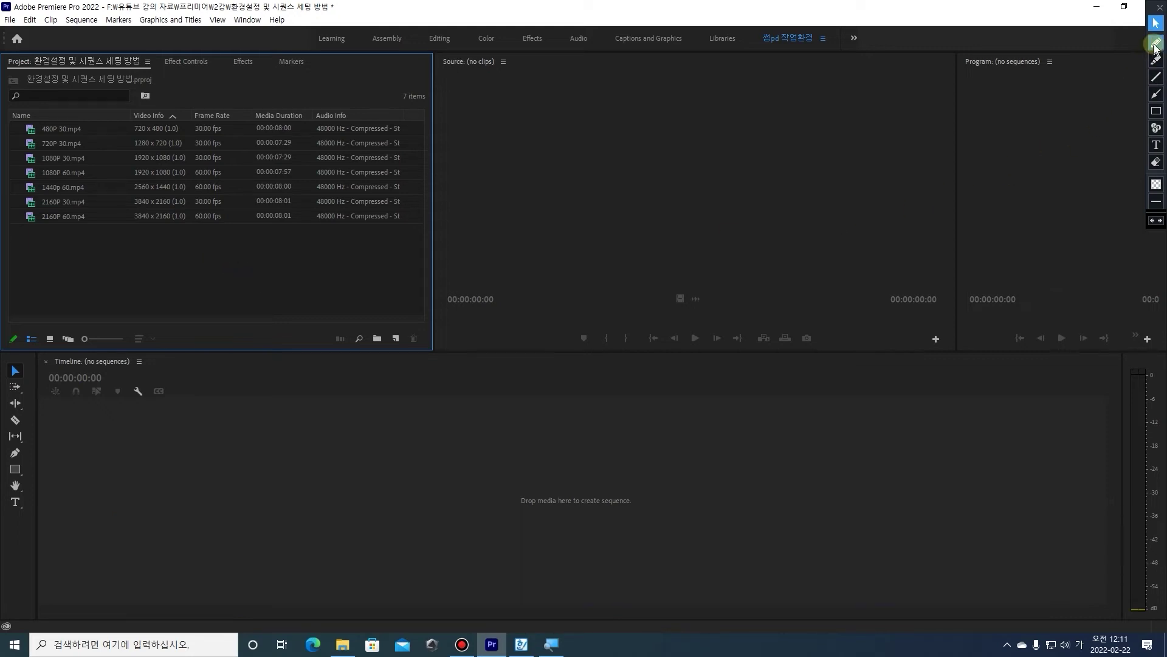
left_click_drag(54, 367, 135, 366)
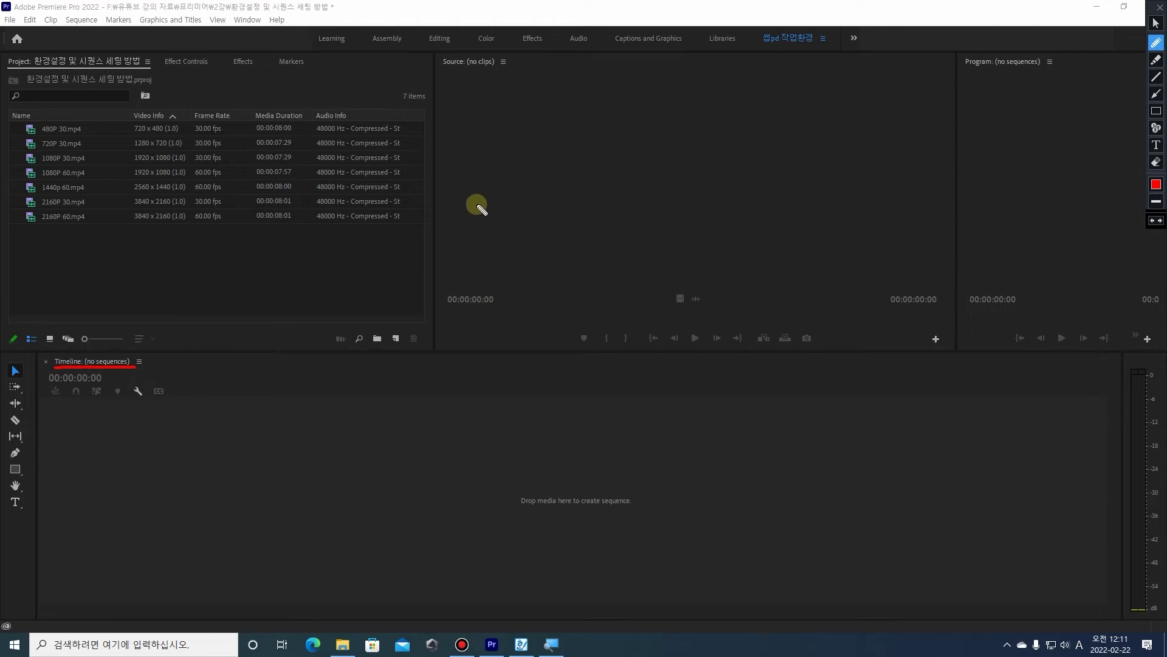
mouse_move(459, 163)
left_mouse_down()
mouse_move(584, 164)
mouse_move(592, 267)
mouse_move(466, 269)
mouse_move(603, 269)
left_mouse_up()
mouse_move(490, 184)
left_mouse_down()
mouse_move(518, 203)
mouse_move(528, 185)
mouse_move(546, 207)
left_mouse_up()
mouse_move(521, 244)
left_mouse_down()
mouse_move(555, 249)
mouse_move(564, 228)
mouse_move(582, 244)
left_mouse_up()
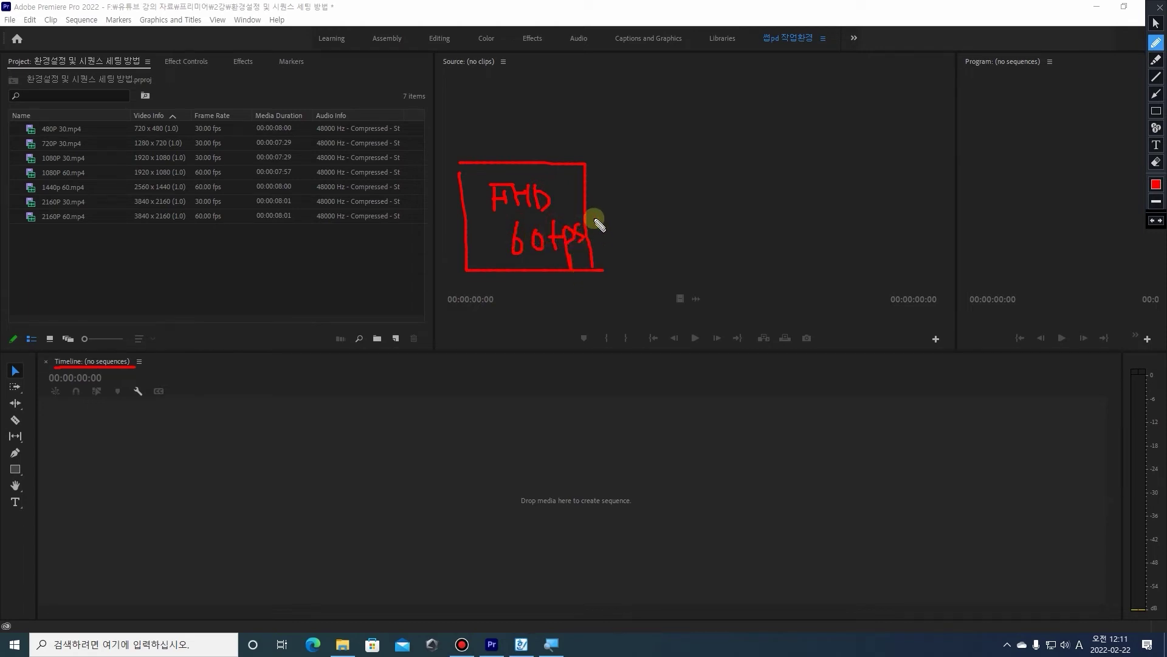
Sketch an arrow to a second box labelled "FHD 60fps" and another arrow leading on from it
mouse_move(599, 203)
left_mouse_down()
mouse_move(587, 207)
mouse_move(610, 212)
left_mouse_up()
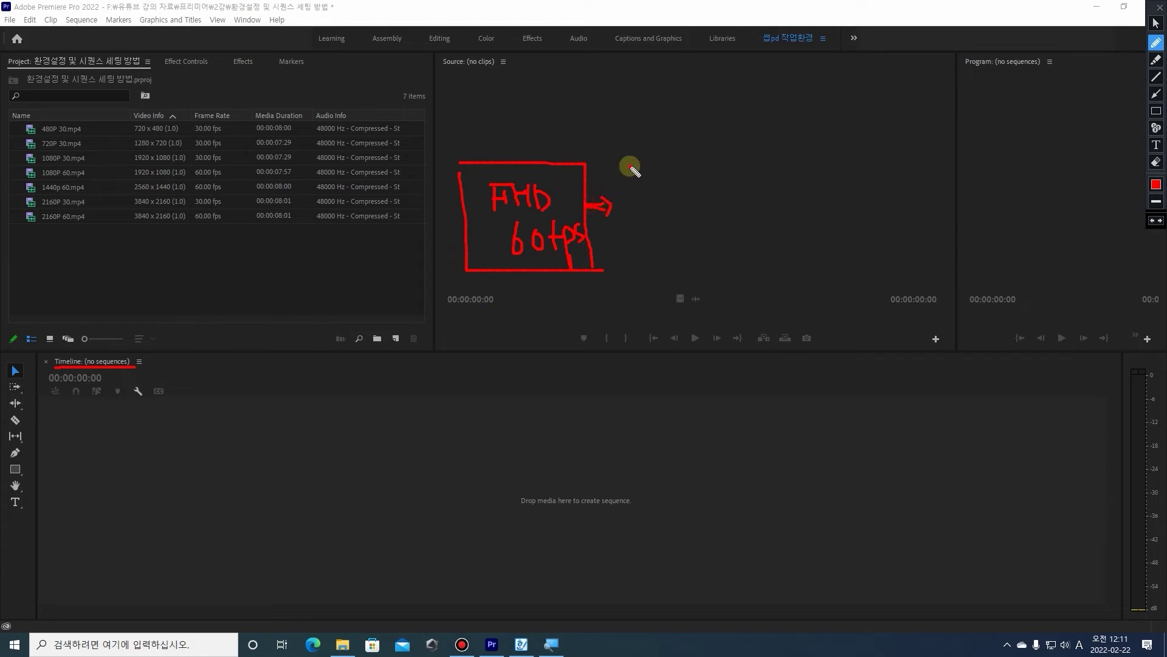
mouse_move(630, 163)
left_mouse_down()
mouse_move(637, 263)
mouse_move(631, 165)
mouse_move(713, 162)
mouse_move(650, 269)
left_mouse_up()
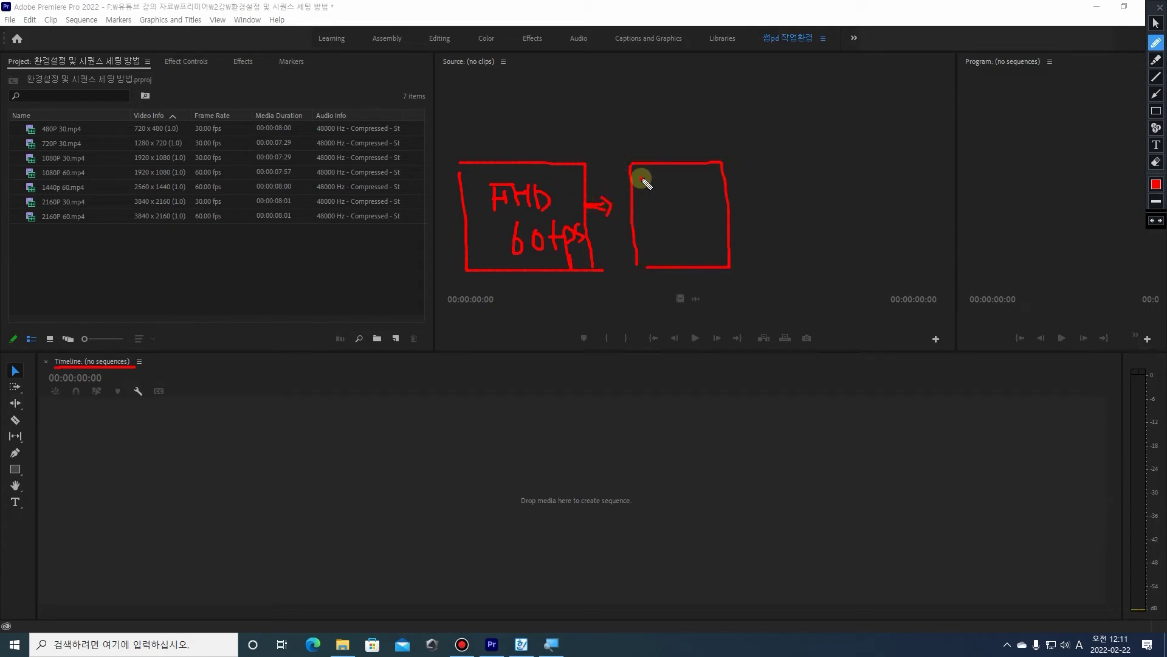
left_click_drag(640, 181, 668, 176)
mouse_move(649, 182)
left_mouse_down()
mouse_move(651, 204)
mouse_move(680, 193)
mouse_move(672, 188)
mouse_move(693, 203)
left_mouse_up()
mouse_move(671, 216)
left_mouse_down()
mouse_move(668, 257)
mouse_move(673, 237)
mouse_move(695, 226)
mouse_move(694, 248)
mouse_move(705, 236)
mouse_move(714, 248)
mouse_move(719, 230)
mouse_move(710, 273)
left_mouse_up()
mouse_move(716, 209)
left_mouse_down()
mouse_move(759, 207)
mouse_move(742, 217)
mouse_move(748, 192)
mouse_move(753, 226)
left_mouse_up()
Sketch a third box over the Source monitor and outline the clips' metadata columns, with an arrow from the project title
mouse_move(778, 160)
left_mouse_down()
mouse_move(776, 249)
mouse_move(781, 154)
mouse_move(923, 158)
mouse_move(925, 264)
mouse_move(795, 282)
left_mouse_up()
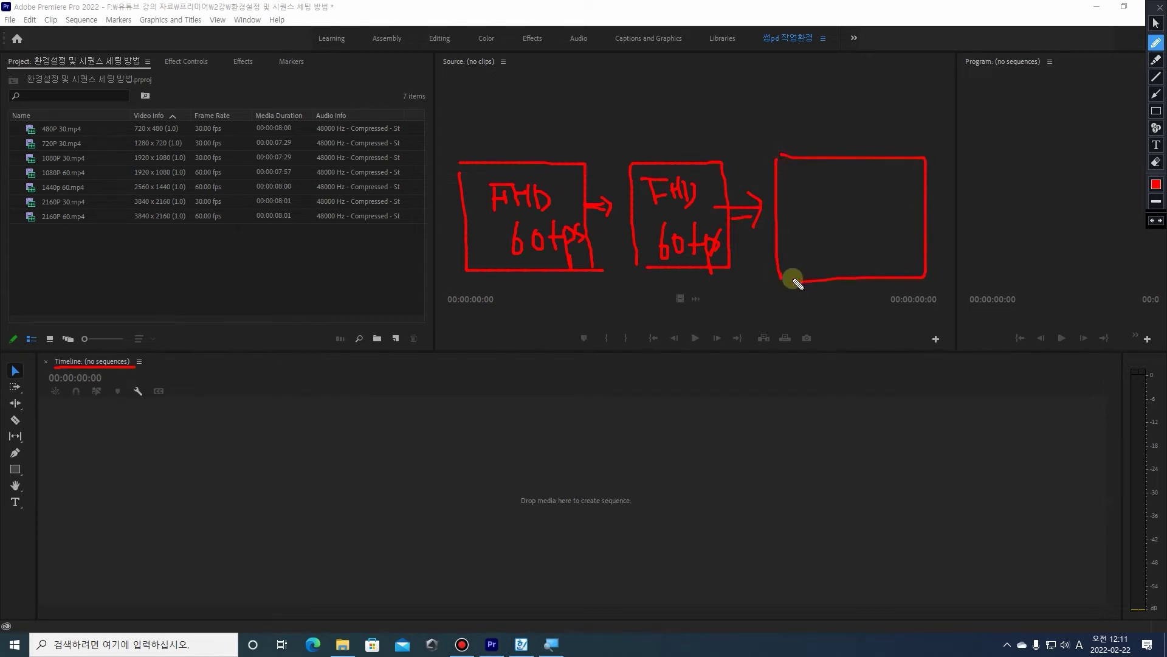
left_click_drag(54, 50, 104, 141)
left_click_drag(91, 128, 105, 142)
mouse_move(122, 231)
left_mouse_down()
mouse_move(389, 233)
mouse_move(413, 195)
mouse_move(352, 107)
mouse_move(140, 100)
mouse_move(133, 222)
left_mouse_up()
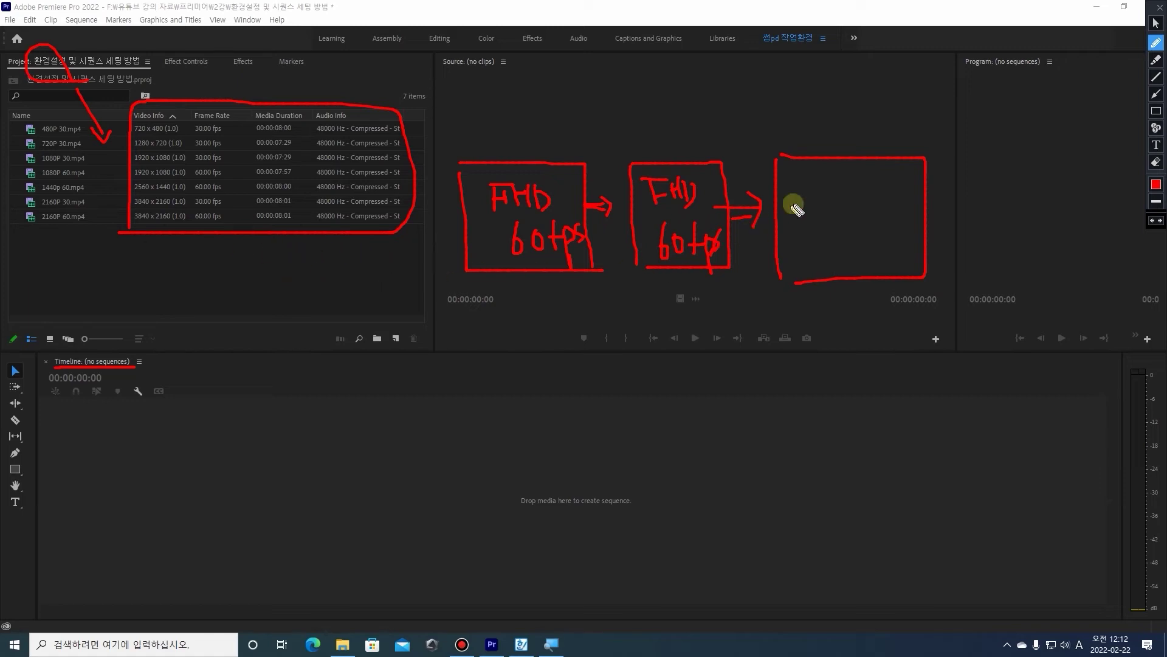
Label the third box "FHD 60fps" and draw a double-line arrow leading on from it
mouse_move(803, 168)
left_mouse_down()
mouse_move(838, 164)
mouse_move(814, 196)
mouse_move(830, 180)
left_mouse_up()
left_click_drag(830, 171, 875, 183)
mouse_move(816, 210)
left_mouse_down()
mouse_move(848, 236)
mouse_move(859, 219)
mouse_move(862, 255)
mouse_move(865, 219)
mouse_move(887, 242)
left_mouse_up()
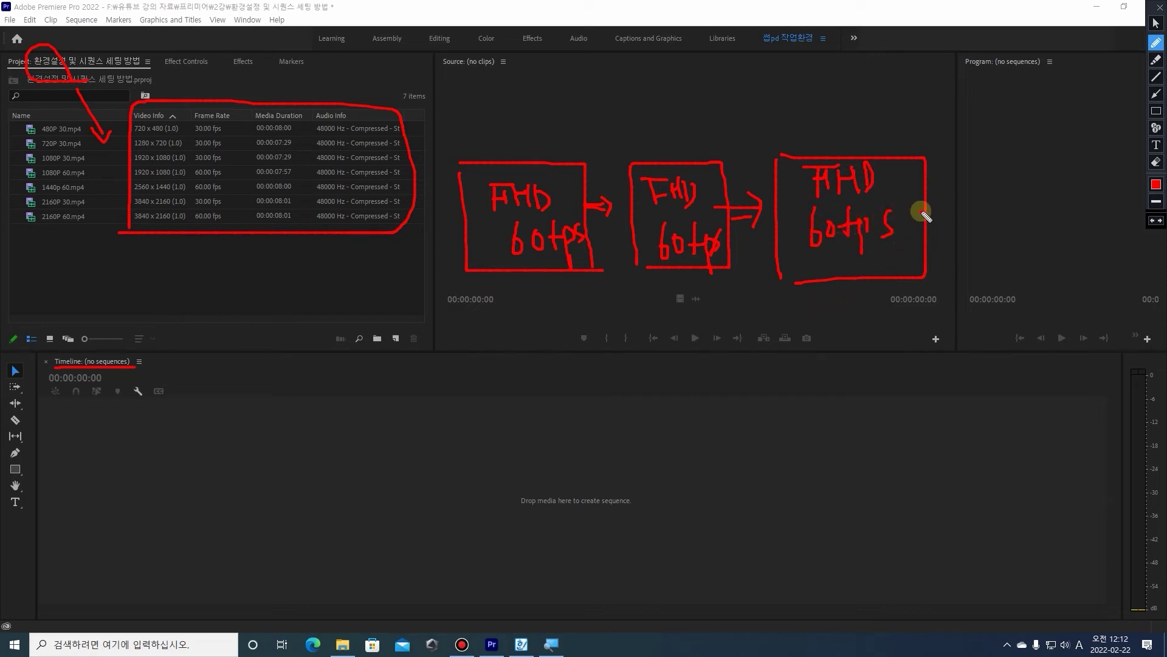
left_click_drag(921, 210, 950, 209)
left_click_drag(921, 215, 961, 220)
Sketch a fourth box labelled "FHD 60fps" over the Program monitor
left_click_drag(969, 153, 974, 279)
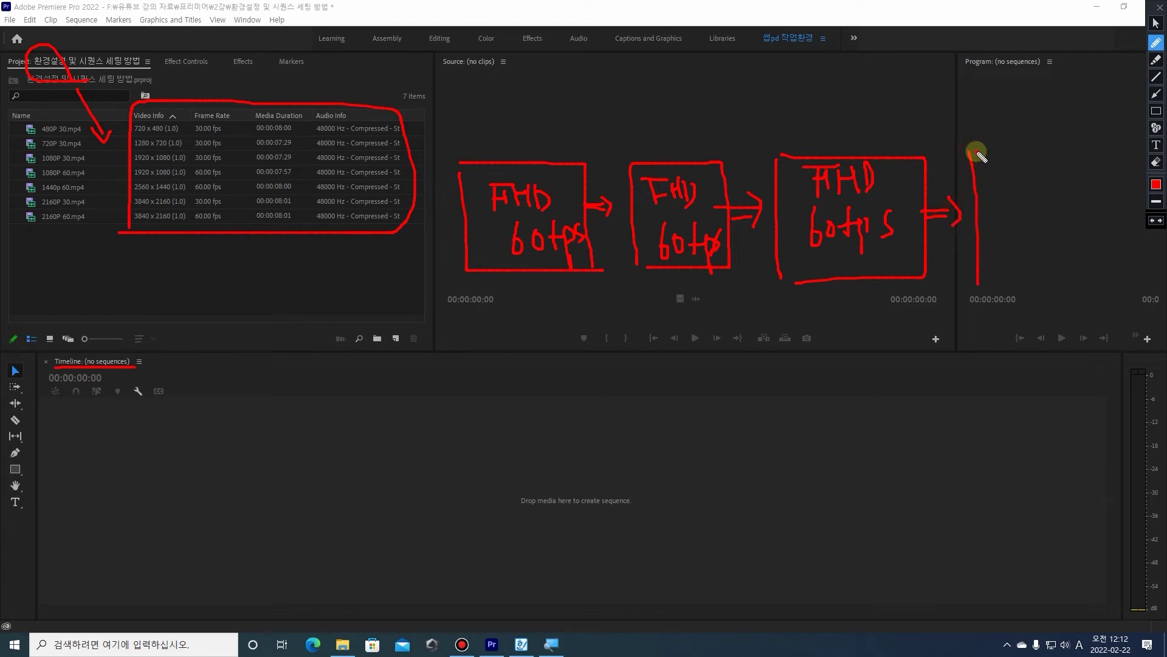
mouse_move(971, 153)
left_mouse_down()
mouse_move(1065, 160)
mouse_move(1068, 277)
mouse_move(977, 279)
left_mouse_up()
mouse_move(986, 174)
left_mouse_down()
mouse_move(1013, 175)
mouse_move(1007, 192)
mouse_move(1020, 174)
mouse_move(1022, 187)
mouse_move(1034, 177)
mouse_move(1009, 245)
mouse_move(1035, 218)
mouse_move(1023, 239)
mouse_move(1050, 230)
left_mouse_up()
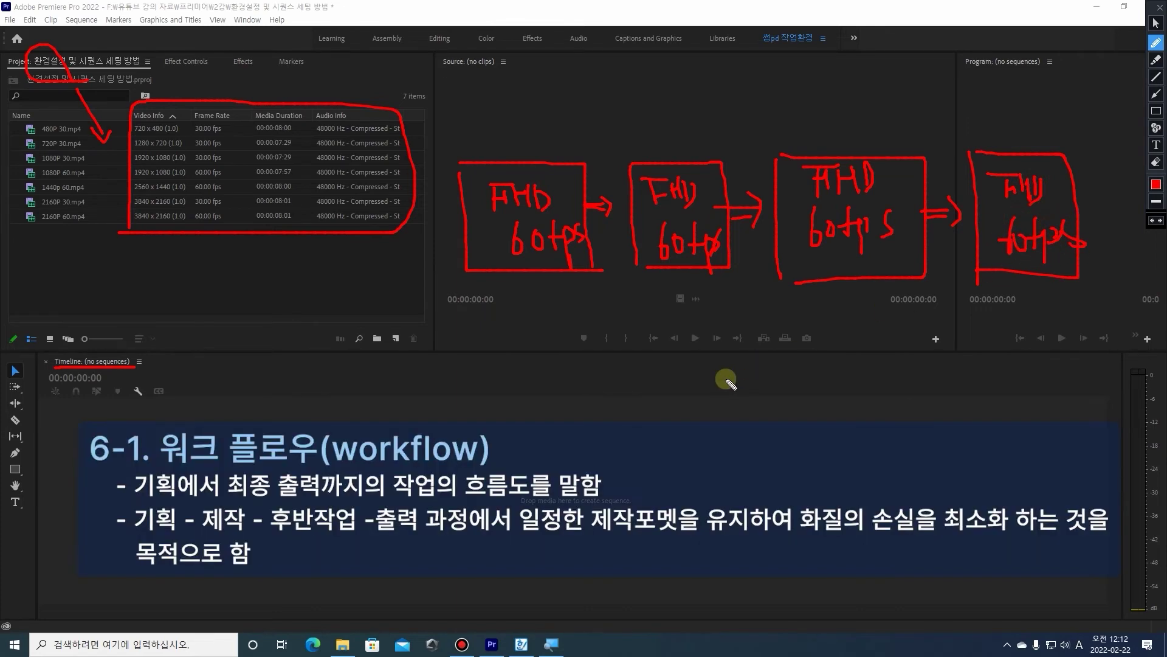
Draw lines linking the first workflow box to the last one, and clear all pen annotations from the screen
left_click_drag(547, 284, 550, 331)
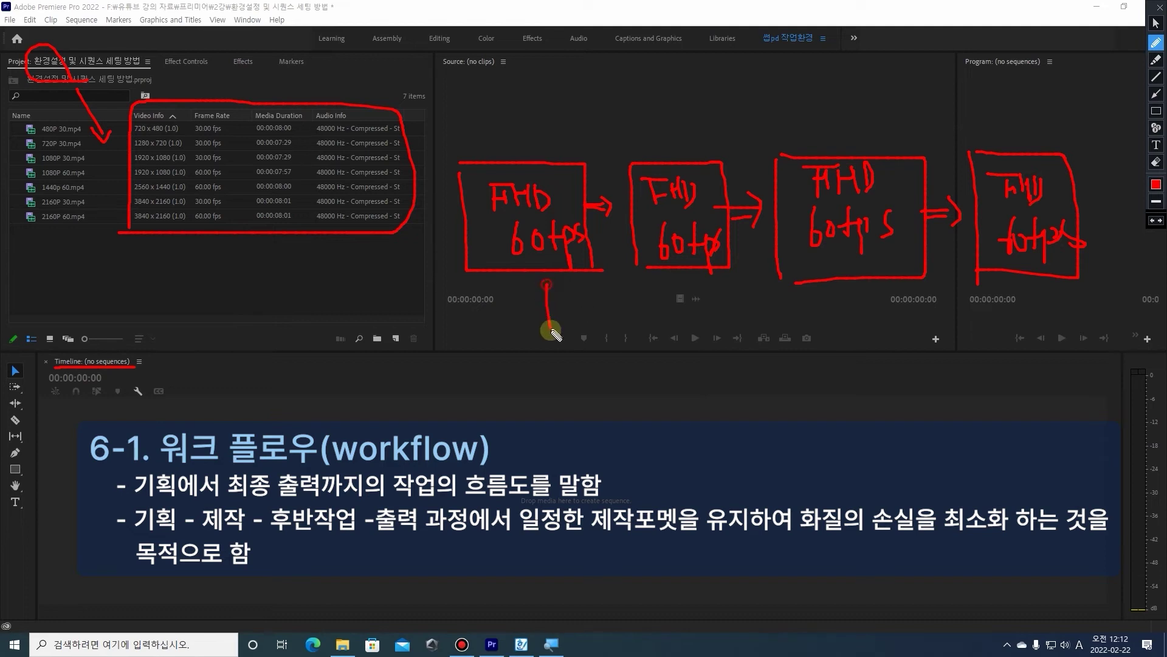
mouse_move(689, 346)
left_mouse_down()
mouse_move(1005, 338)
mouse_move(1022, 287)
left_mouse_up()
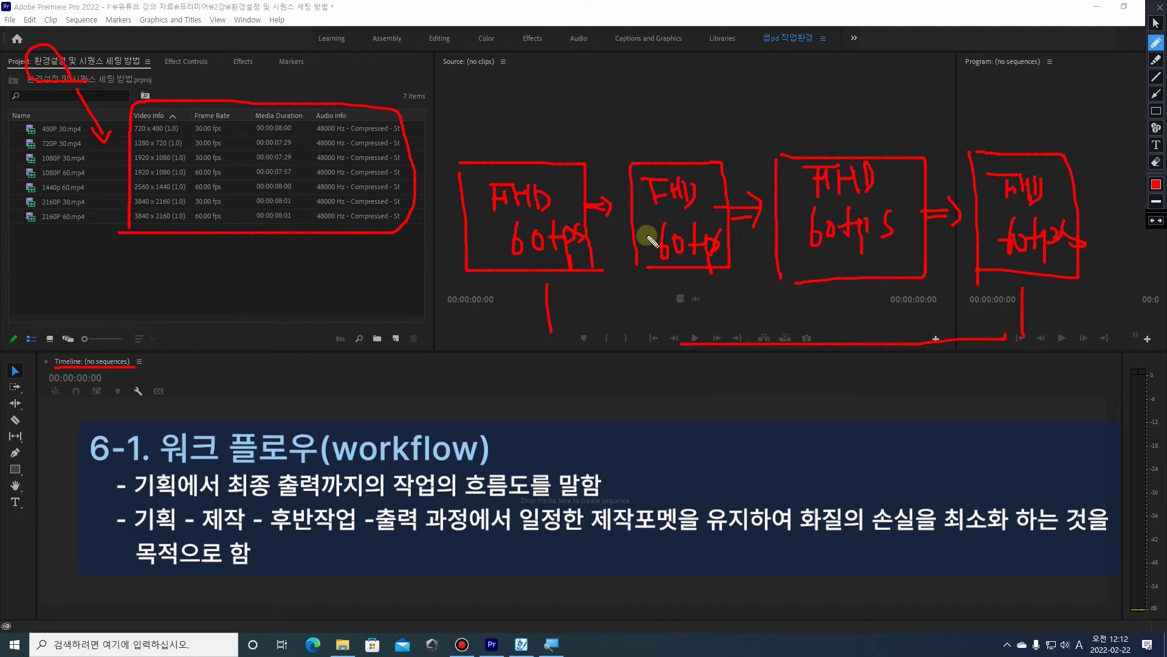
mouse_move(549, 157)
left_mouse_down()
mouse_move(746, 108)
mouse_move(961, 113)
mouse_move(989, 130)
left_mouse_up()
mouse_move(606, 297)
left_mouse_down()
mouse_move(841, 316)
mouse_move(940, 297)
left_mouse_up()
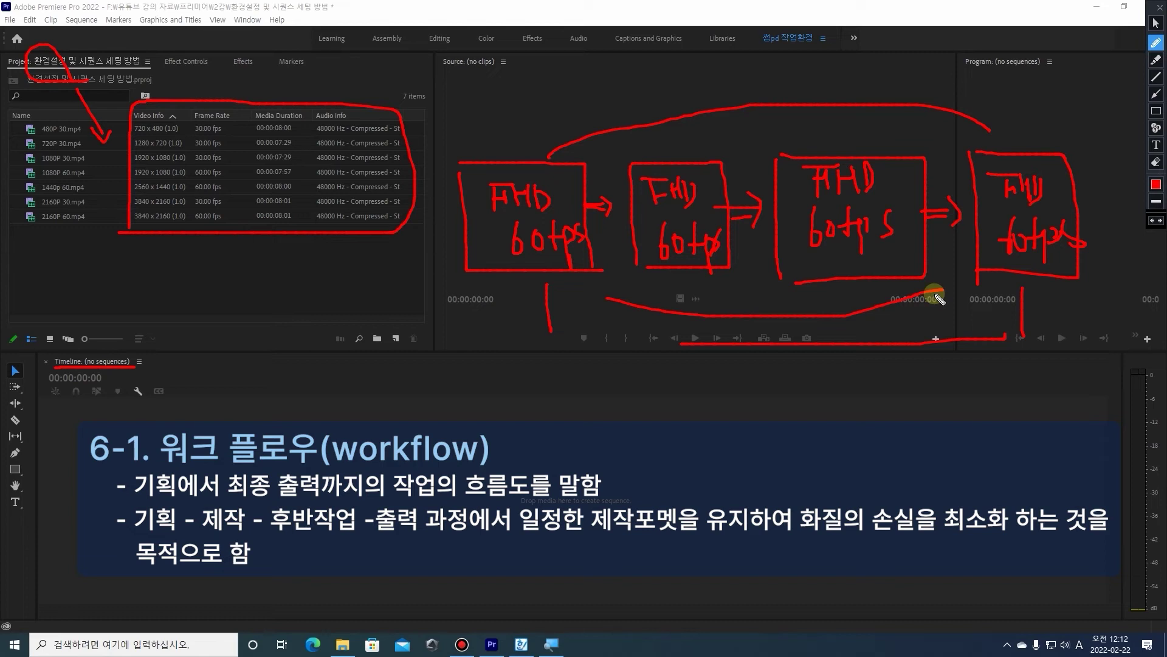
key("Escape")
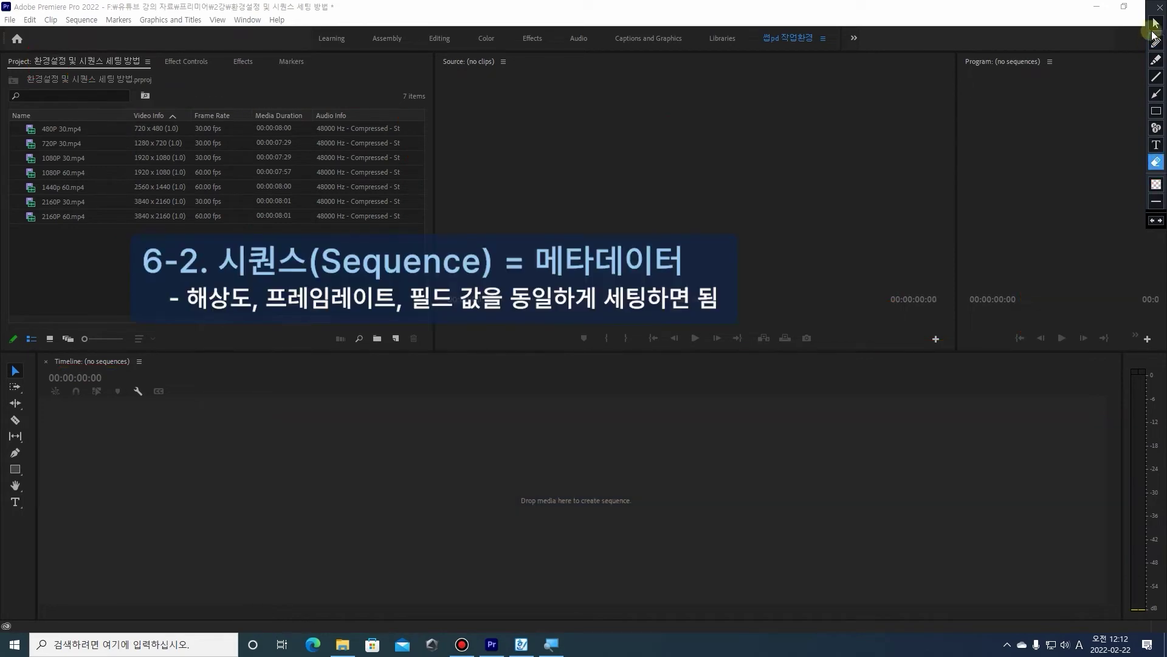
Highlight the listed clips, and 1080P 60.mp4 on its own, to review their metadata, and clear the selection
left_click(85, 211)
left_click_drag(85, 210, 60, 121)
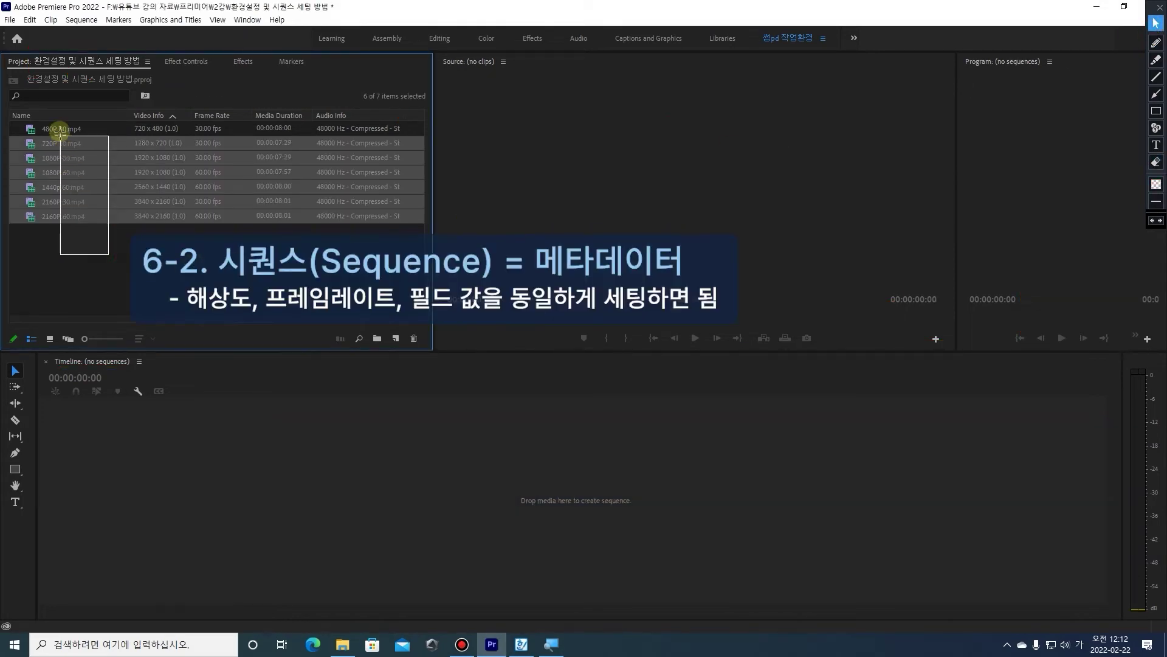
left_click(96, 252)
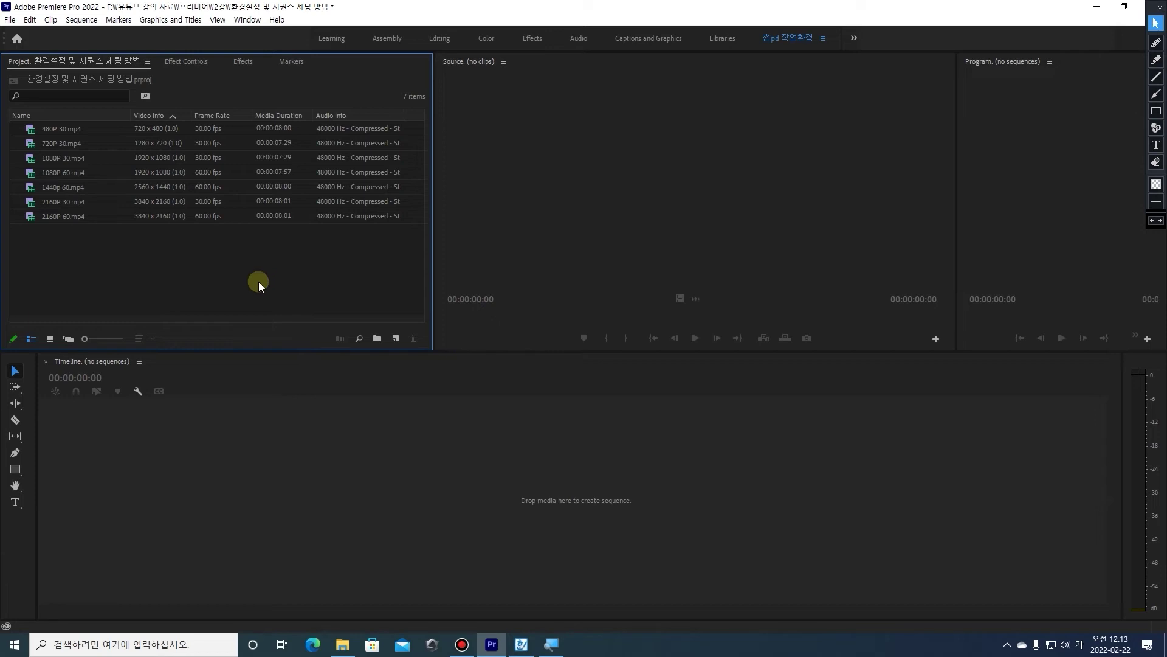
left_click(71, 176)
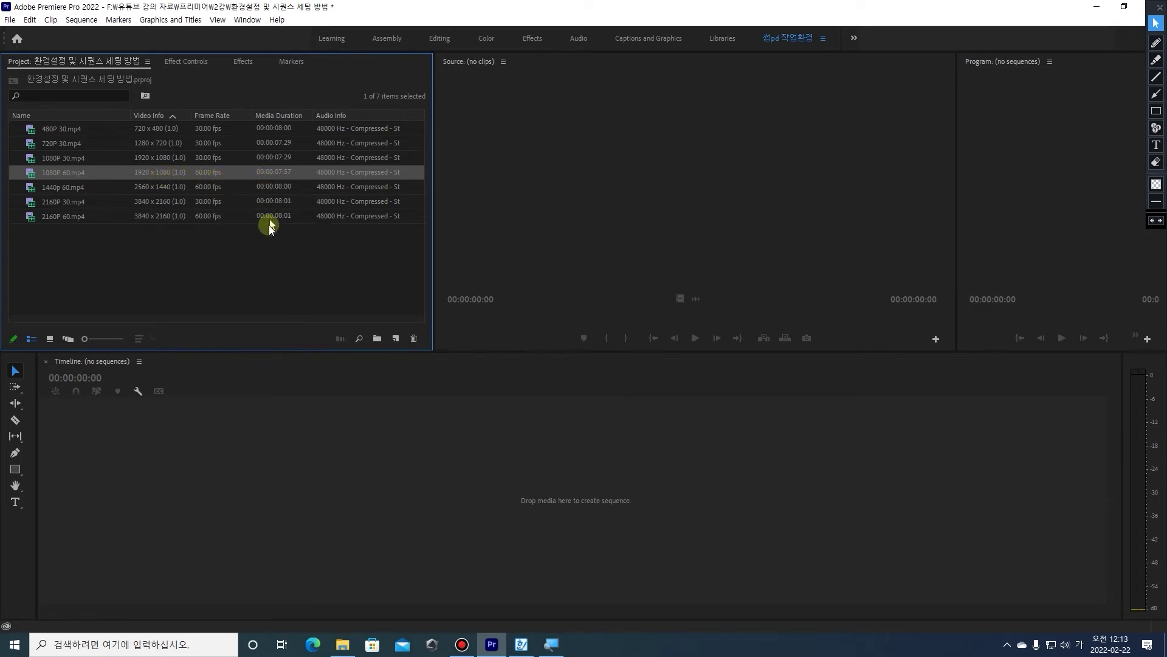
left_click(262, 261)
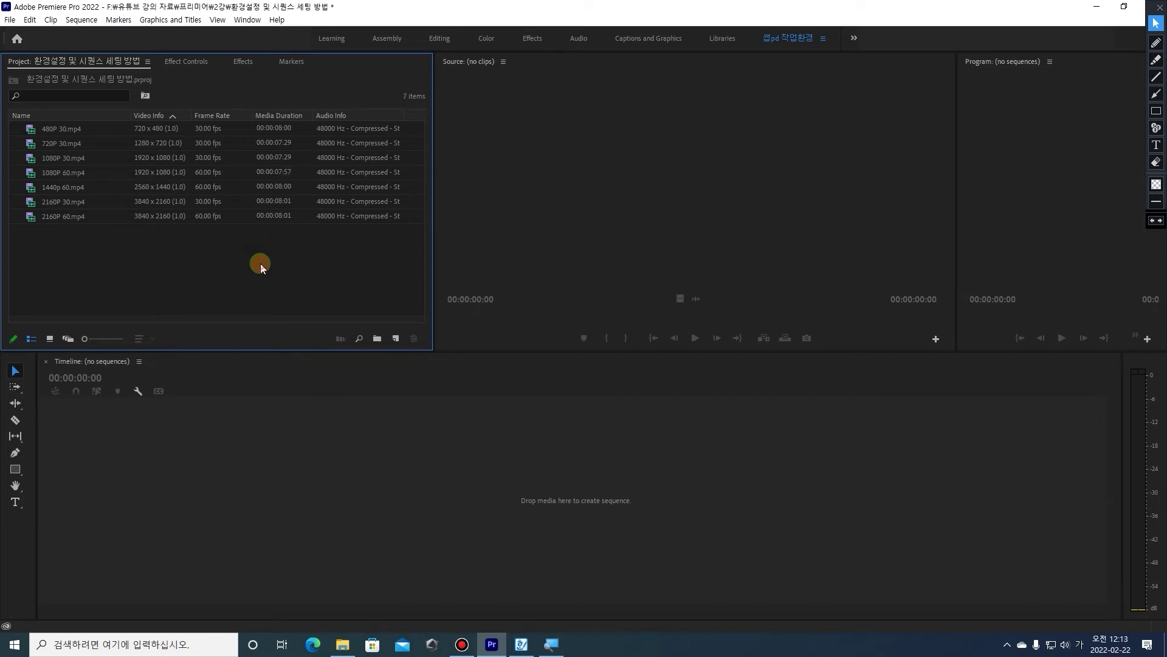
View where the new Sequence command is offered, both application-wide and within the Project panel, without creating one
left_click(10, 20)
mouse_move(134, 36)
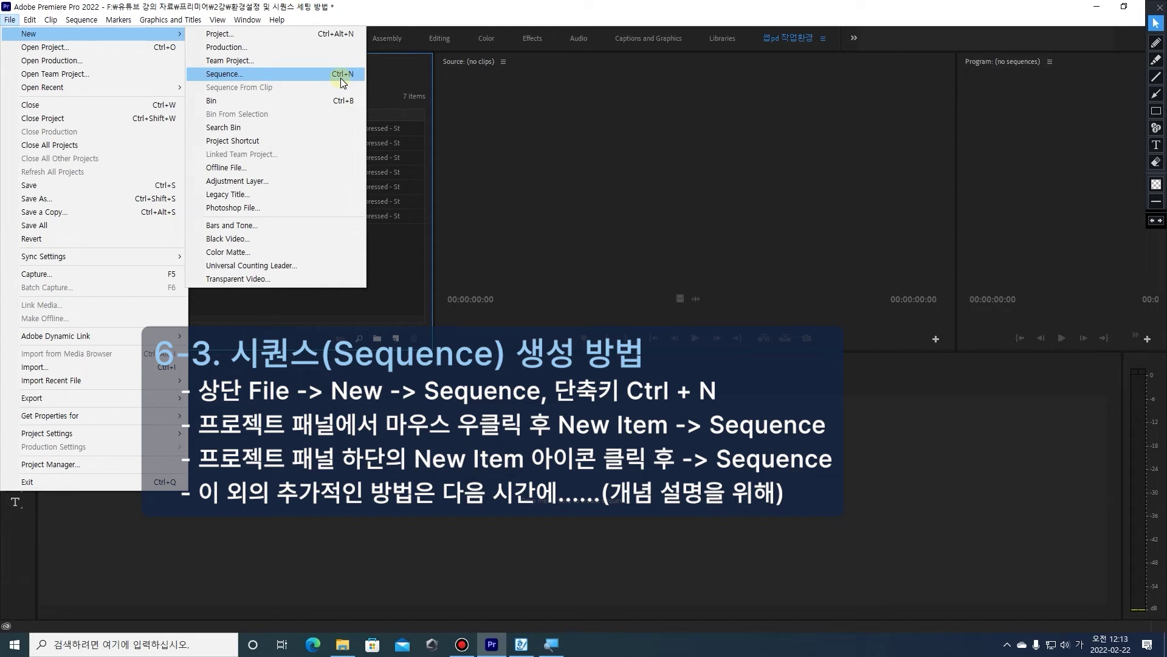
left_click(305, 307)
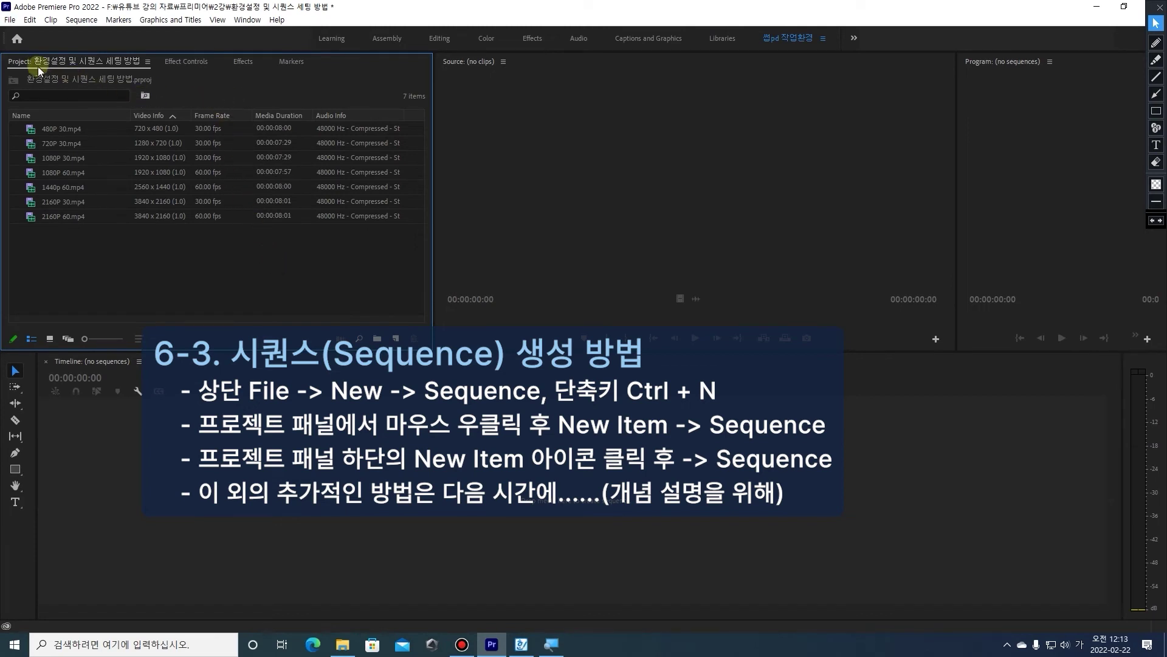
right_click(221, 91)
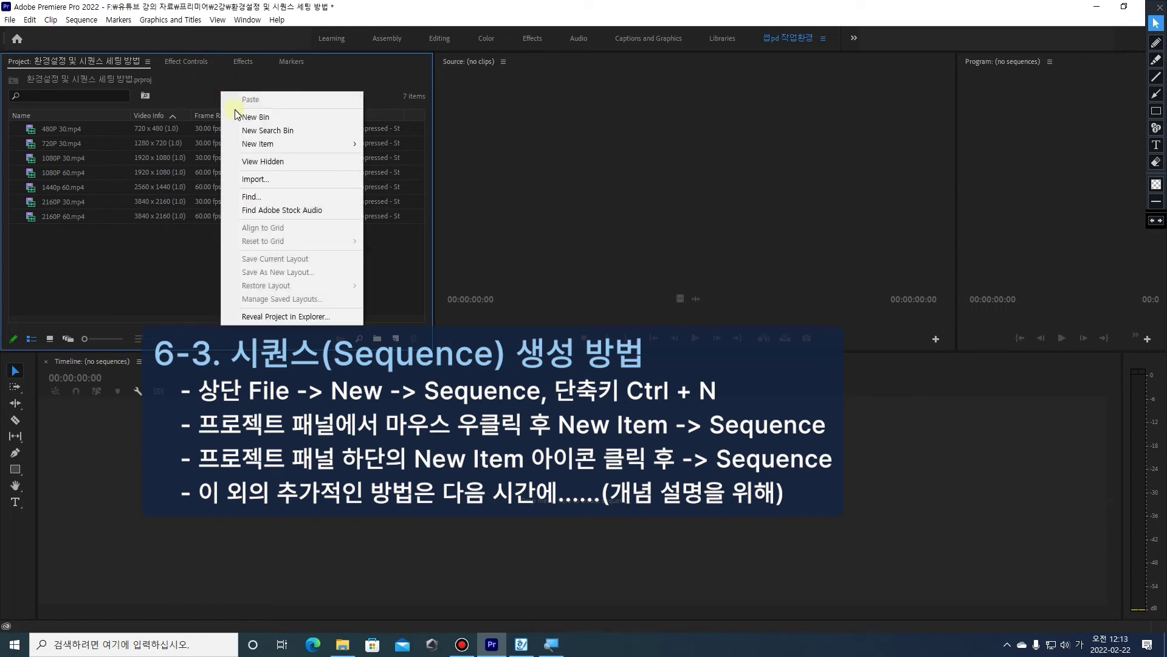
mouse_move(288, 145)
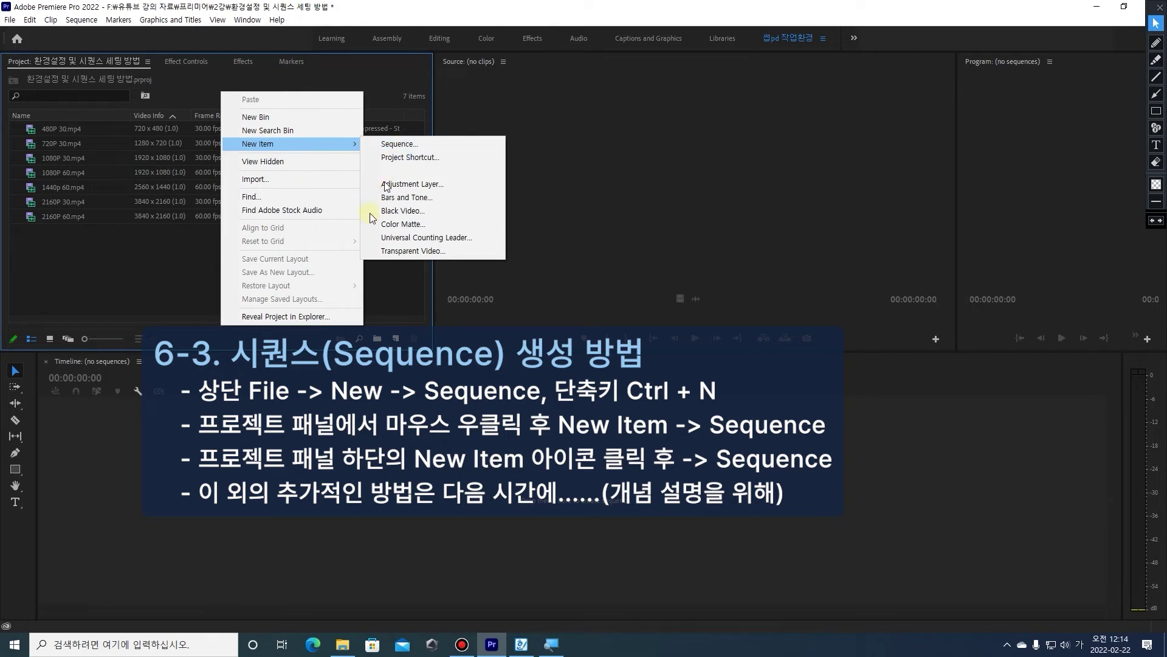
left_click(185, 303)
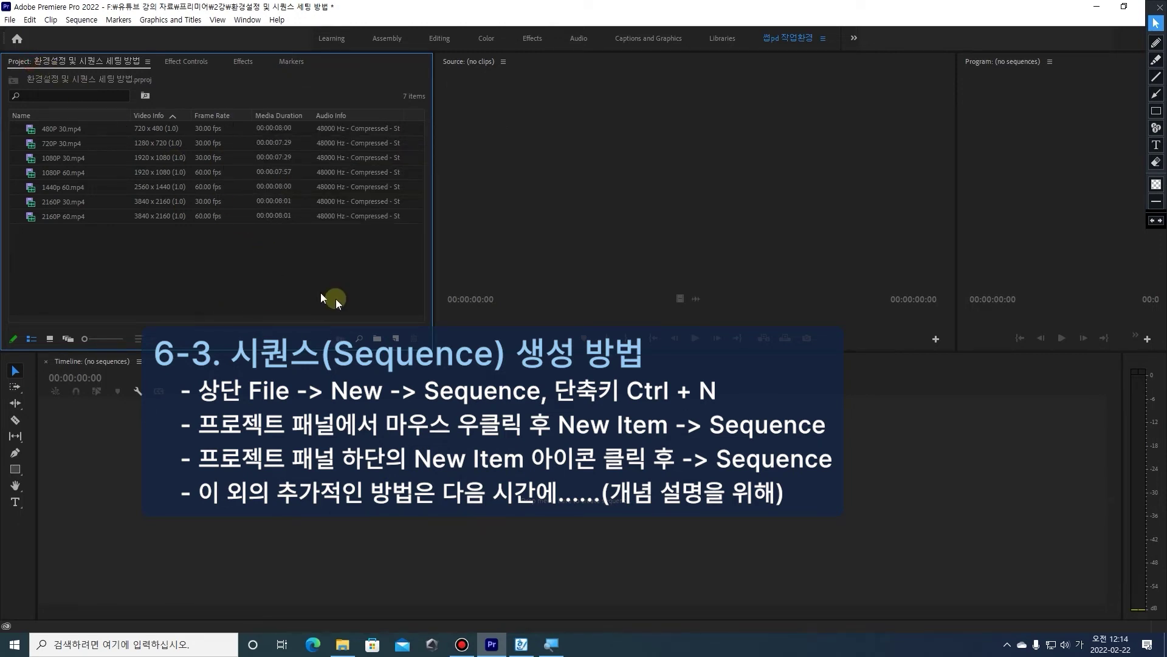
Circle the Project panel's New Item control in red and view the item types it offers, without creating any
left_click(1156, 43)
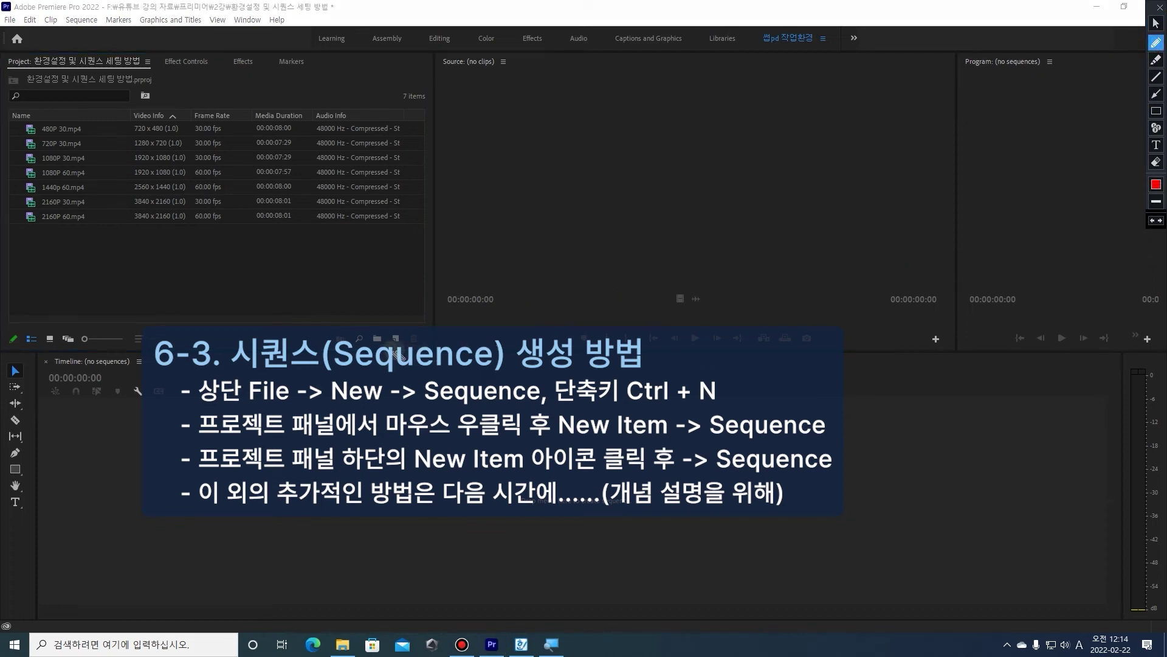
mouse_move(386, 344)
left_mouse_down()
mouse_move(393, 329)
mouse_move(412, 341)
left_mouse_up()
left_click(1156, 23)
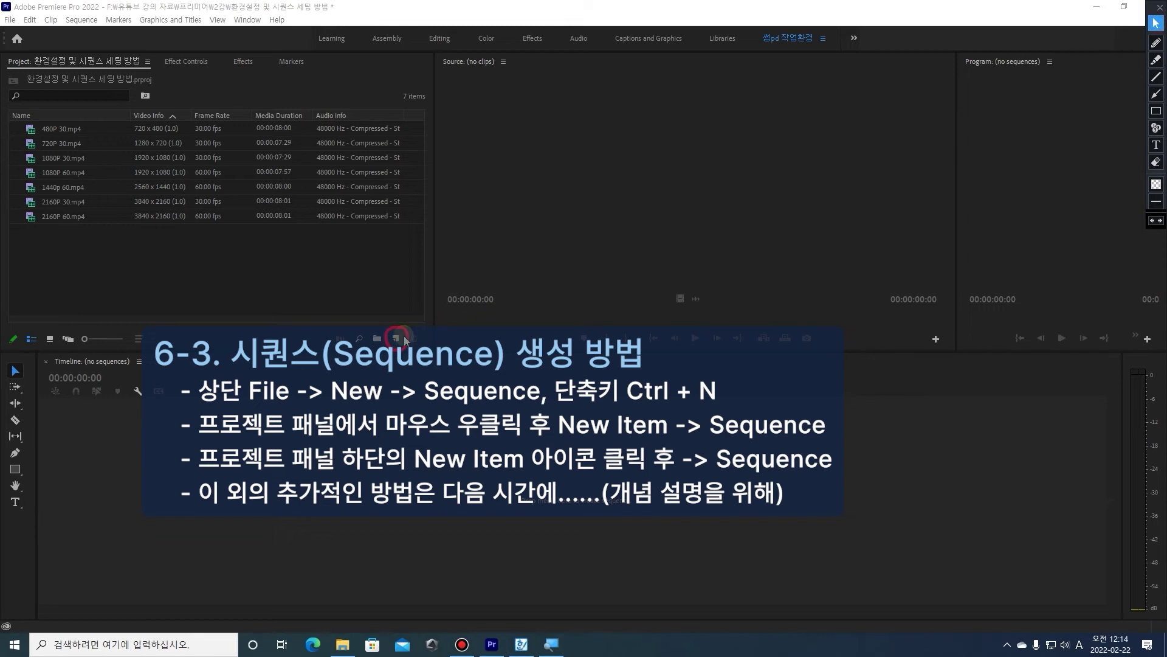
left_click(396, 338)
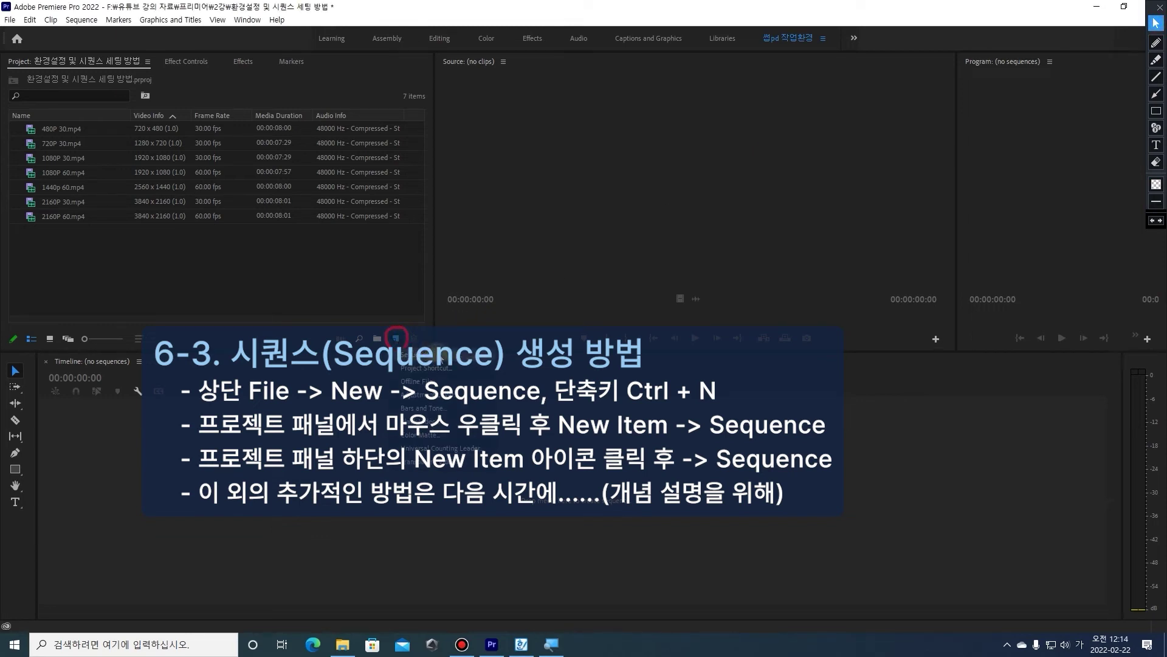
left_click(408, 279)
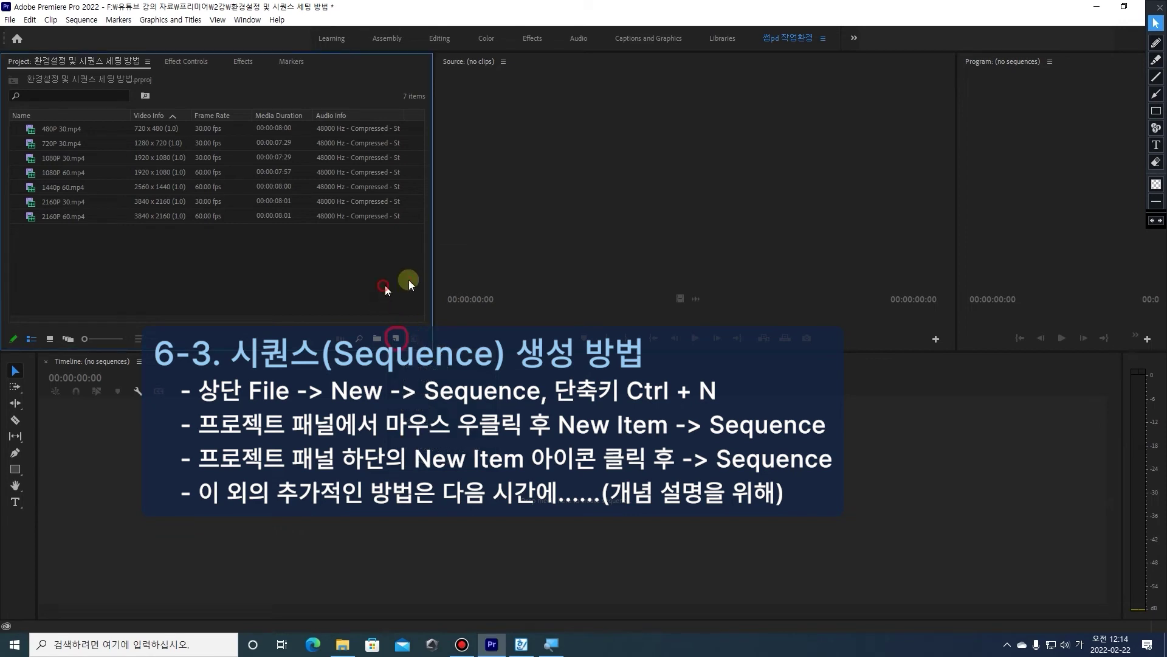
Clear the red circle from the screen and start creating a new sequence
left_click(1154, 161)
left_click(1156, 23)
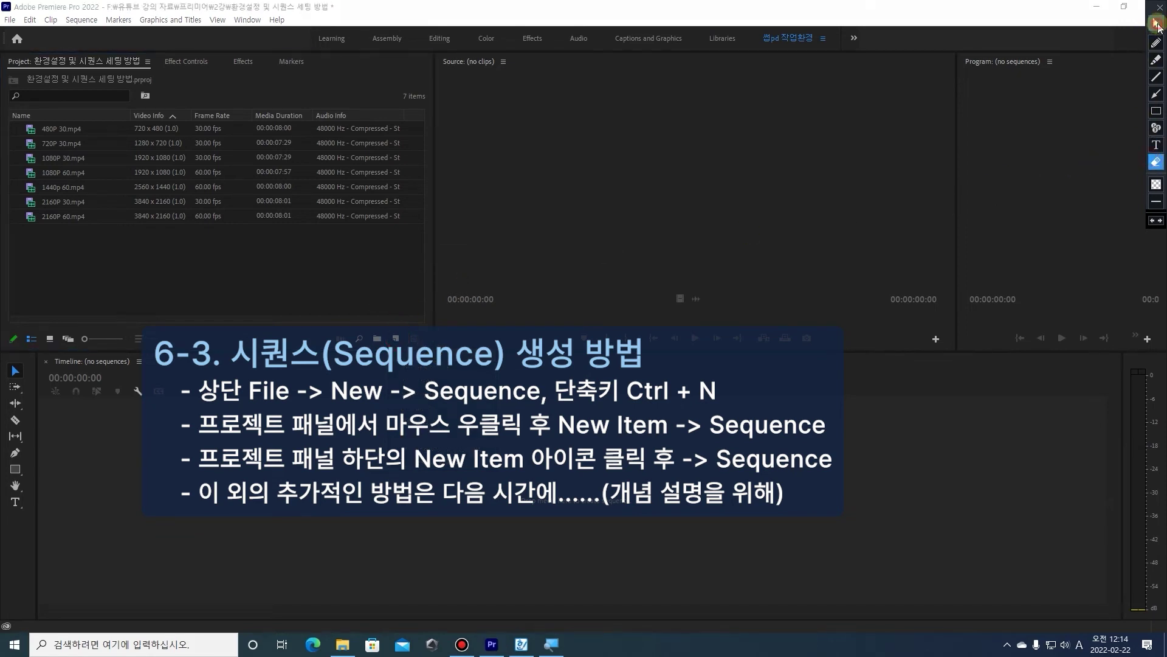
left_click(251, 283)
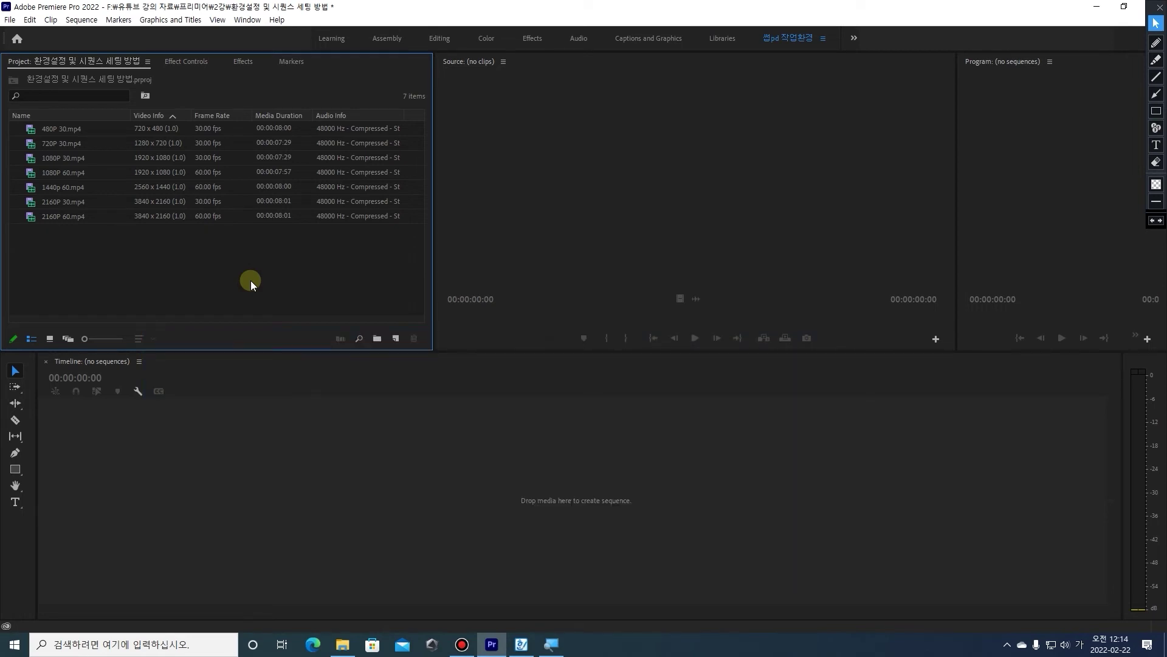
key("ctrl+n")
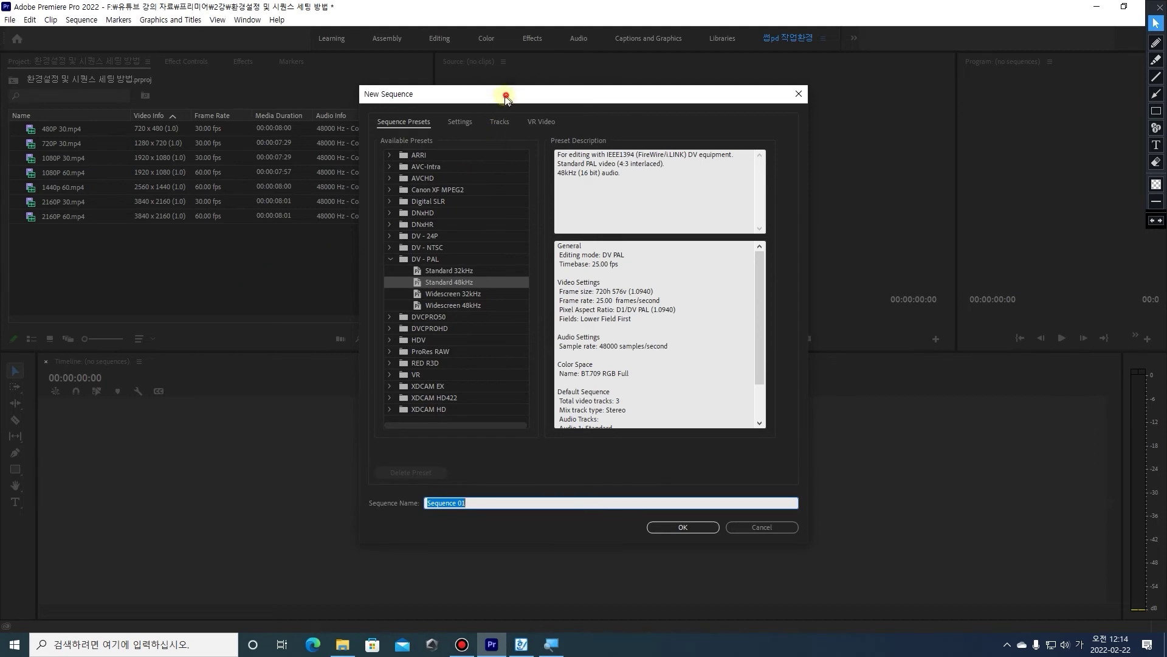
left_click_drag(506, 98, 485, 111)
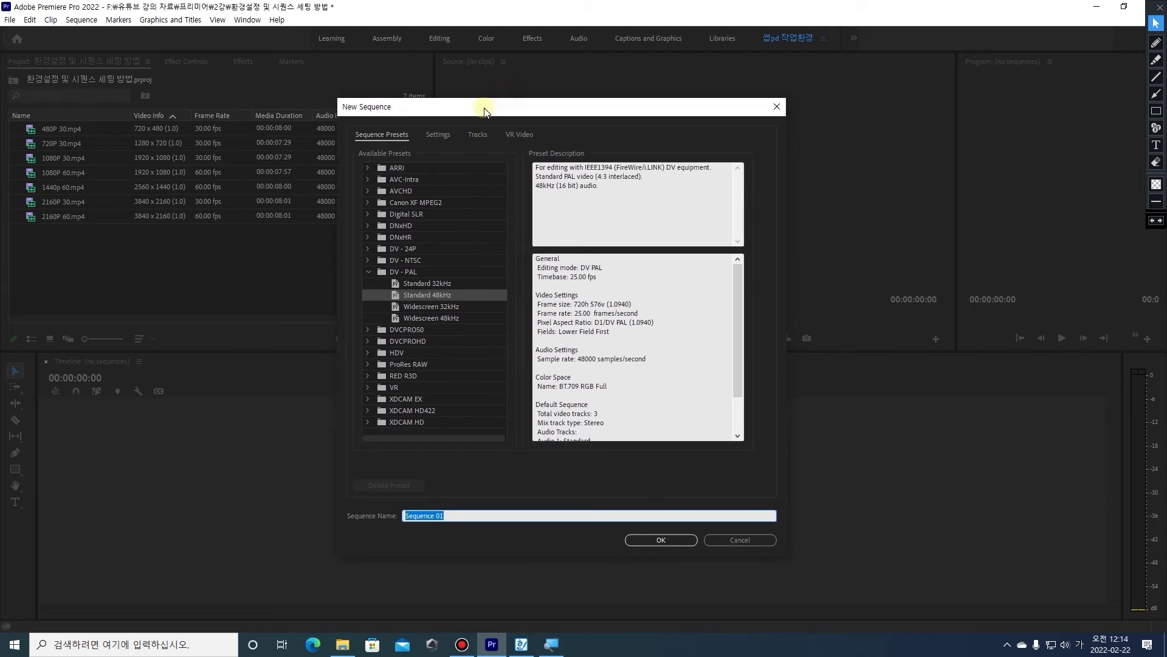
Mark the Sequence Presets, Settings, Tracks and VR Video sections in red, circling Settings and ticking the preset list
left_click(1156, 43)
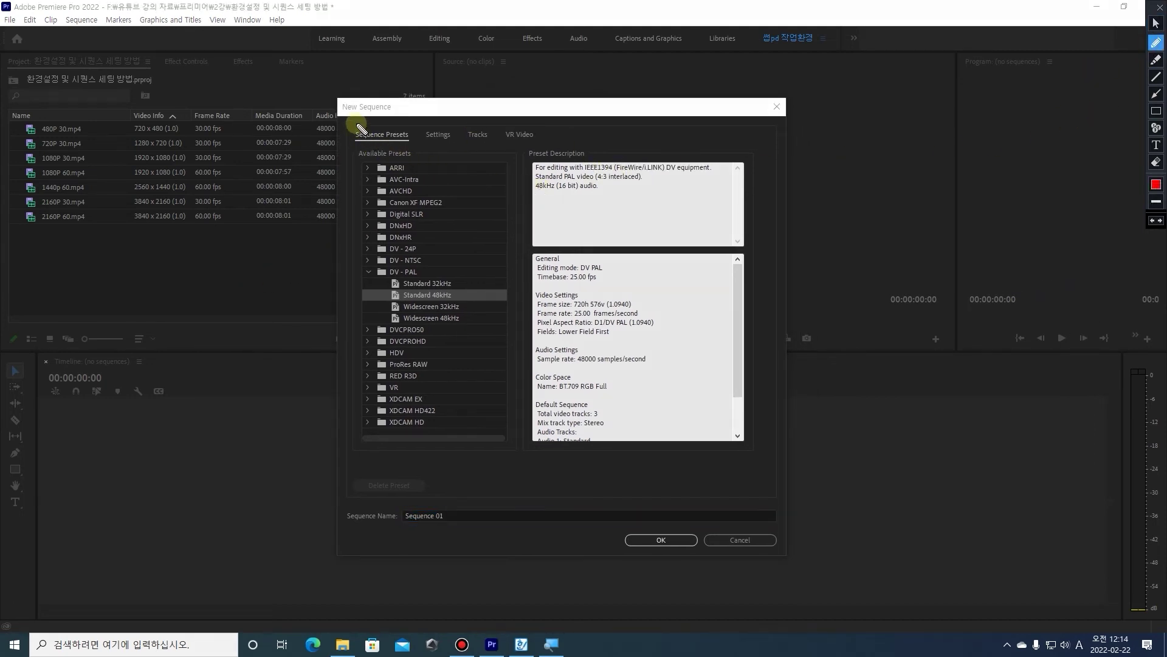
left_click_drag(349, 125, 364, 121)
left_click_drag(427, 139, 535, 136)
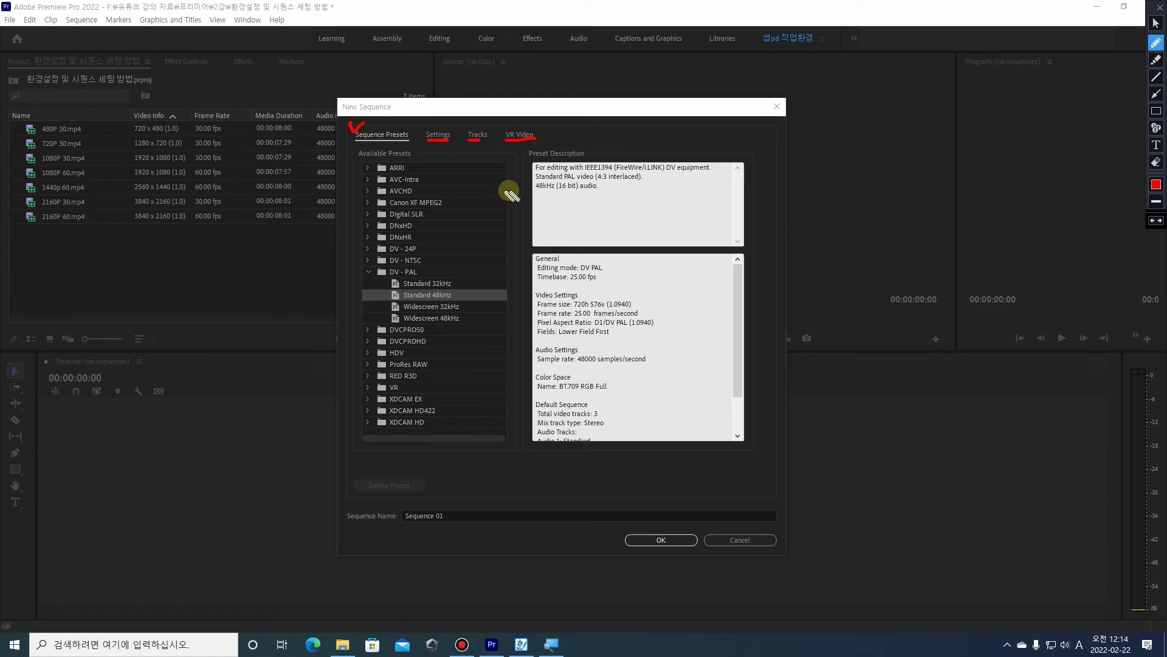
left_click_drag(355, 141, 408, 143)
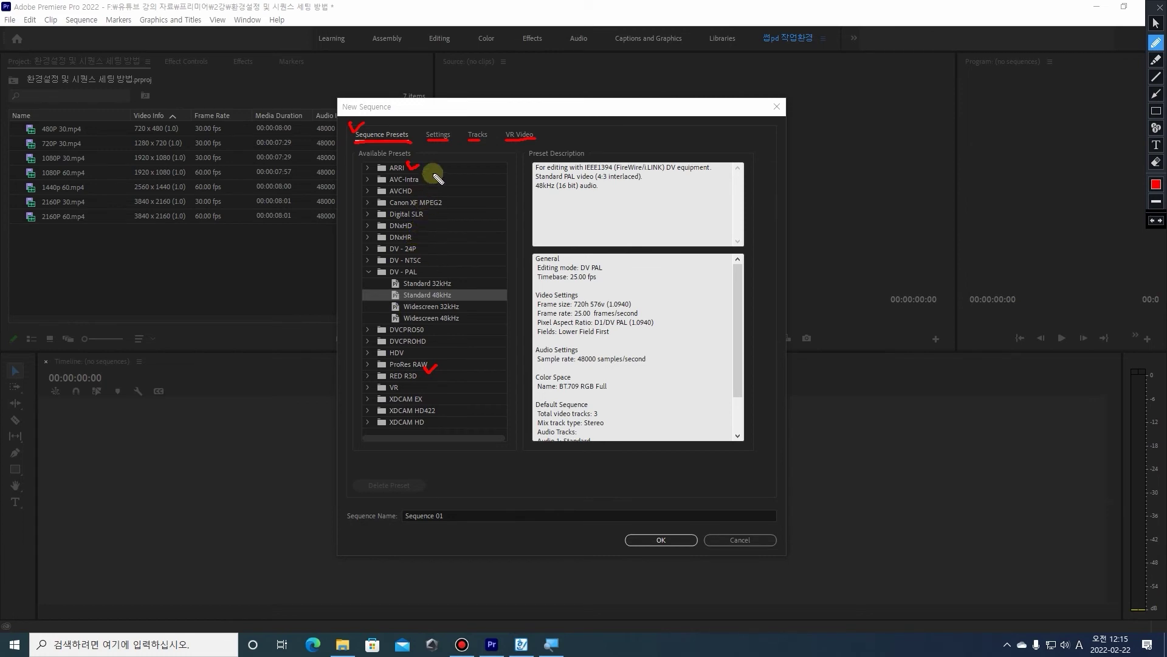
mouse_move(449, 140)
left_mouse_down()
mouse_move(434, 120)
mouse_move(457, 148)
left_mouse_up()
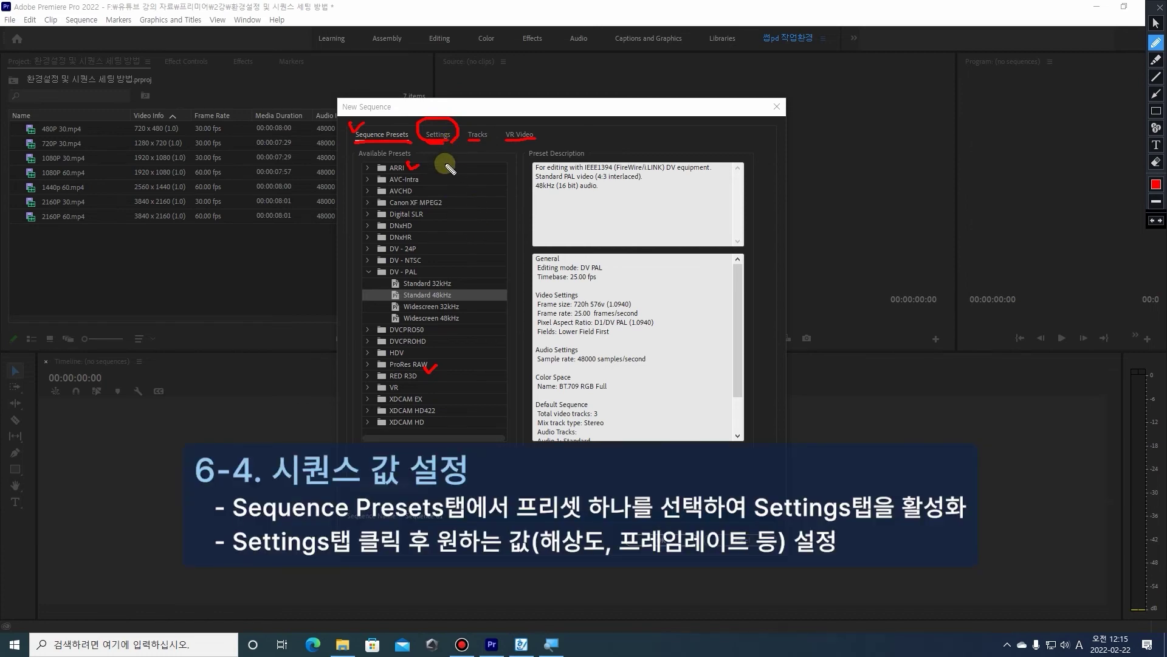
mouse_move(429, 120)
left_mouse_down()
mouse_move(437, 129)
mouse_move(481, 120)
mouse_move(490, 141)
left_mouse_up()
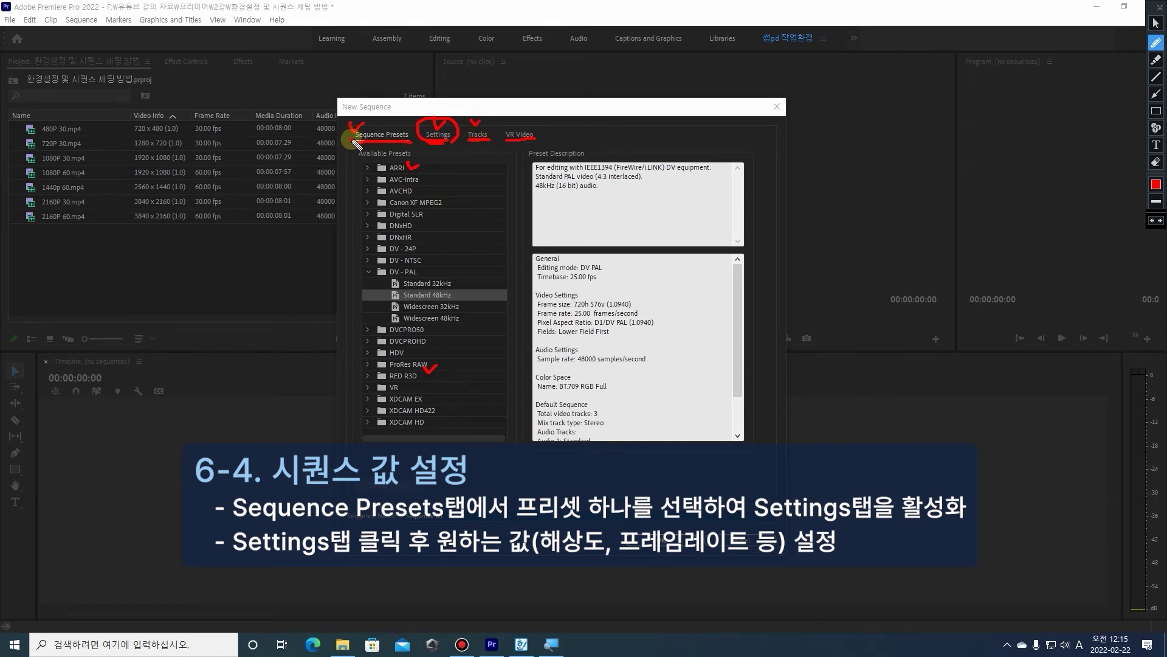
Mark the DV - PAL Standard 48kHz preset, outline its description in red with linking arrows, and clear all pen annotations
left_click_drag(354, 142, 412, 143)
left_click_drag(462, 288, 469, 300)
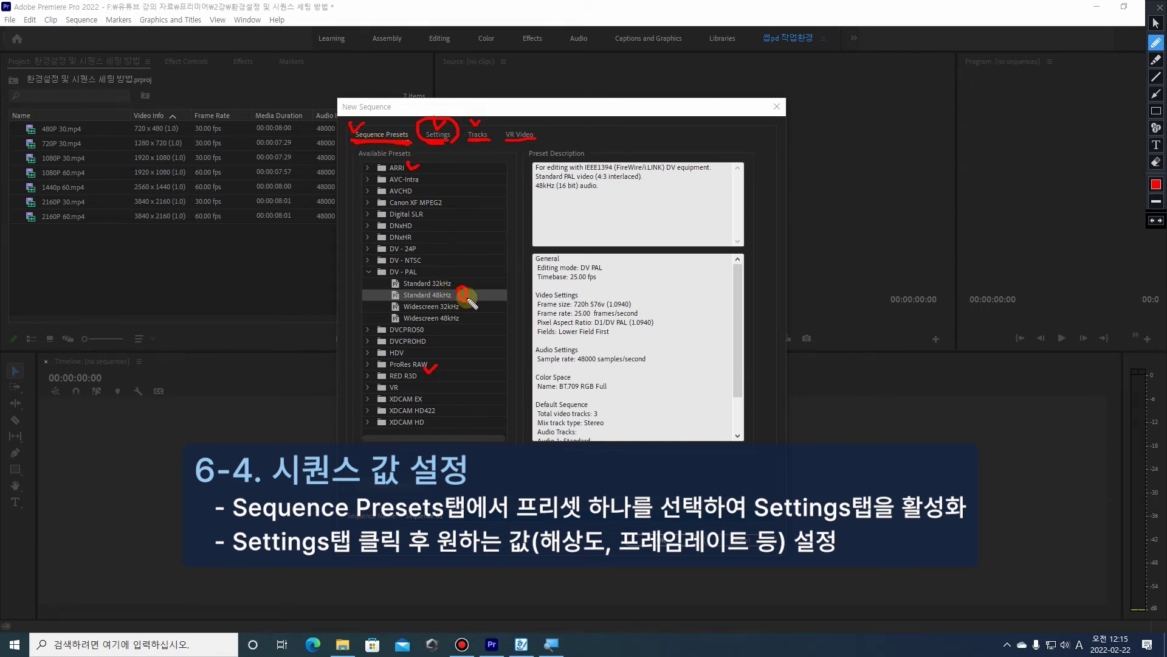
mouse_move(533, 163)
left_mouse_down()
mouse_move(536, 442)
mouse_move(715, 442)
mouse_move(736, 330)
left_mouse_up()
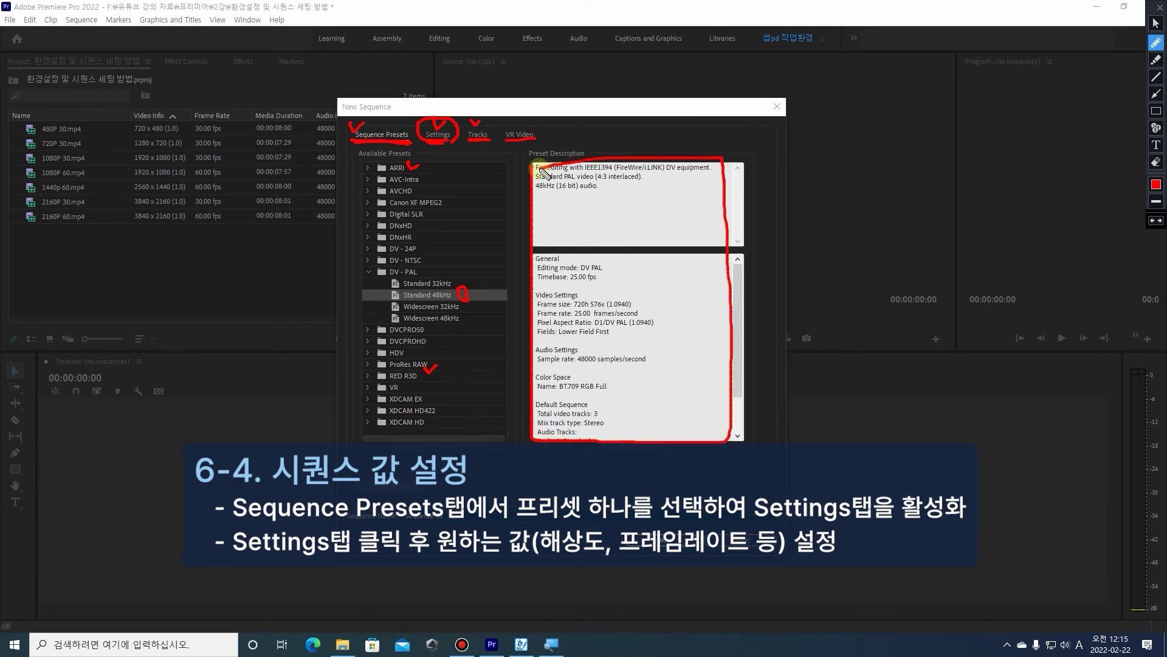
mouse_move(544, 222)
left_mouse_down()
mouse_move(513, 235)
mouse_move(463, 298)
mouse_move(528, 312)
mouse_move(513, 321)
left_mouse_up()
left_click(1156, 162)
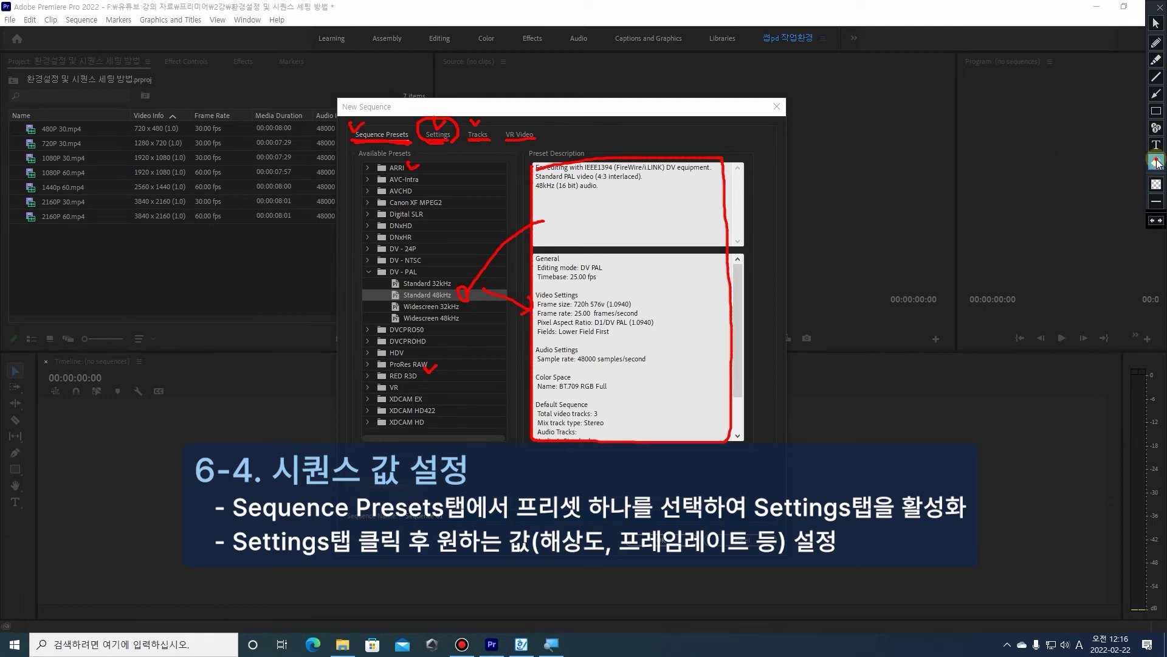
left_click(1156, 162)
left_click(1156, 23)
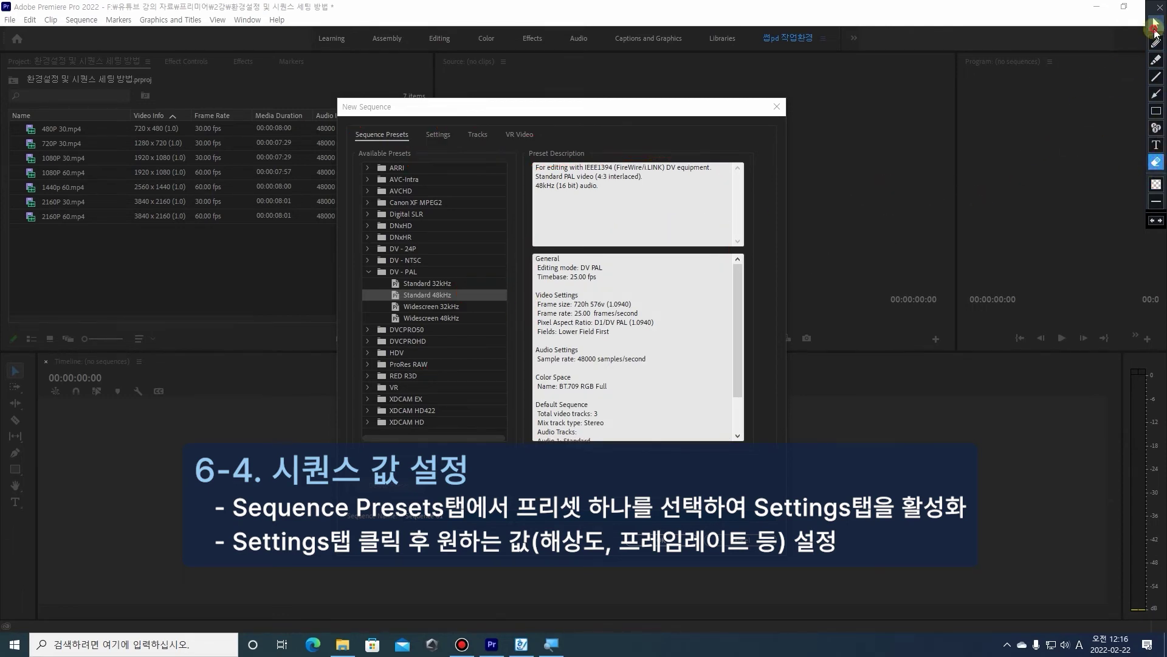
Collapse the DV - PAL preset group and select the Standard 48kHz preset under DV - NTSC
left_click(376, 274)
left_click(370, 272)
left_click(393, 261)
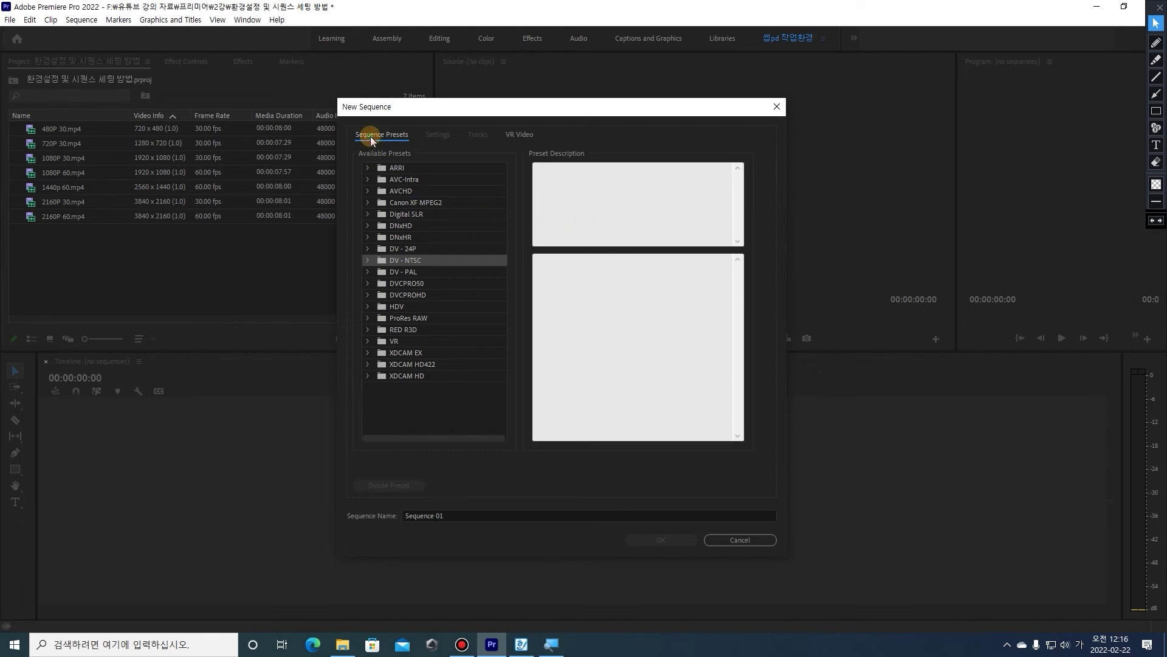
left_click(368, 260)
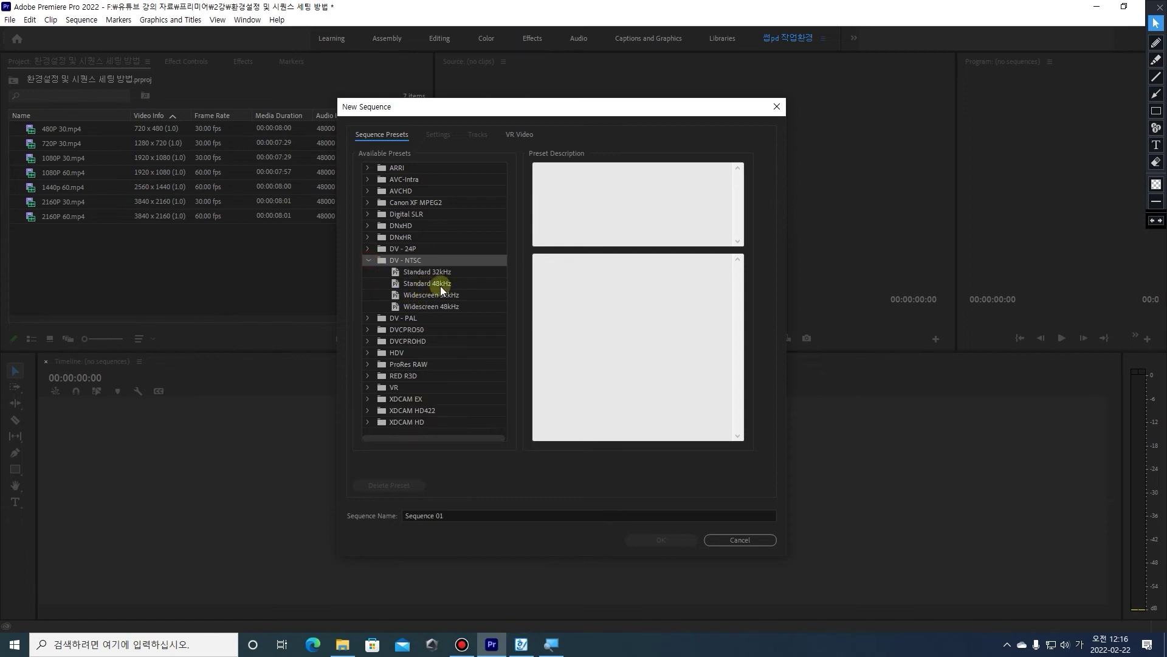
left_click(438, 284)
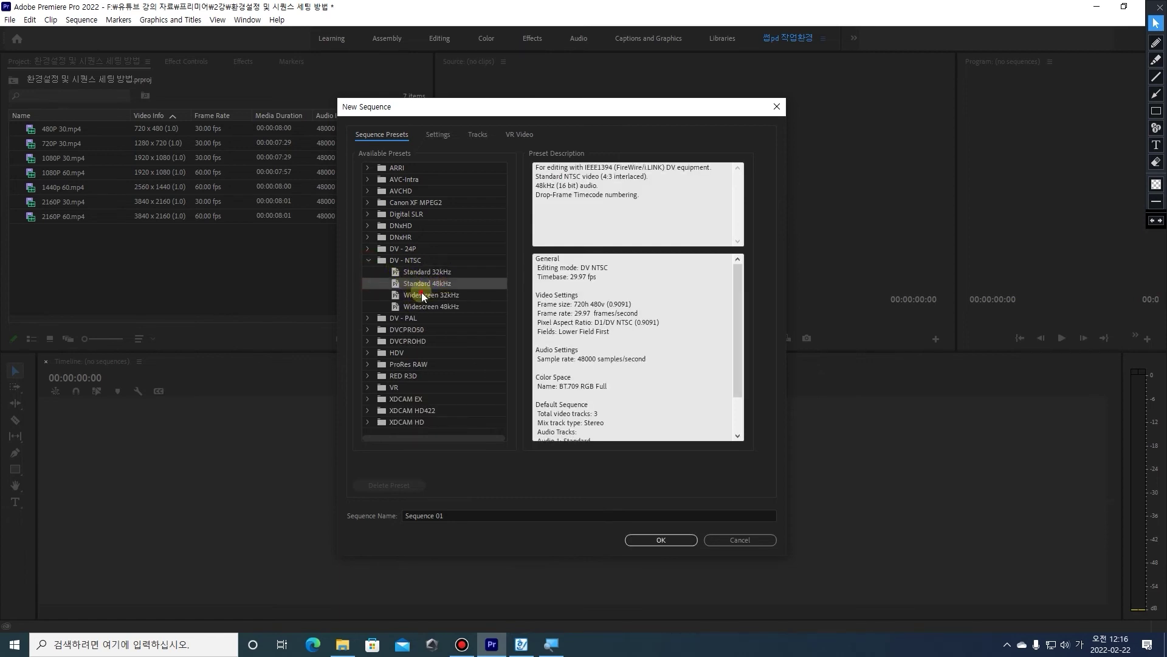
Compare the DV - NTSC Widescreen 32kHz preset and the DV - 24P group with Standard 48kHz, and reselect Standard 48kHz
left_click(417, 294)
left_click(431, 284)
left_click(443, 298)
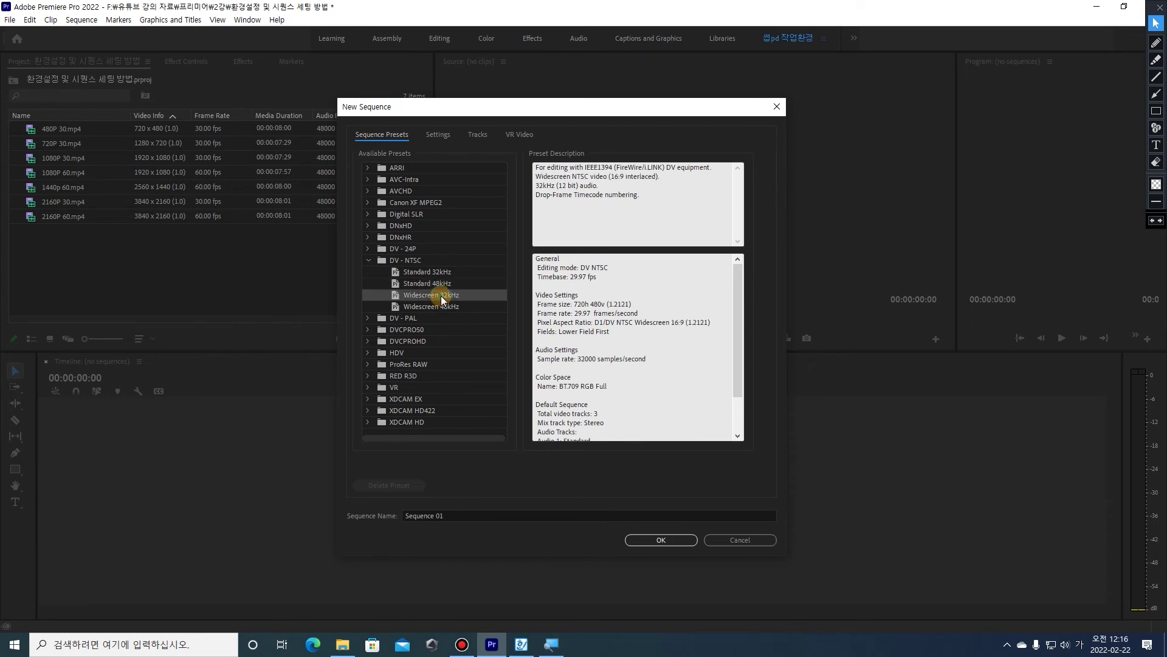
left_click(397, 248)
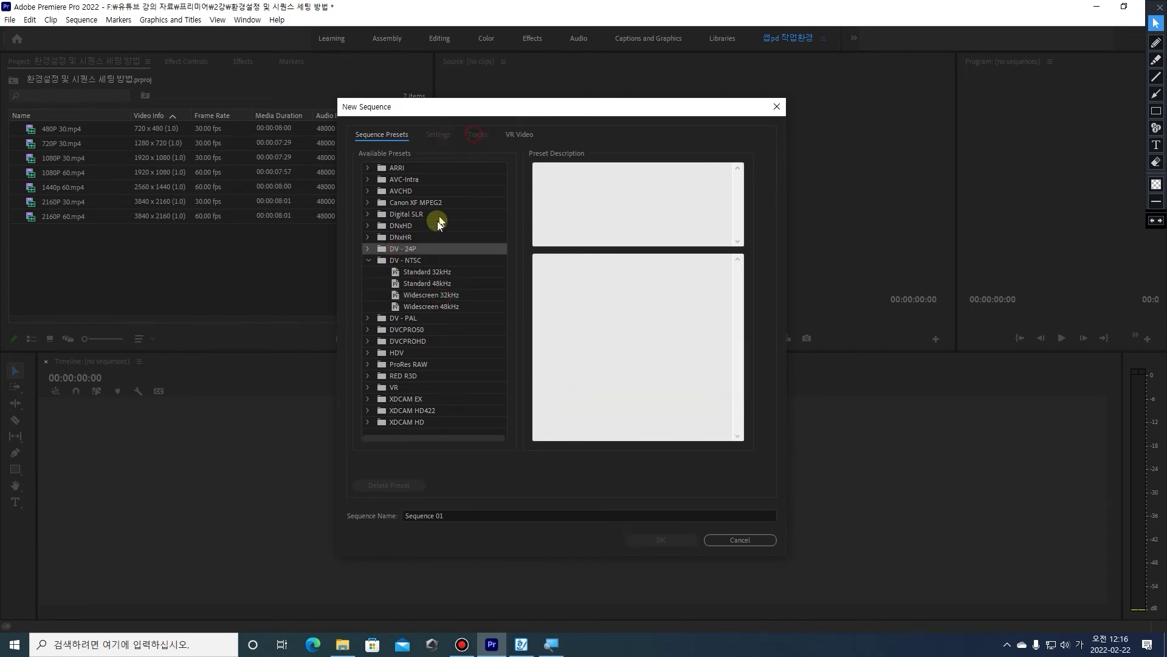
left_click(434, 284)
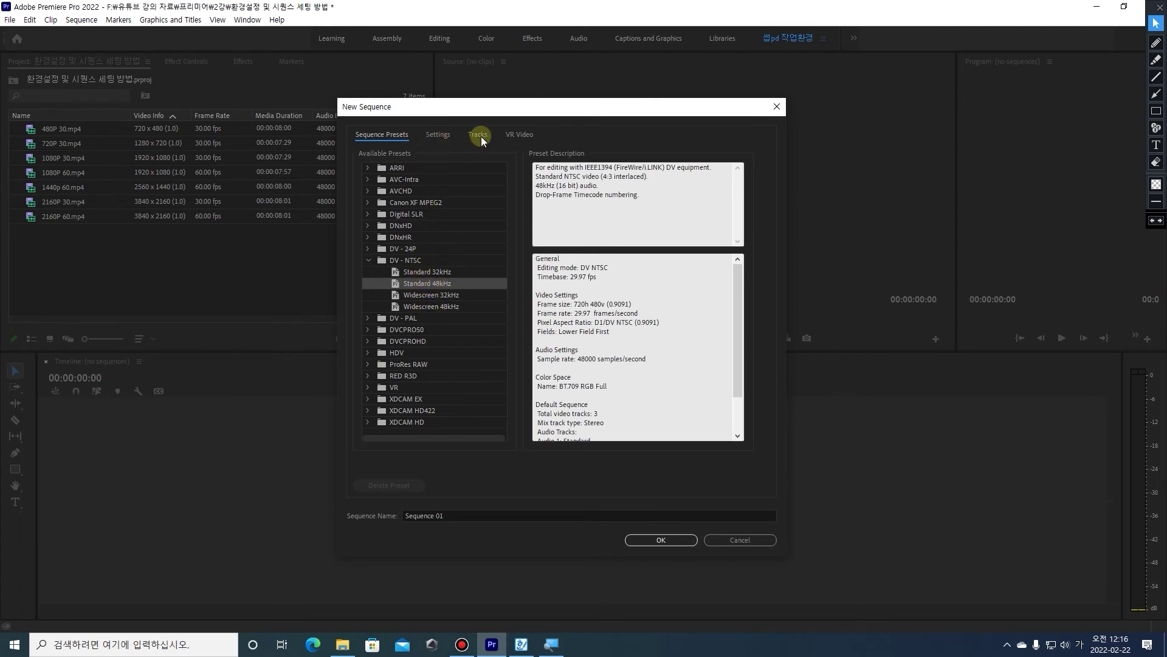
Set the new sequence's editing mode to Custom in its settings
left_click(439, 137)
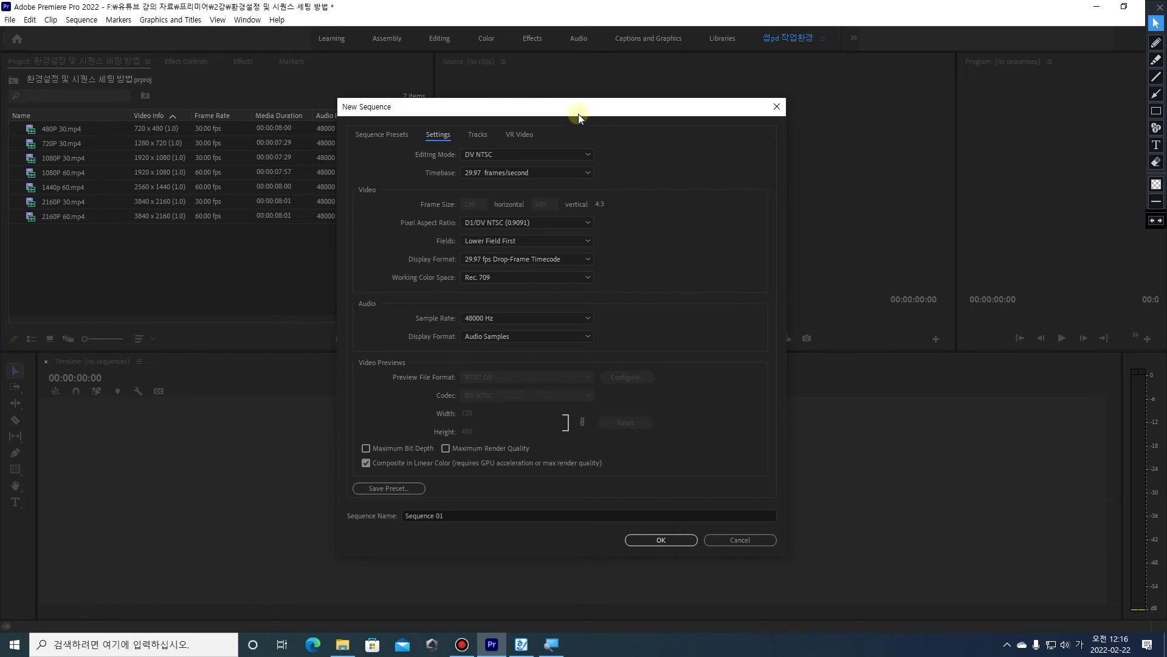
left_click_drag(578, 113, 619, 79)
left_click(557, 123)
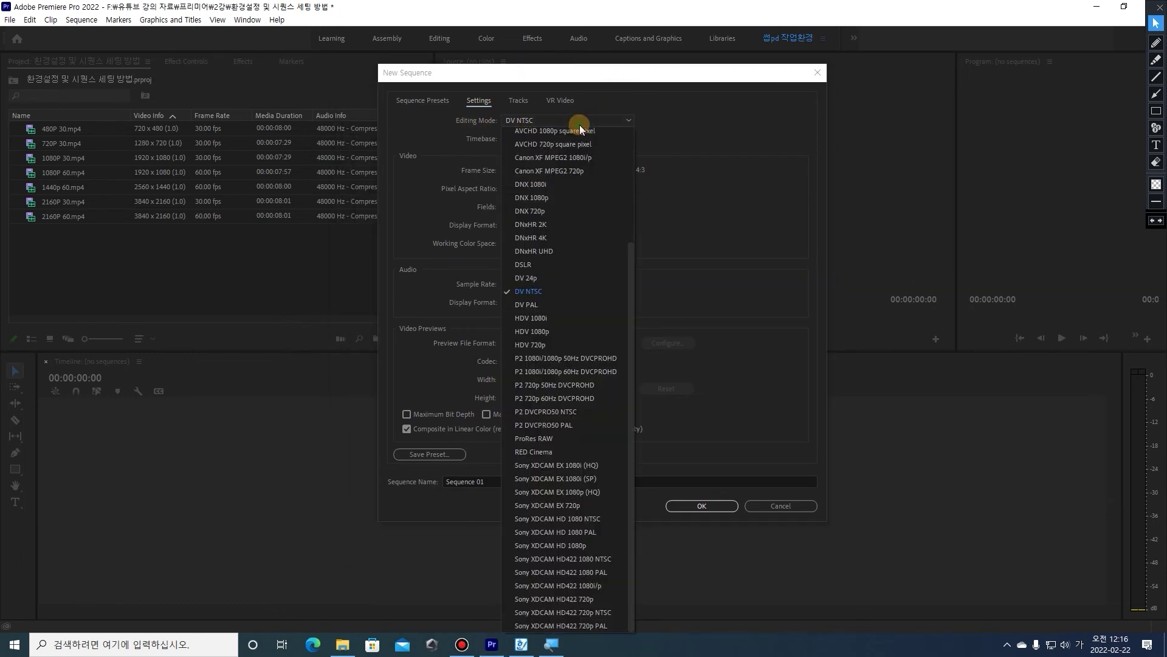
scroll(571, 234, "up", 5)
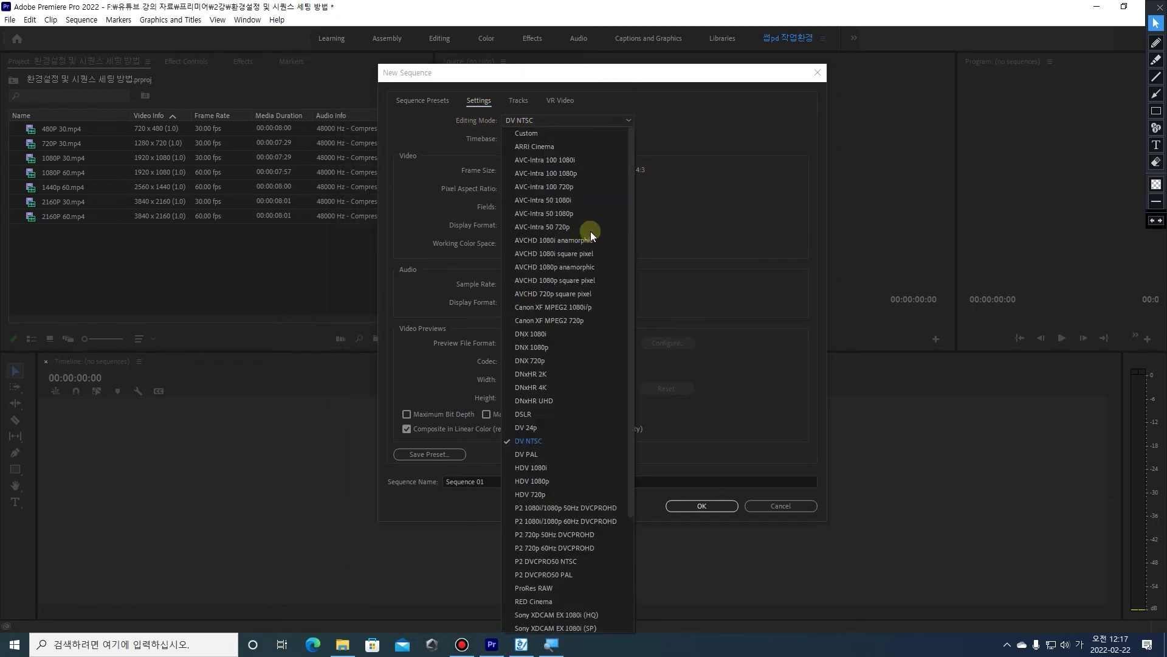
left_click(545, 134)
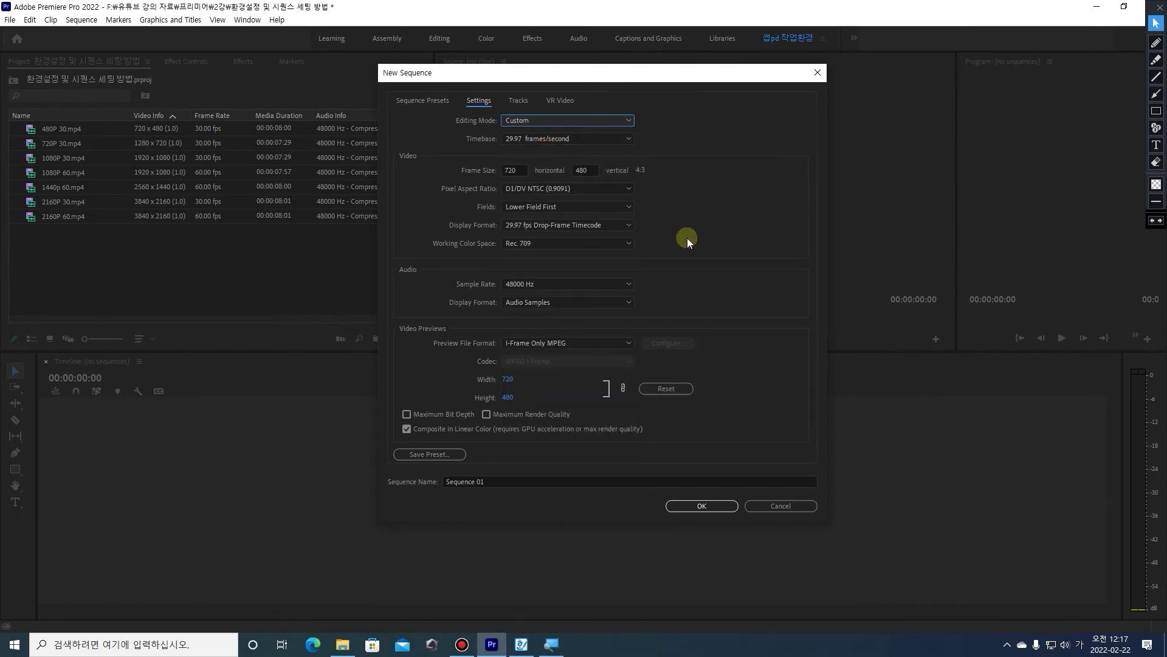
left_click_drag(487, 79, 510, 87)
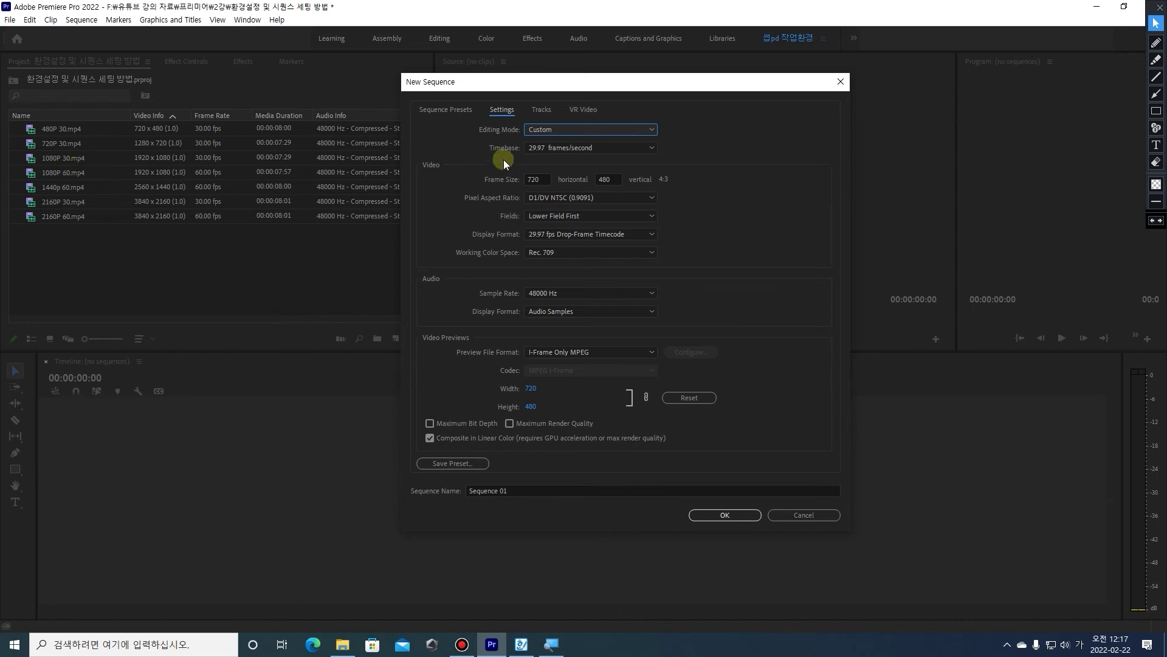
Set the sequence's timebase to 60.00 frames/second and its frame size to 1920 horizontal by 1080 vertical
left_click(559, 147)
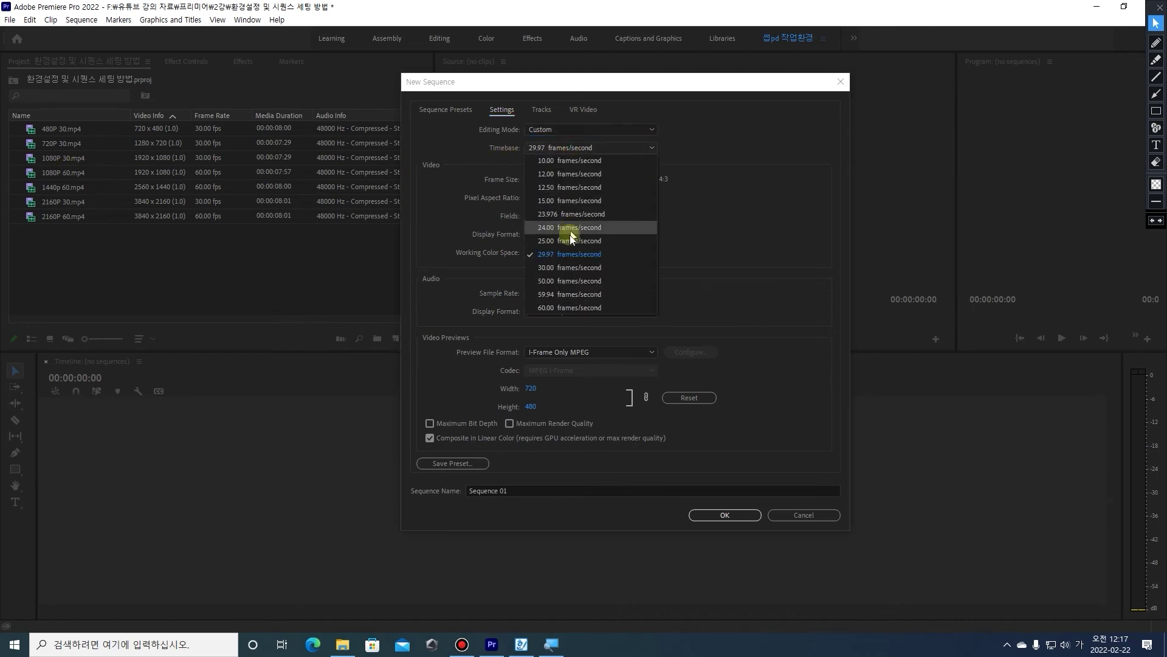
left_click(566, 307)
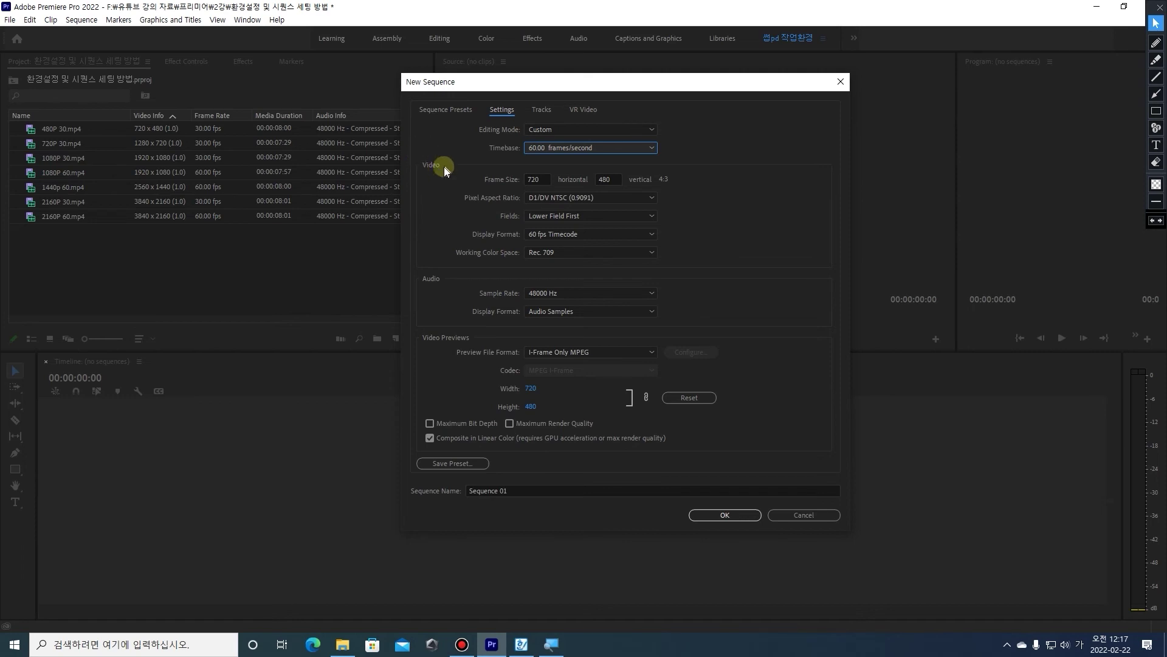
left_click(547, 179)
type("192")
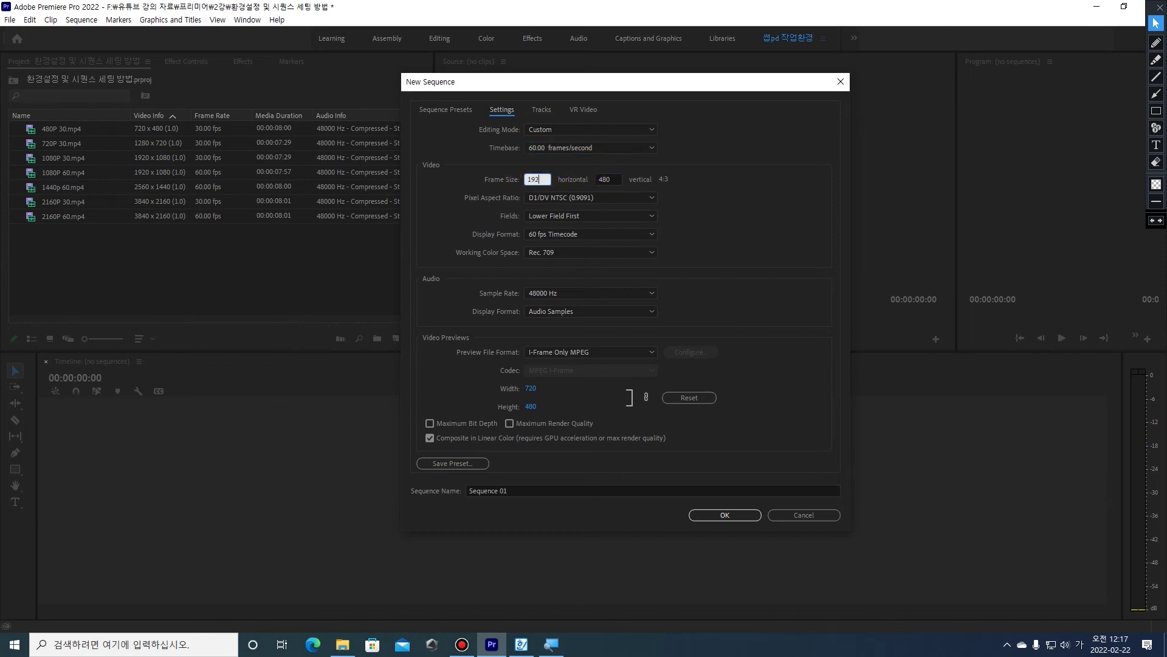
type("0")
left_click(608, 179)
type("1080")
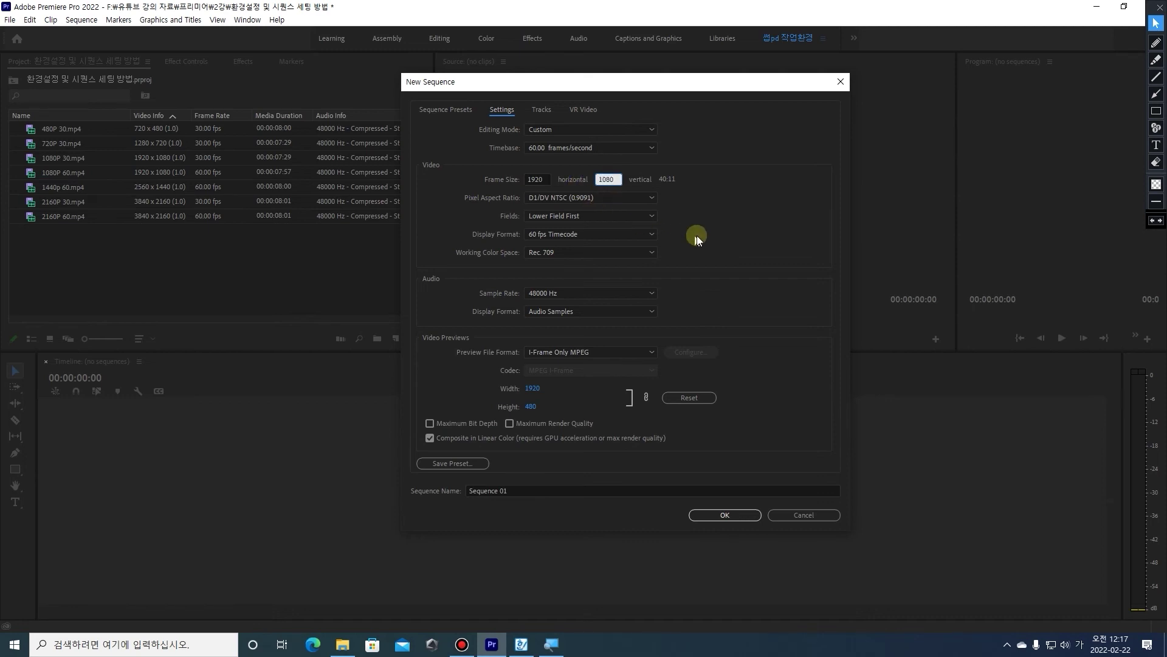
left_click(697, 236)
Set the pixel aspect ratio to Square Pixels (1.0) and the fields to No Fields (Progressive Scan)
left_click(630, 199)
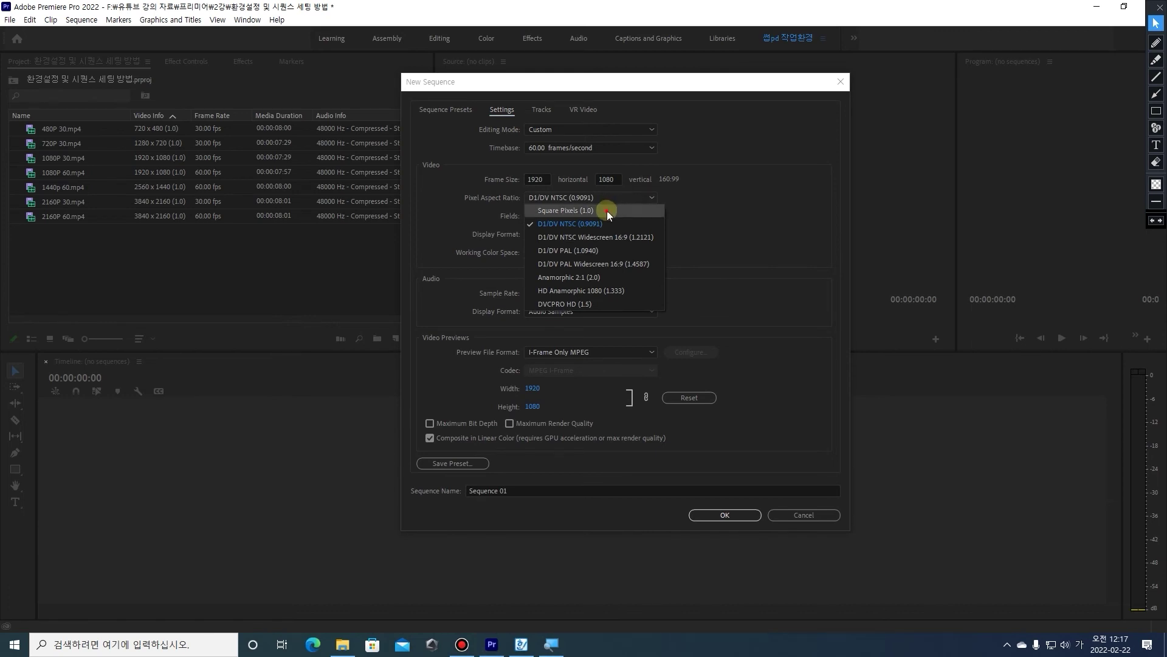
left_click(606, 210)
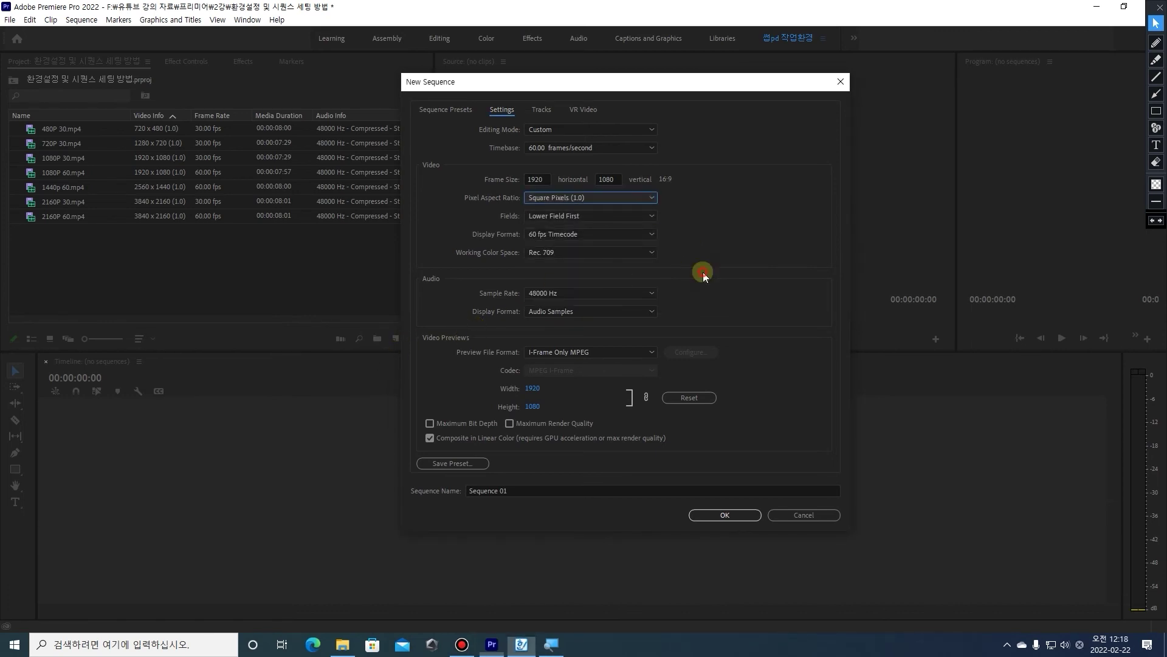
left_click(613, 216)
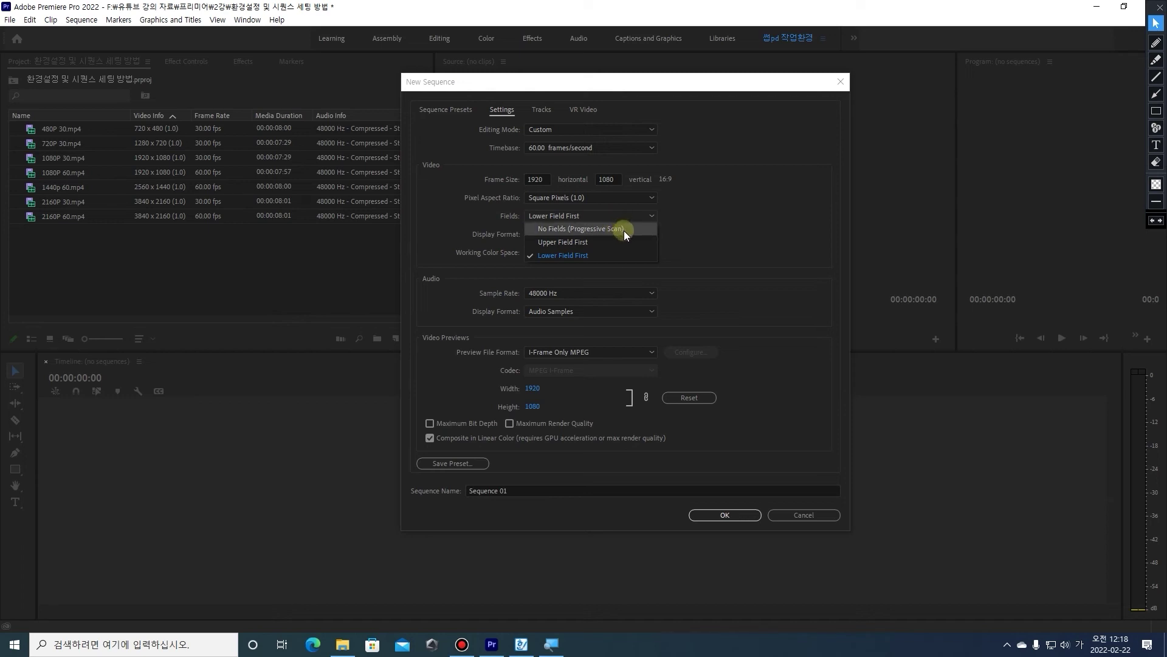
left_click(624, 231)
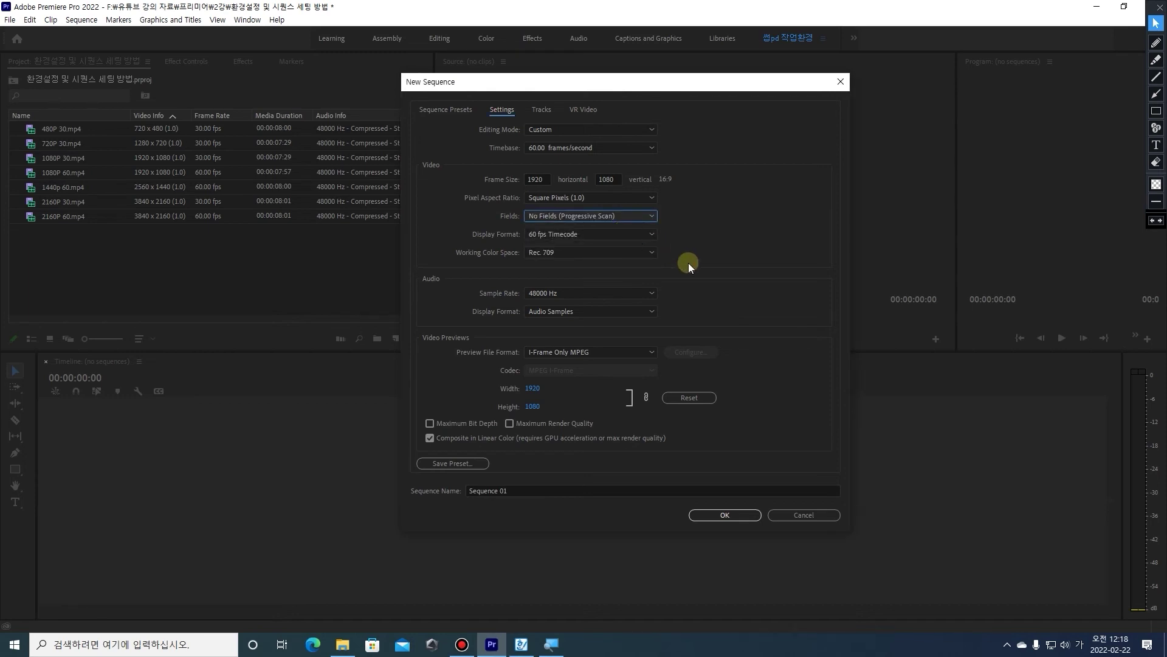
Choose 60 fps Timecode as the sequence's video display format
key("Tab")
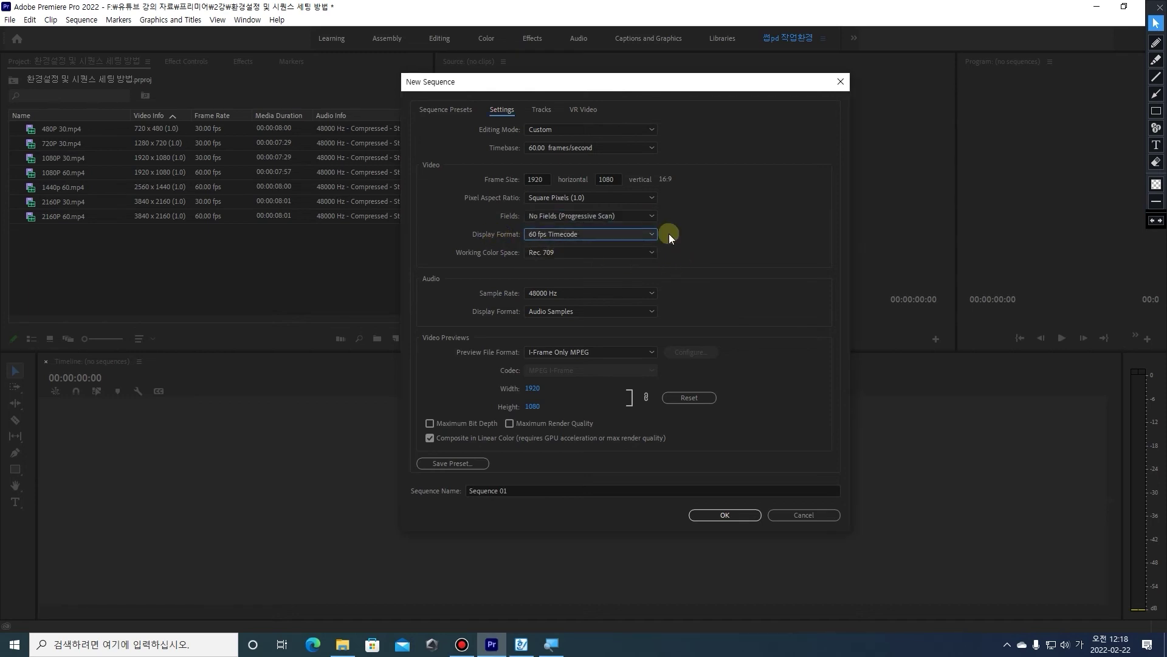
left_click(651, 233)
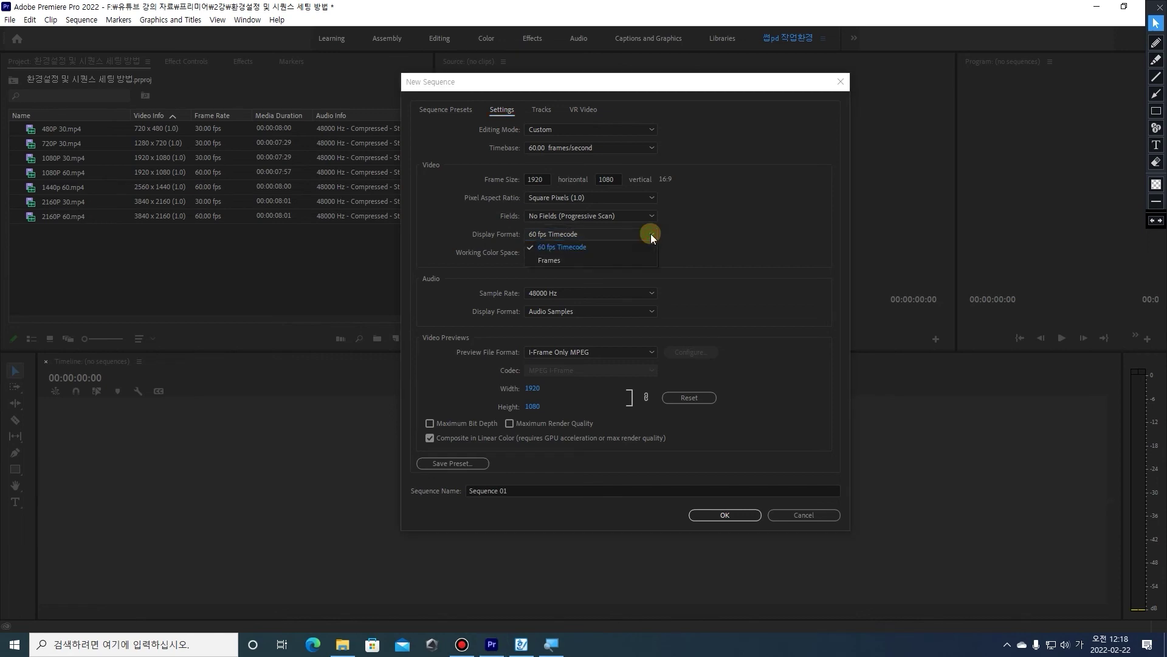
left_click(599, 247)
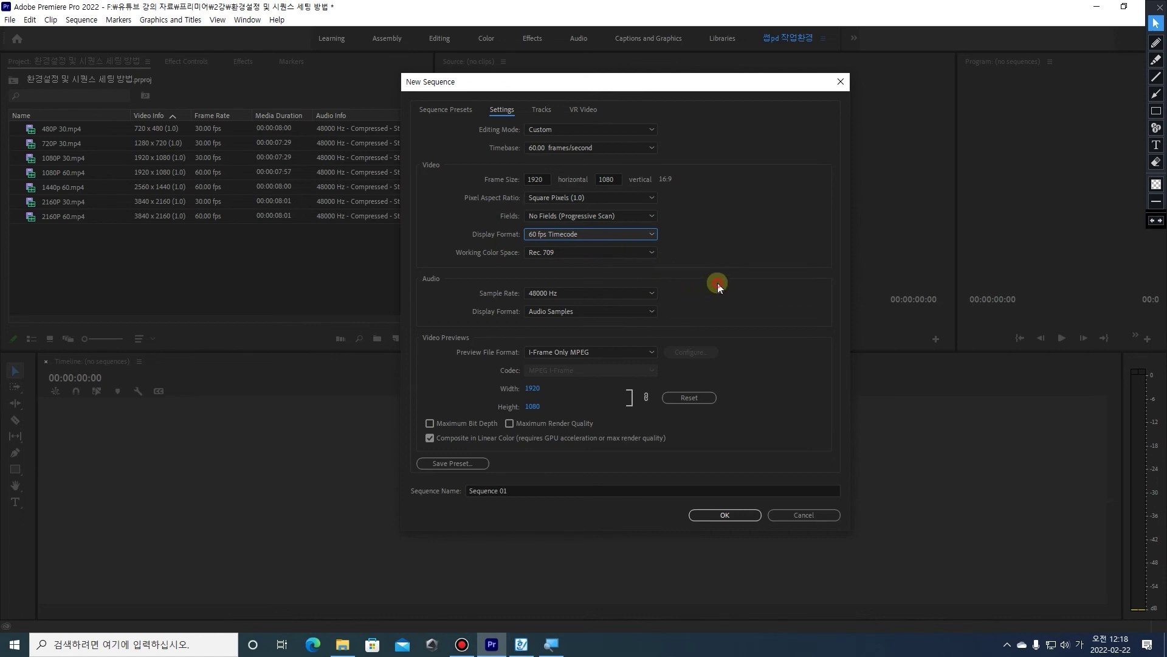
Save the current sequence settings as a preset named FHD 1080P 60, leaving the description empty
left_click(465, 464)
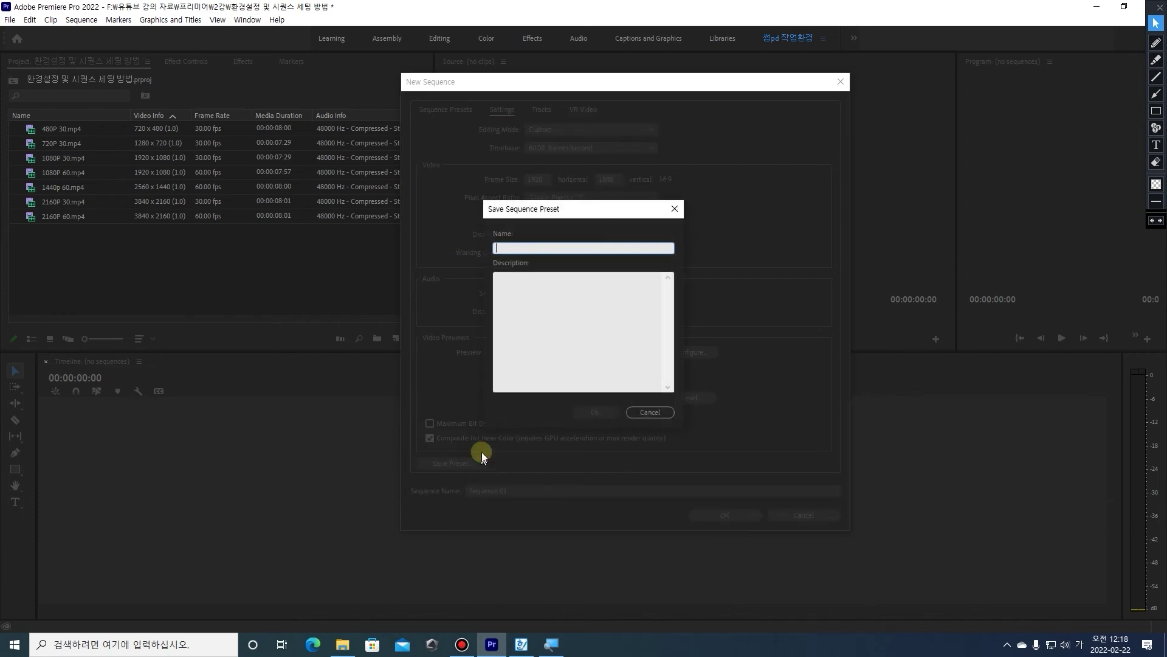
left_click_drag(569, 214, 261, 248)
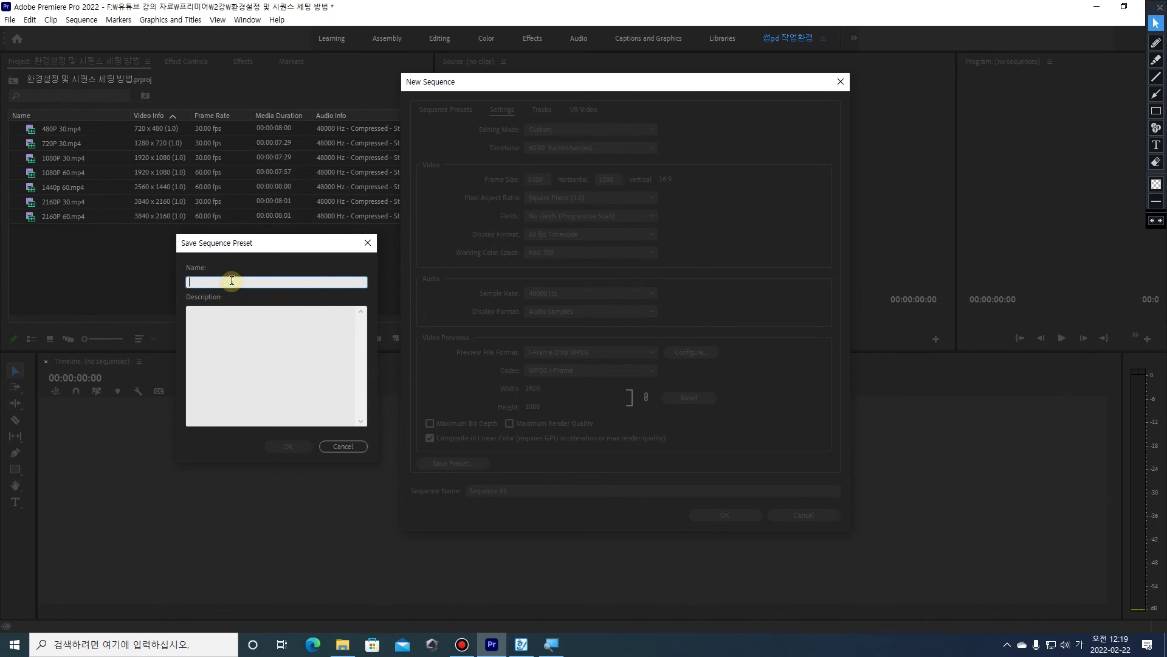
type("ㅌ")
key("BackSpace")
key("Hangul")
type("FHD")
left_click(217, 283)
type("1080P")
type("60")
left_click(229, 328)
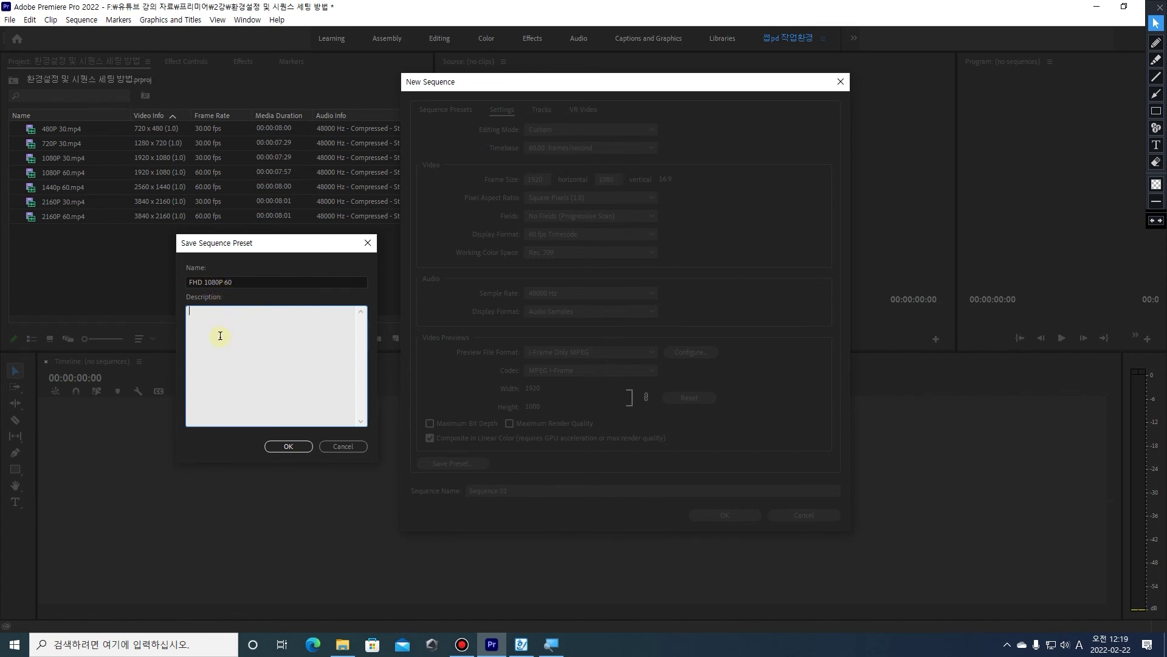
left_click(287, 446)
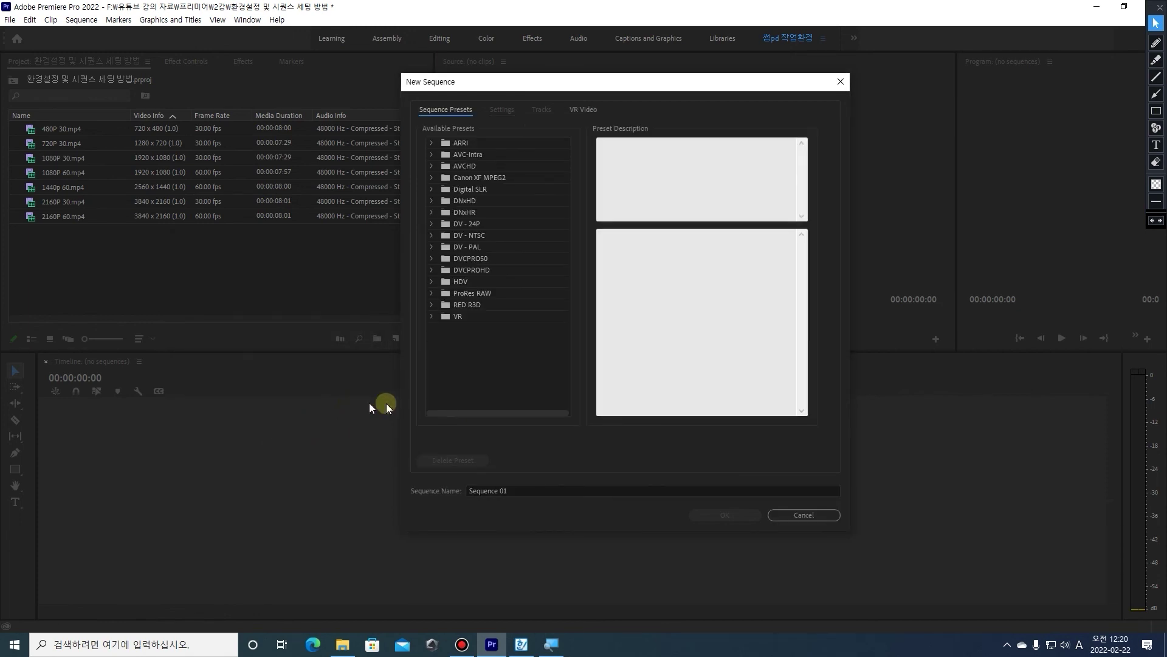
Mark the FHD 1080P 60 preset and its frame size, frame rate and fields with red pen annotations, and clear them
left_click(1153, 44)
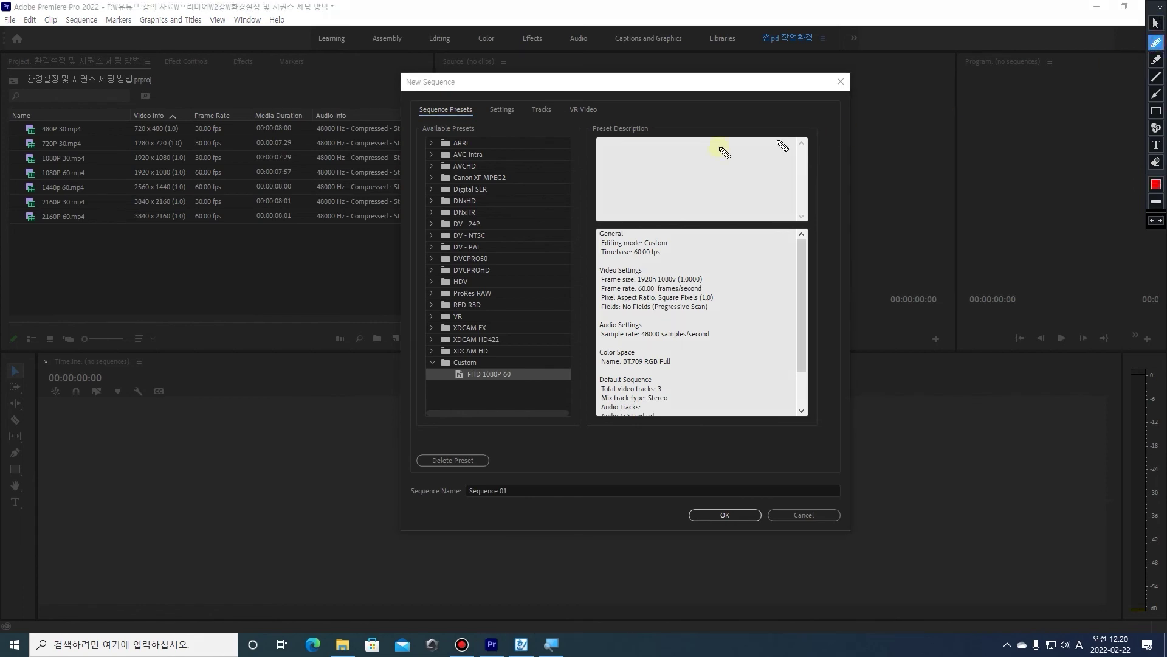
mouse_move(412, 117)
left_mouse_down()
mouse_move(489, 97)
mouse_move(483, 115)
mouse_move(416, 119)
left_mouse_up()
left_click_drag(438, 366, 480, 367)
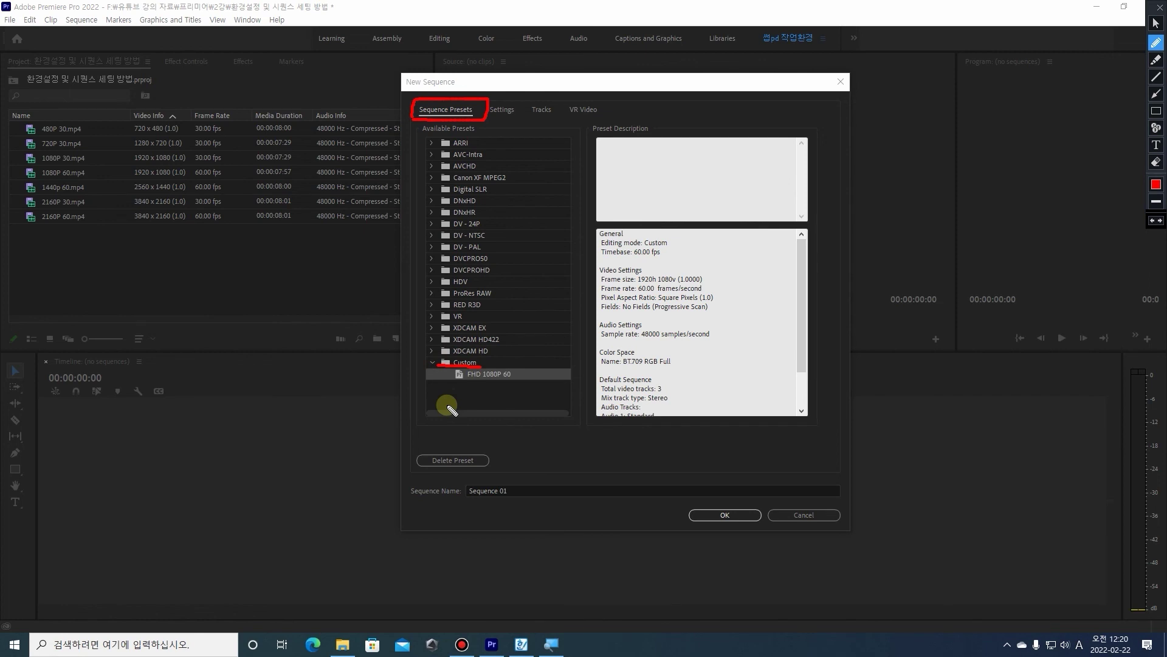
mouse_move(472, 382)
left_mouse_down()
mouse_move(508, 385)
mouse_move(522, 364)
mouse_move(465, 365)
mouse_move(455, 387)
left_mouse_up()
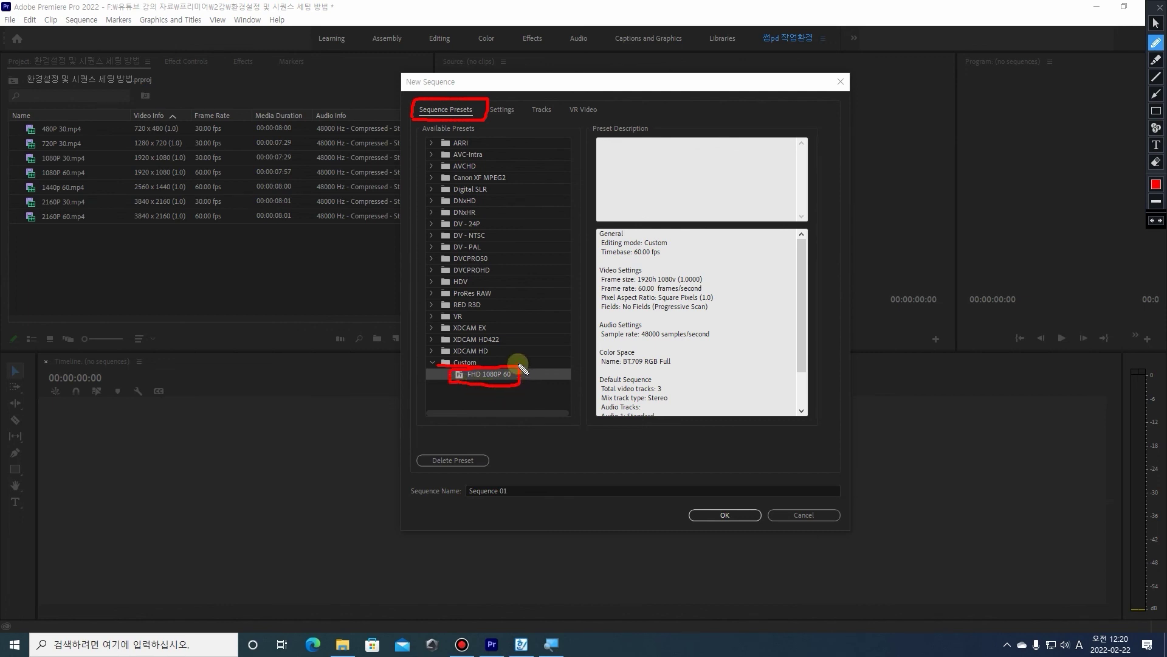
mouse_move(519, 364)
left_mouse_down()
mouse_move(592, 231)
mouse_move(598, 422)
mouse_move(712, 420)
mouse_move(738, 406)
mouse_move(720, 247)
mouse_move(595, 231)
left_mouse_up()
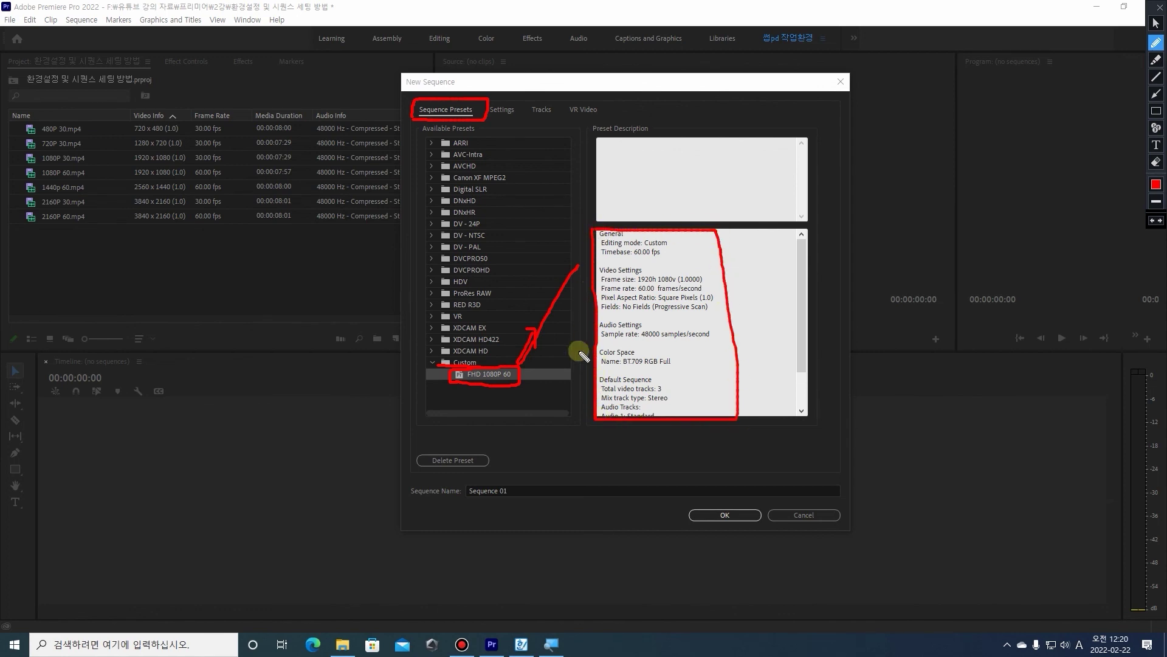
mouse_move(637, 281)
left_mouse_down()
mouse_move(701, 282)
mouse_move(639, 291)
mouse_move(662, 292)
mouse_move(680, 313)
mouse_move(709, 309)
left_mouse_up()
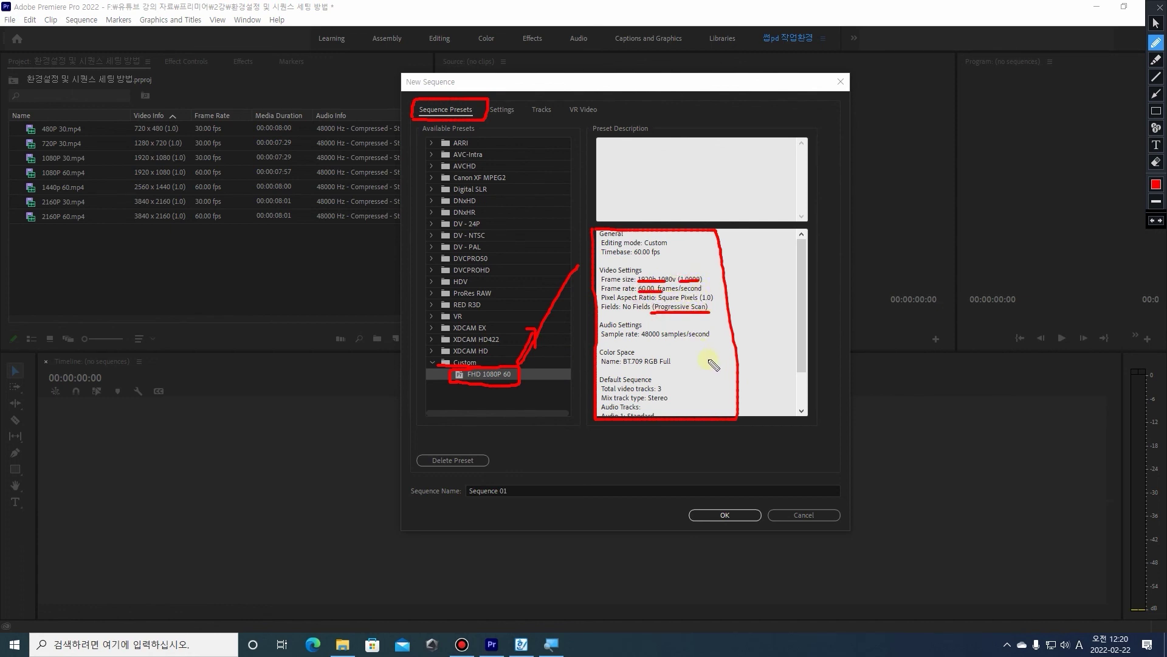
left_click_drag(569, 265, 585, 262)
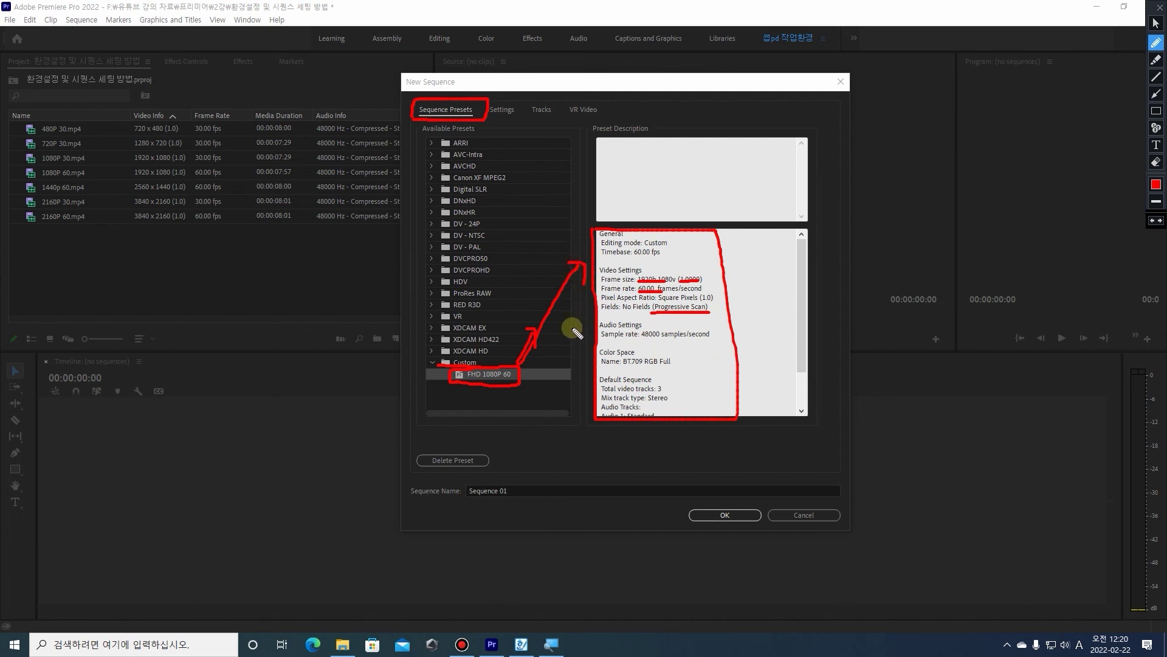
key("Escape")
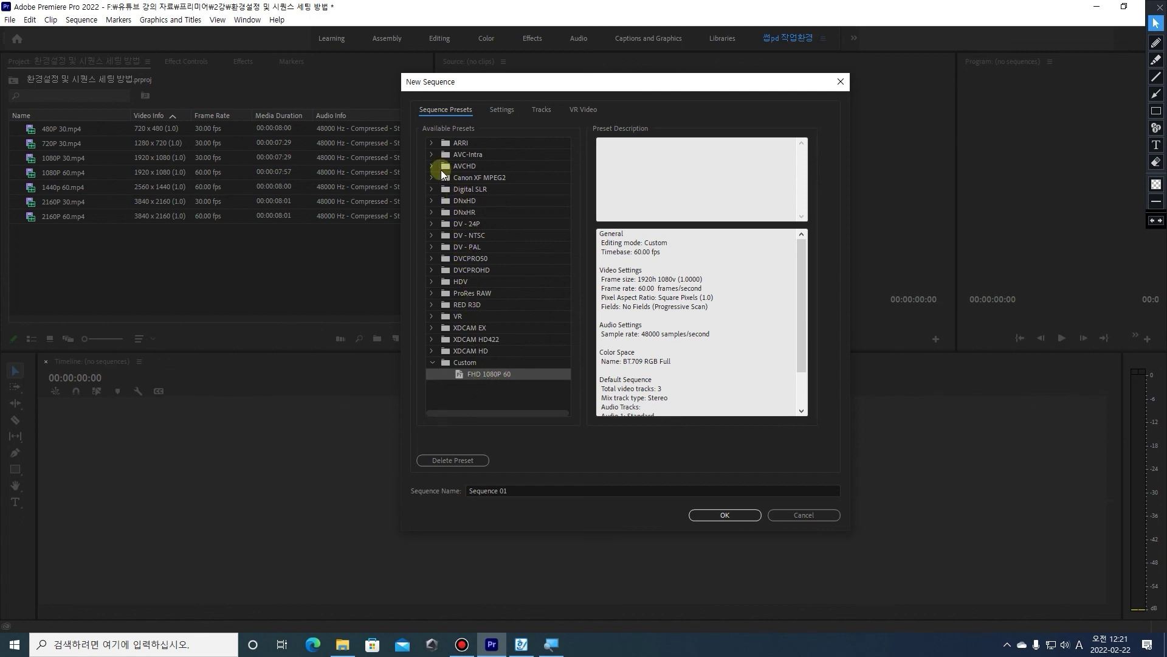
Examine the ARRI 1080p and 2880p sequence presets, including the settings summary of ARRI 2880p 30
left_click(432, 143)
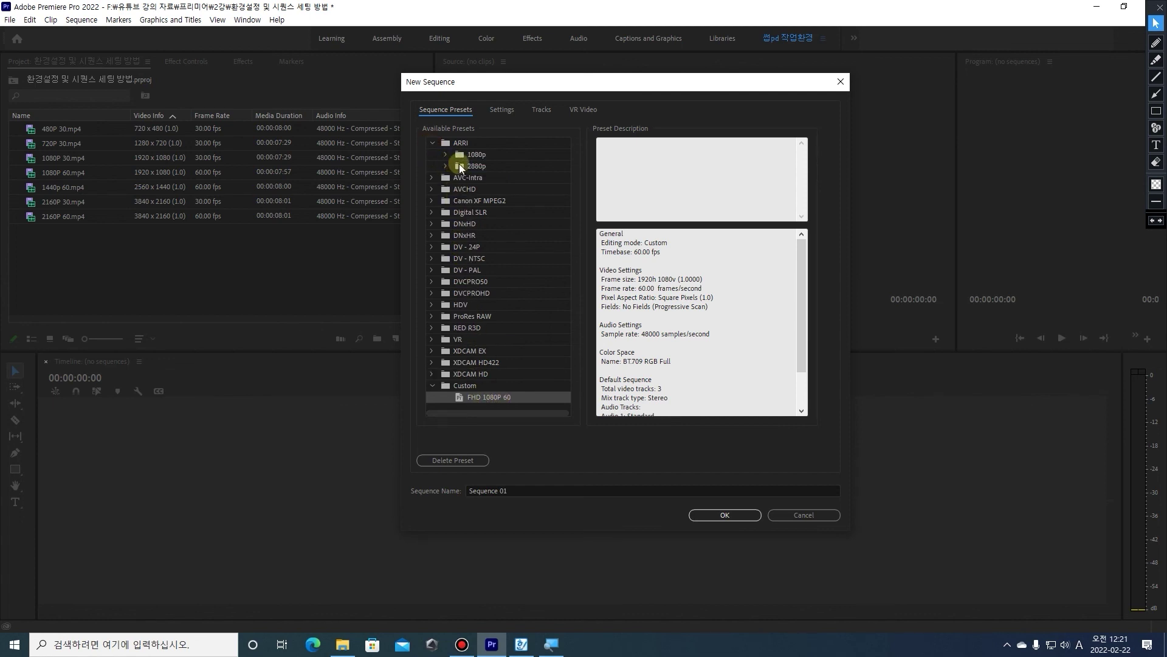
left_click(446, 154)
left_click(447, 224)
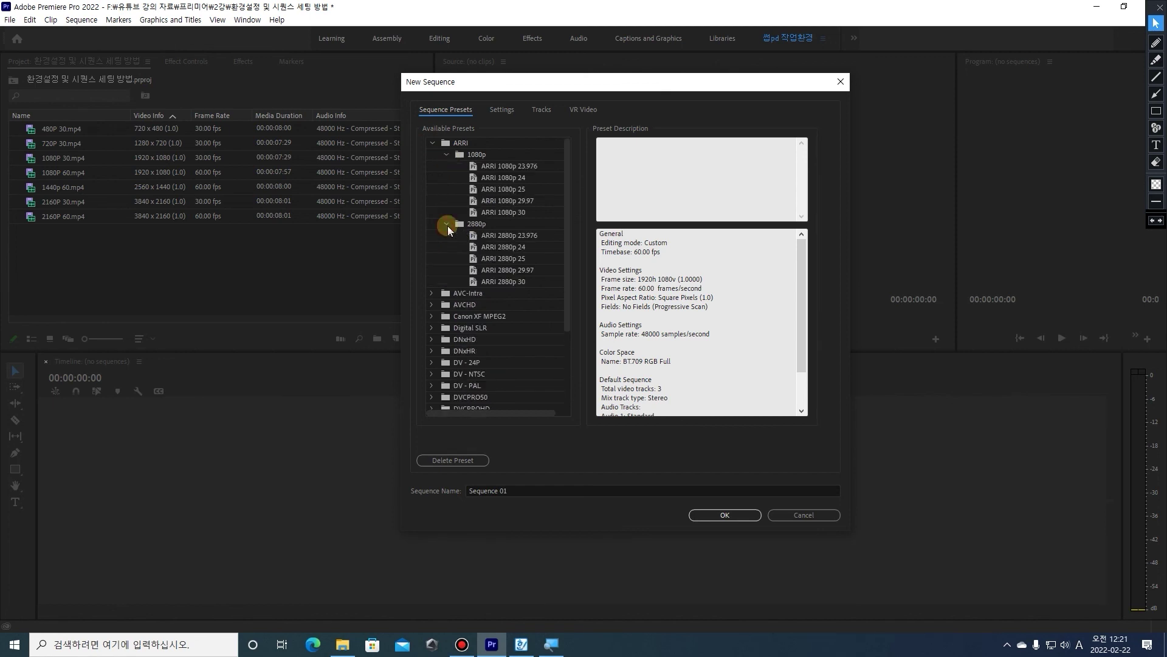
left_click(482, 225)
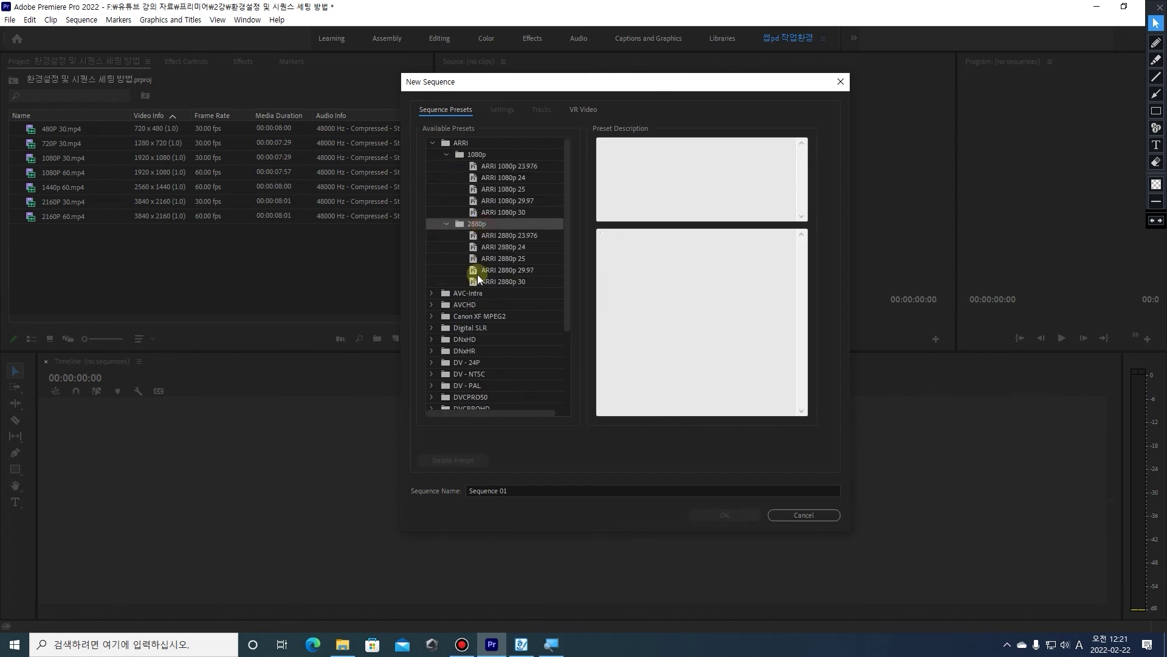
left_click(510, 283)
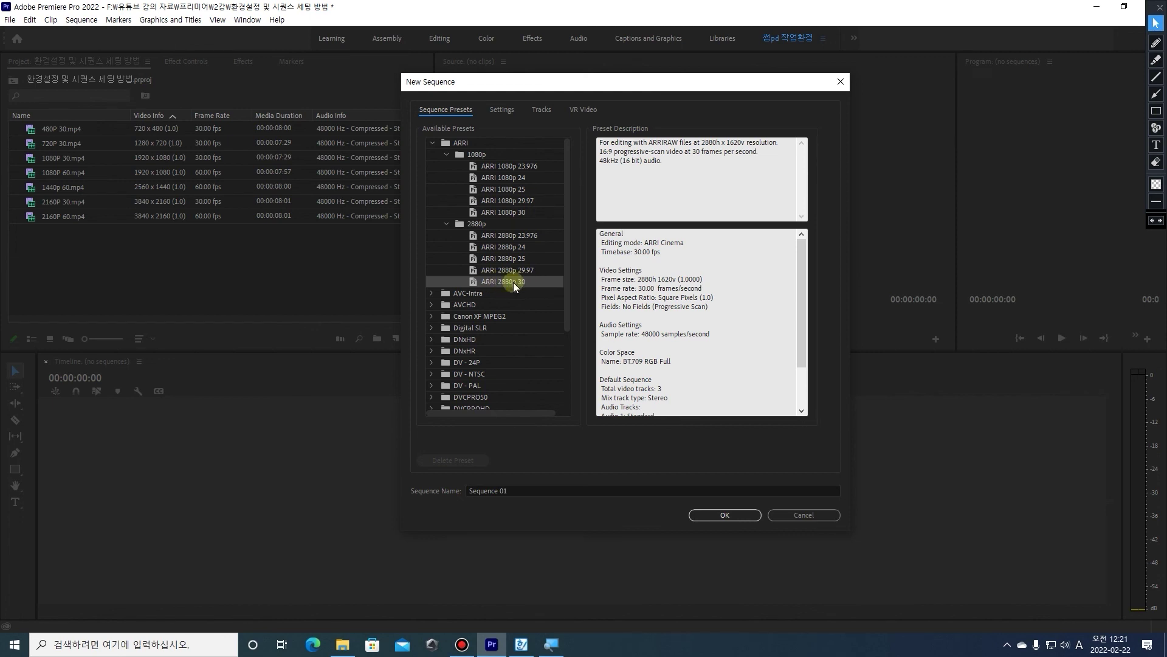
left_click(447, 223)
left_click(447, 155)
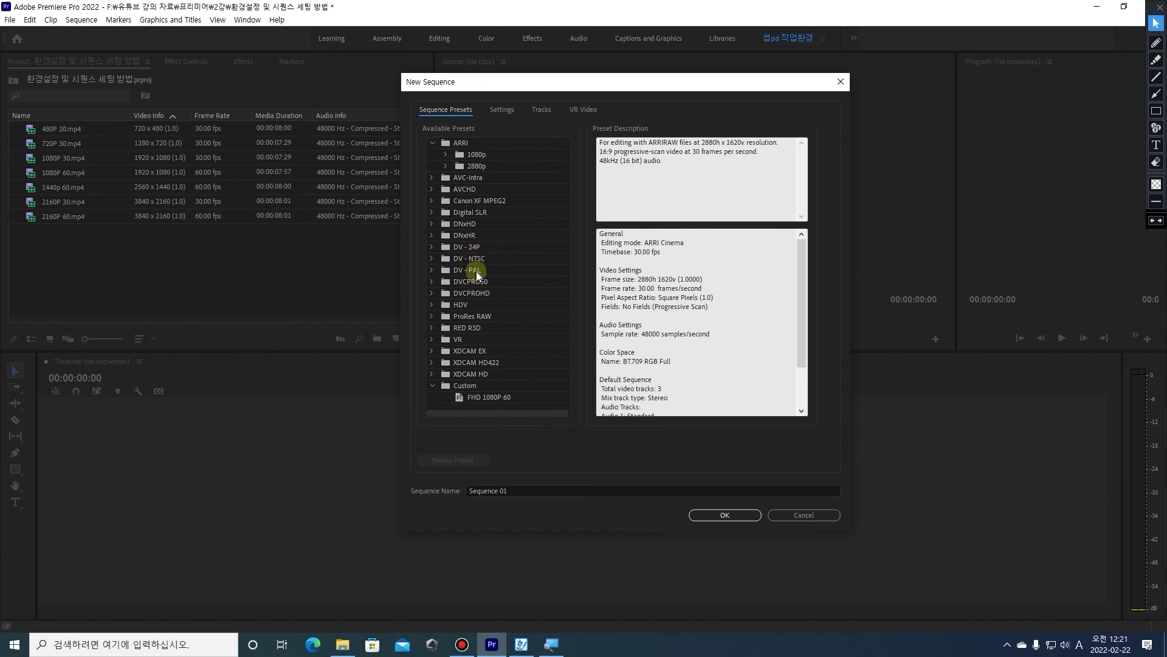
Examine the settings summary of the DSLR 1080p30 preset in the Digital SLR 1080p group
left_click(432, 212)
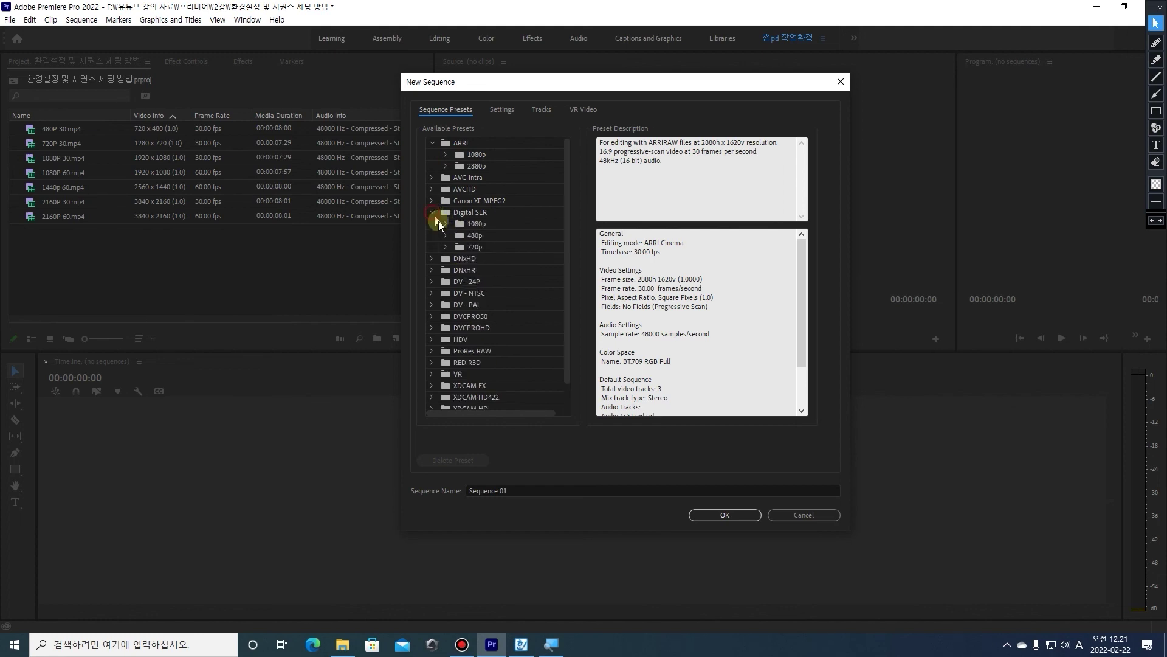
left_click(447, 224)
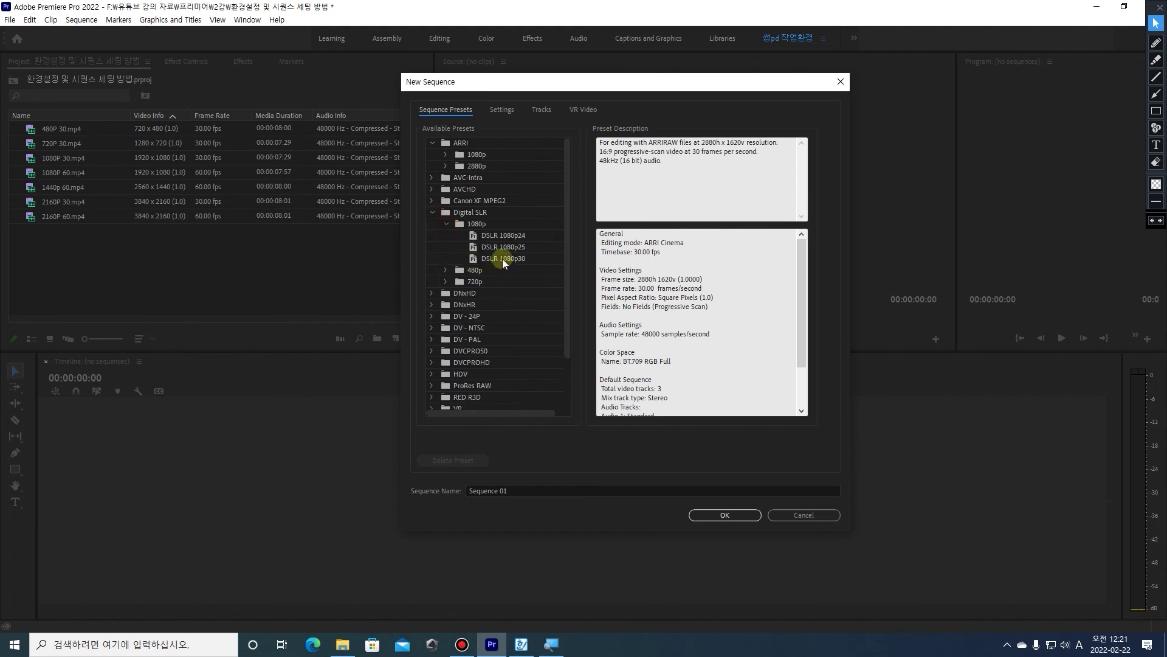
left_click(498, 259)
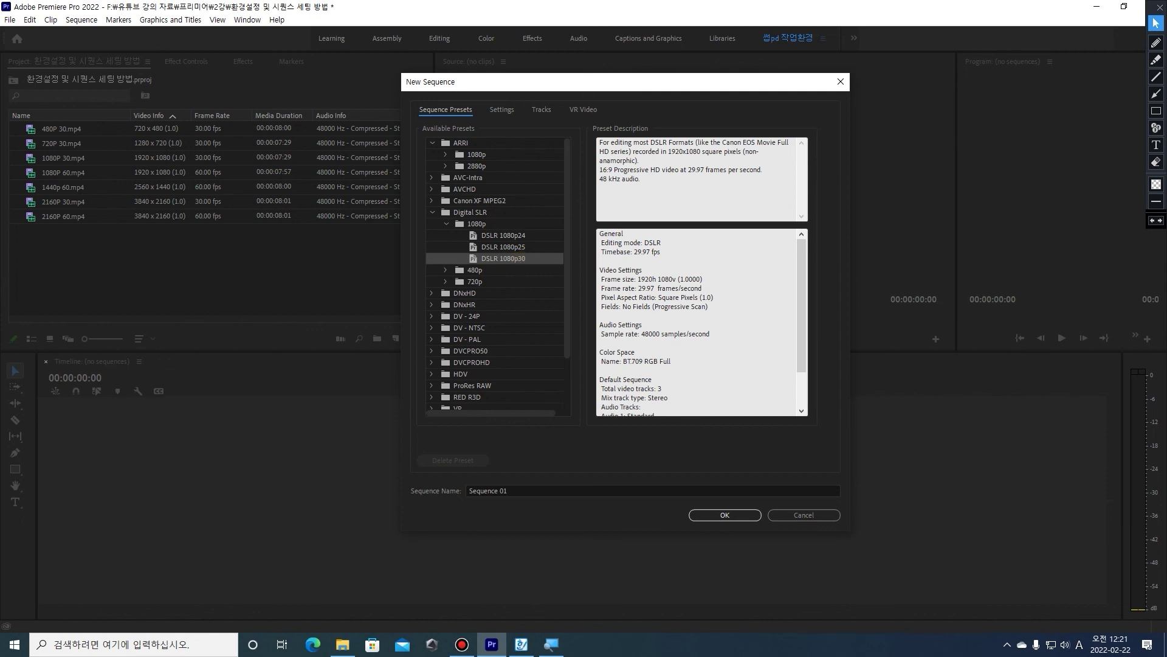
key("alt+Tab")
Create a sequence named 시퀀스 생성하기 from the custom FHD 1080P 60 preset
left_click(491, 375)
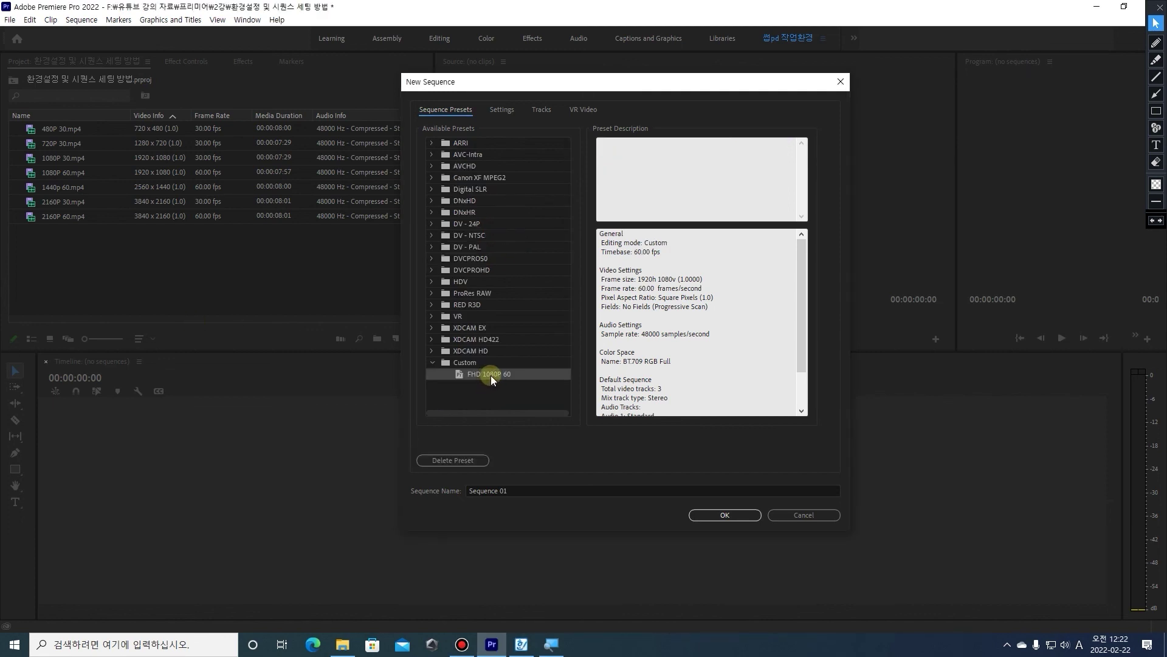
left_click(519, 490)
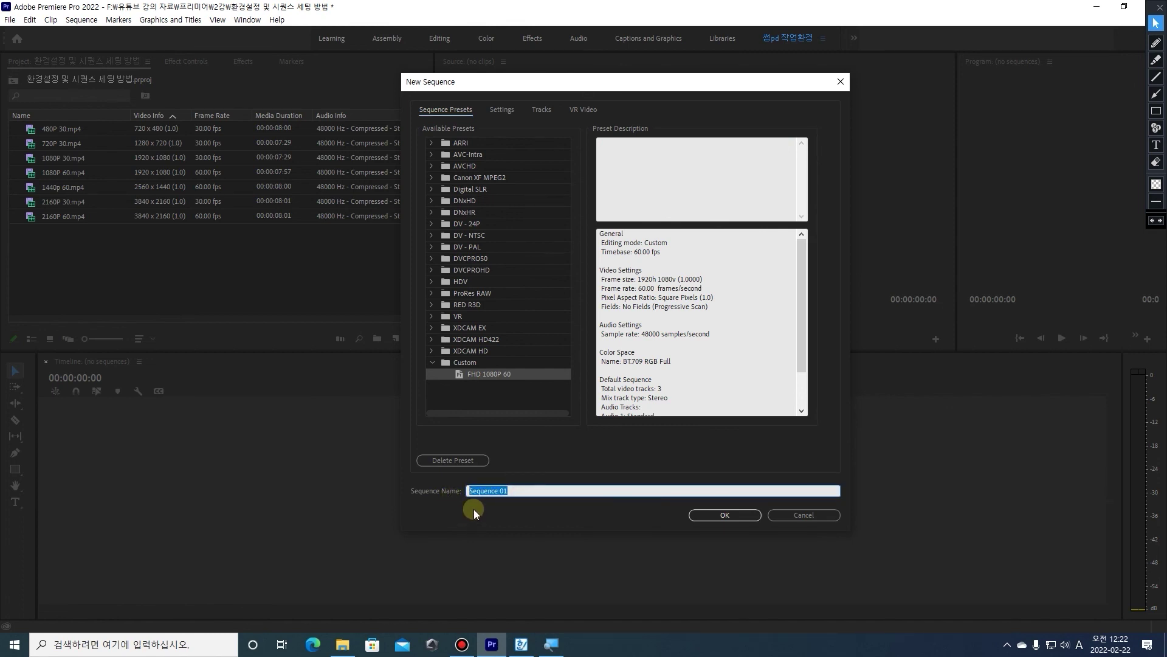
key("BackSpace")
key("Hangul")
type("시퀀스 생성ㅎ")
type("ㅏ기")
left_click(710, 513)
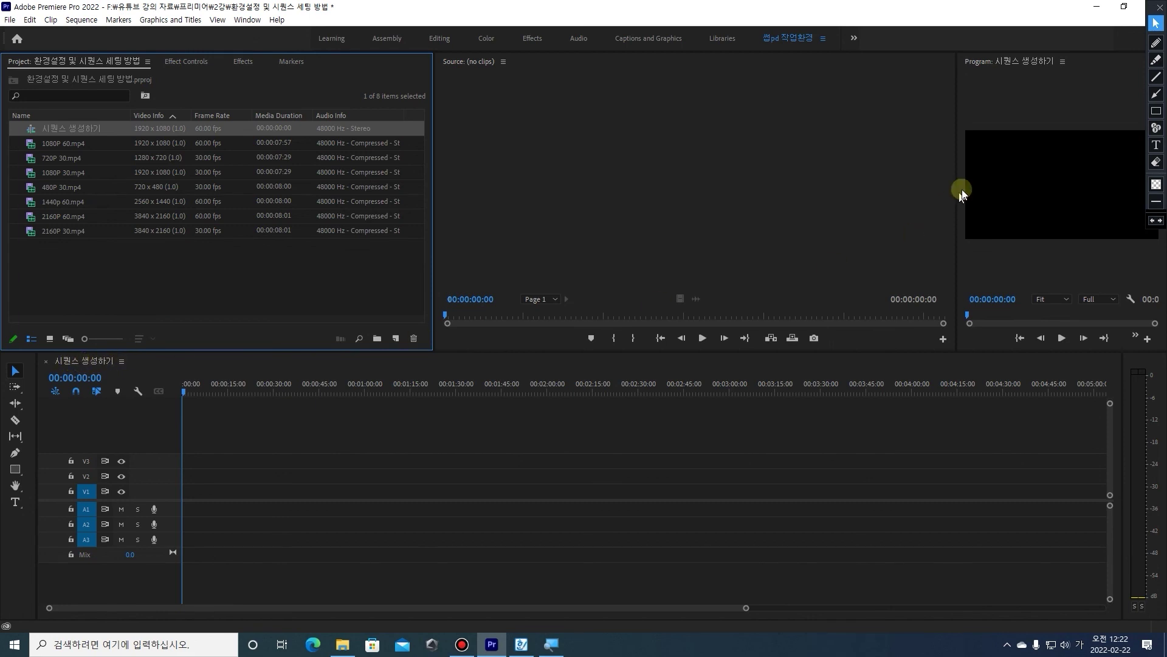
Mark the new sequence's name in the timeline and its entry in the project list with red pen annotations
left_click(1156, 42)
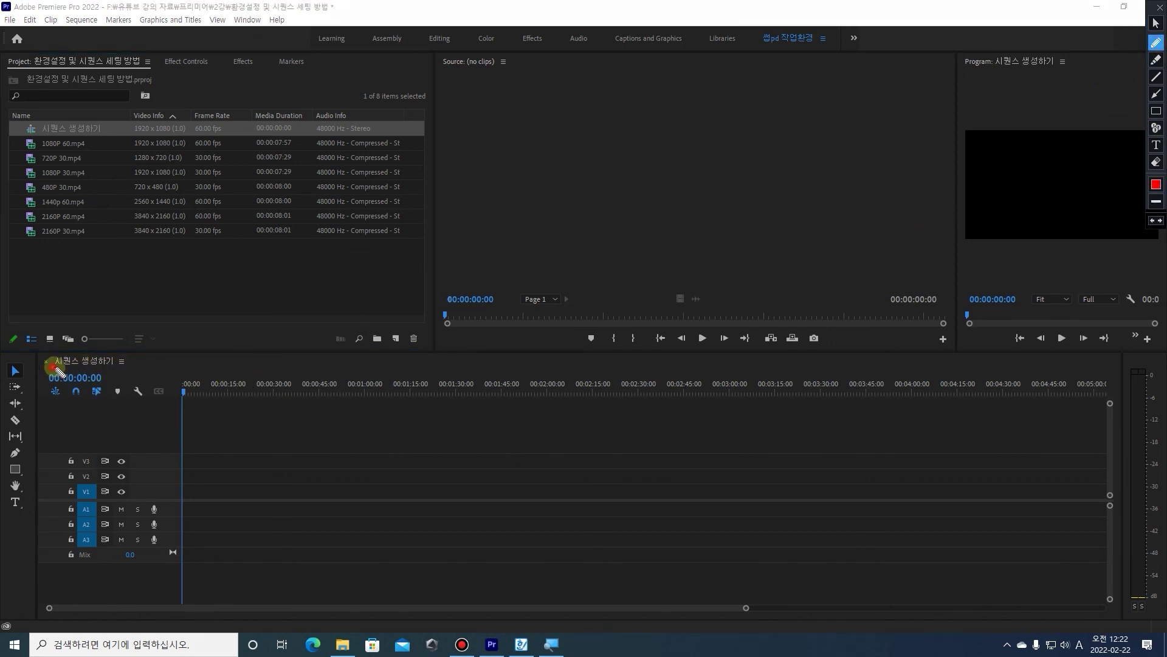
left_click_drag(52, 368, 124, 370)
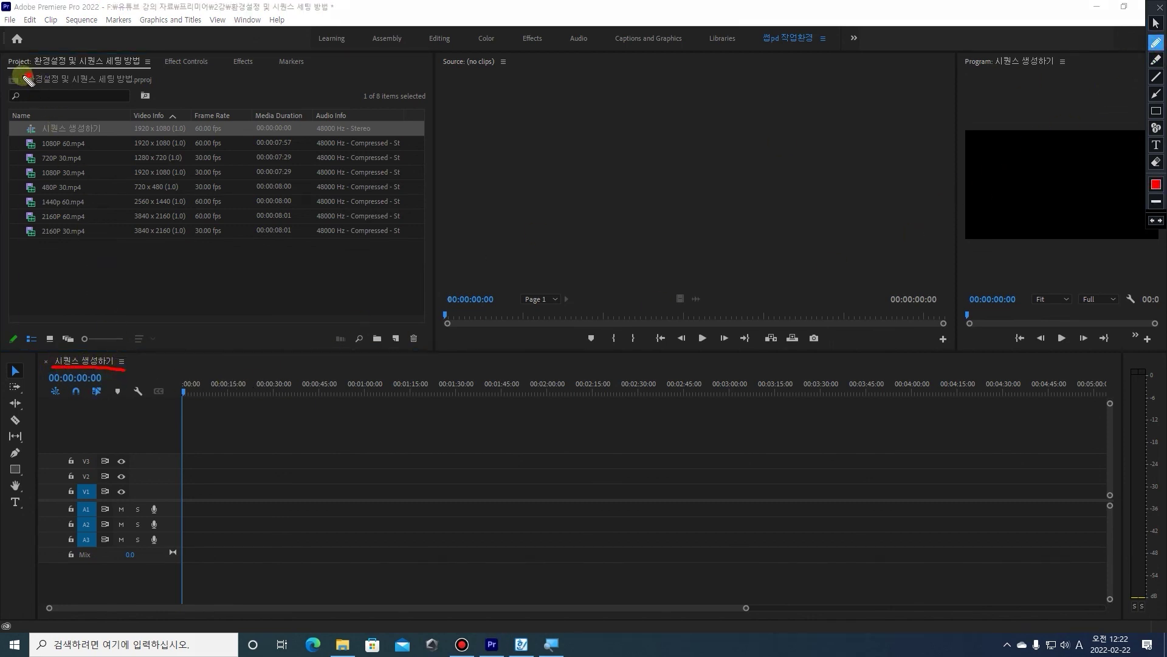
left_click_drag(31, 46, 38, 63)
mouse_move(27, 135)
left_mouse_down()
mouse_move(114, 143)
mouse_move(86, 120)
mouse_move(25, 121)
mouse_move(28, 137)
left_mouse_up()
mouse_move(70, 105)
left_mouse_down()
mouse_move(79, 114)
mouse_move(91, 102)
left_mouse_up()
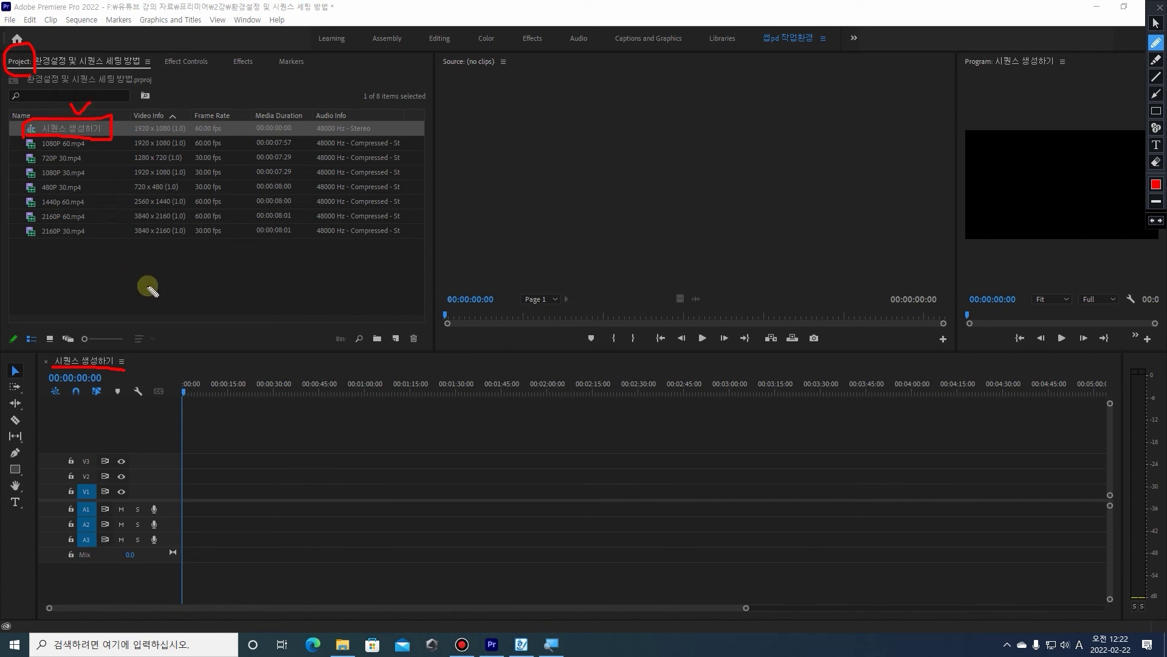
Enlarge the item icons in the project list and erase the on-screen pen annotations
left_click(1156, 23)
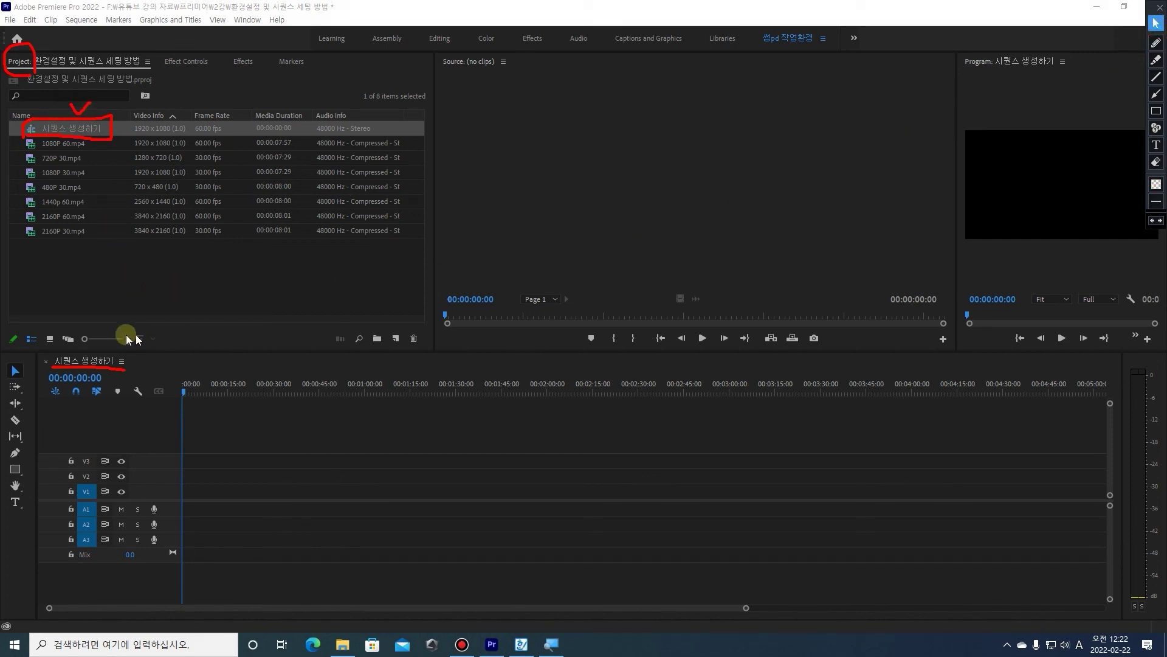
left_click_drag(90, 338, 115, 339)
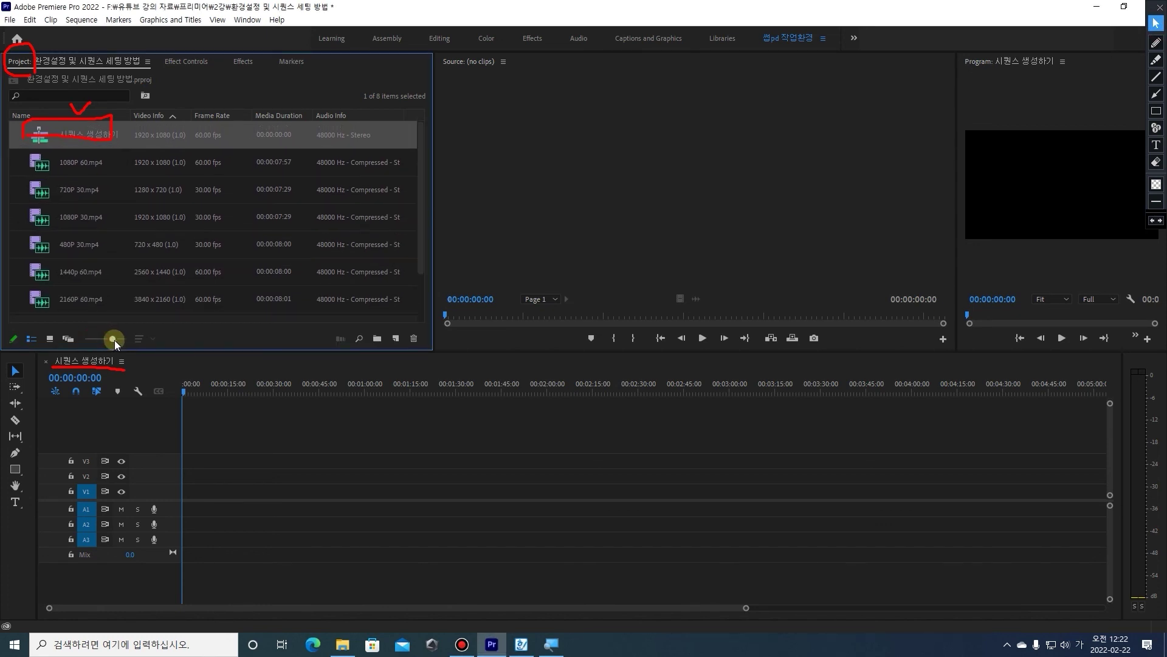
left_click(1156, 162)
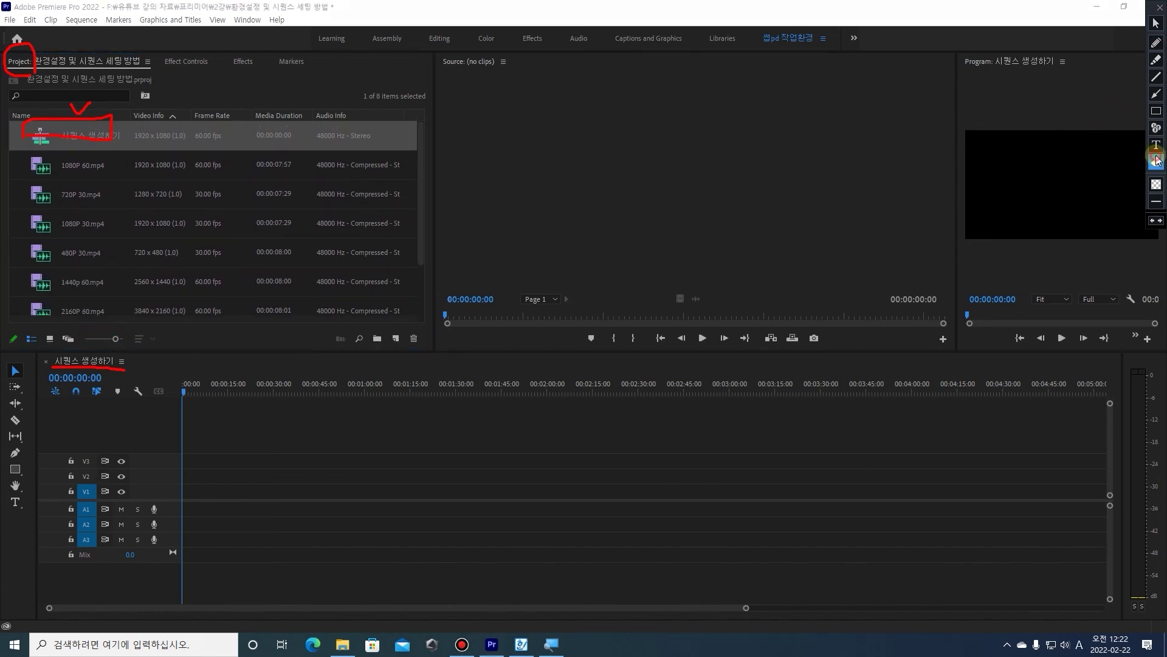
Mark the sequence icon and the video clip icons with red pen annotations to compare them, and erase the marks
left_click(1155, 42)
mouse_move(58, 180)
left_mouse_down()
mouse_move(23, 145)
mouse_move(51, 142)
mouse_move(55, 182)
mouse_move(28, 180)
mouse_move(56, 182)
mouse_move(54, 148)
mouse_move(28, 147)
mouse_move(20, 126)
mouse_move(53, 110)
mouse_move(45, 148)
mouse_move(30, 146)
mouse_move(54, 138)
mouse_move(41, 149)
mouse_move(32, 126)
mouse_move(28, 163)
left_mouse_up()
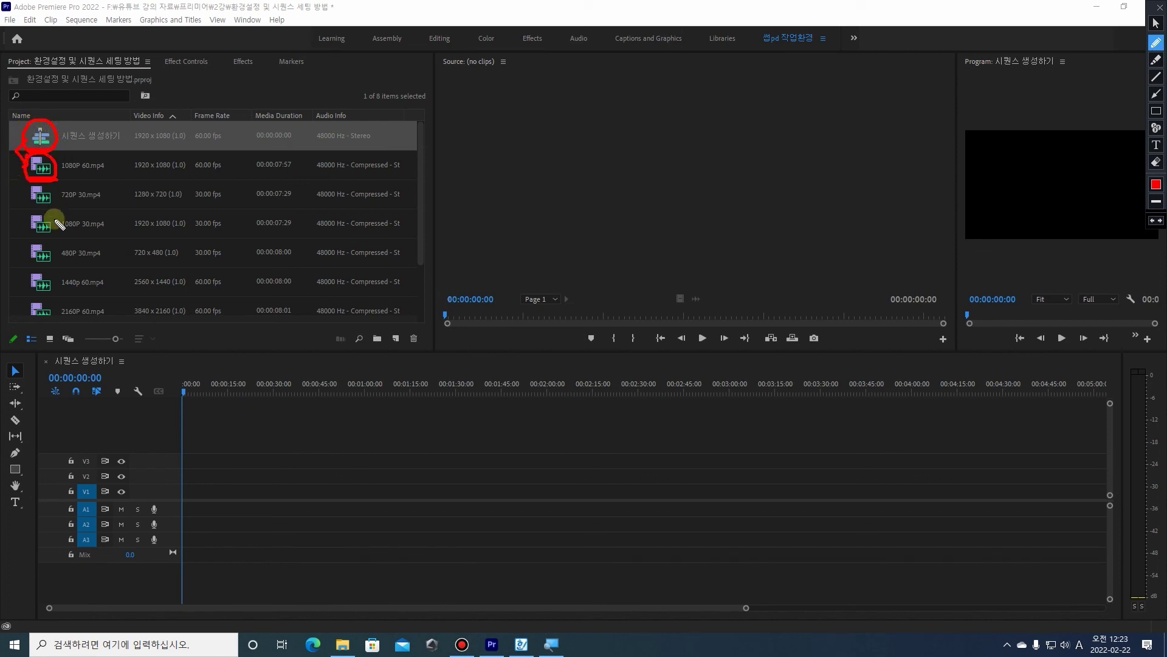
mouse_move(59, 278)
left_mouse_down()
mouse_move(17, 231)
mouse_move(35, 184)
mouse_move(57, 195)
mouse_move(54, 281)
left_mouse_up()
mouse_move(109, 160)
left_mouse_down()
mouse_move(119, 161)
mouse_move(124, 120)
left_mouse_up()
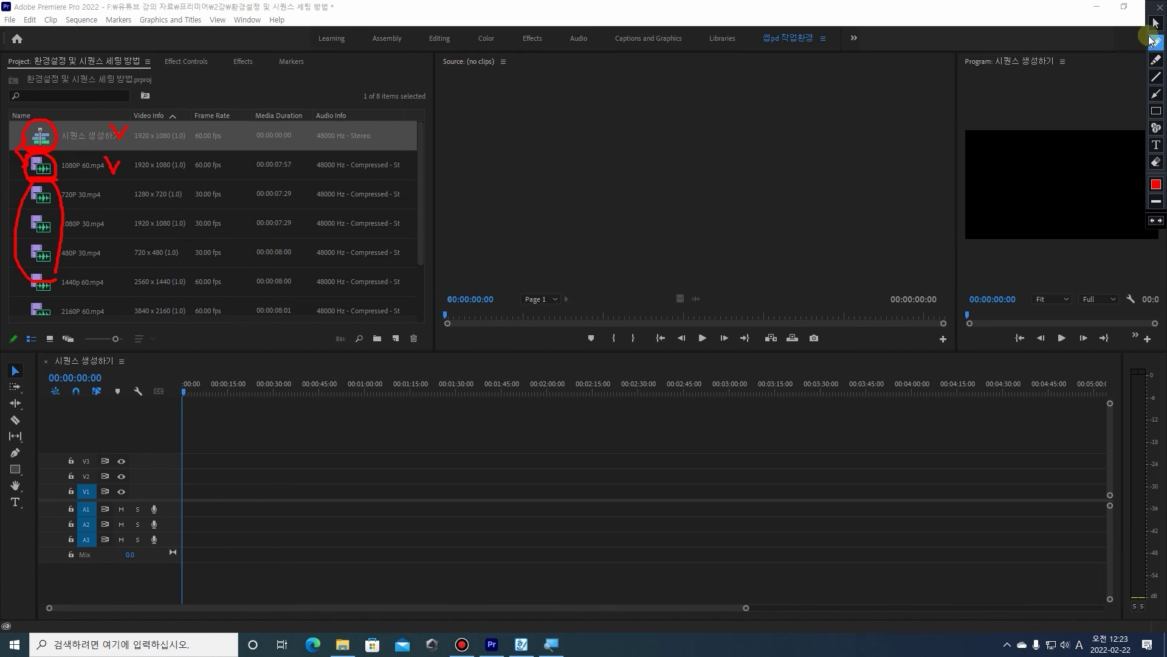
left_click(1153, 25)
left_click(1157, 161)
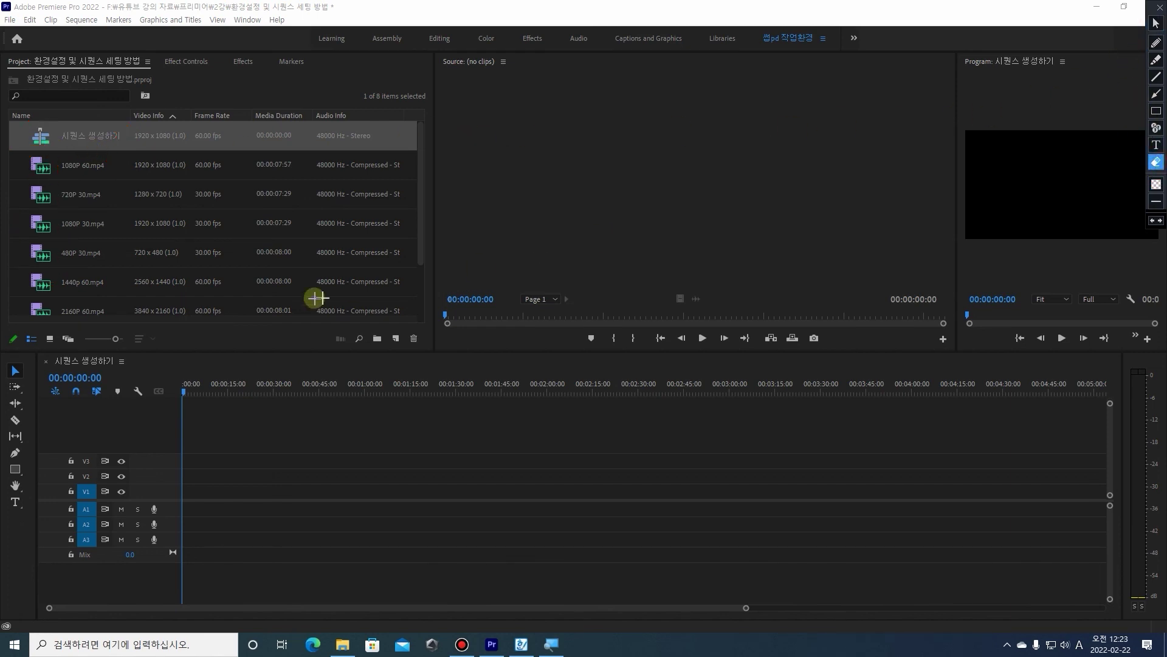